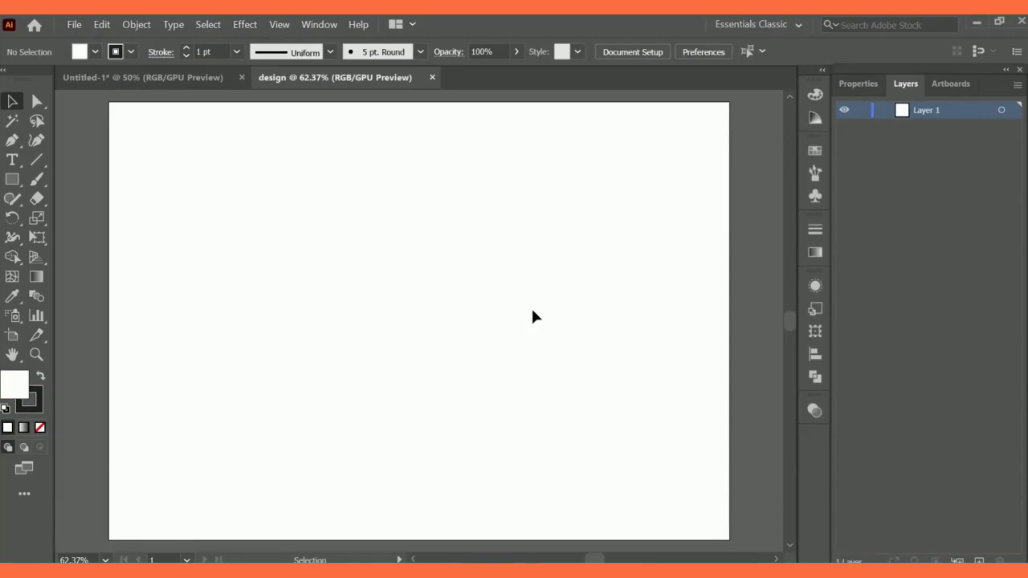
Close the empty design document and cover the other document's artboard with a rectangle filled with the palette's cream colour
click(431, 77)
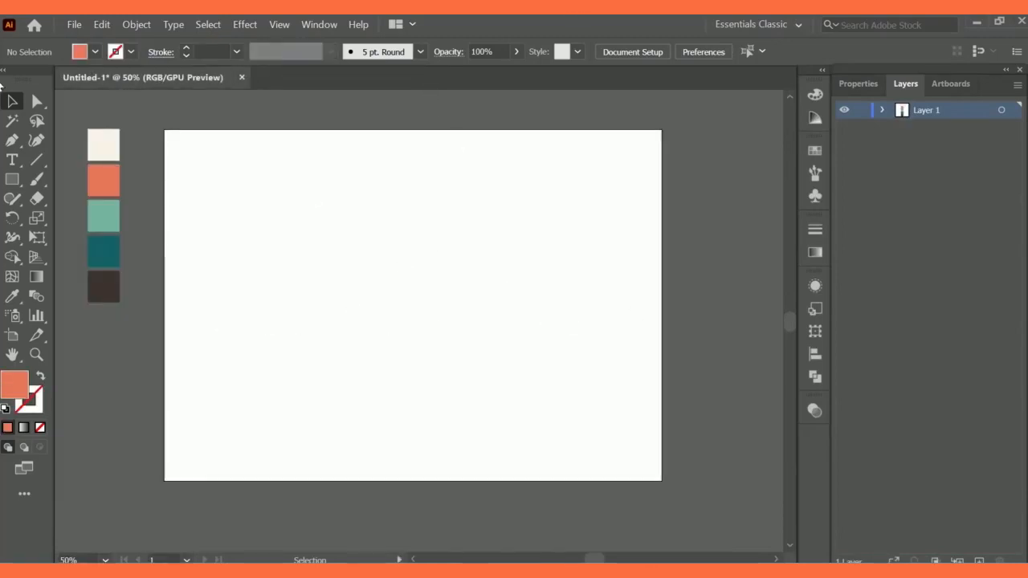
click(12, 180)
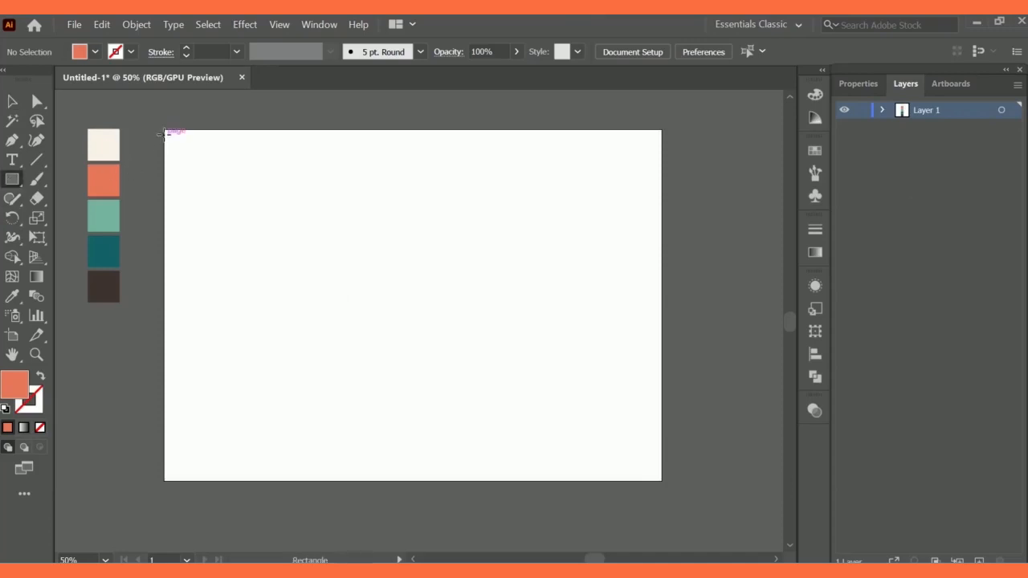
drag(164, 130, 661, 481)
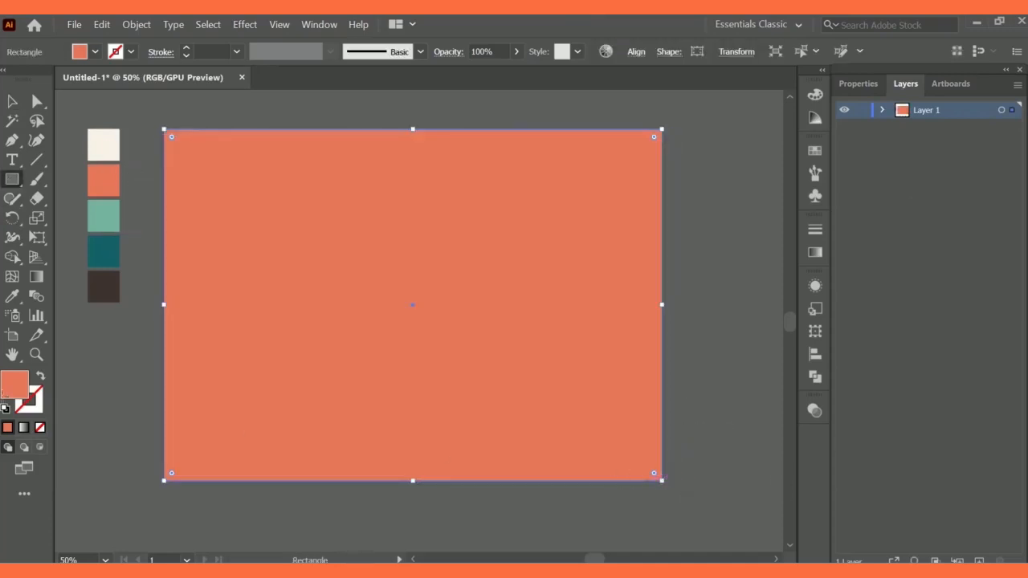
click(11, 299)
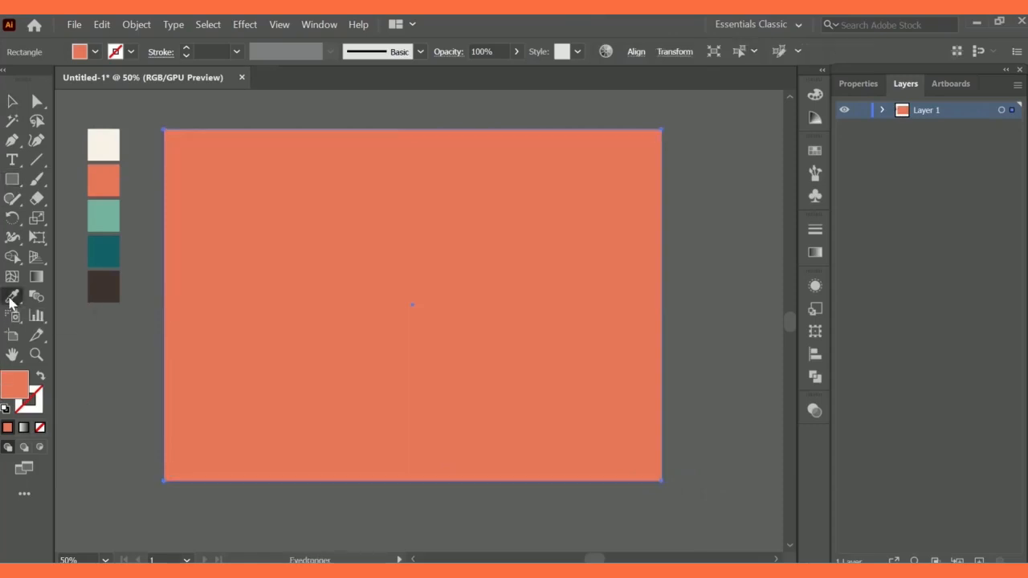
click(101, 143)
click(12, 101)
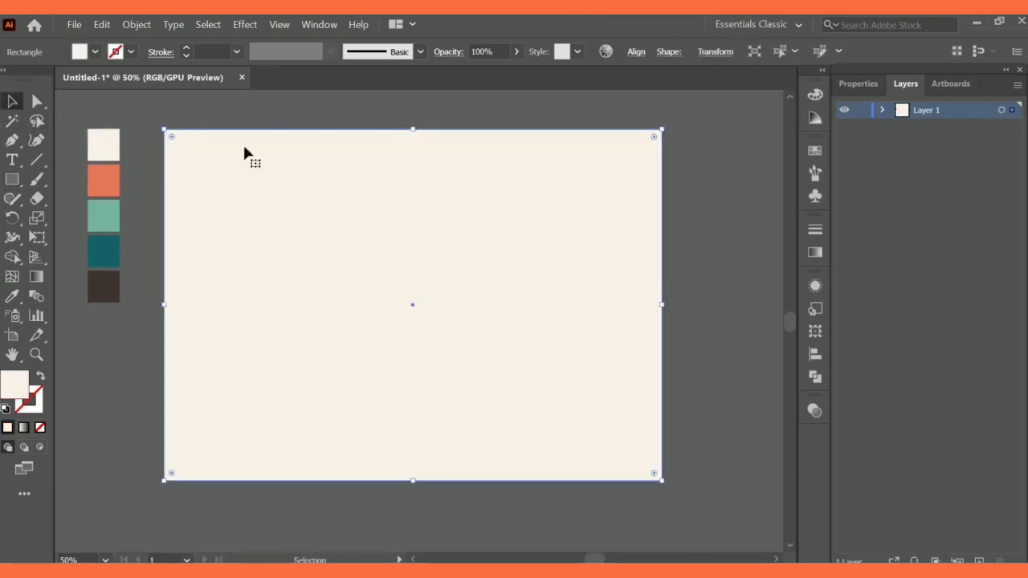
Move the grouped colour palette closer to the artboard's left edge
click(98, 192)
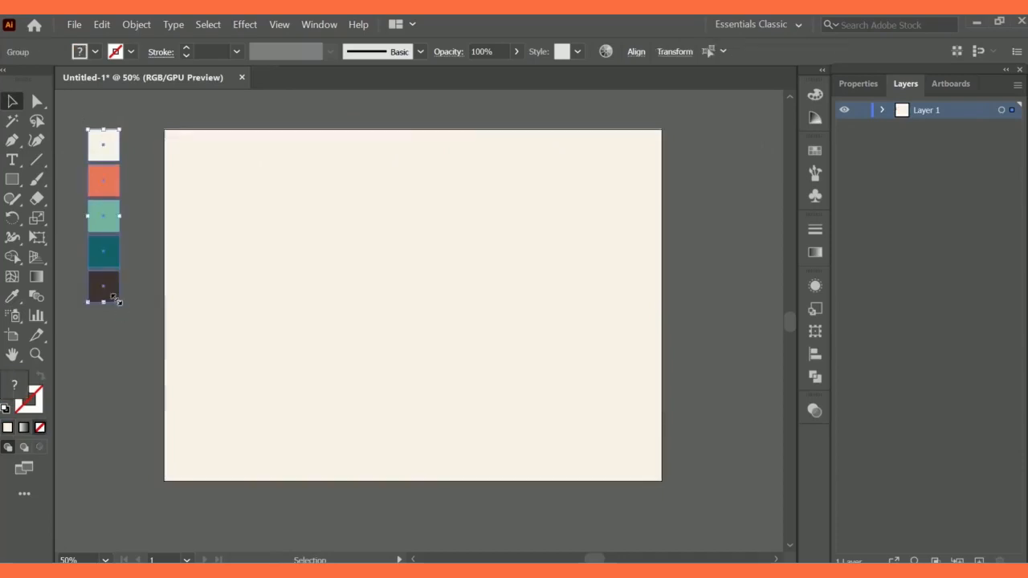
drag(103, 258, 125, 259)
click(69, 151)
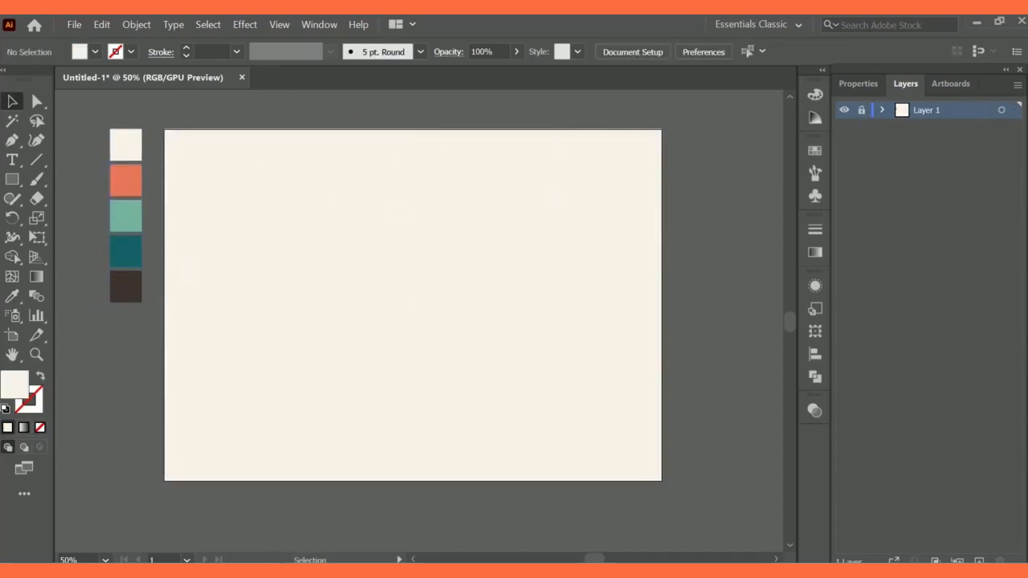
Lock Layer 1 and create a new layer above it
drag(1018, 83, 1025, 83)
click(1023, 84)
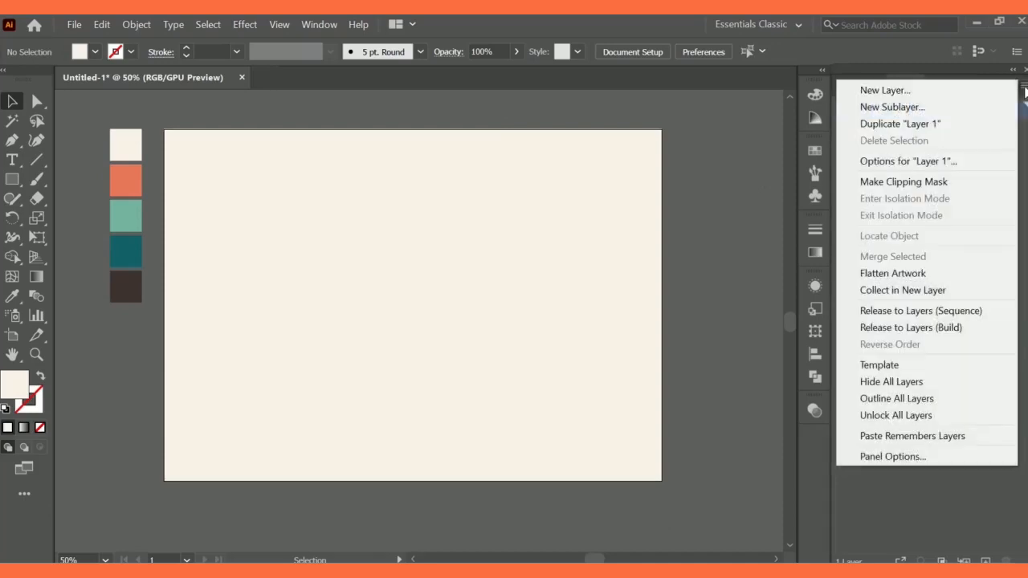
click(971, 92)
click(512, 369)
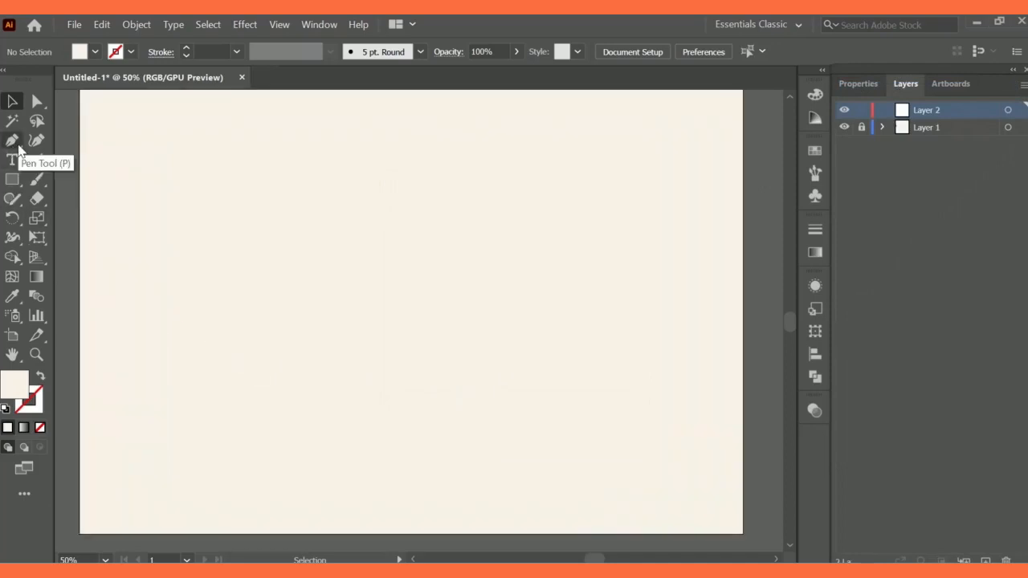
Draw a small downward-pointing triangle with the Pen tool in the artboard's top-left corner, its base along the upper edge
key(ctrl+1)
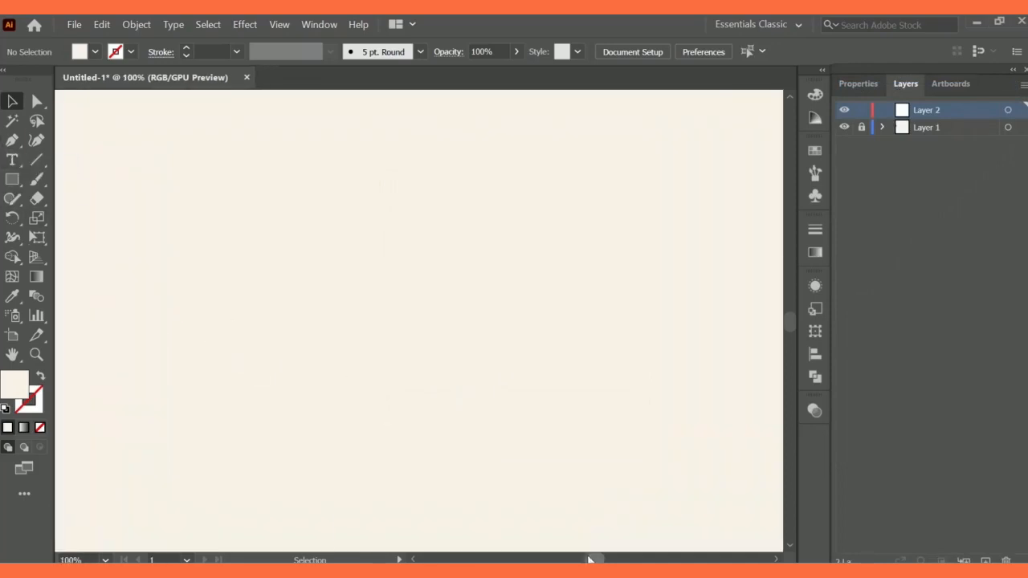
drag(589, 559, 581, 559)
scroll(485, 416, up, 5)
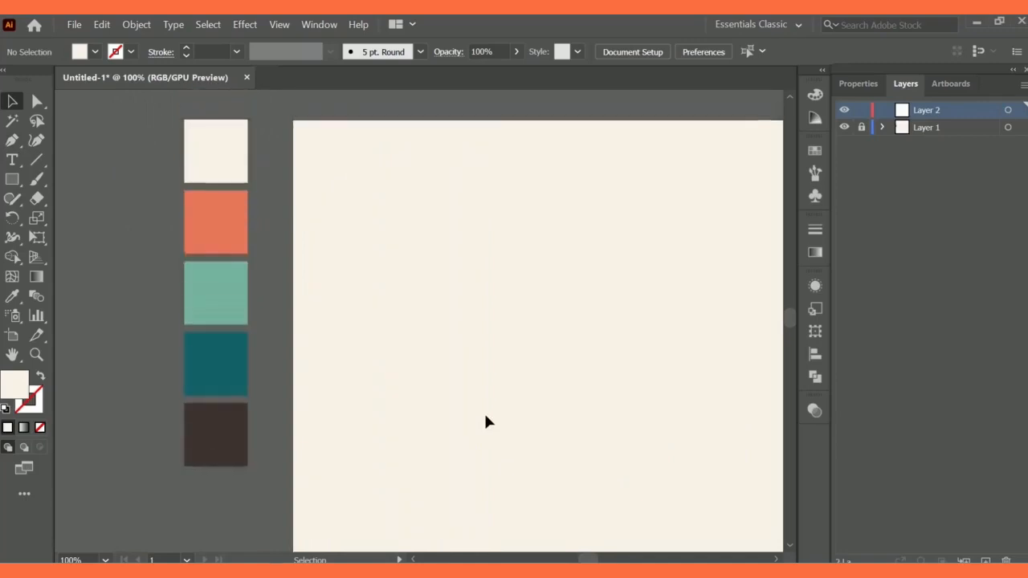
scroll(485, 417, up, 1)
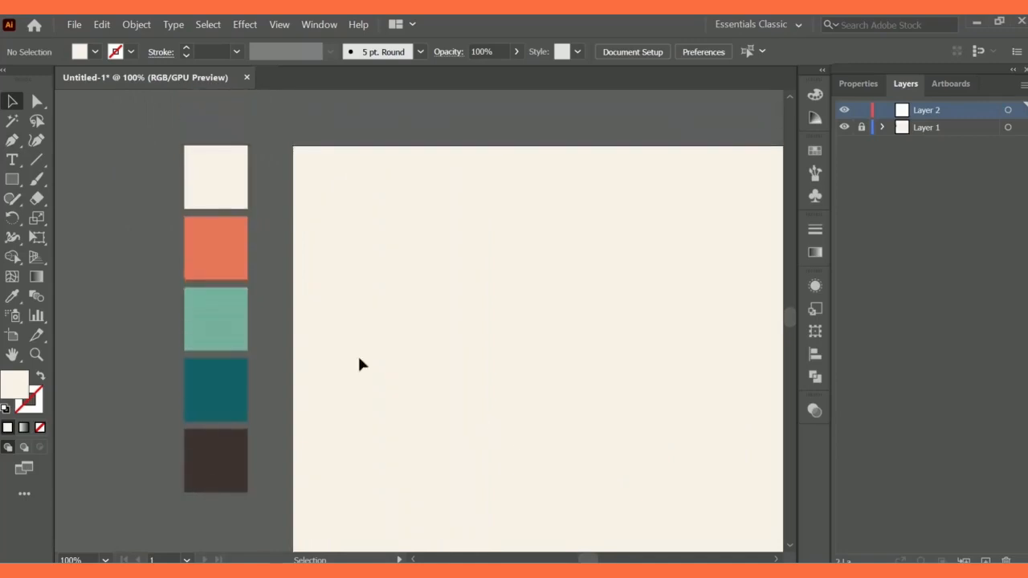
click(12, 140)
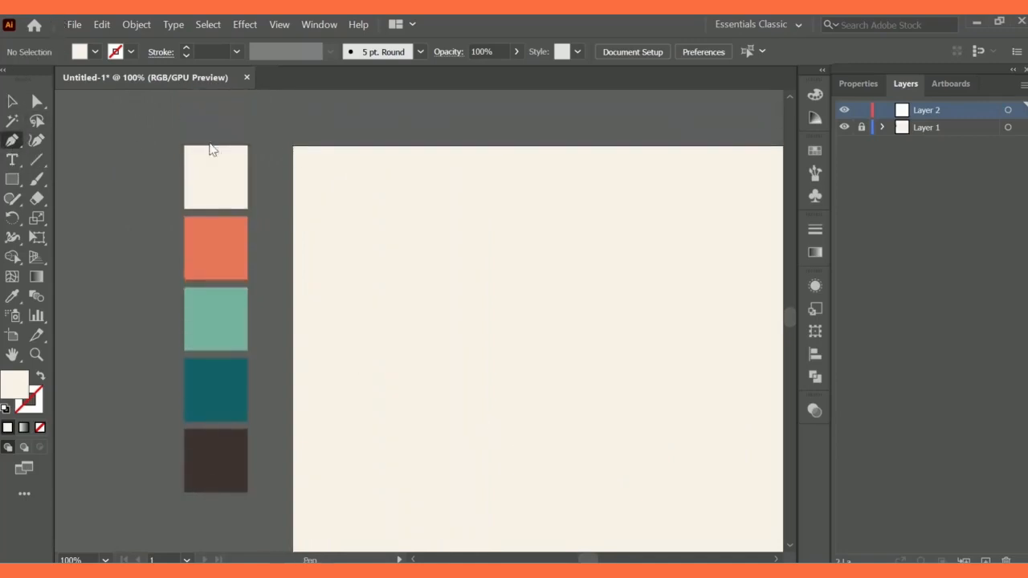
click(293, 146)
drag(354, 146, 334, 217)
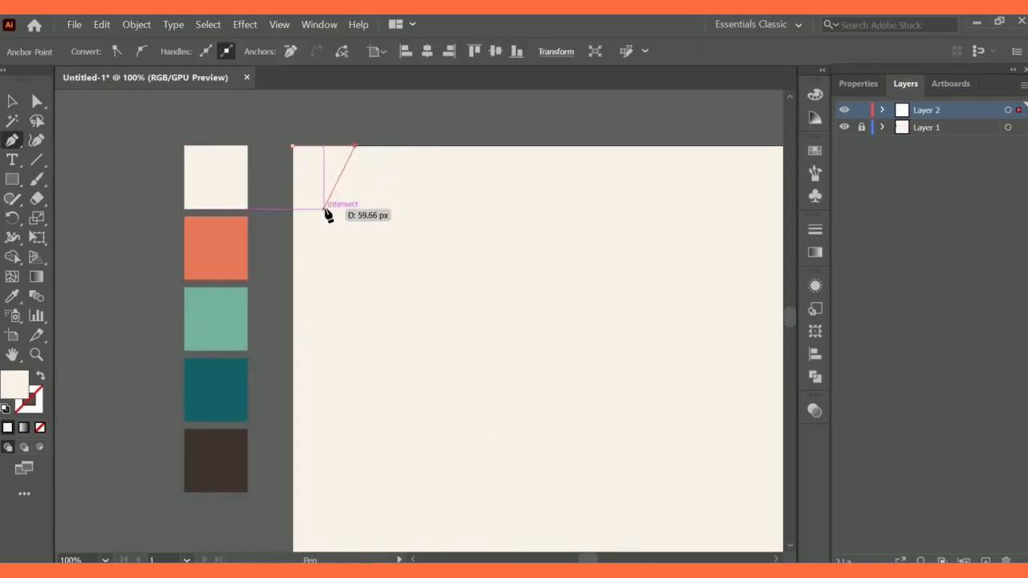
click(325, 209)
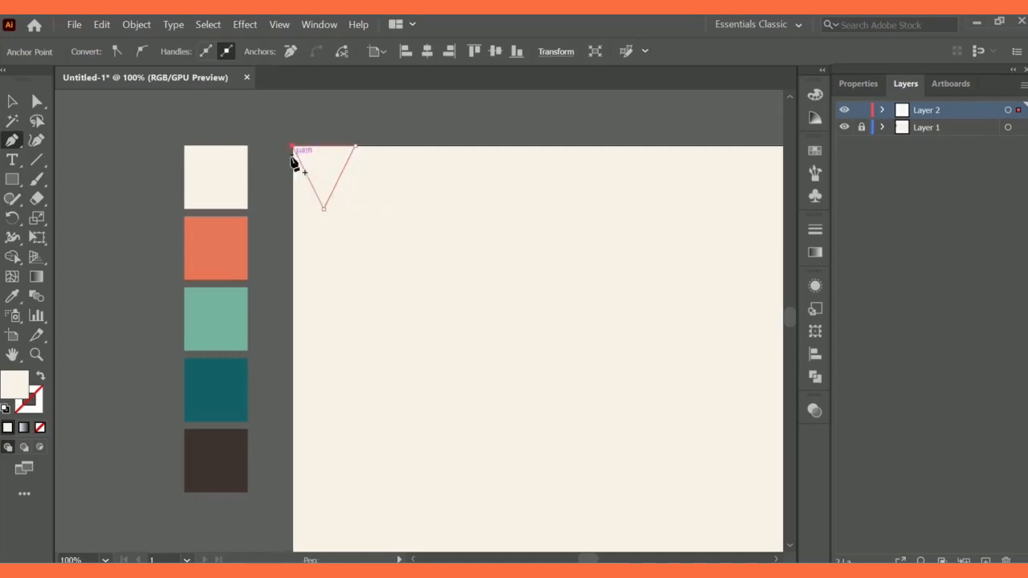
click(293, 149)
Fill the triangle with the palette's orange using the Eyedropper
click(12, 296)
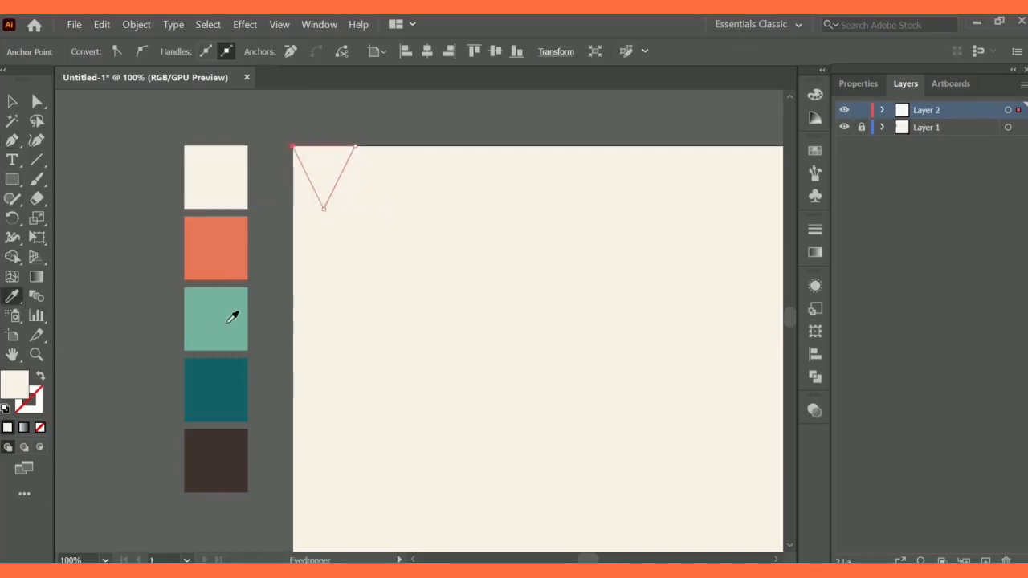
click(227, 262)
click(16, 100)
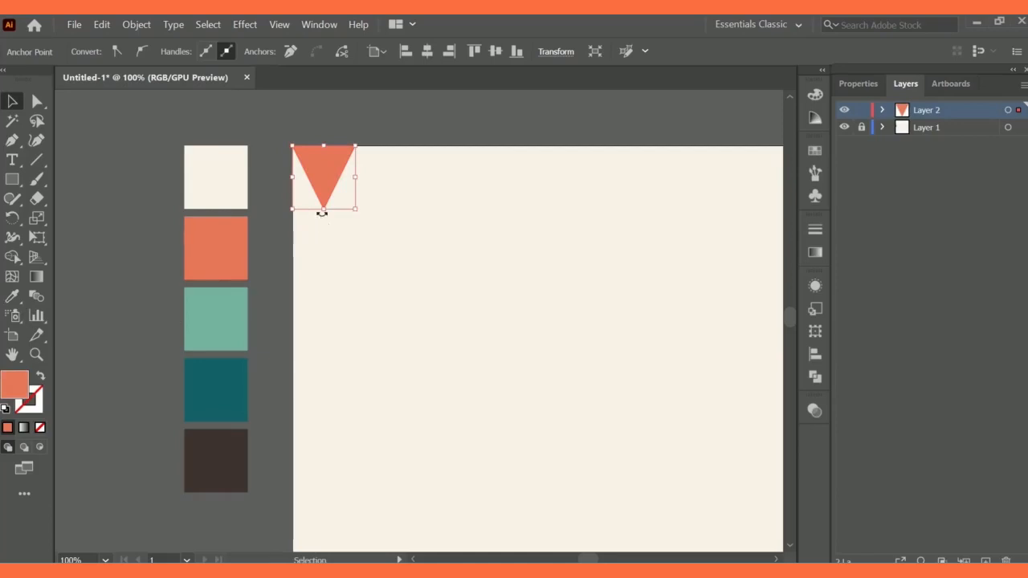
Enlarge the orange triangle by stretching it downward and widening it to the right
drag(322, 210, 324, 237)
drag(357, 194, 368, 195)
click(423, 210)
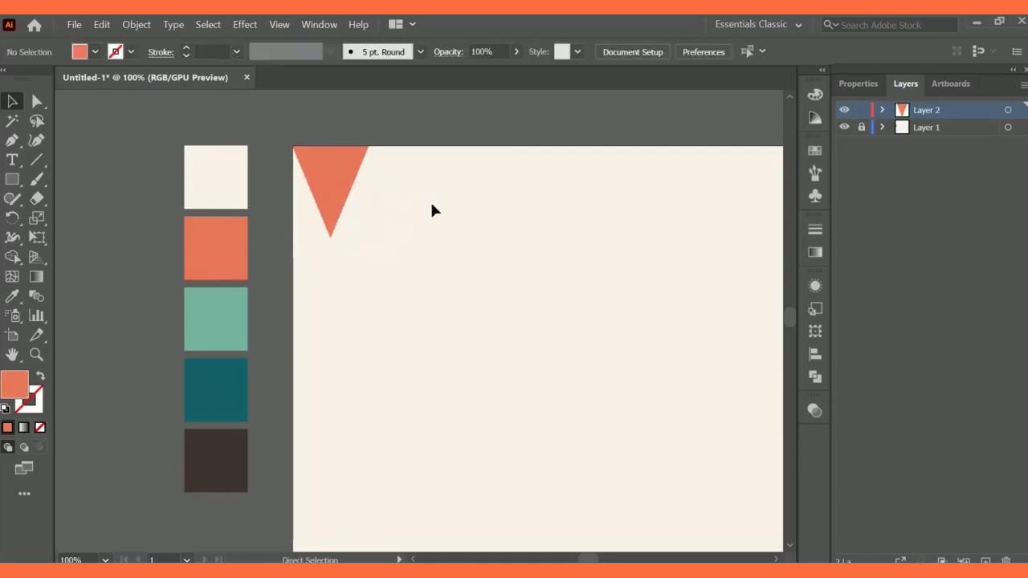
Shorten the orange triangle so its height roughly equals its width
key(ctrl+minus)
key(ctrl+minus)
key(ctrl+minus)
key(ctrl+plus)
key(ctrl+plus)
key(ctrl+plus)
key(ctrl+plus)
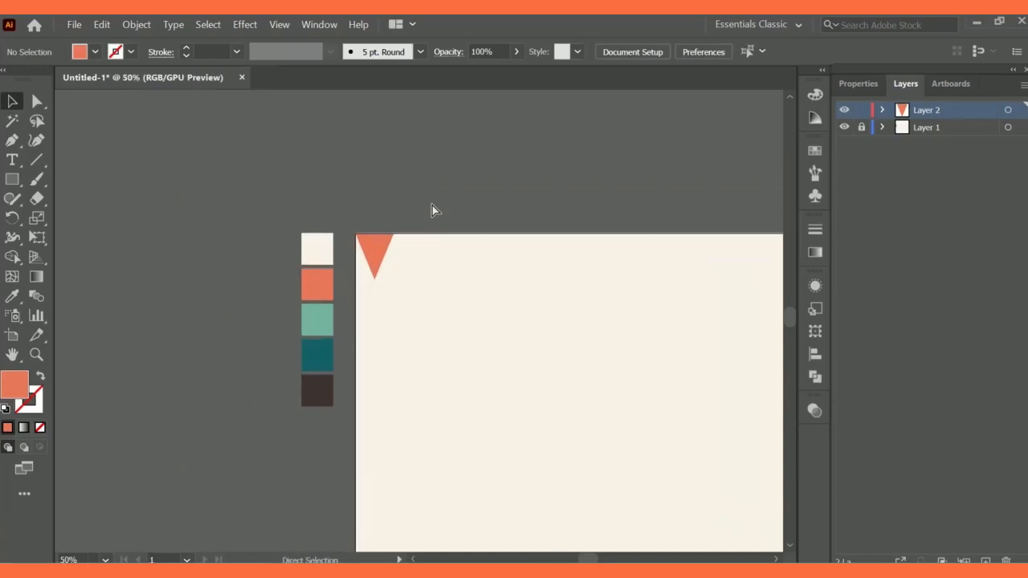
scroll(431, 210, up, 2)
click(289, 211)
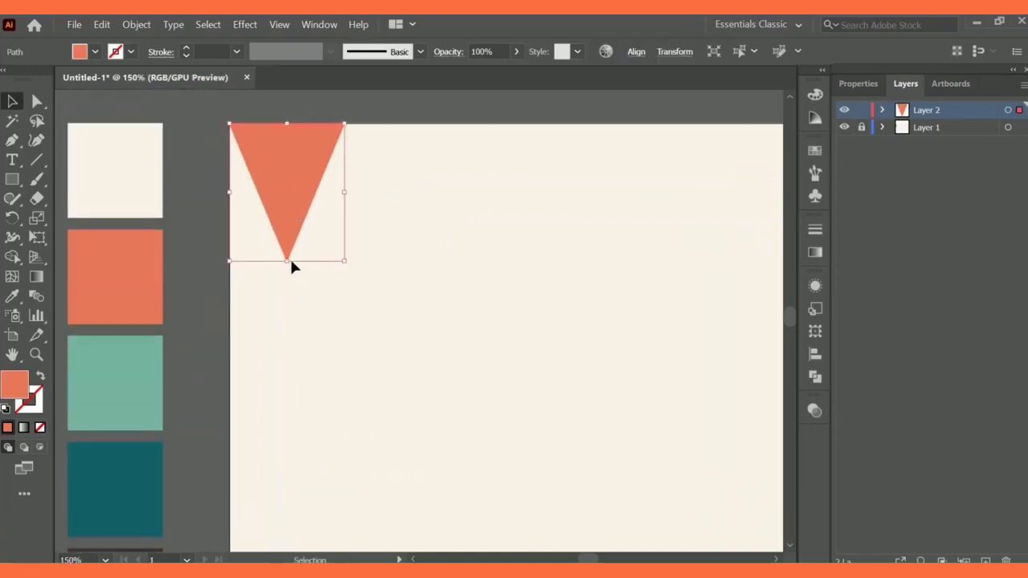
drag(288, 261, 294, 241)
click(410, 209)
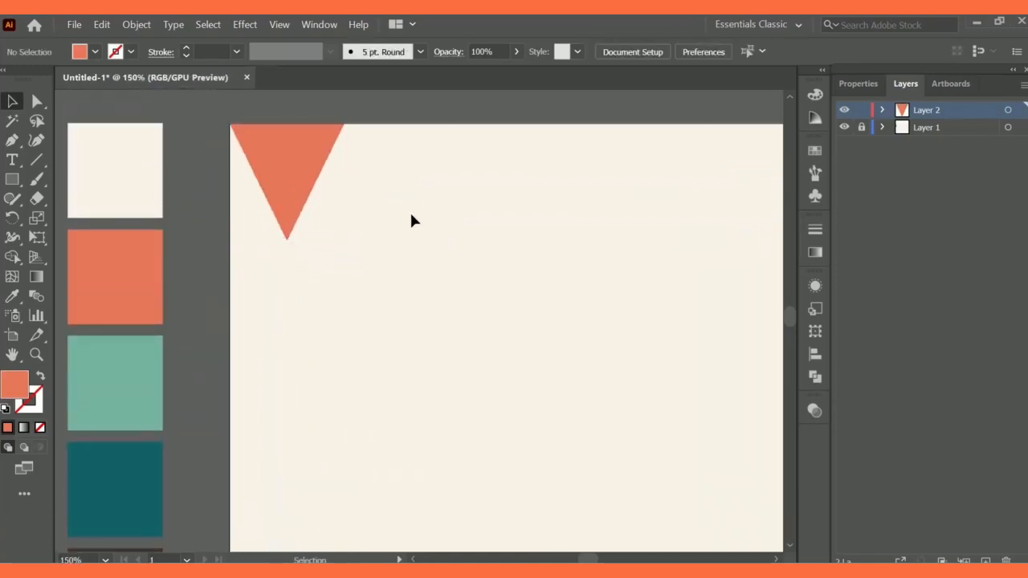
Draw an orange square directly beneath the triangle's tip, matching the triangle's width and flush with the artboard's left edge
key(ctrl+minus)
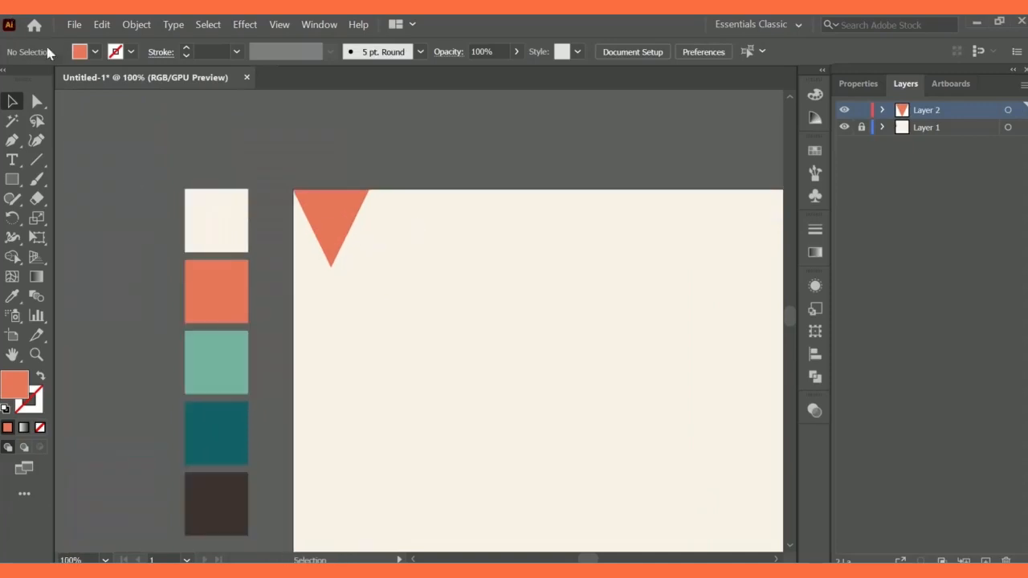
click(11, 182)
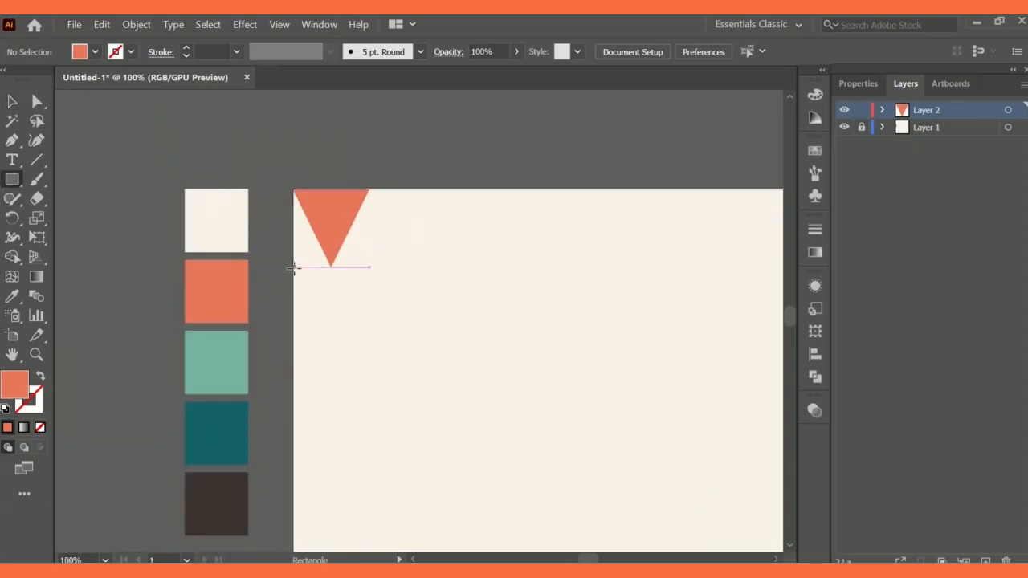
drag(294, 268, 369, 336)
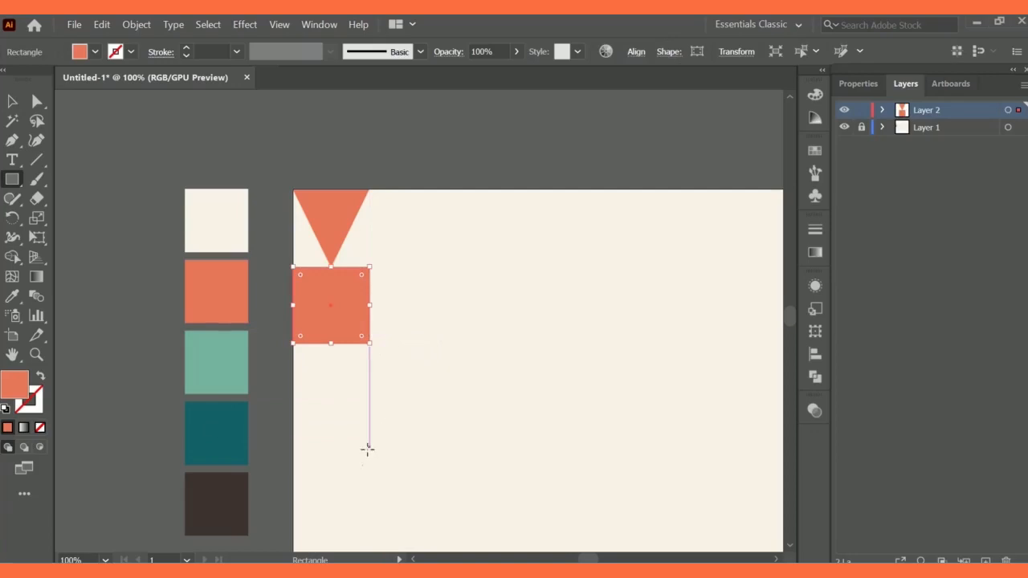
click(13, 101)
click(126, 158)
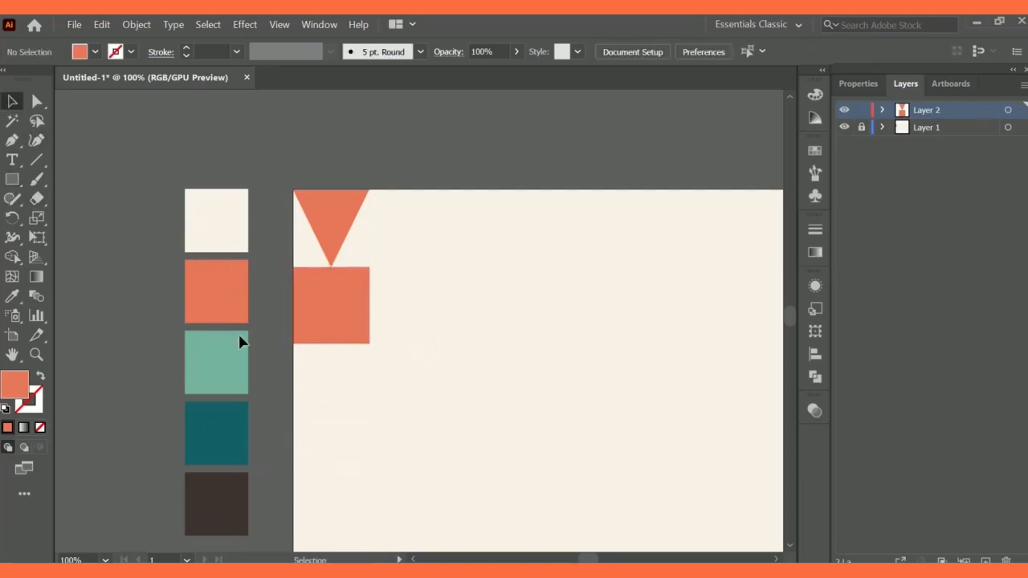
Draw an orange circle to the right of the square, slightly smaller and vertically centred on it
drag(12, 180, 95, 218)
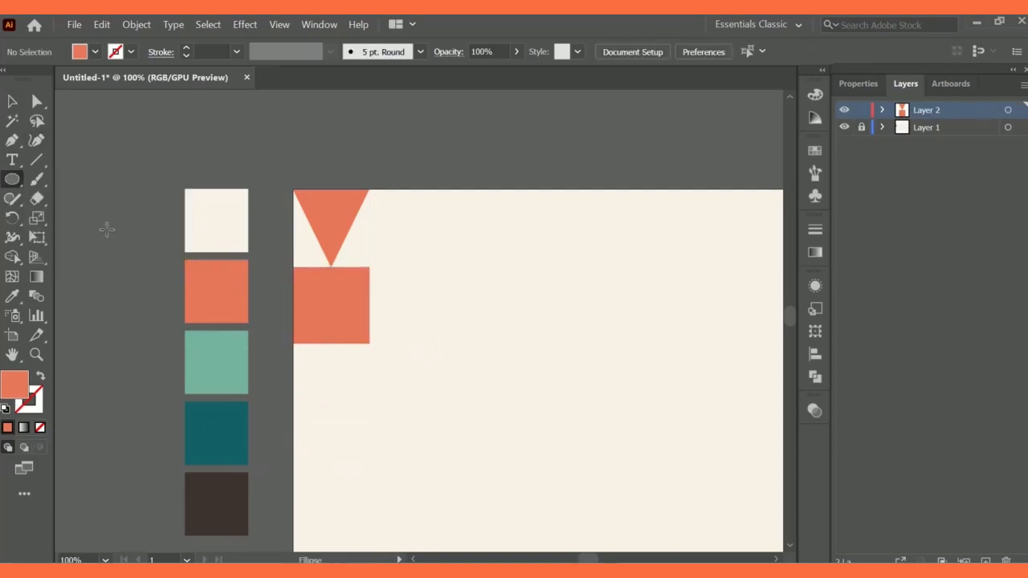
drag(420, 271, 469, 337)
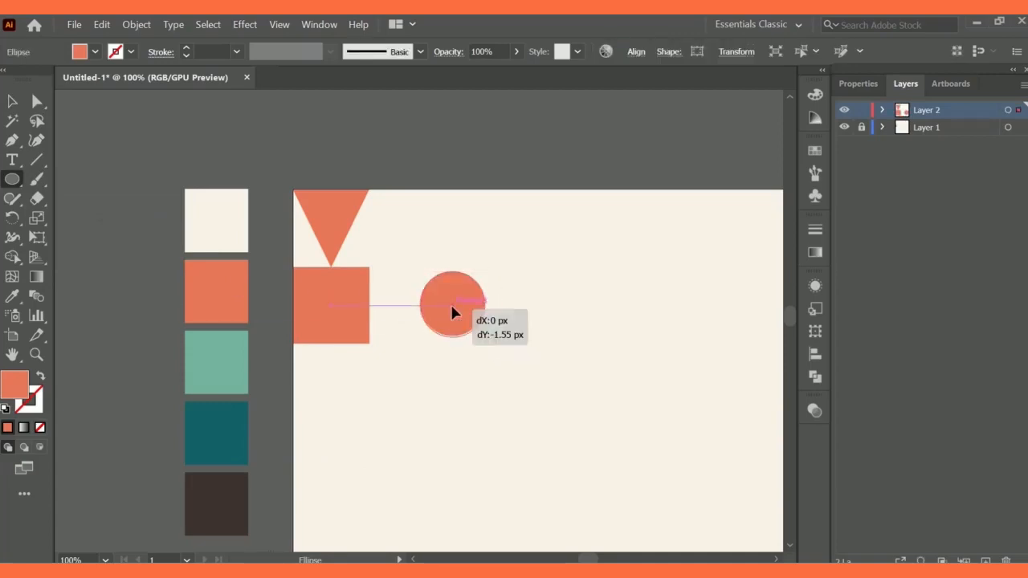
click(12, 101)
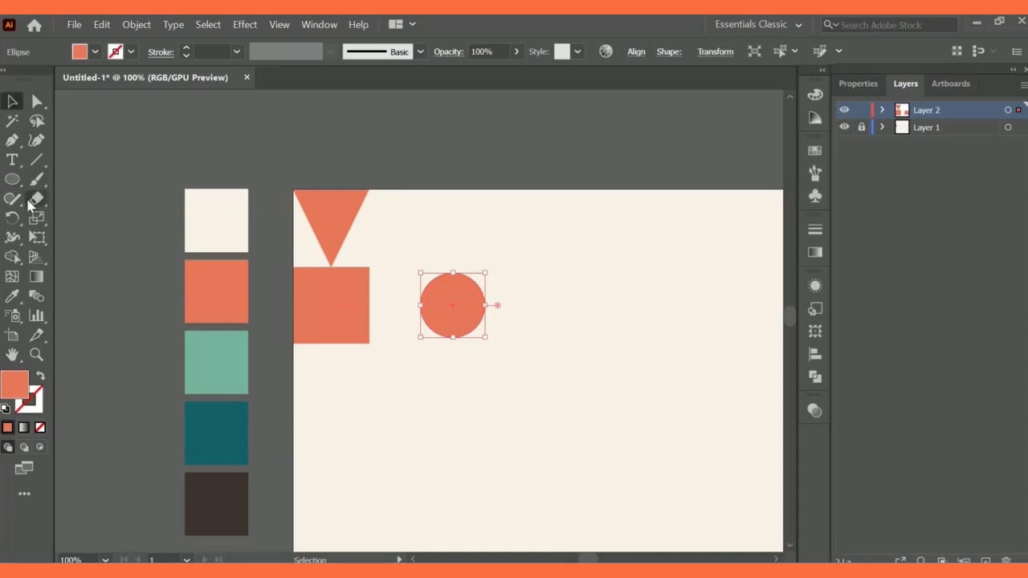
Draw a tall rectangle over the circle's right half, starting at its centre line, and fill it with the palette's light green
drag(12, 180, 70, 181)
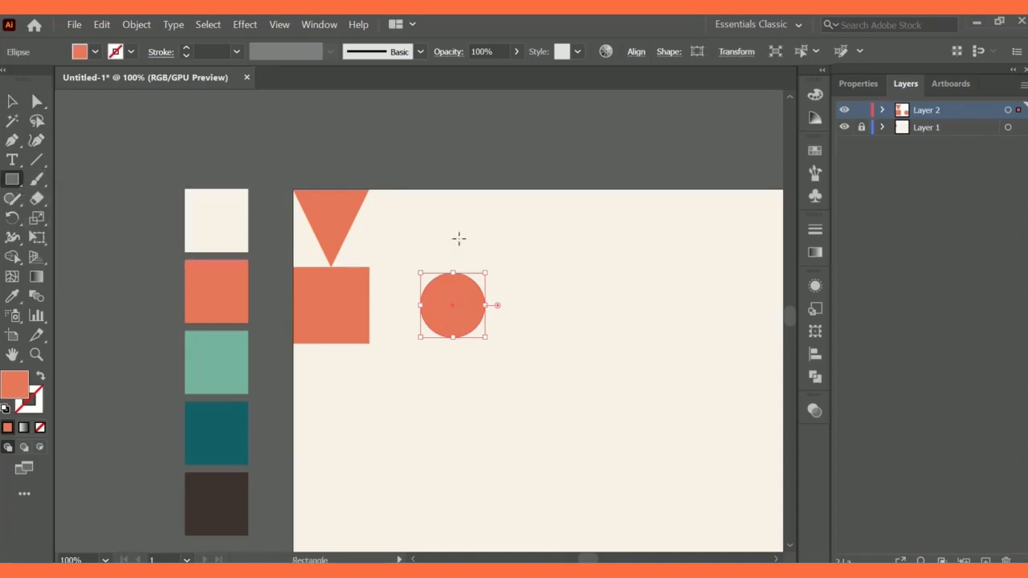
drag(452, 237, 517, 362)
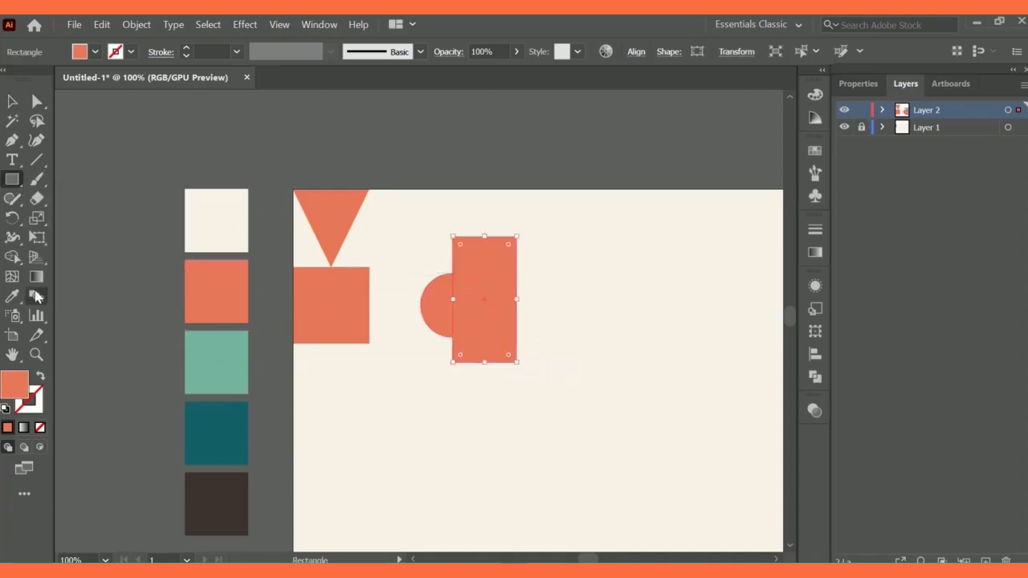
click(12, 297)
click(217, 238)
click(230, 347)
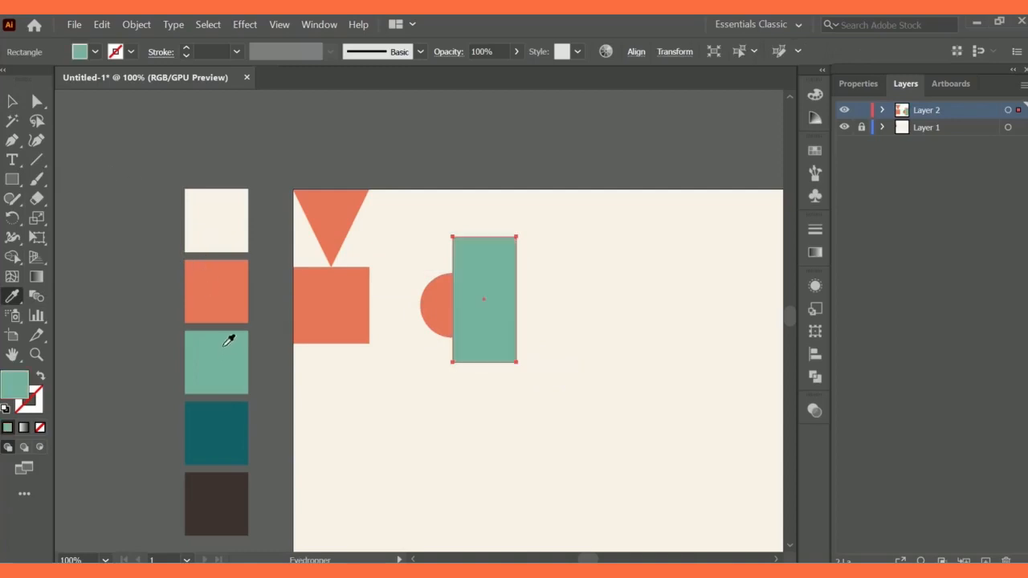
Cut the circle along the green rectangle's left edge with the Shape Builder tool
click(12, 101)
drag(419, 214, 523, 386)
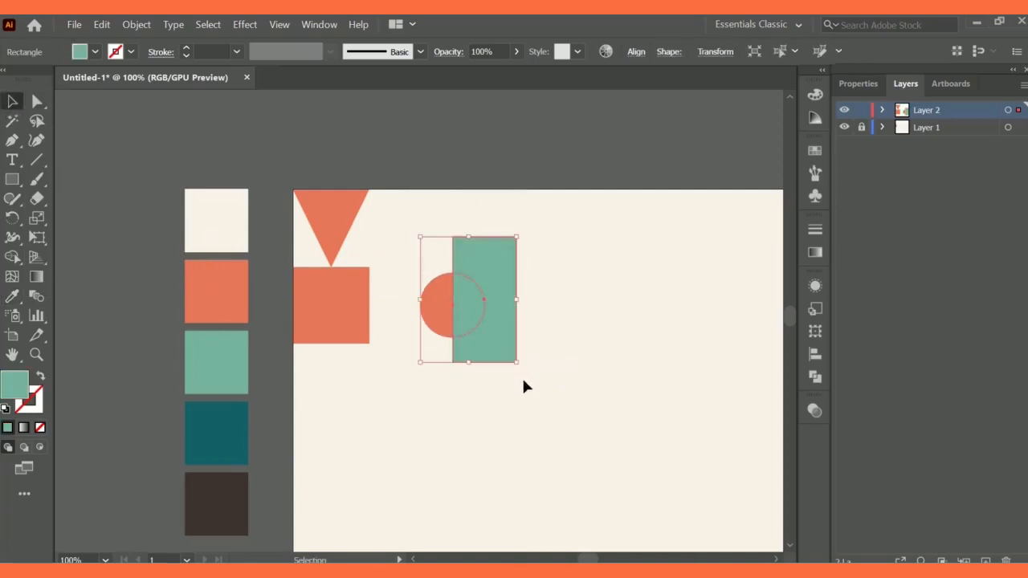
click(13, 258)
click(471, 299)
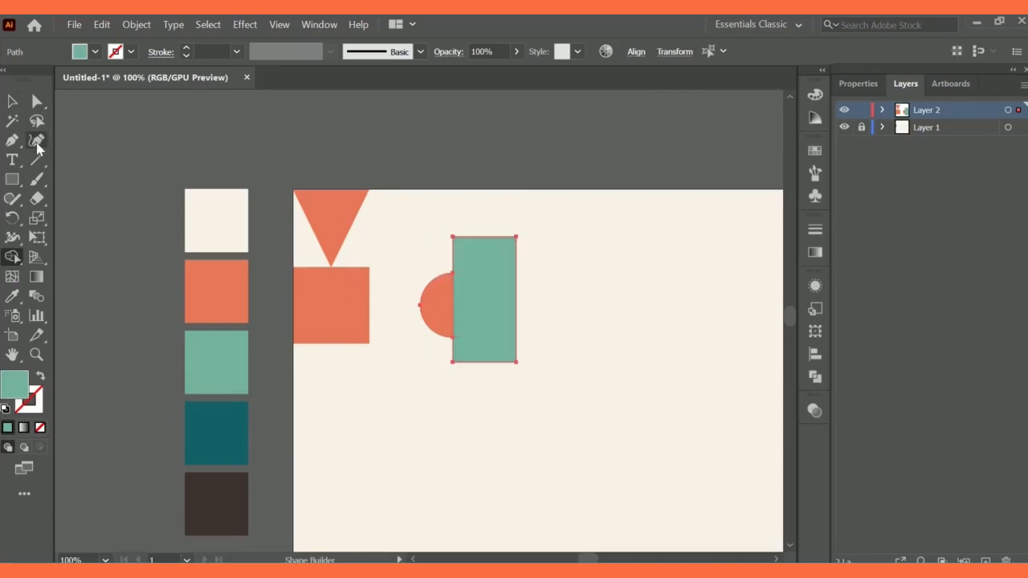
Delete the green rectangle and select the remaining orange semicircle
click(12, 101)
click(391, 246)
click(492, 287)
key(Delete)
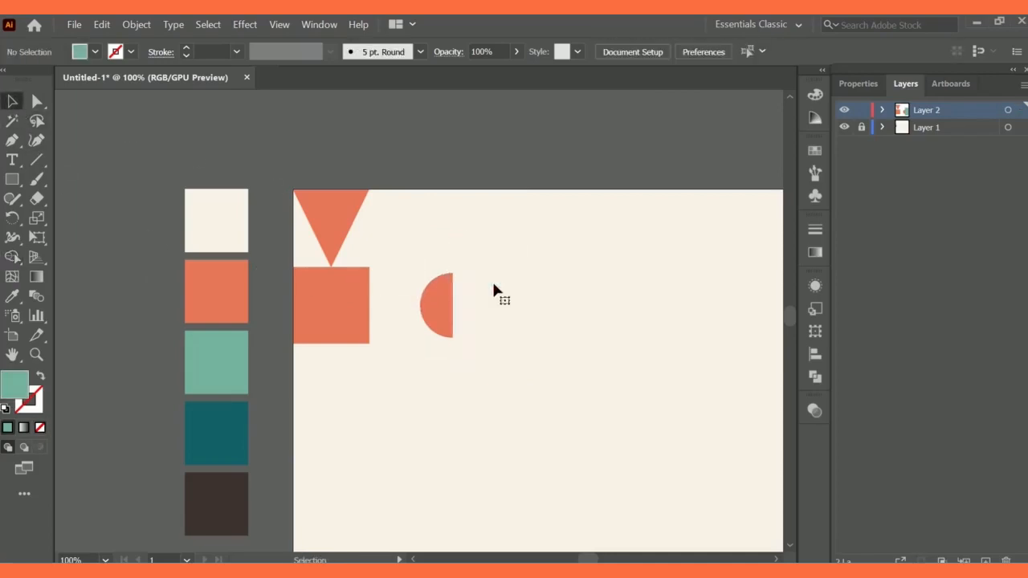
click(448, 309)
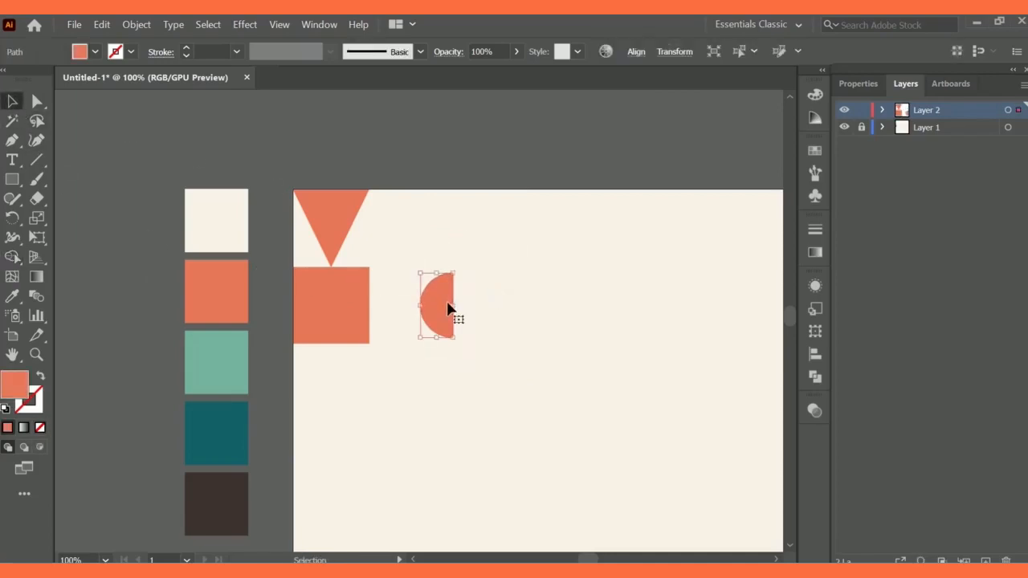
Fill the semicircle with the palette's cream and place it inside the orange square's left half, about 23 by 47 px
click(20, 297)
click(228, 234)
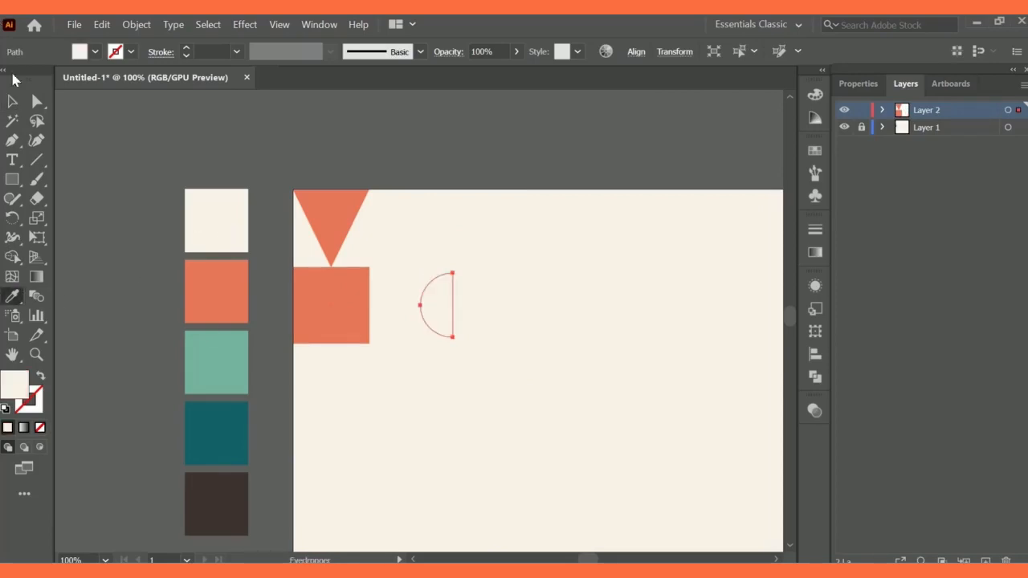
click(12, 100)
drag(441, 307, 354, 305)
Flip a copy of the cream semicircle horizontally on the orange square's right half to complete a full circle
click(850, 85)
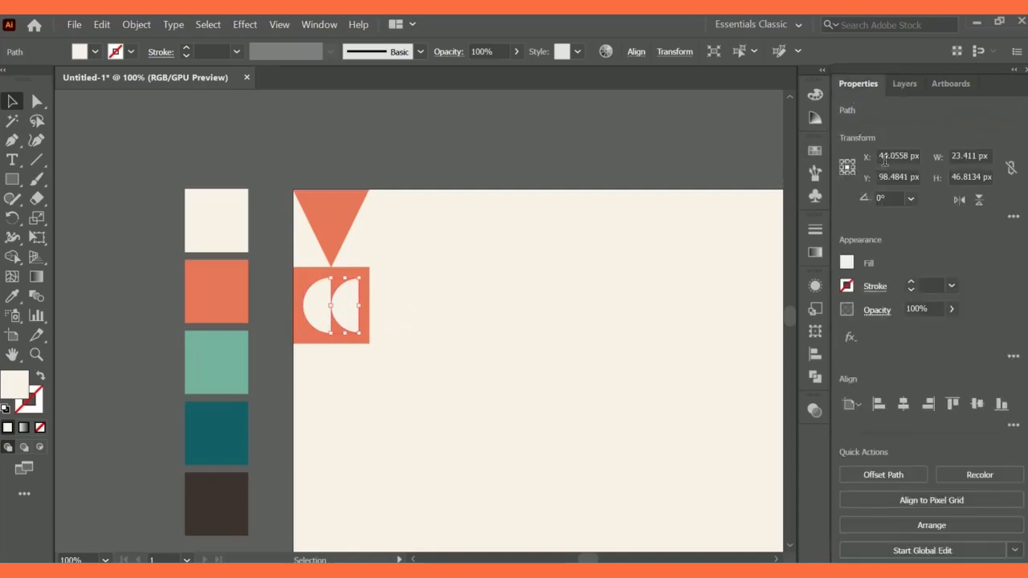
click(959, 200)
click(503, 283)
click(350, 316)
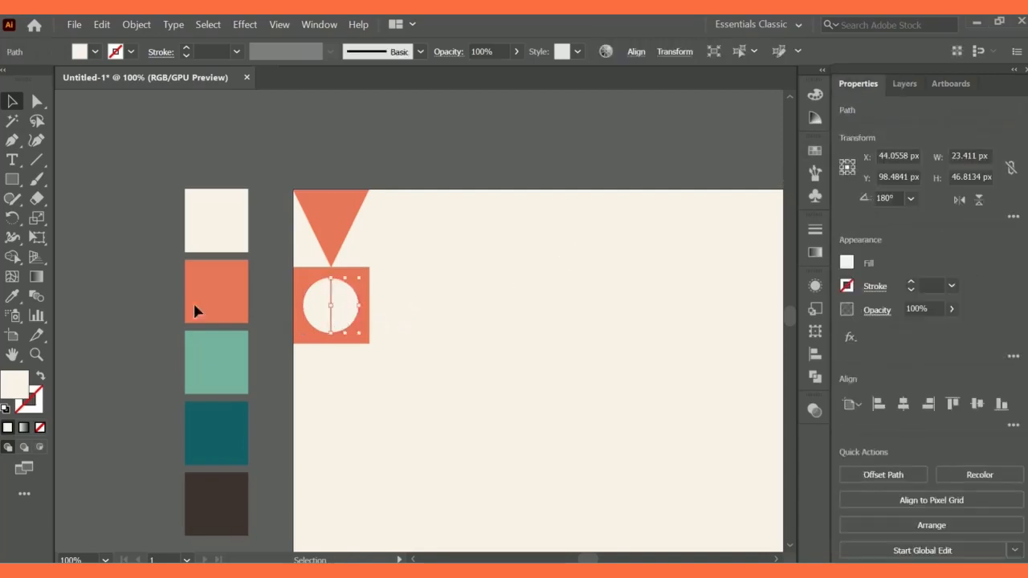
Fill the circle's right half with the palette's dark teal and deselect it
click(11, 297)
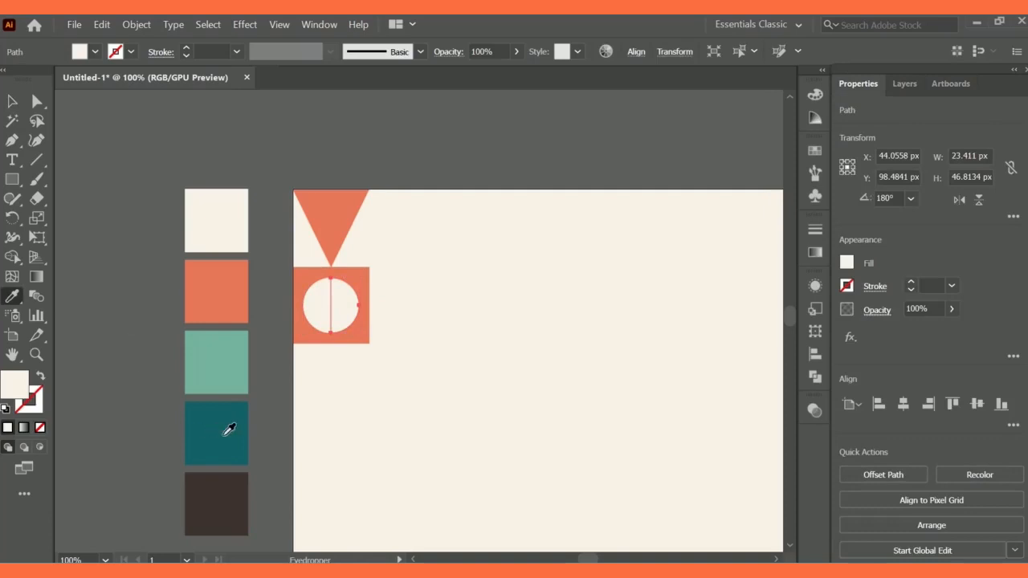
click(229, 430)
scroll(374, 372, down, 2)
click(12, 101)
click(84, 136)
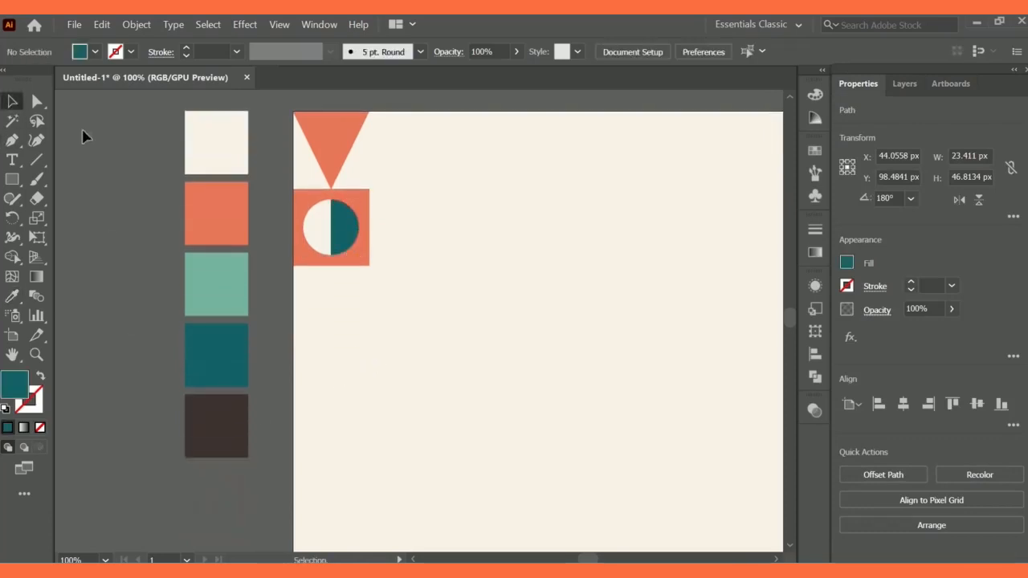
Duplicate the orange square directly below itself and fill the copy with the palette's light green
scroll(494, 239, down, 1)
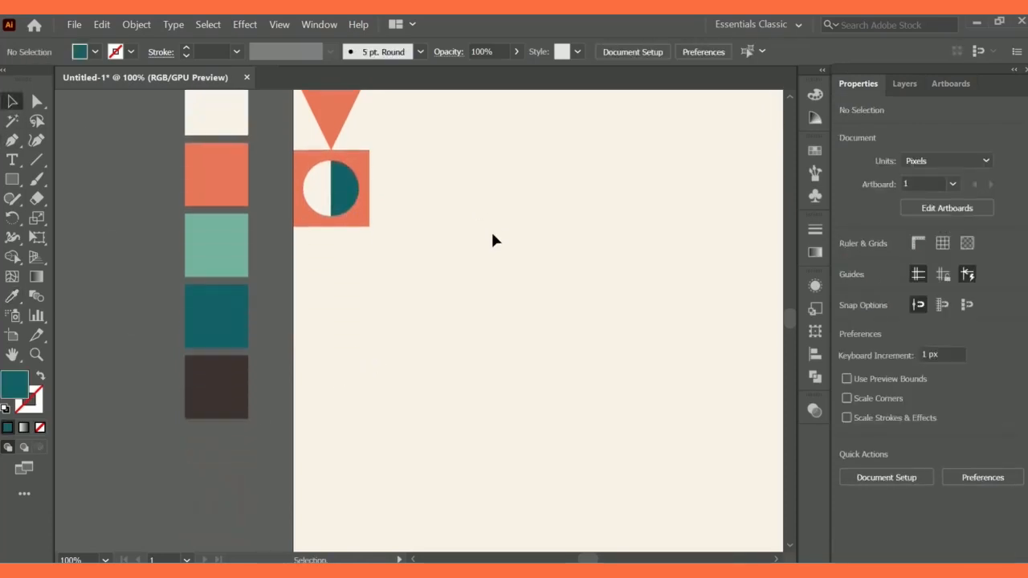
click(360, 222)
drag(361, 211, 359, 287)
click(12, 296)
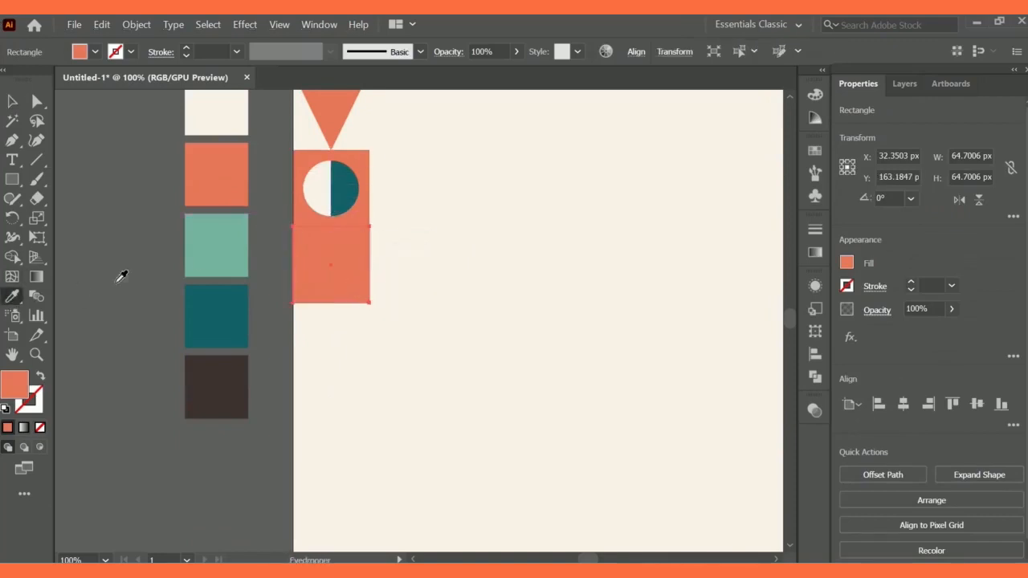
click(221, 246)
click(12, 102)
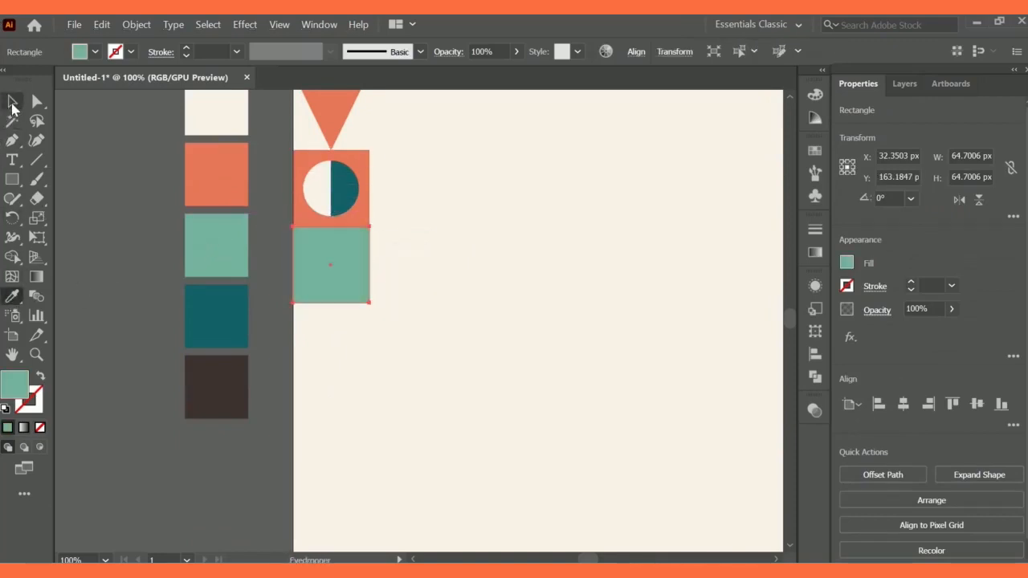
click(97, 171)
Draw a square of about 32 px beside the light green square, round two opposite corners into a leaf, and fill it dark teal
click(12, 179)
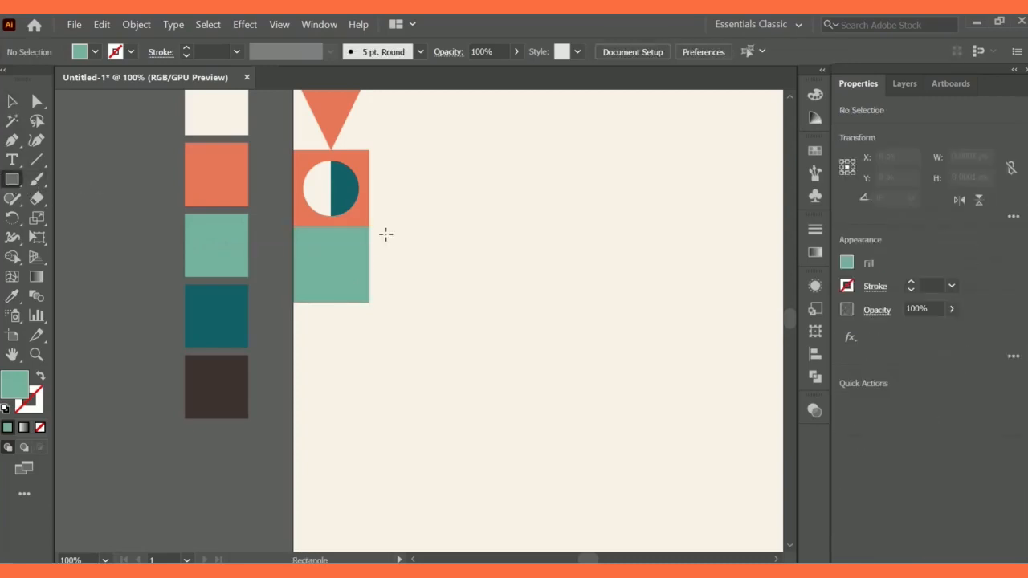
drag(384, 227, 388, 275)
key(ctrl+z)
click(17, 299)
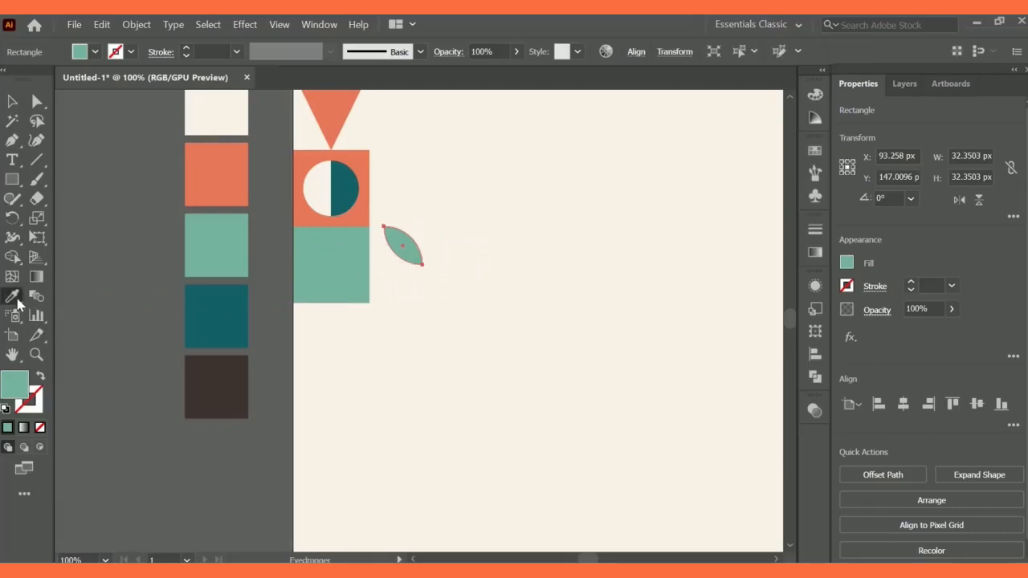
click(215, 322)
click(12, 101)
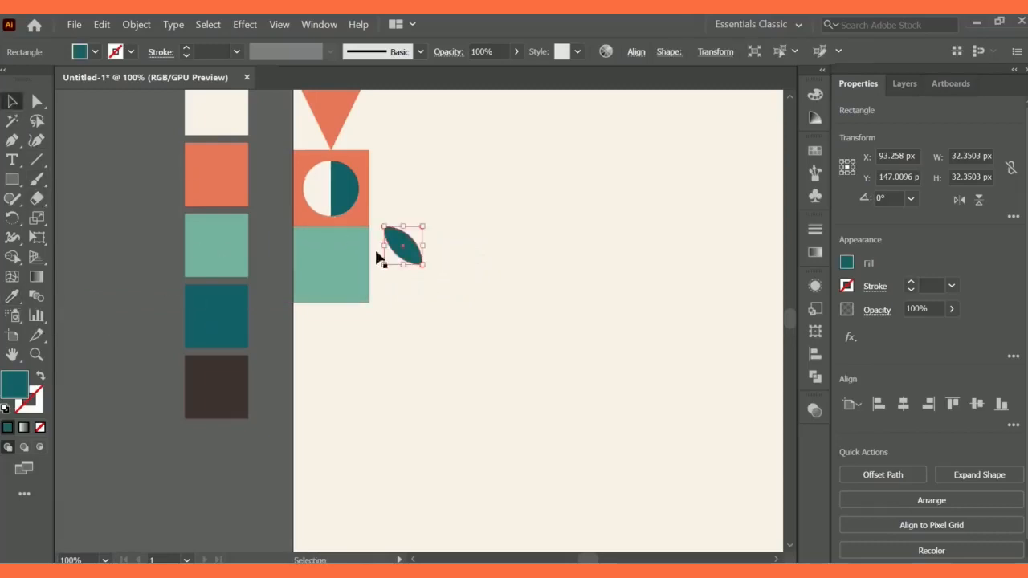
Arrange the leaf and mirrored copies in the four quarters of the light green square, with their tips meeting at its centre
drag(402, 251, 313, 292)
click(376, 259)
click(959, 201)
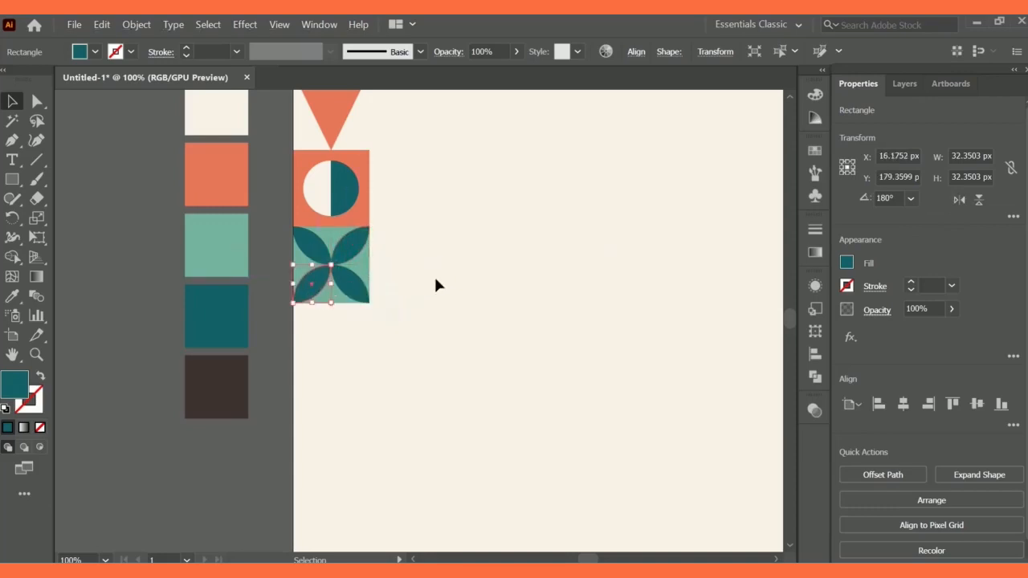
Recolour the lower-left and upper-right leaves with the cream of the semicircle
click(12, 296)
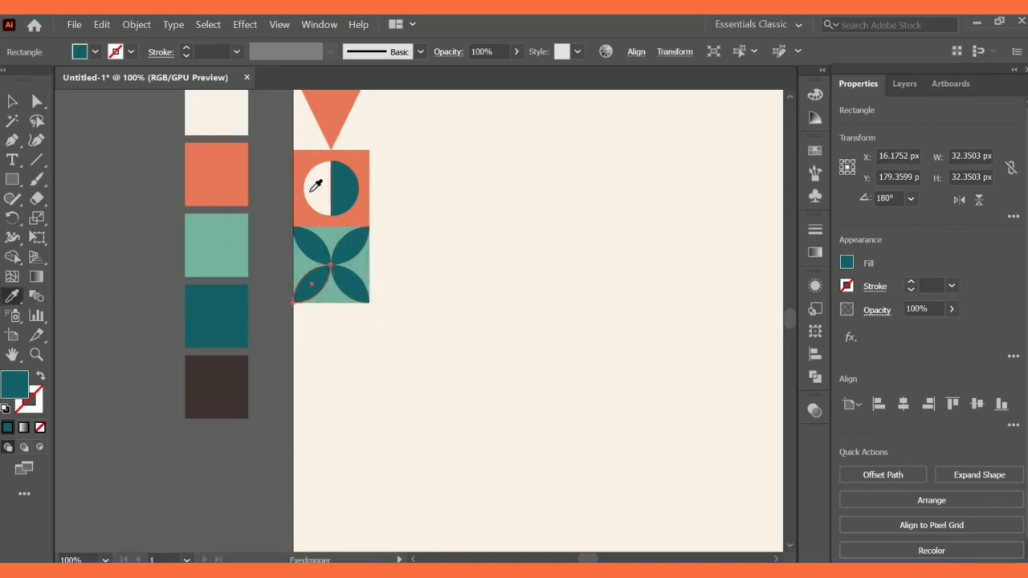
click(317, 184)
click(12, 111)
click(344, 255)
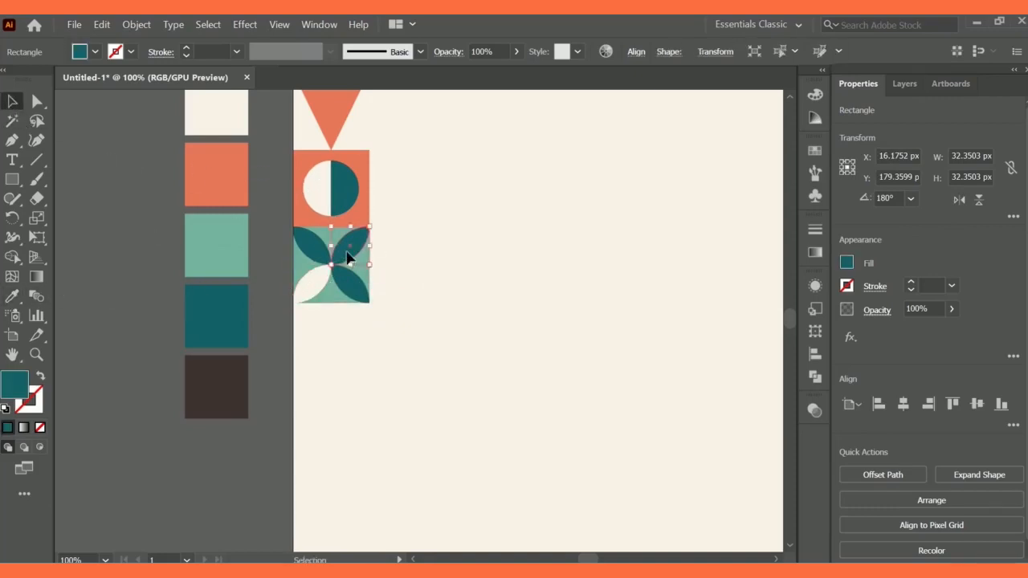
click(12, 296)
click(320, 185)
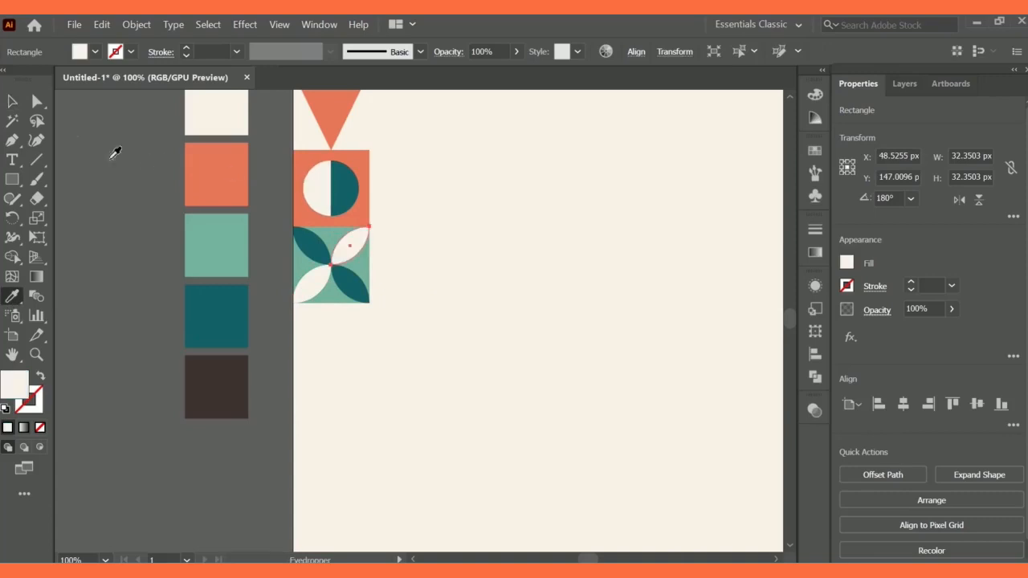
click(11, 102)
click(110, 143)
Duplicate the light green square directly below the four-leaf tile
scroll(414, 333, down, 1)
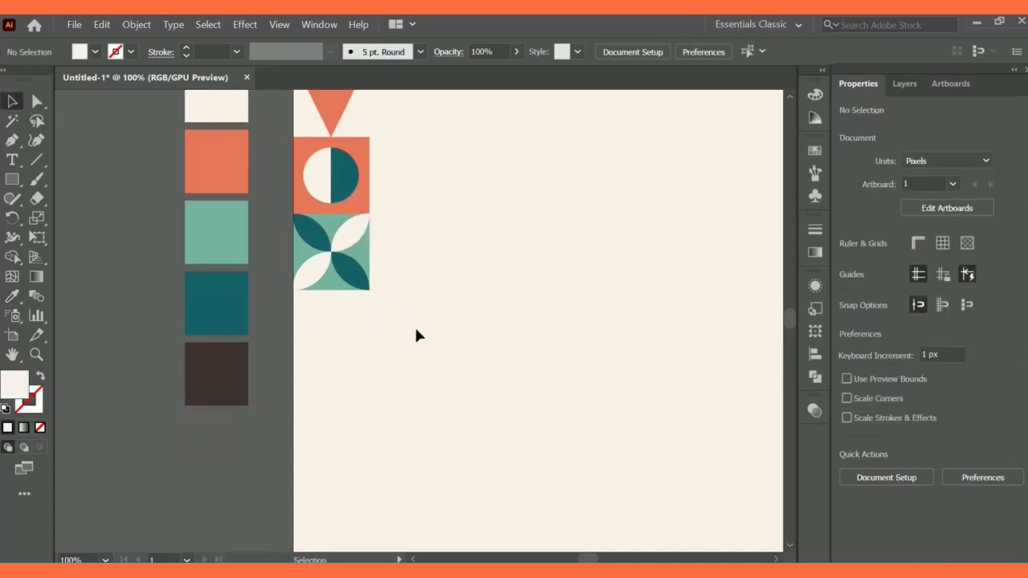
click(367, 257)
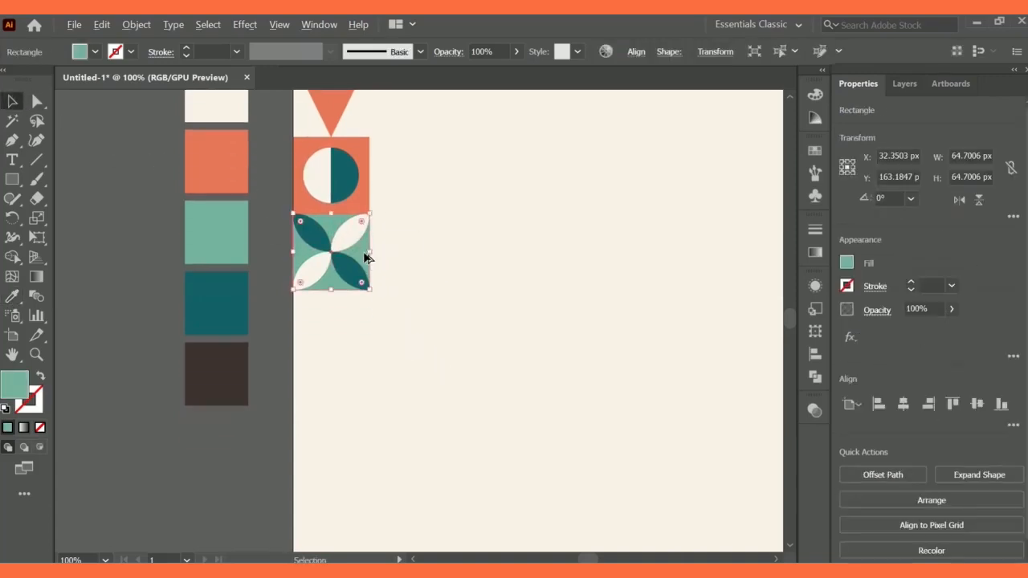
drag(367, 258, 363, 335)
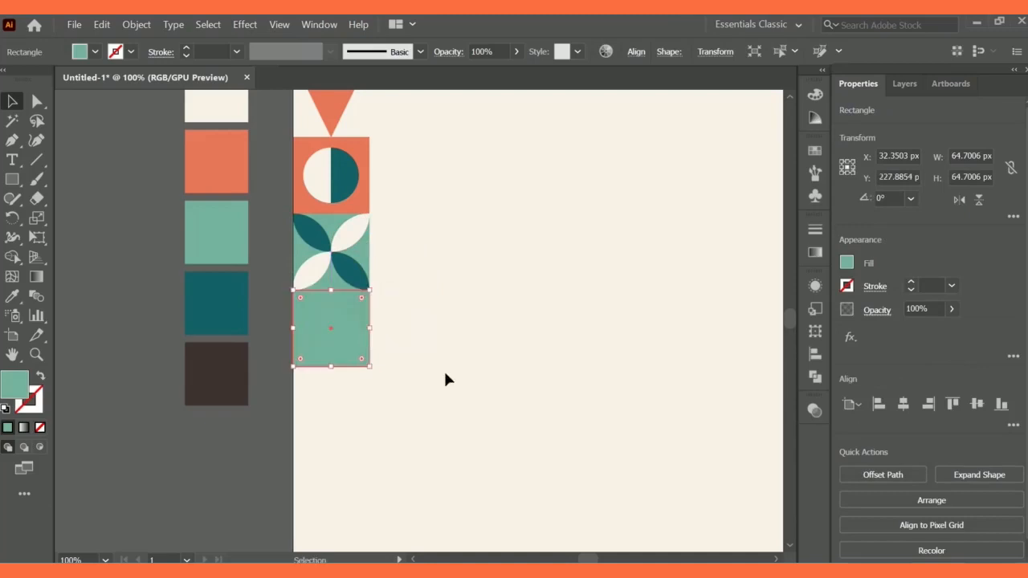
scroll(450, 370, down, 3)
click(444, 342)
Copy the new light green square to its right, rotate the copy 45° into a diamond, and shrink it to about 55 px wide
drag(329, 298, 440, 299)
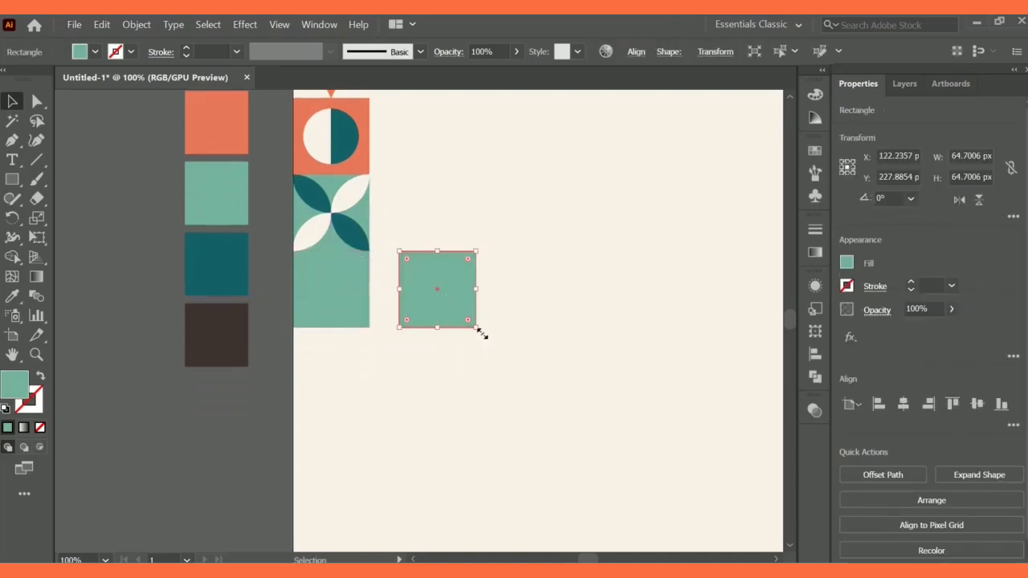
drag(482, 335, 437, 334)
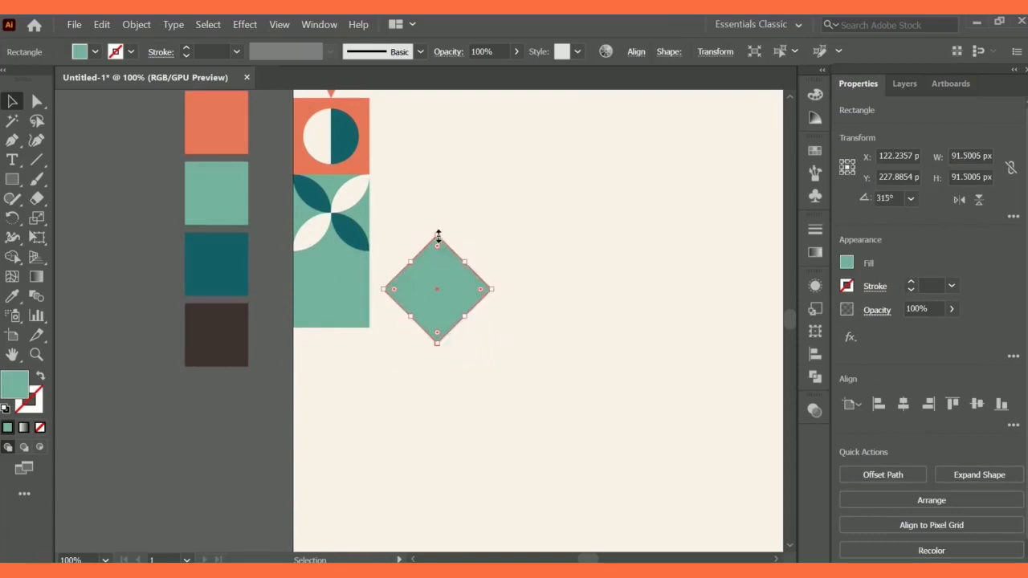
drag(438, 236, 438, 279)
Fill the square below the four-leaf tile with the palette's orange
click(308, 288)
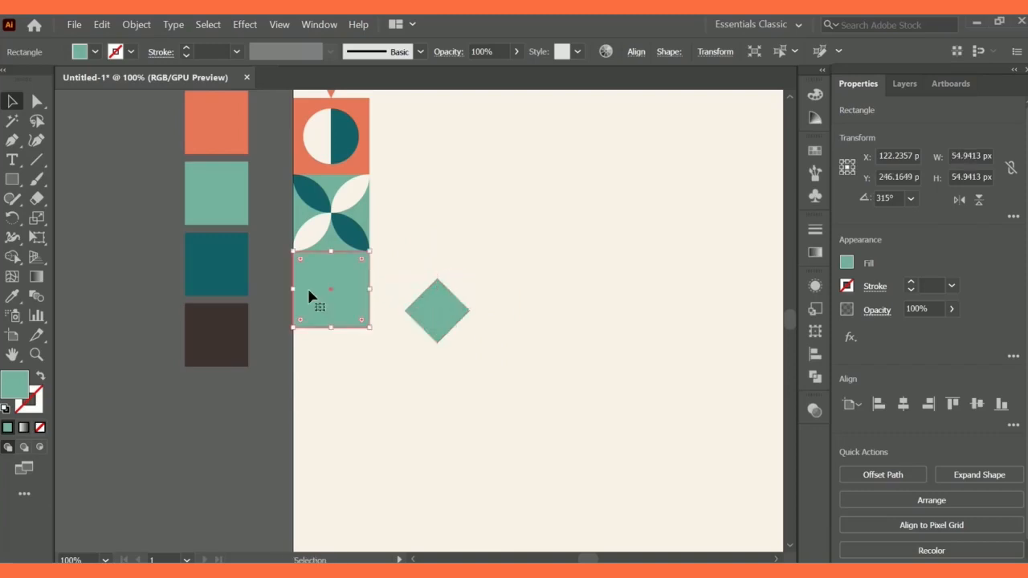
click(13, 297)
click(215, 126)
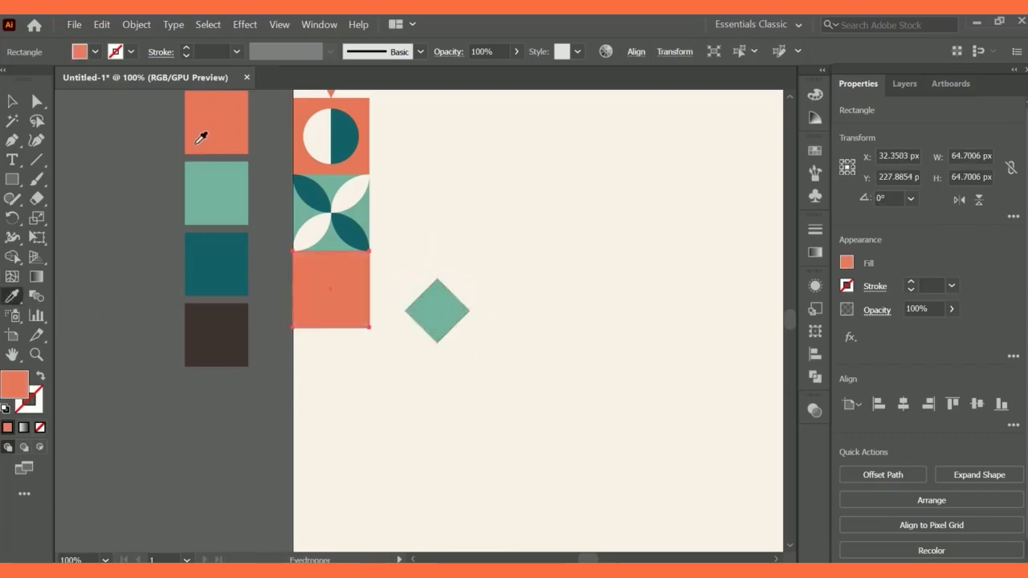
Centre the diamond on the new orange square and fill it with the palette's dark teal
click(13, 101)
drag(445, 307, 339, 286)
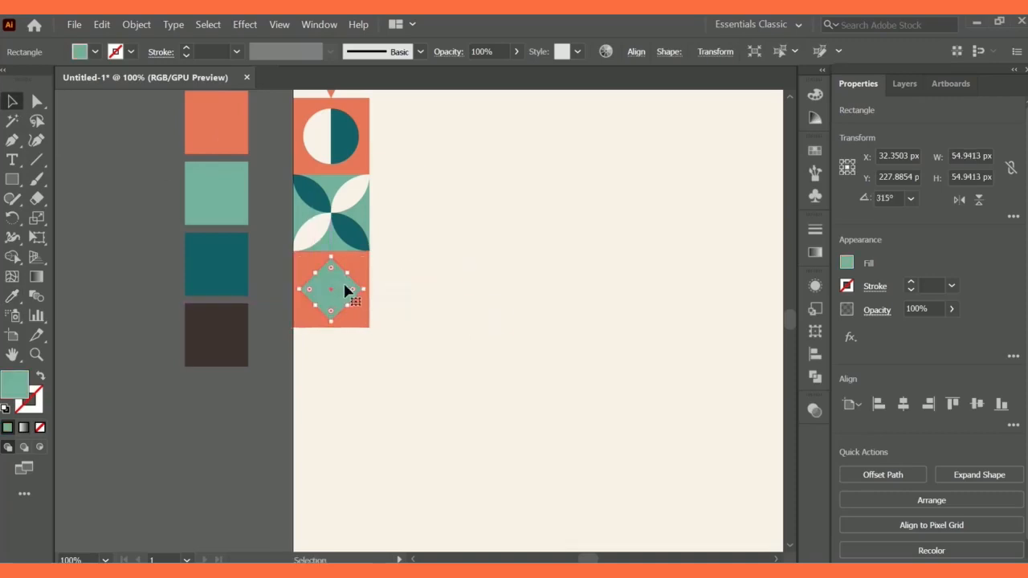
click(14, 297)
click(225, 269)
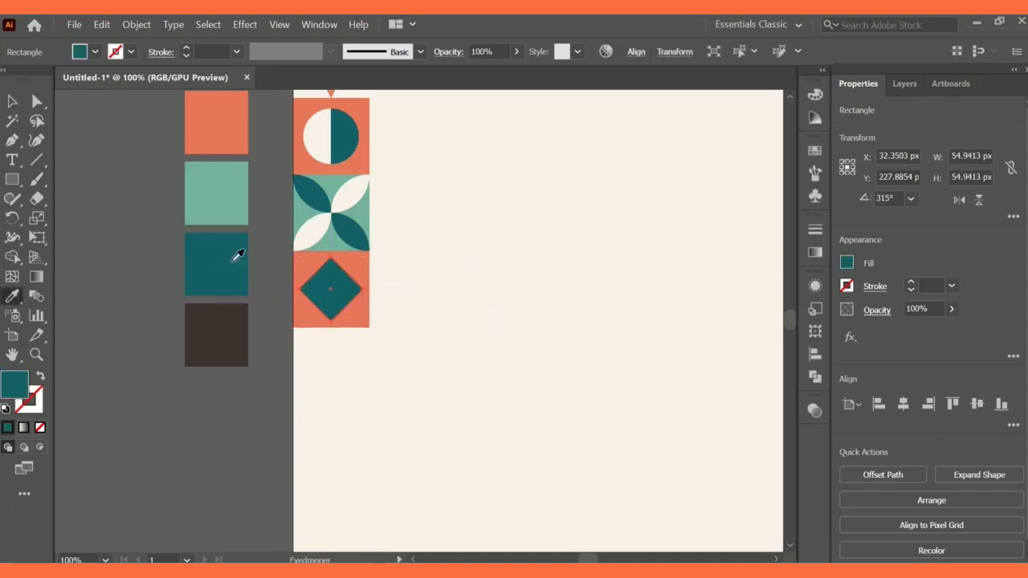
click(12, 102)
click(532, 289)
Duplicate the orange square directly below the diamond tile
scroll(531, 288, up, 3)
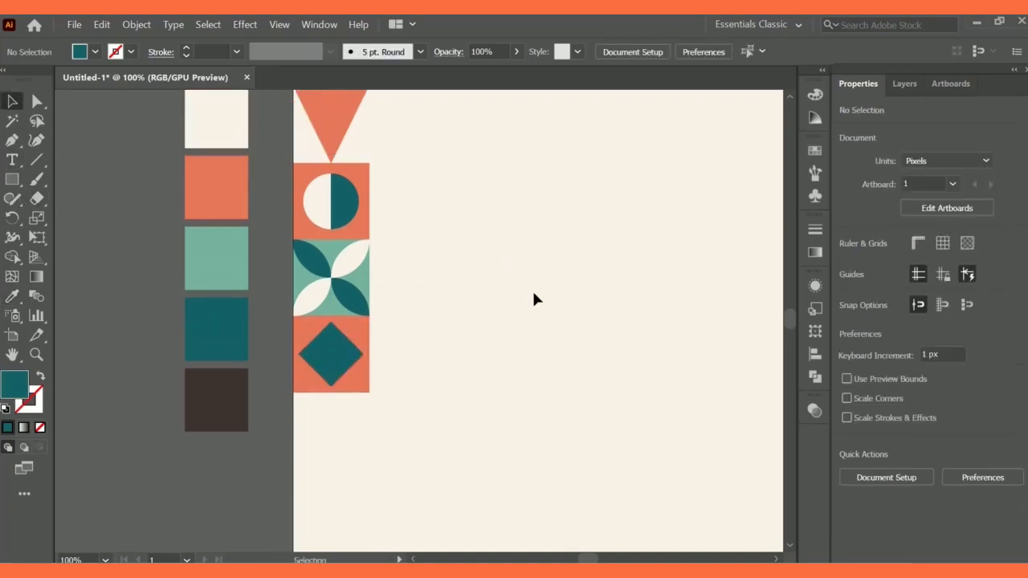
scroll(522, 285, down, 2)
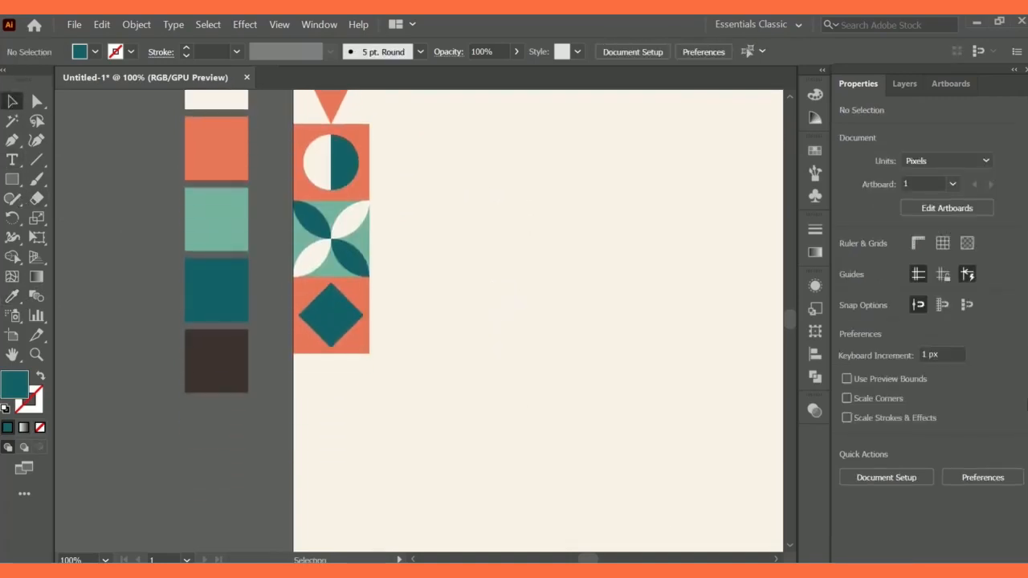
scroll(293, 473, down, 2)
click(353, 298)
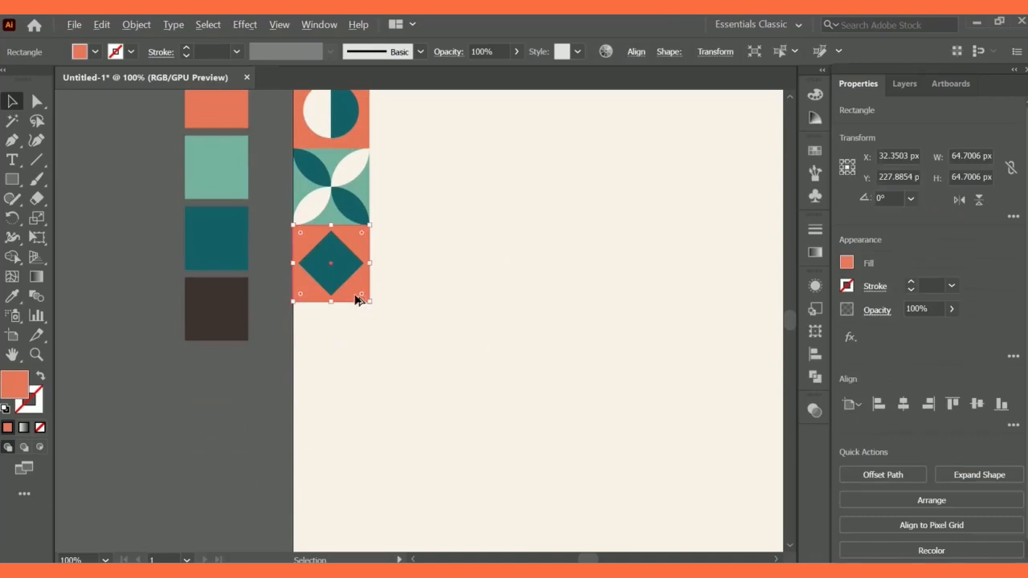
drag(353, 297, 353, 374)
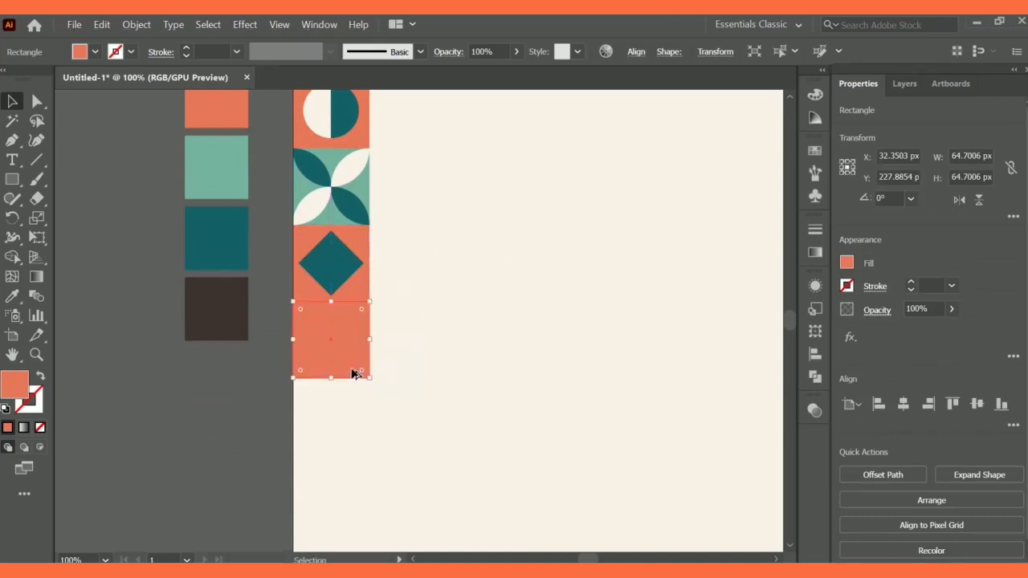
click(450, 364)
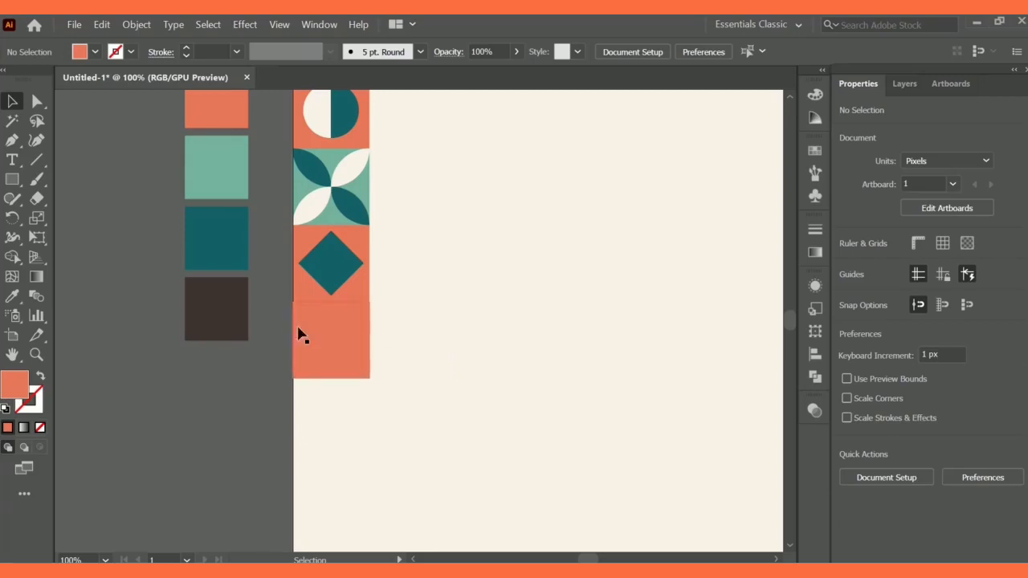
Draw a triangle with the Pen tool joining the lowest orange square's two right corners to its centre
key(p)
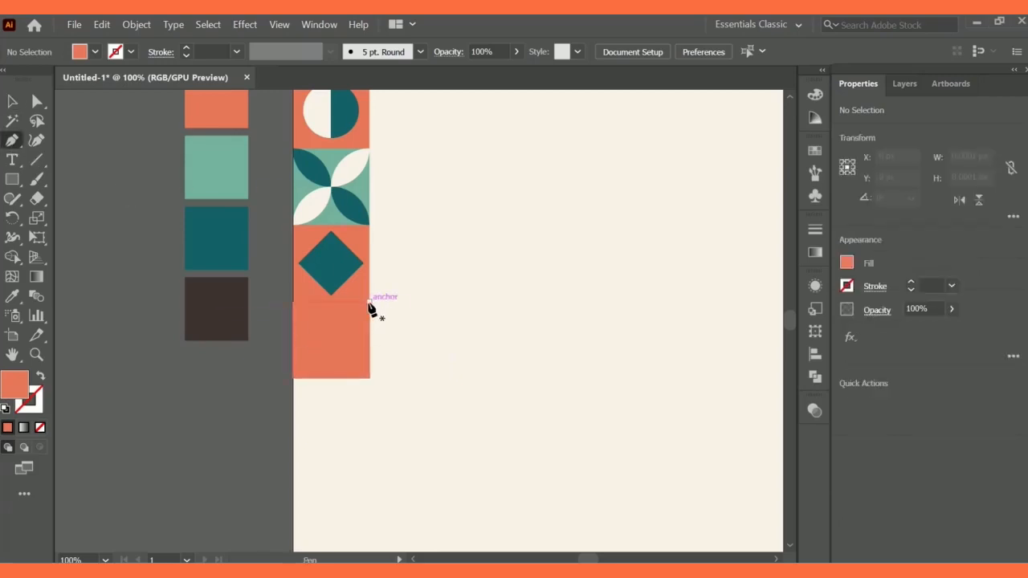
click(369, 303)
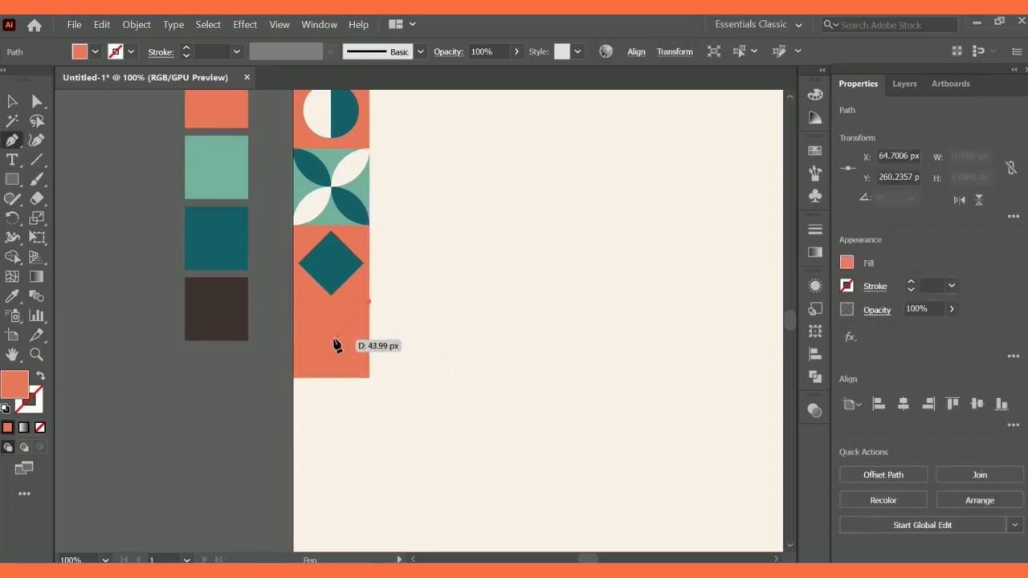
click(331, 340)
click(369, 379)
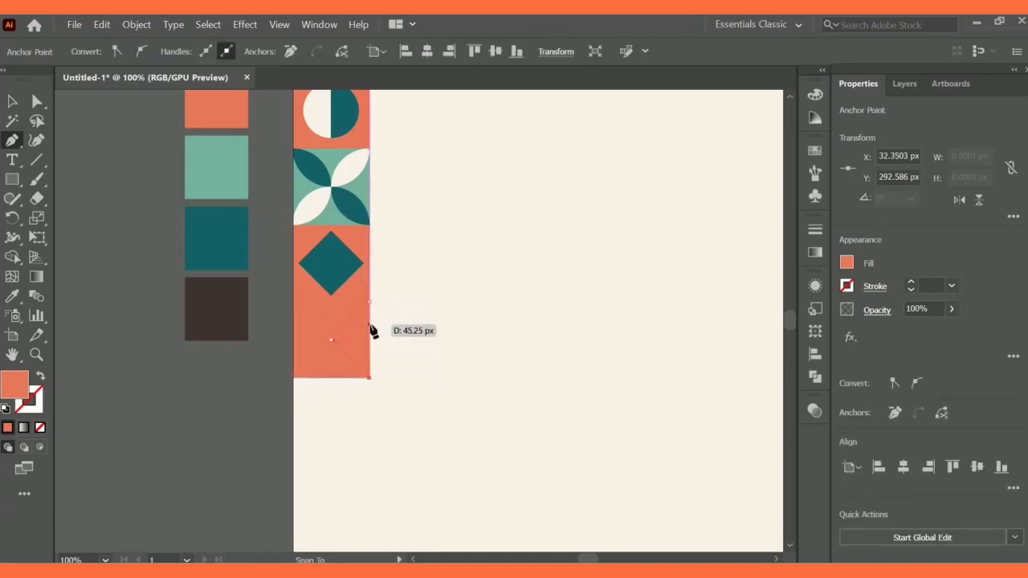
click(369, 303)
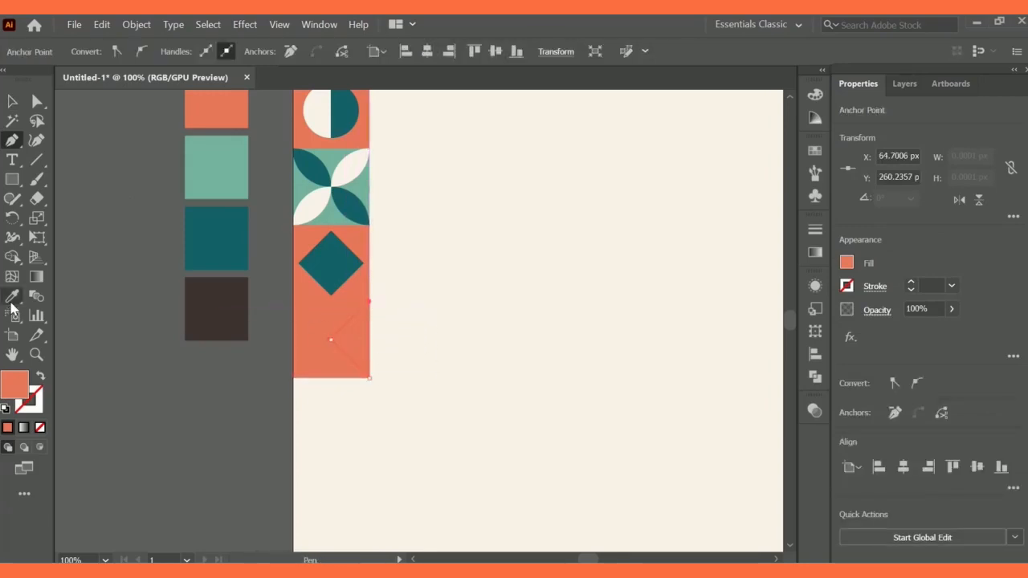
Fill the triangle with the artboard's cream using the Eyedropper and deselect it
click(11, 304)
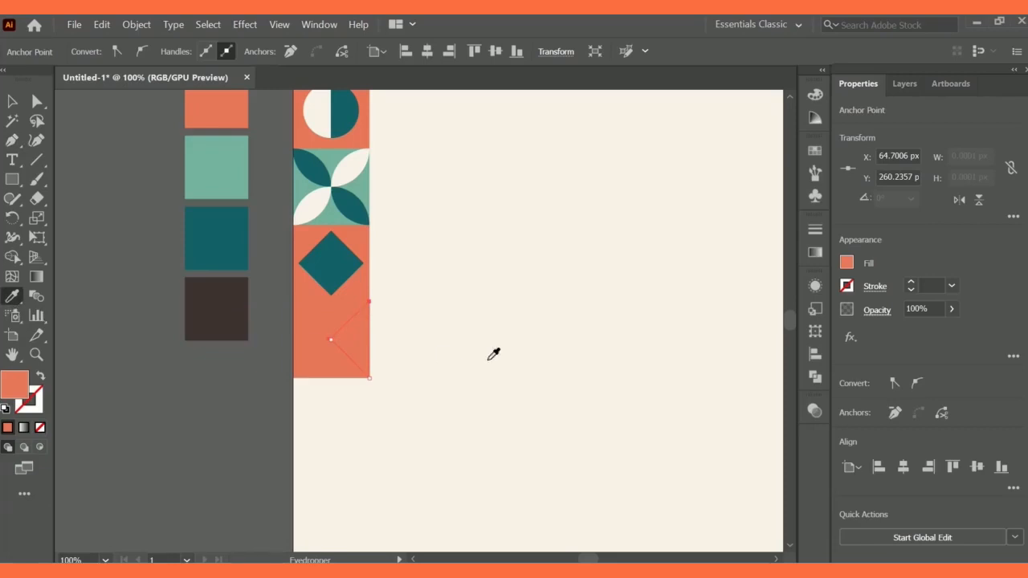
click(493, 354)
click(11, 102)
click(179, 225)
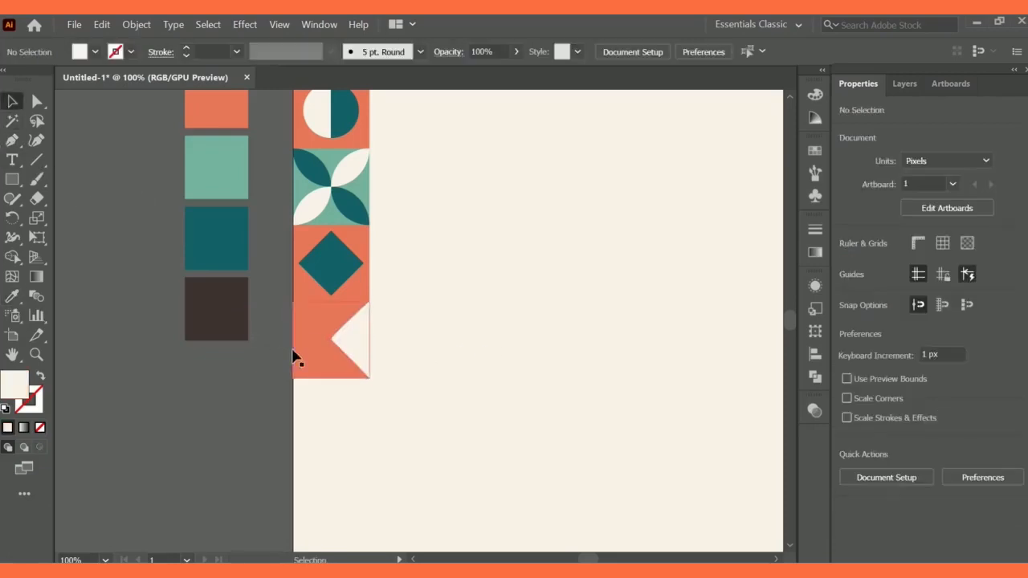
Fill the lowest square with the leaf tile's light green using the Eyedropper and deselect it
click(317, 367)
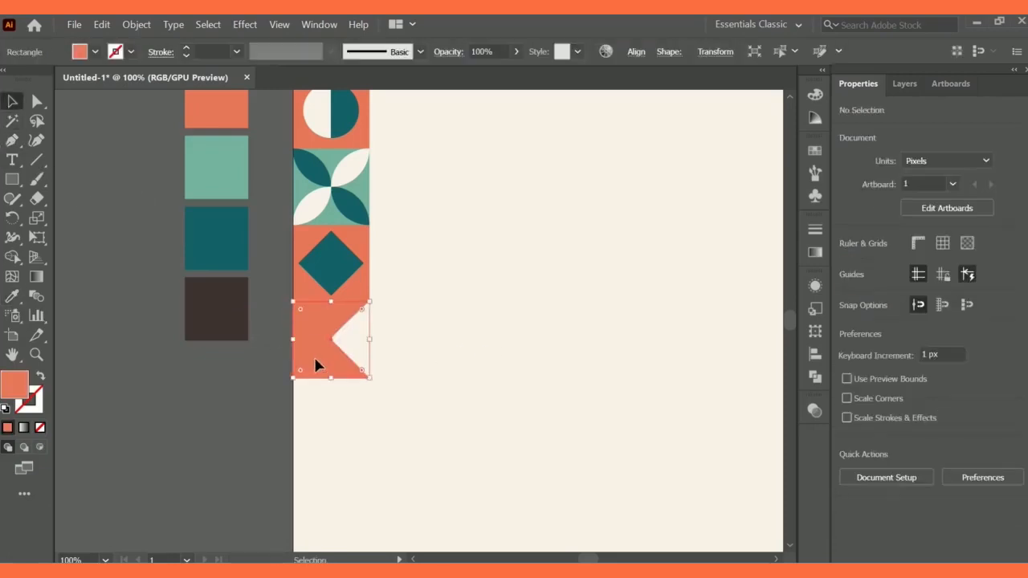
click(12, 299)
click(341, 212)
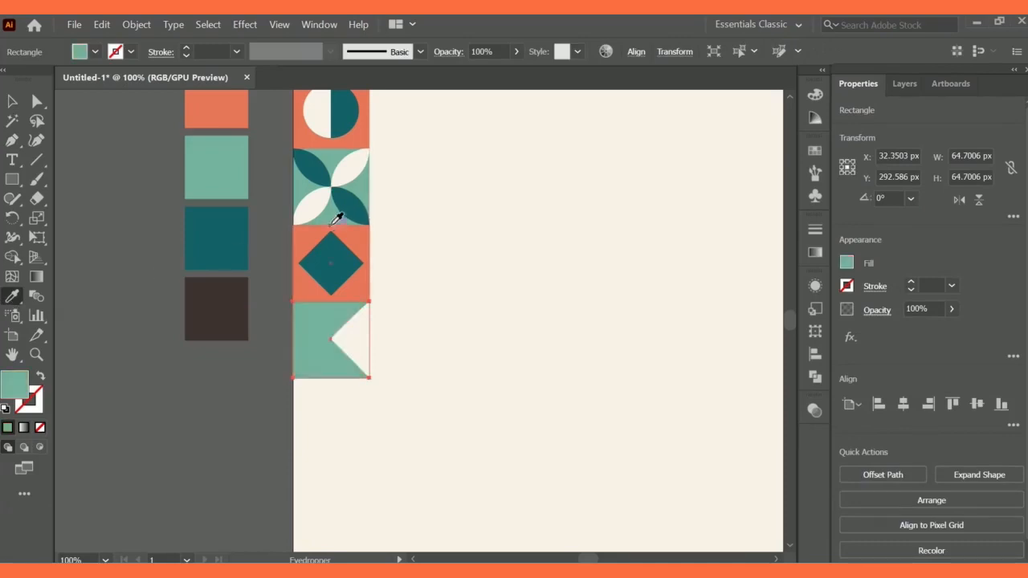
click(11, 101)
click(259, 273)
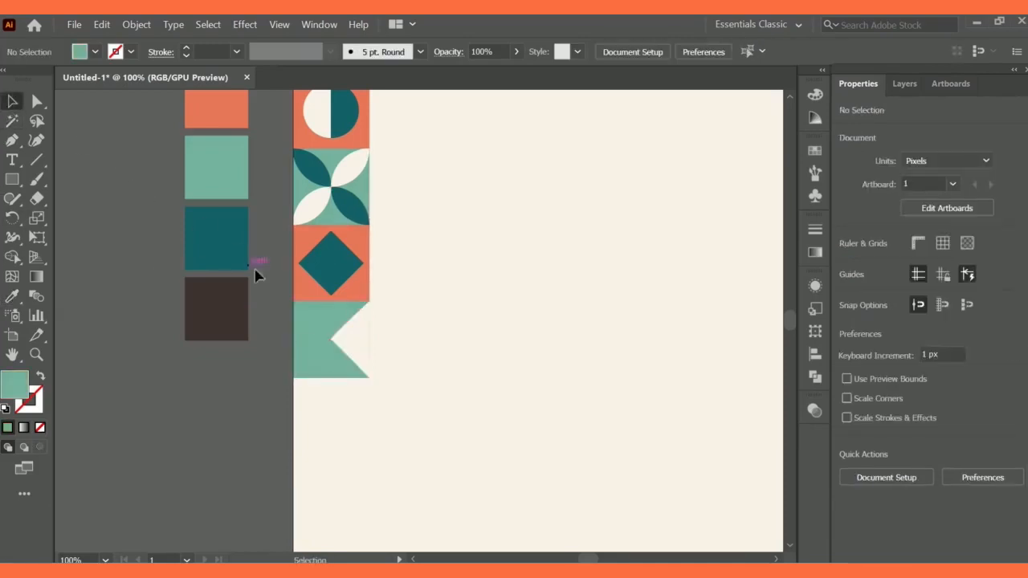
Examine up close how the cream triangle's outer edge meets the green square's right edge
click(362, 343)
drag(370, 341, 370, 341)
click(392, 335)
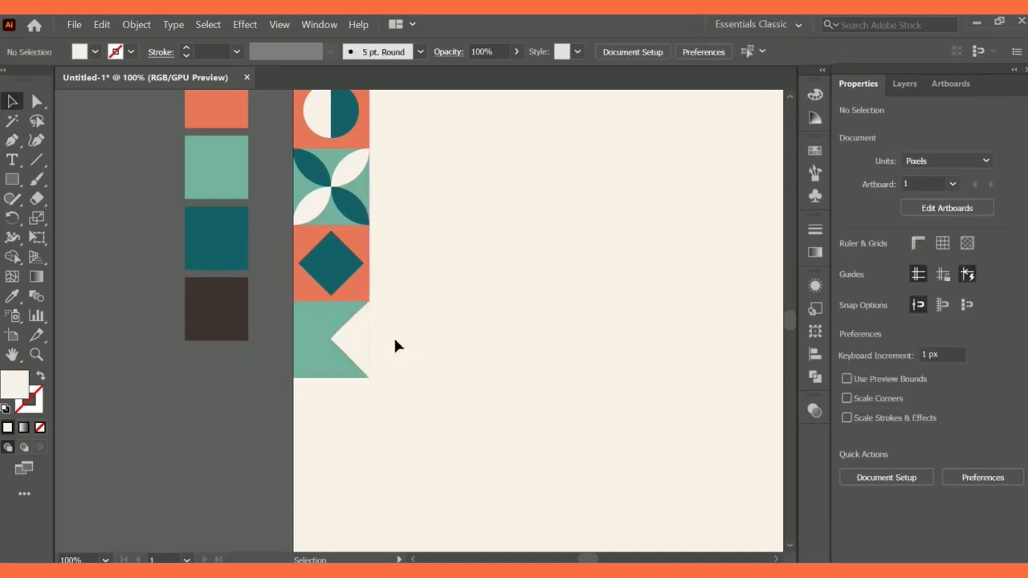
key(ctrl+plus)
key(ctrl+plus)
key(ctrl+plus)
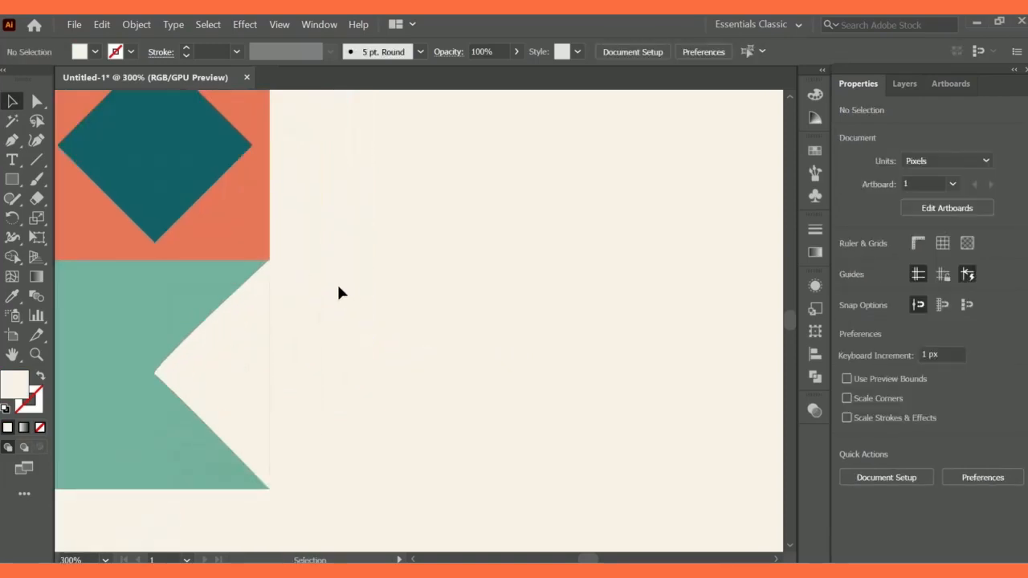
scroll(313, 337, up, 1)
click(259, 423)
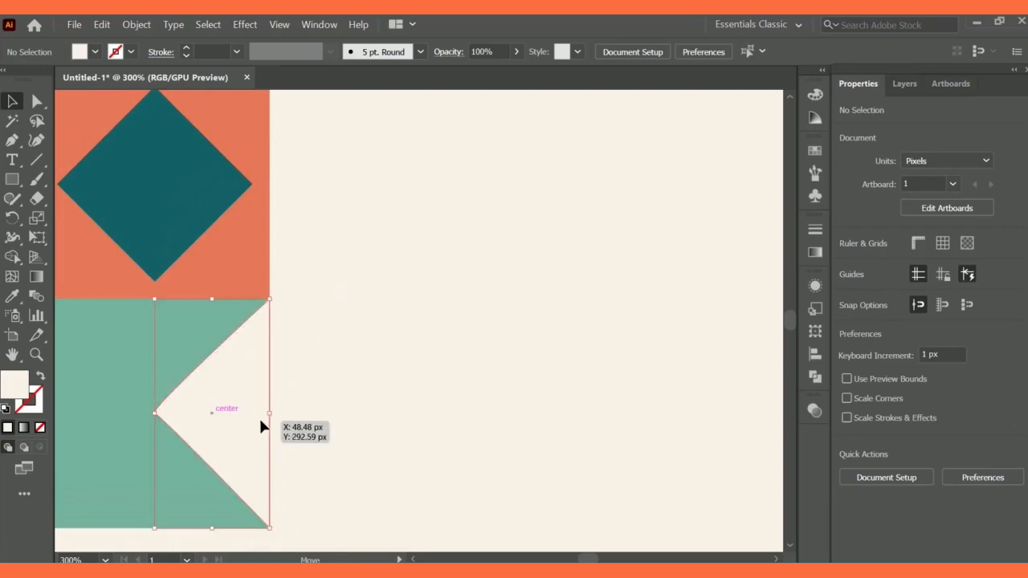
click(295, 413)
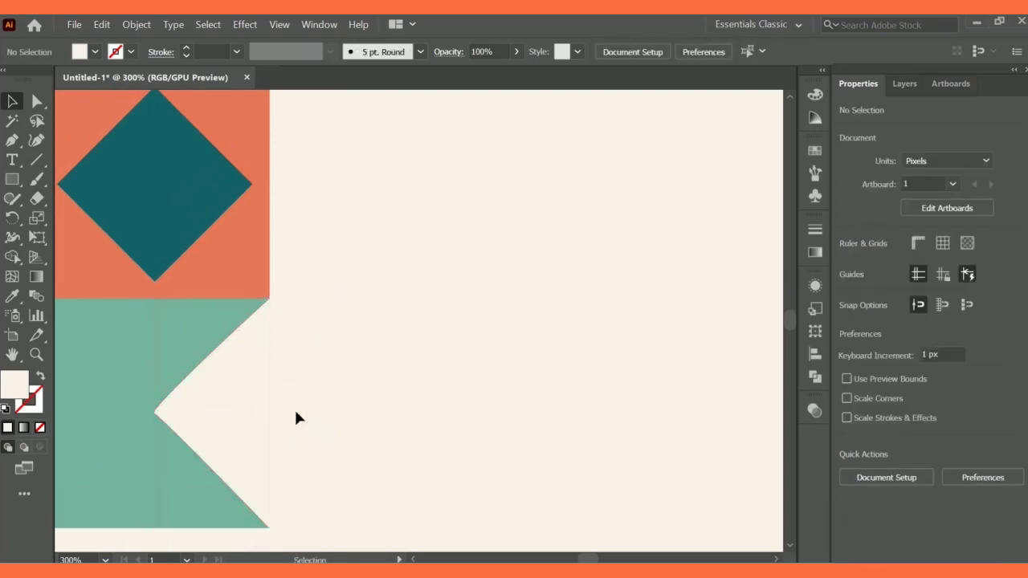
Try to narrow the green square to about 64.09 px so its right edge lines up with the cream triangle
click(185, 498)
drag(272, 417, 268, 417)
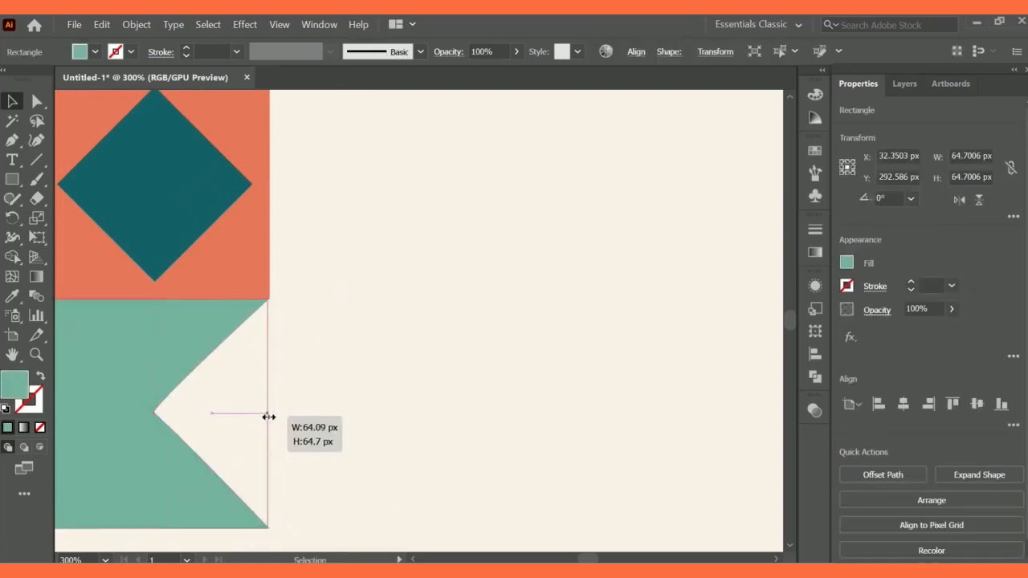
click(390, 471)
key(a)
click(245, 452)
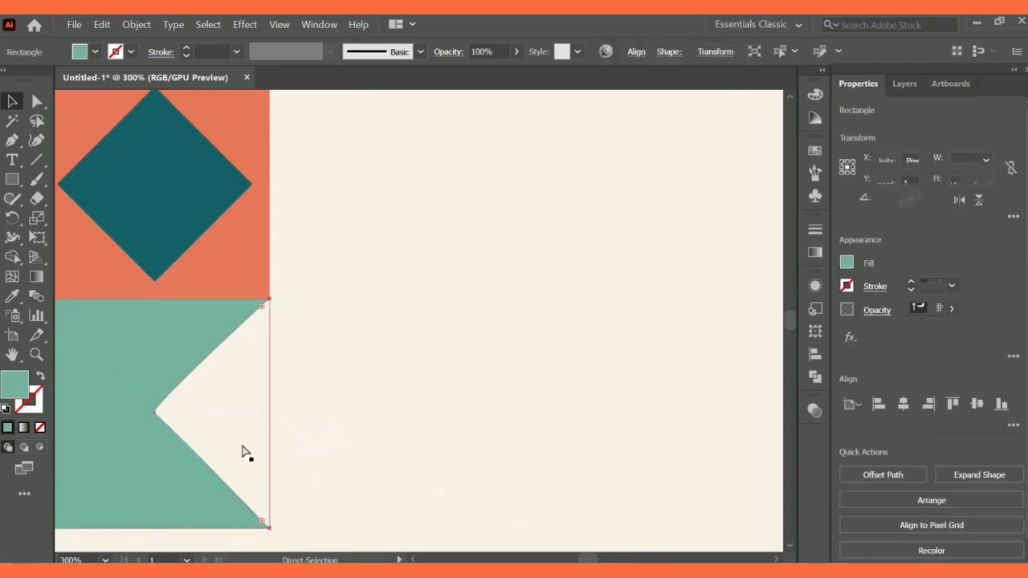
Duplicate the cream triangle into the green square's left half and flip the copy horizontally
drag(598, 560, 596, 561)
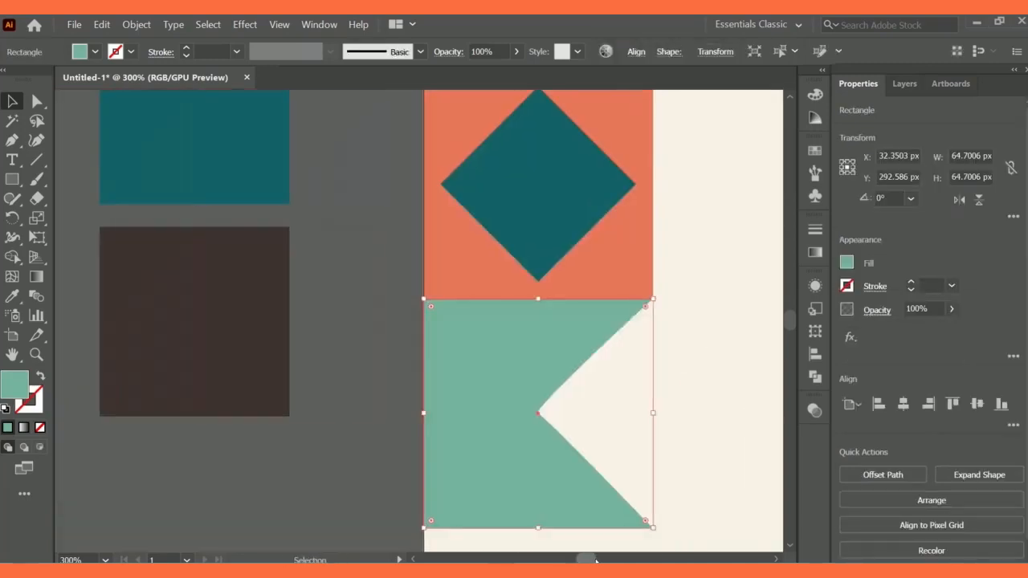
click(680, 452)
click(643, 442)
drag(643, 442, 514, 379)
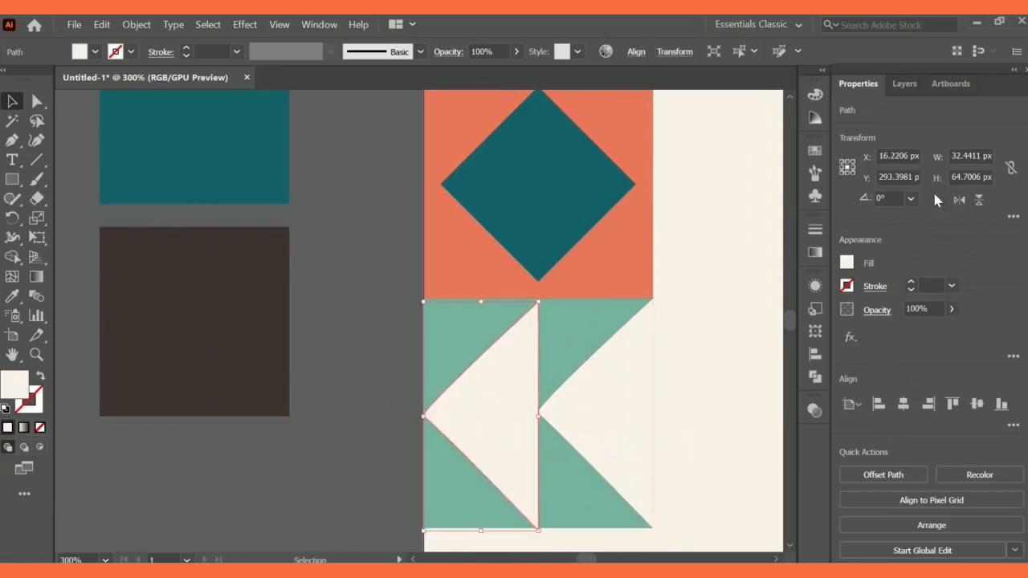
click(959, 199)
click(698, 392)
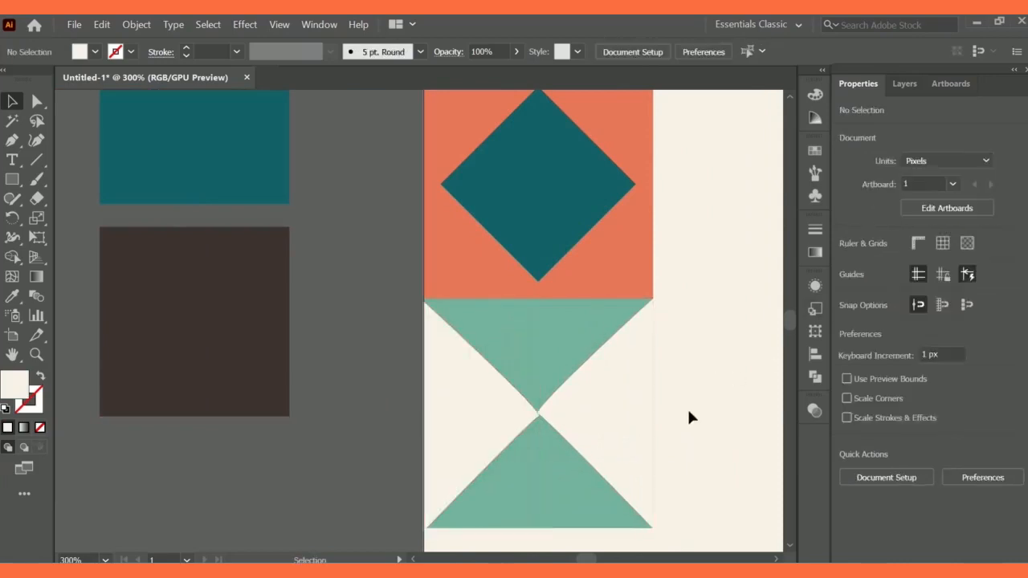
Move the left cream triangle's tip anchor point onto the green square's centre
click(494, 436)
scroll(542, 448, up, 3)
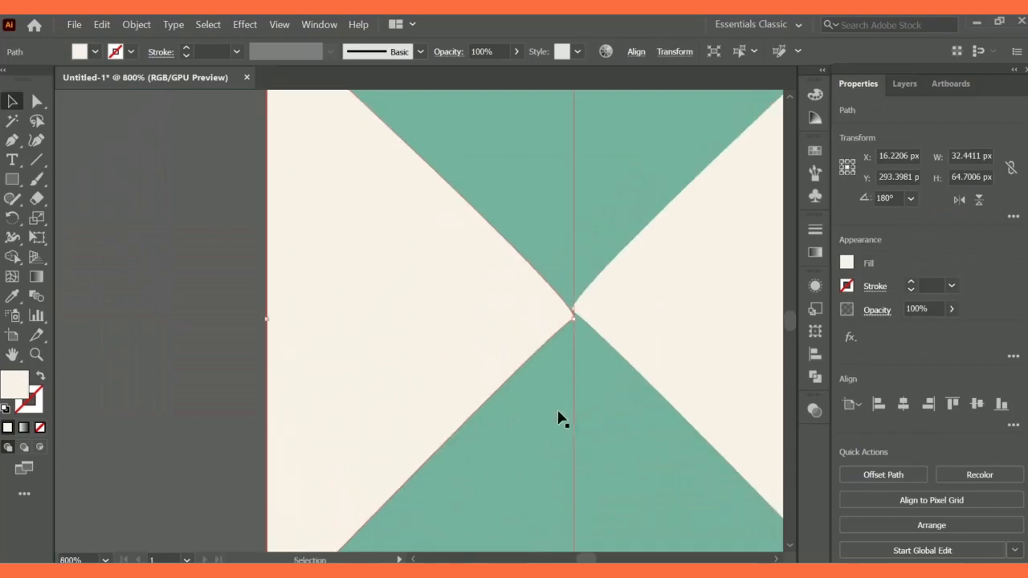
click(37, 101)
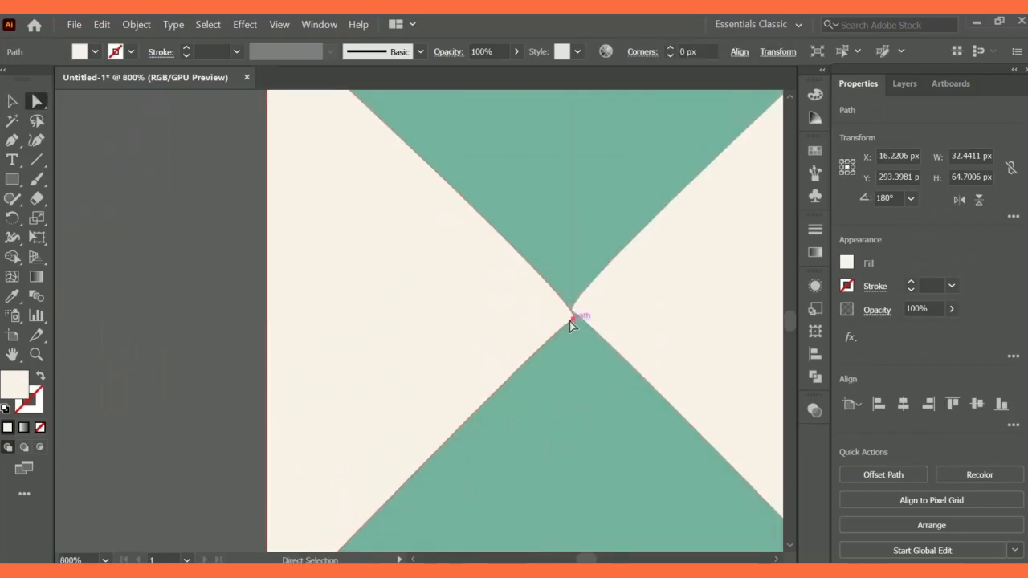
drag(573, 316, 573, 307)
click(173, 399)
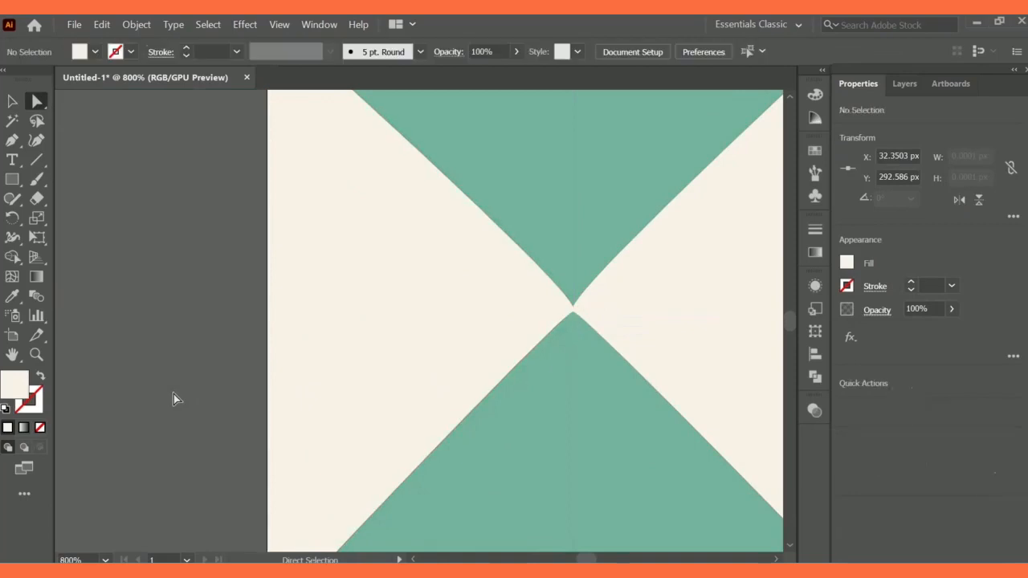
Adjust the left cream triangle's tip handle to reshape its lower edge at the square's centre
click(573, 315)
click(574, 314)
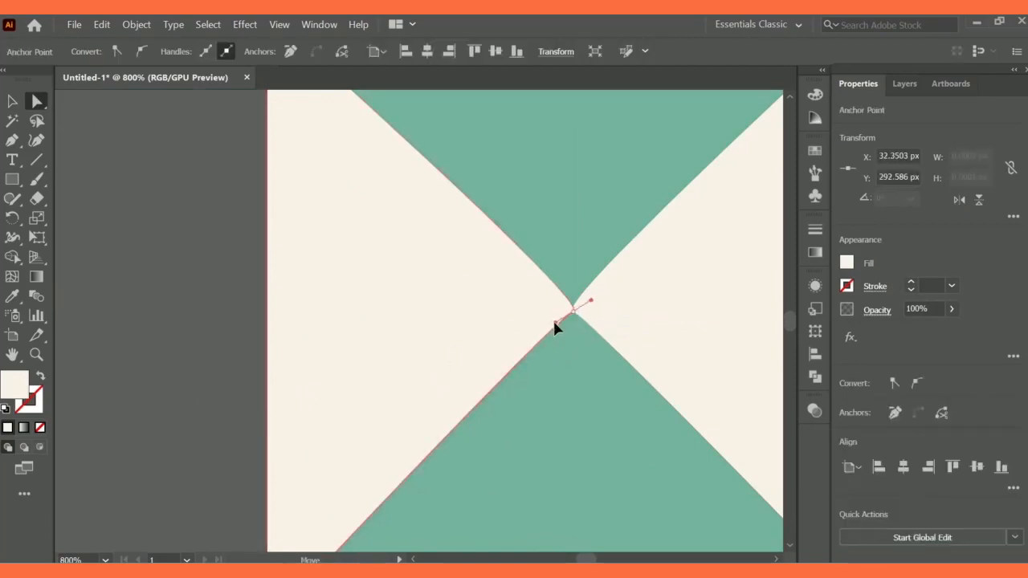
drag(553, 319, 573, 328)
click(202, 350)
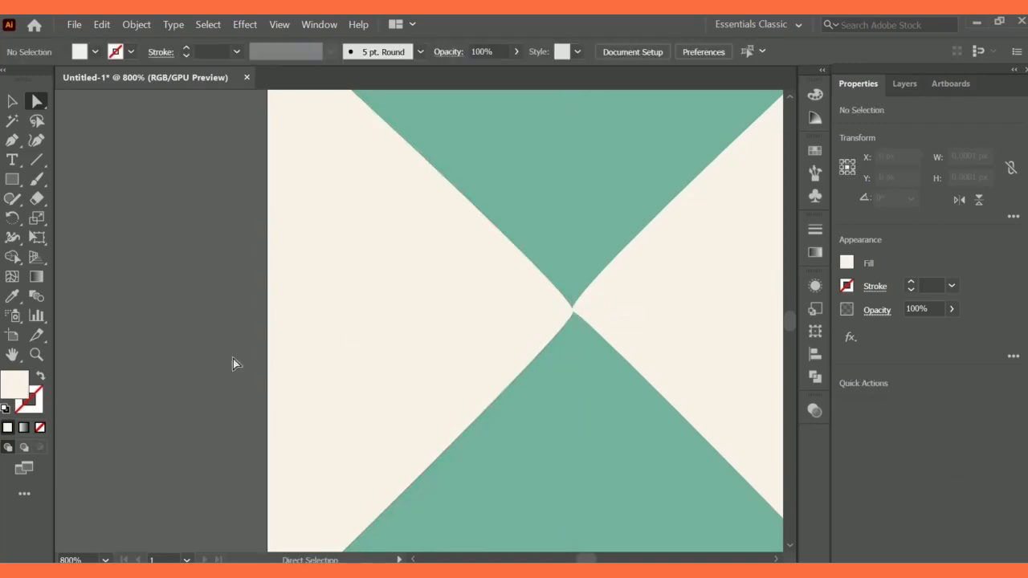
Adjust the right cream triangle's tip handle so its edges meet the left triangle symmetrically at the centre
click(572, 314)
click(573, 312)
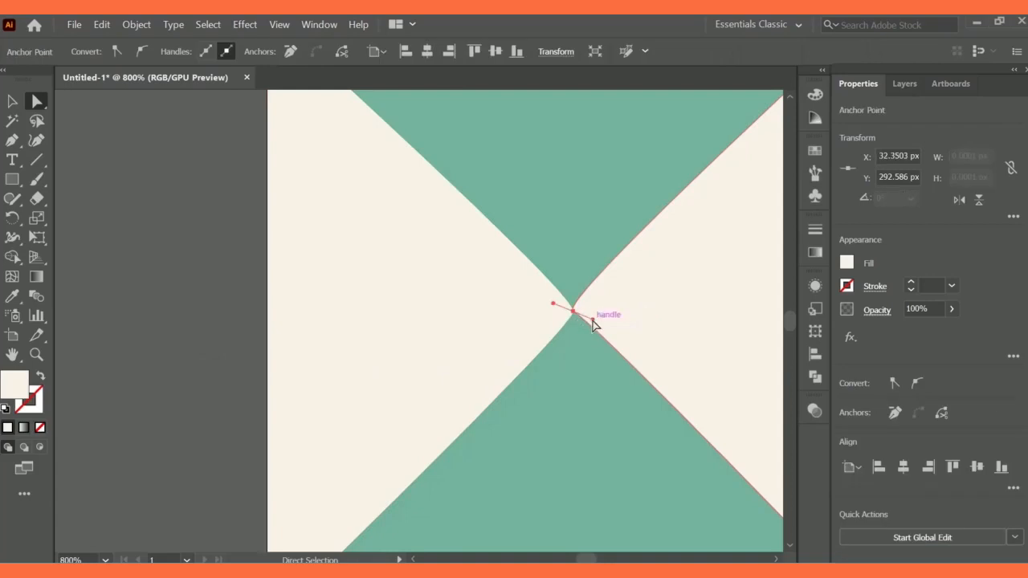
click(211, 404)
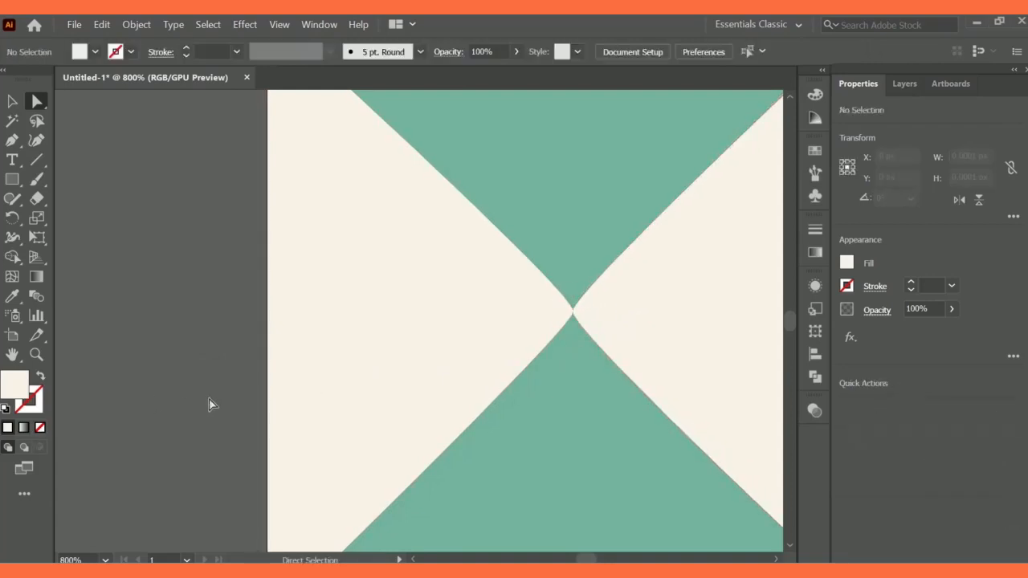
Delete the left cream triangle from the green square
scroll(394, 415, down, 3)
scroll(416, 420, down, 1)
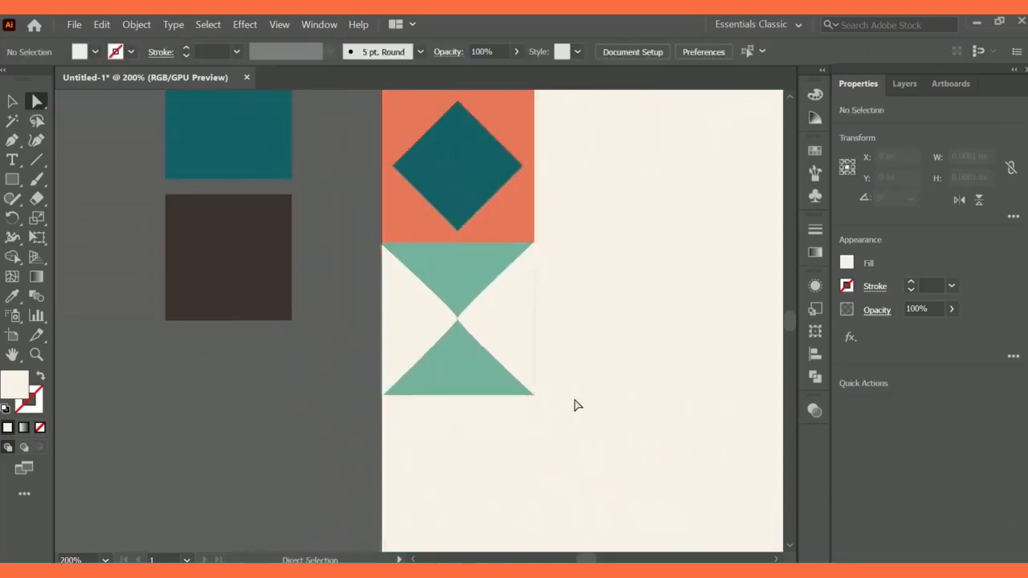
scroll(650, 371, up, 2)
click(452, 430)
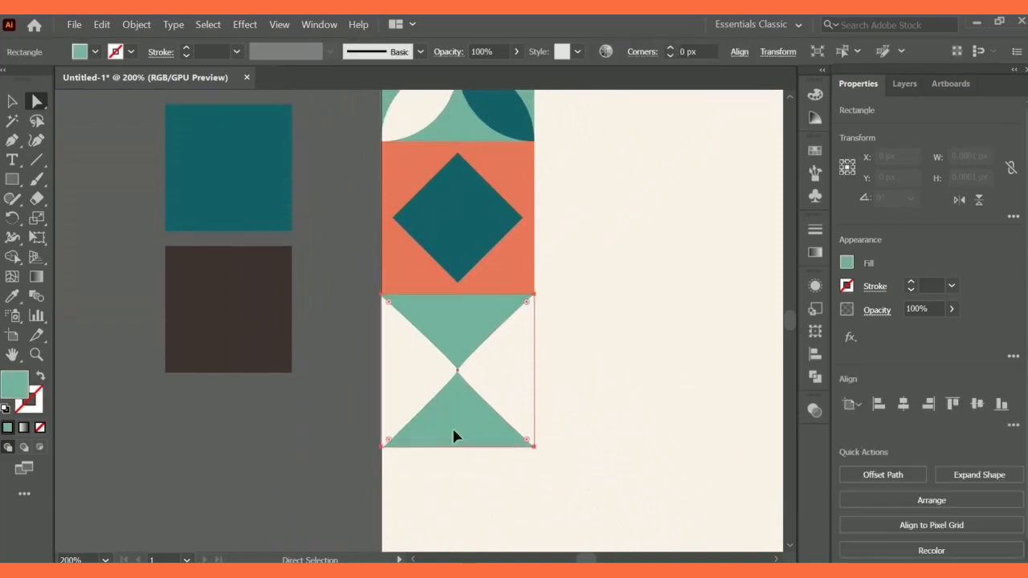
click(608, 383)
scroll(600, 491, up, 1)
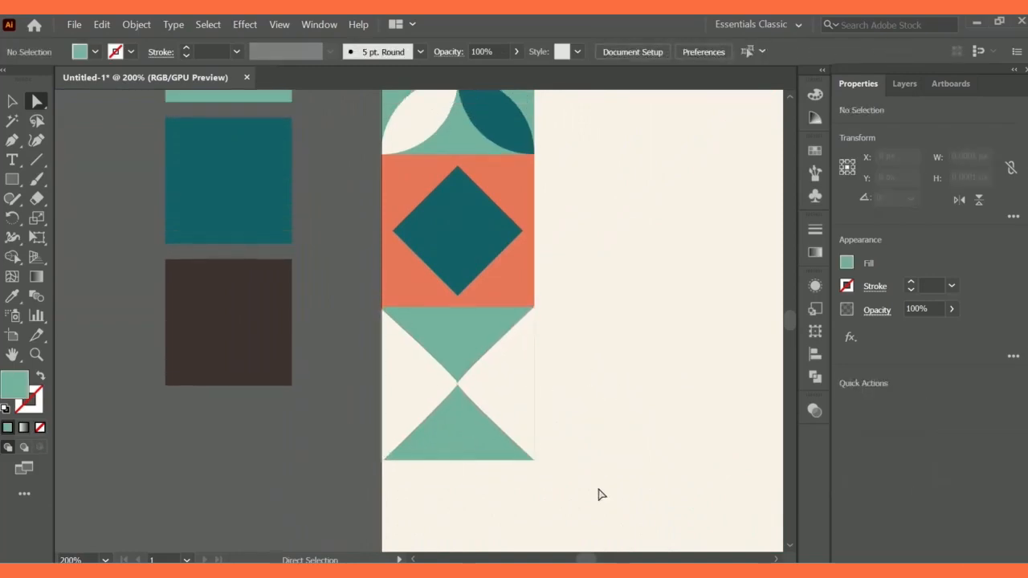
click(415, 397)
key(Delete)
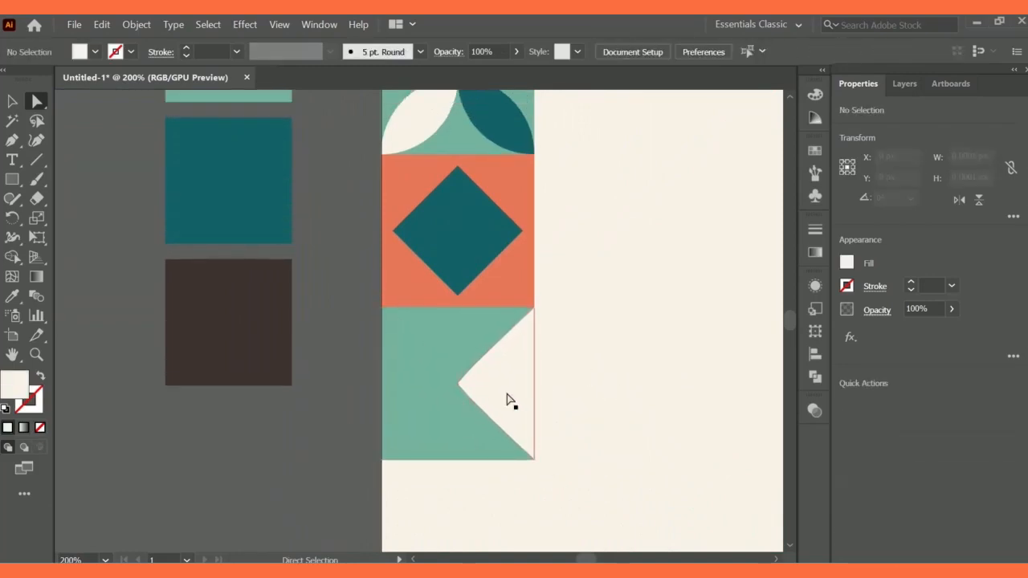
Copy the remaining cream triangle into the green square's empty left half and mirror the copy horizontally
key(v)
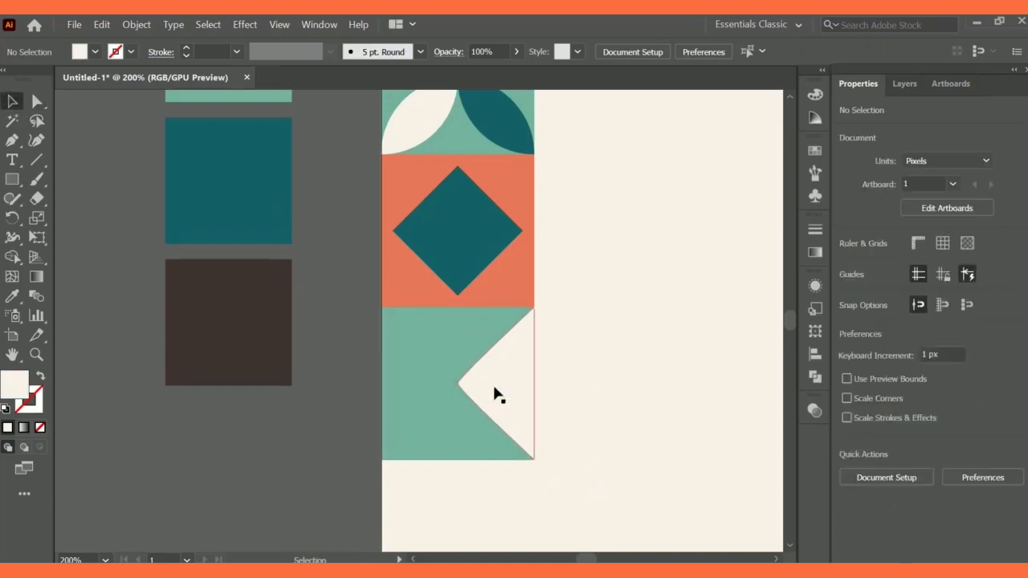
drag(496, 394, 420, 393)
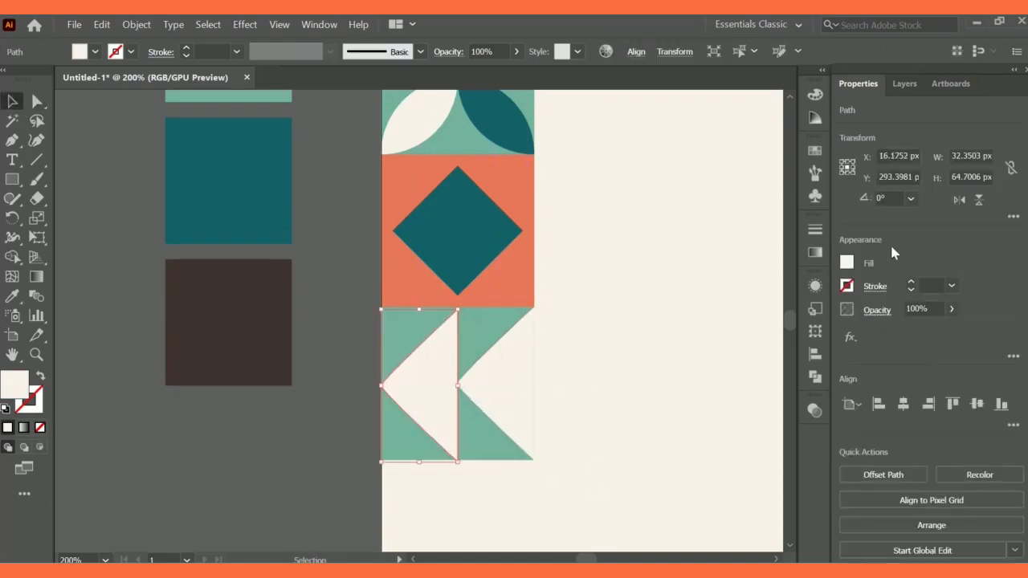
click(958, 201)
click(629, 350)
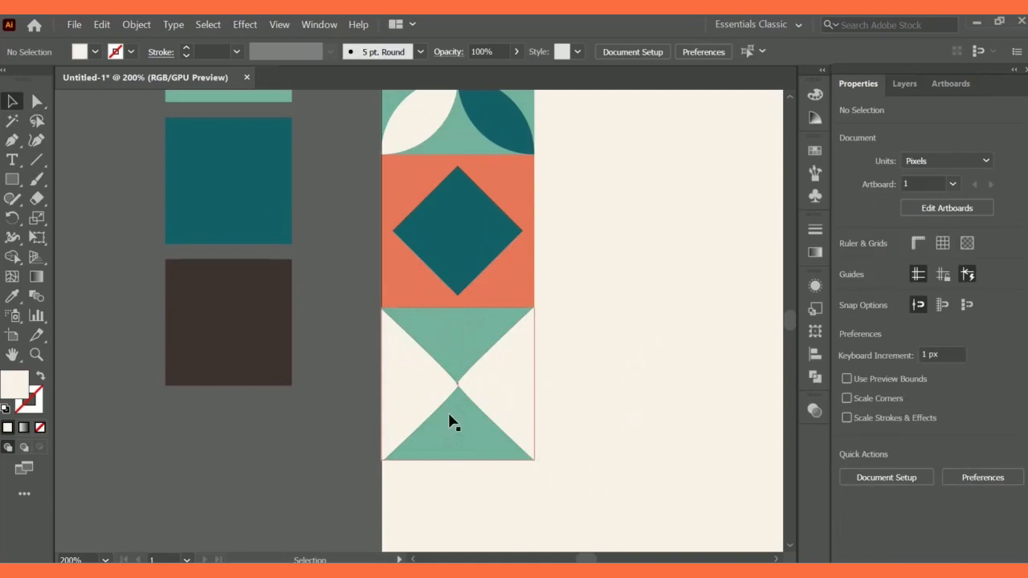
Replace the right cream triangle with a horizontally flipped duplicate of the left one
click(507, 401)
key(Delete)
drag(436, 394, 505, 395)
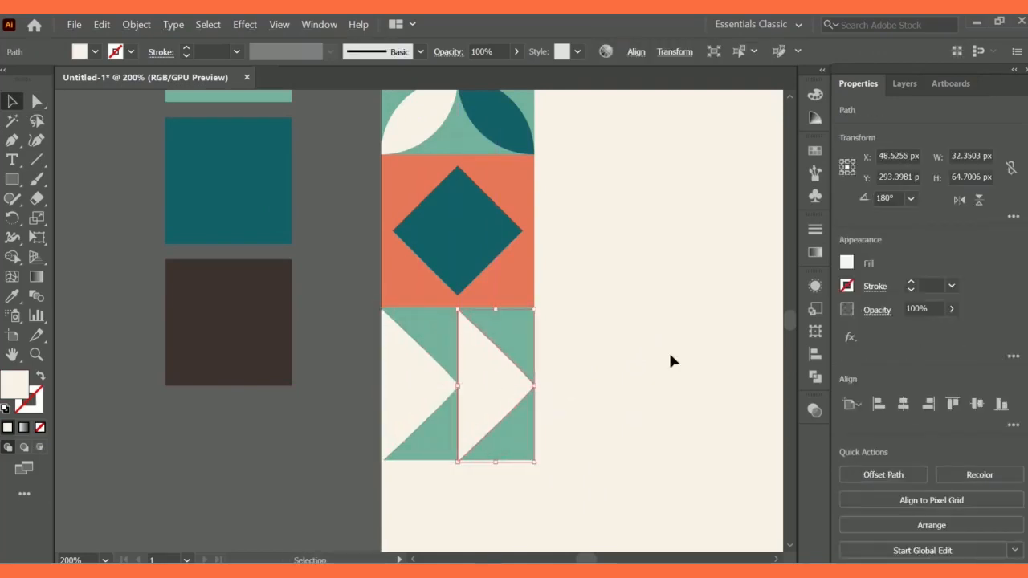
click(958, 200)
click(612, 345)
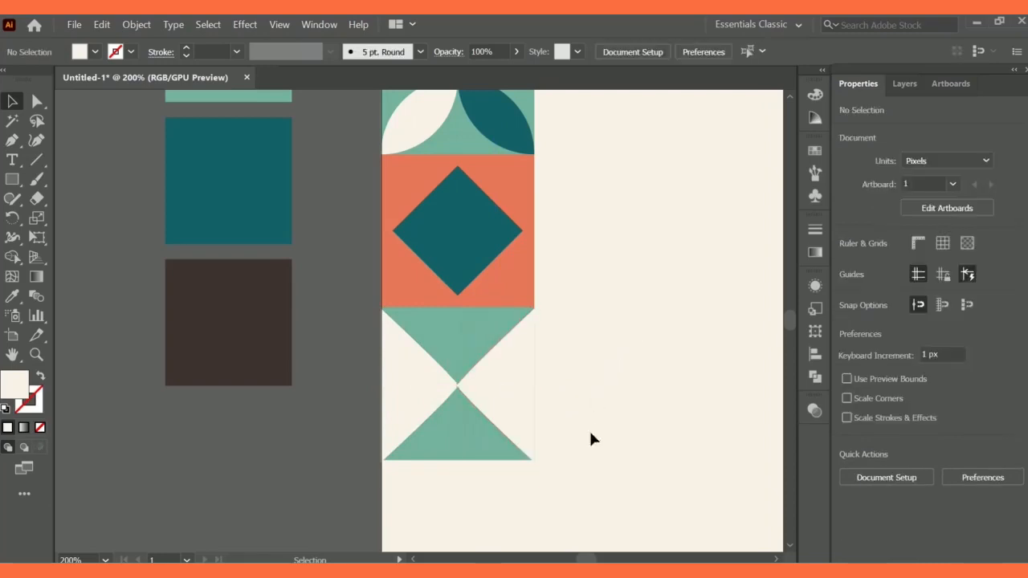
Duplicate the green square directly below the hourglass tile
key(ctrl+minus)
key(ctrl+minus)
key(ctrl+minus)
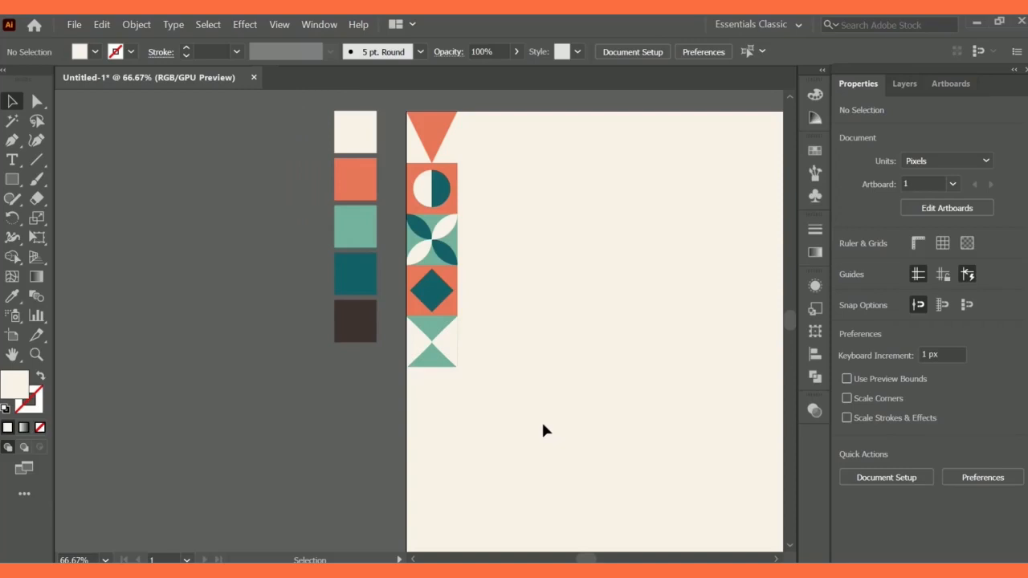
click(441, 333)
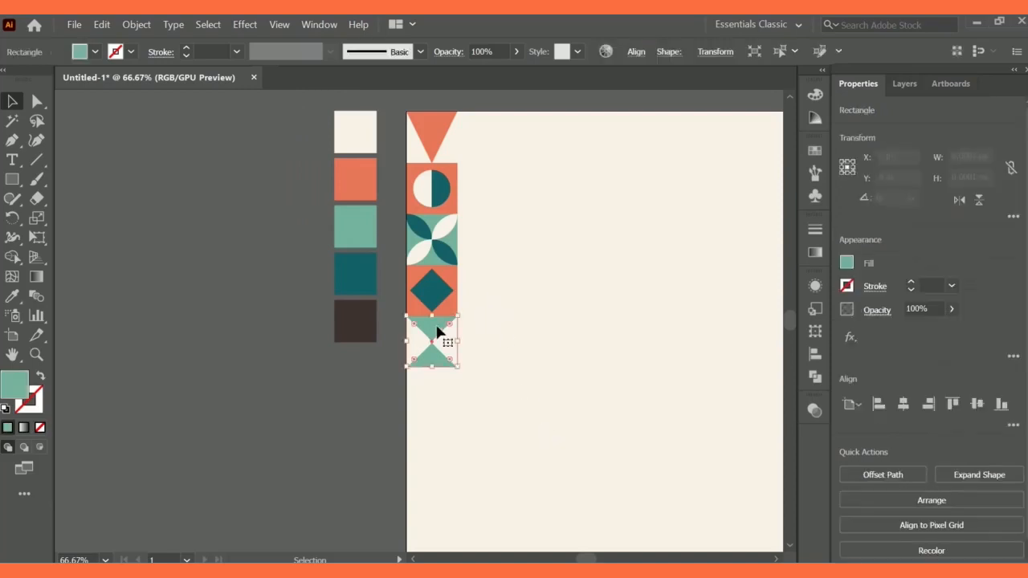
drag(436, 333, 433, 378)
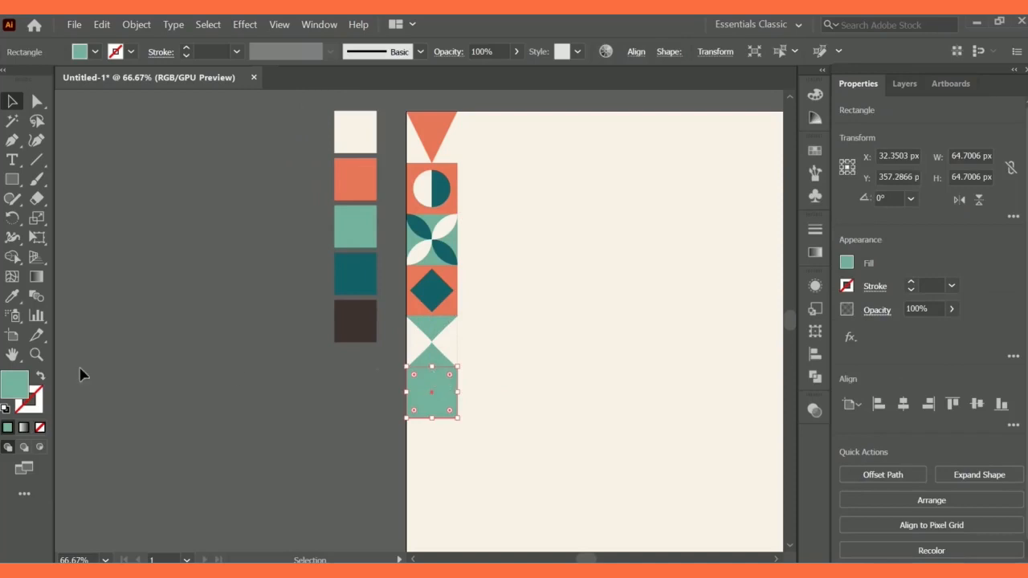
Fill the new square with the palette's orange using the Eyedropper and deselect it
click(12, 296)
click(367, 185)
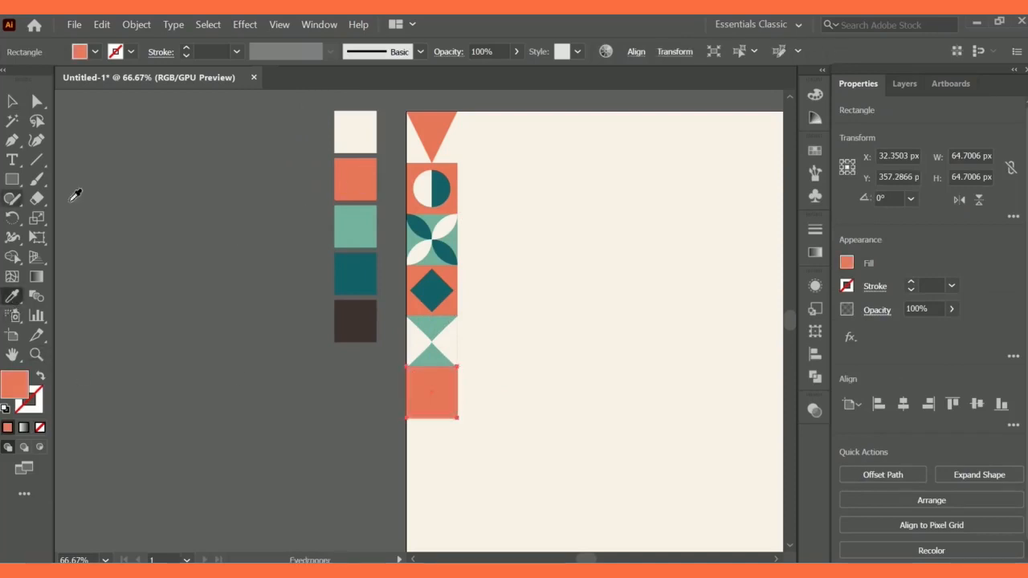
click(12, 103)
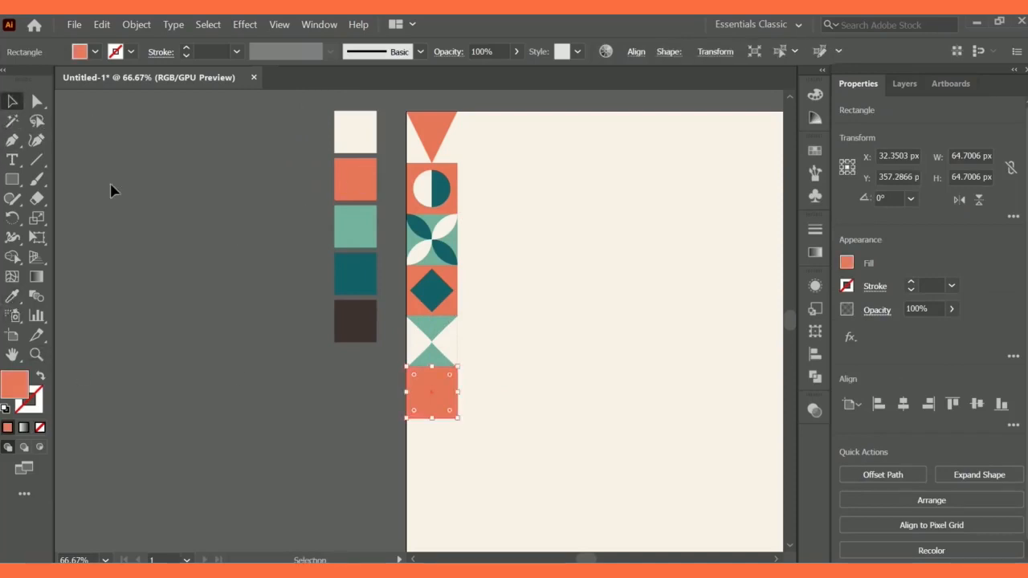
click(178, 226)
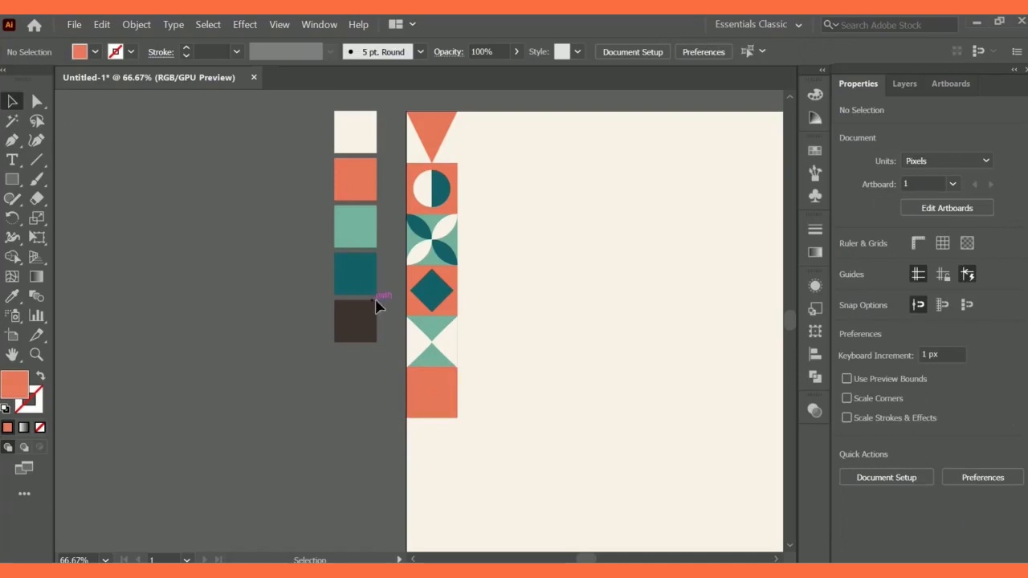
Duplicate the dark teal diamond onto the new orange square at the column's lower end
click(437, 302)
drag(438, 303, 427, 394)
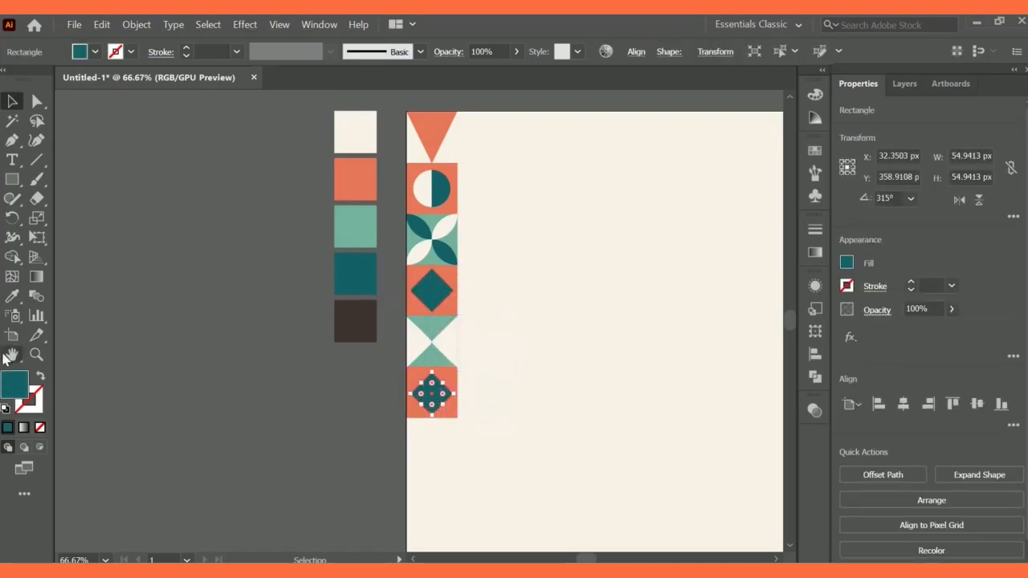
Fill the dark teal diamond on the lowest orange square with the palette's cream using the Eyedropper
click(12, 296)
click(361, 146)
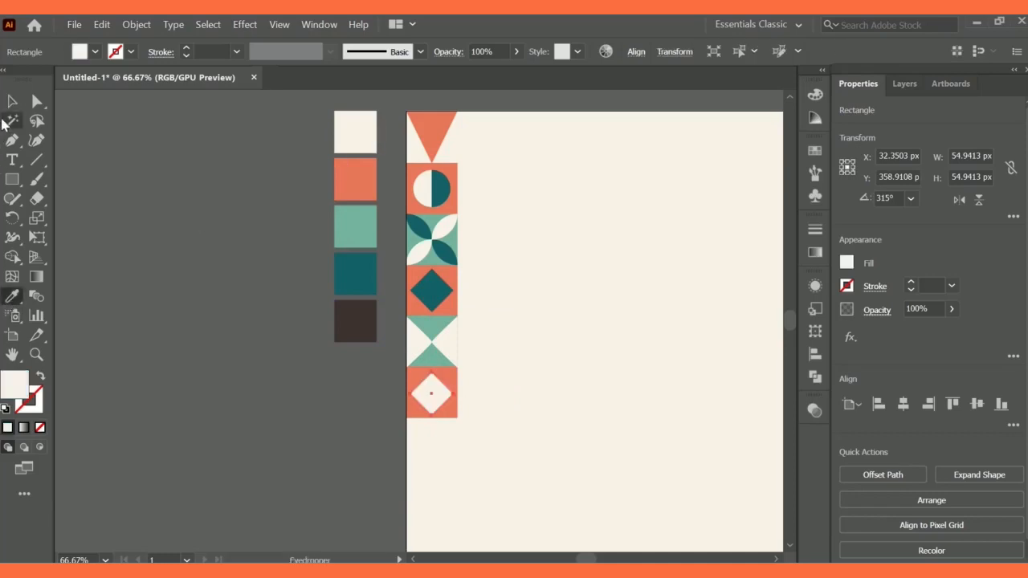
click(12, 100)
Apply a Pucker & Bloat effect to the cream diamond, puckering its sides inward into a four-pointed star
click(241, 26)
mouse_move(324, 172)
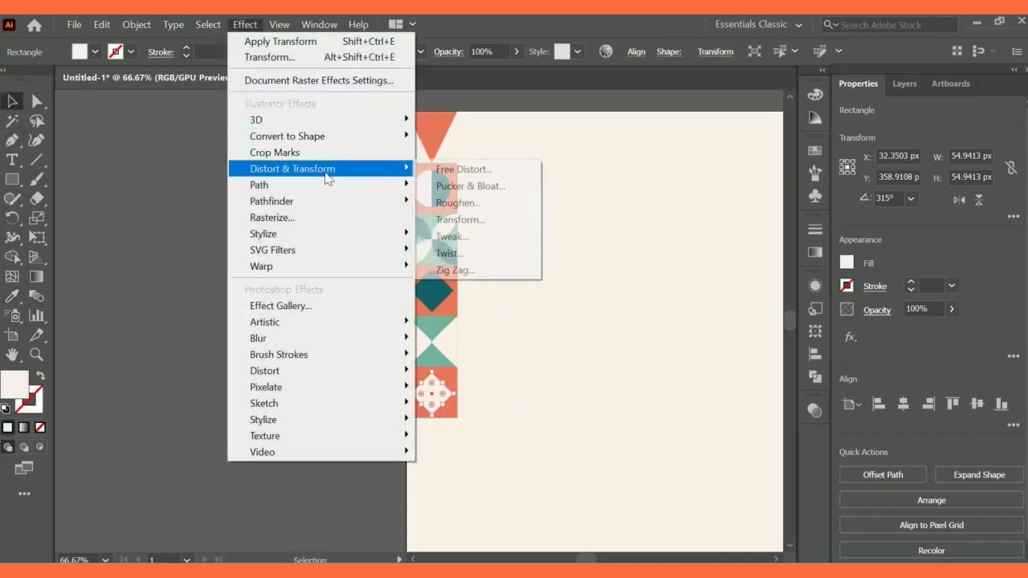
click(470, 186)
drag(531, 228, 693, 178)
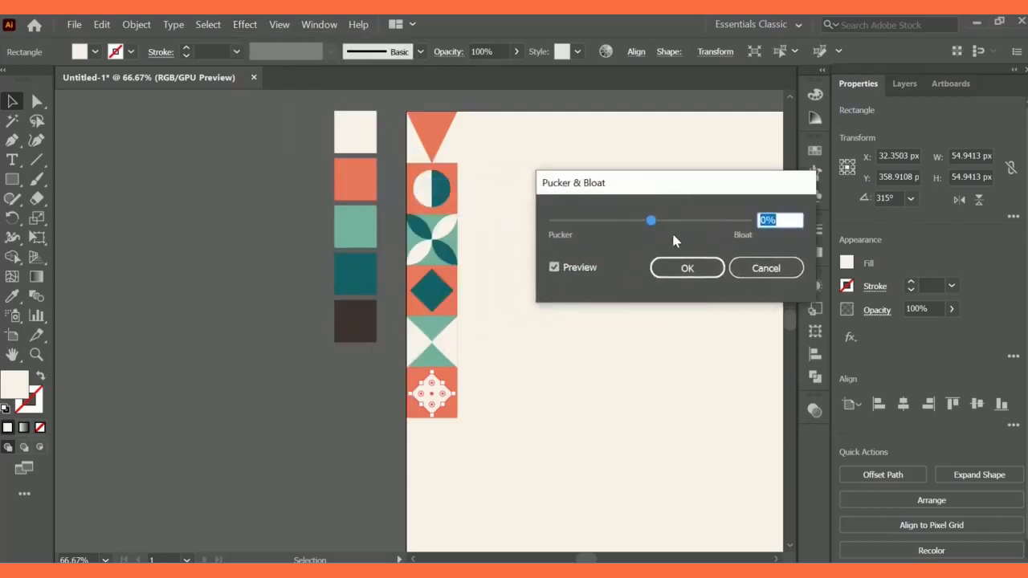
drag(648, 223, 670, 224)
click(666, 278)
Scale the cream star down proportionally, keep it near the middle of the orange square, and deselect it
key(ctrl+equal)
key(ctrl+equal)
key(ctrl+equal)
key(ctrl+equal)
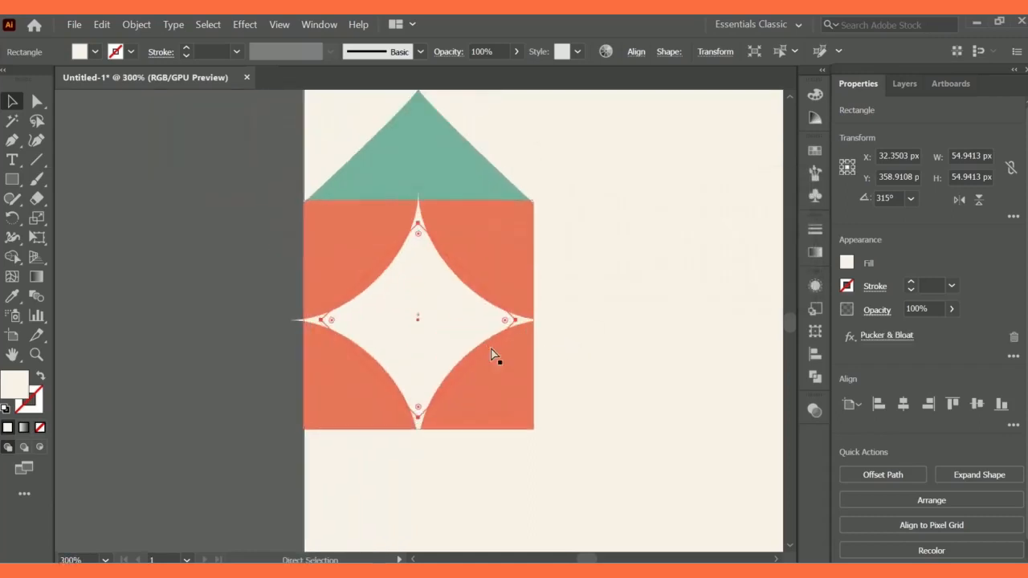
drag(419, 418, 421, 377)
drag(417, 302, 417, 307)
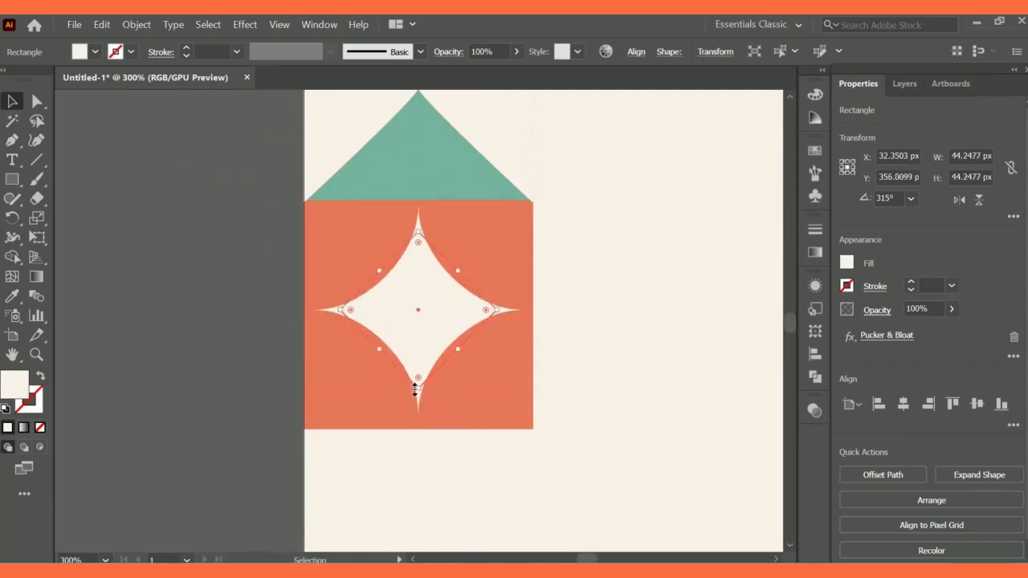
drag(416, 390, 415, 316)
click(596, 309)
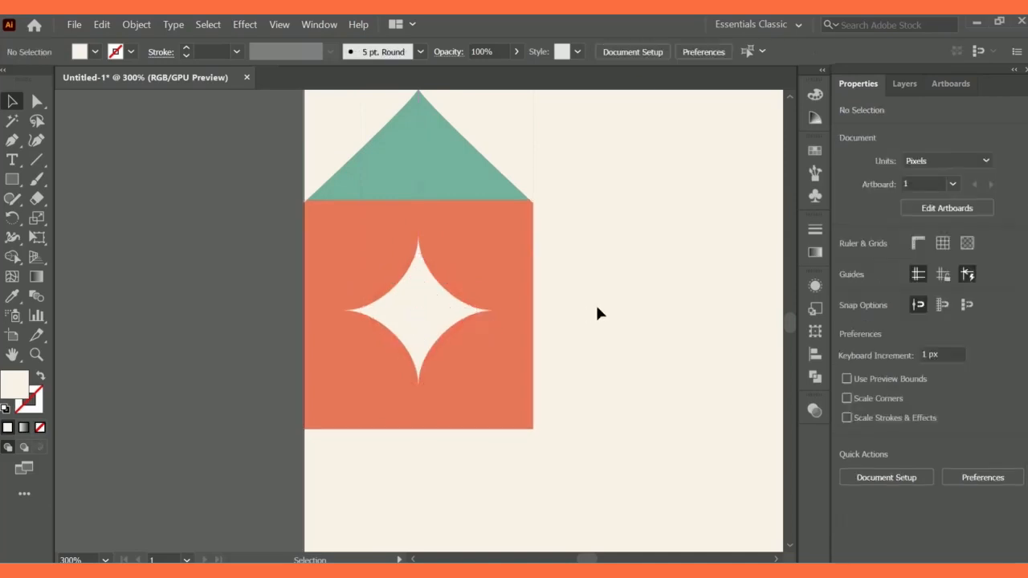
Shorten the orange triangle at the column's top by raising its lower tip
key(ctrl+minus)
key(ctrl+minus)
key(ctrl+minus)
key(ctrl+minus)
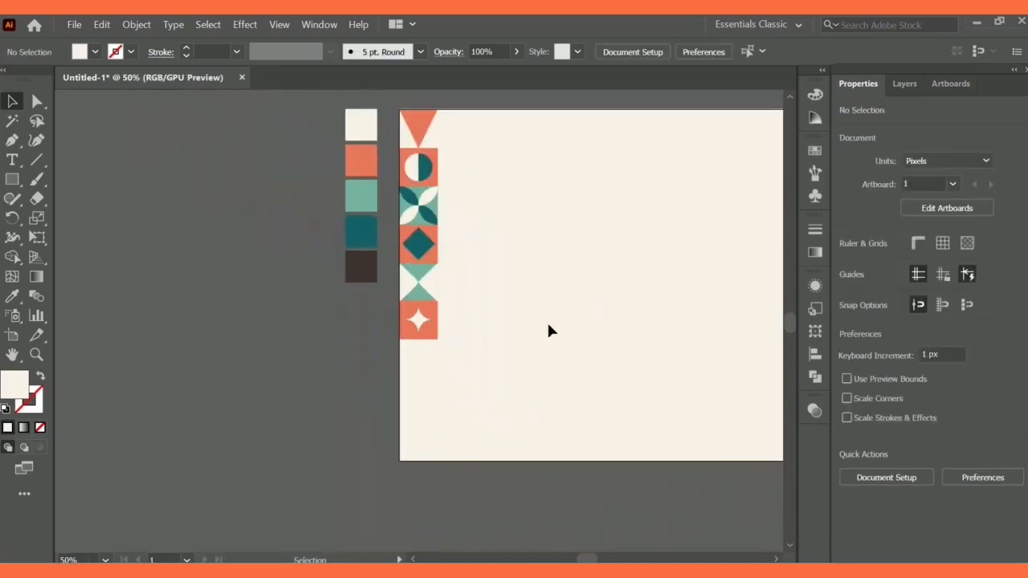
scroll(540, 341, up, 2)
drag(586, 560, 590, 560)
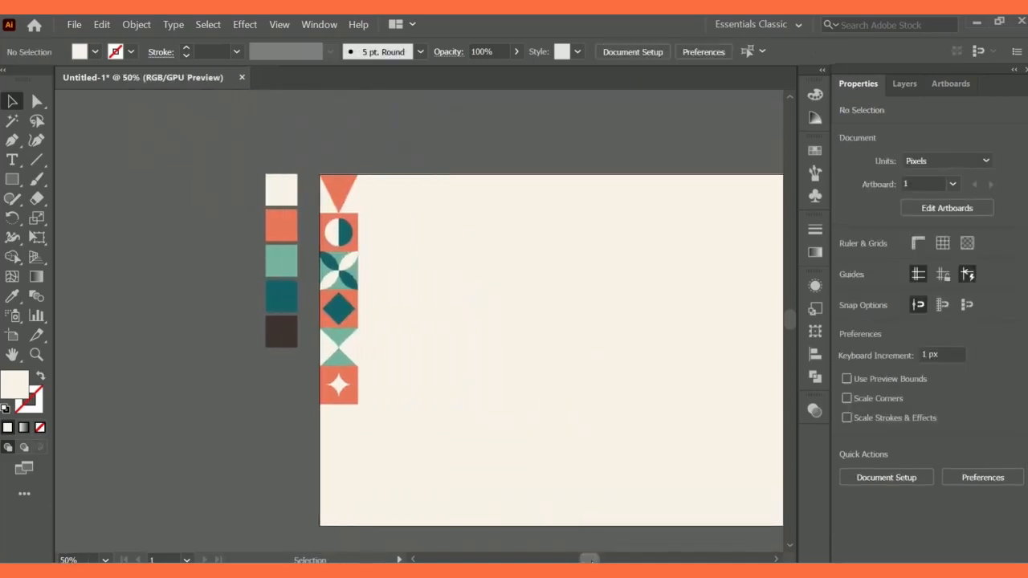
click(337, 201)
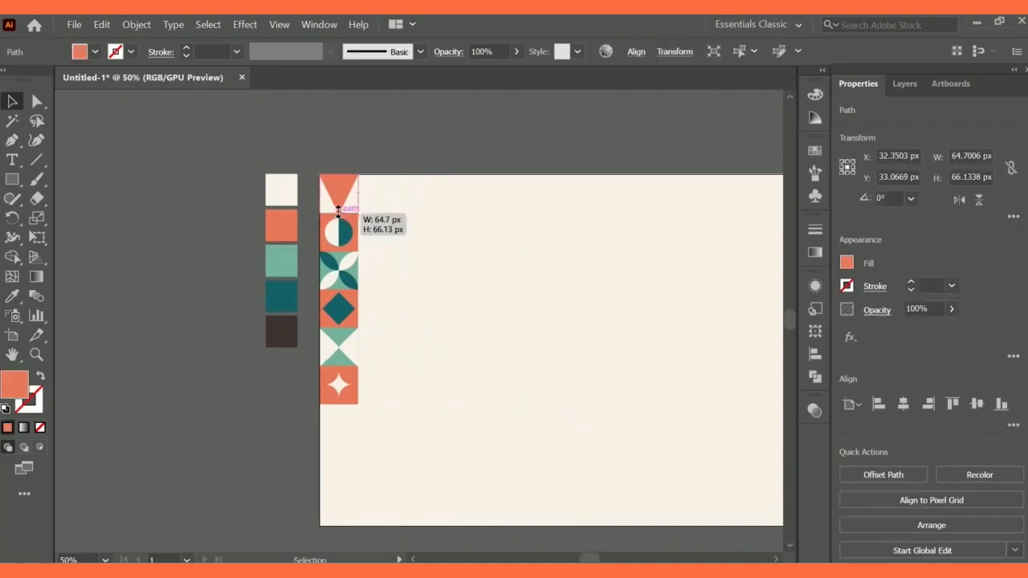
click(388, 254)
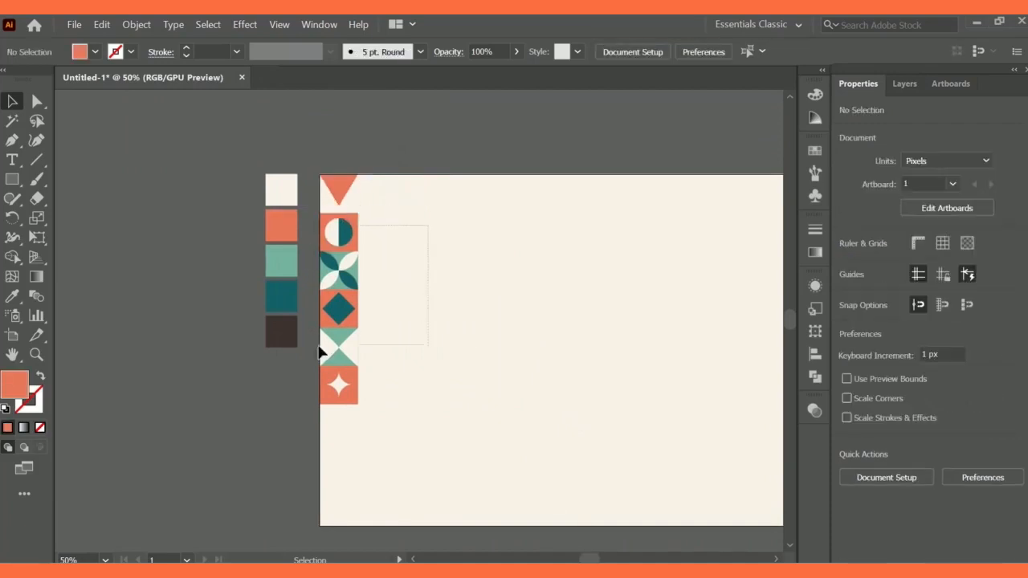
Move the five tiles below the triangle straight up by about 12.7 px to meet its tip, then deselect them
drag(428, 226, 324, 408)
drag(339, 234, 339, 227)
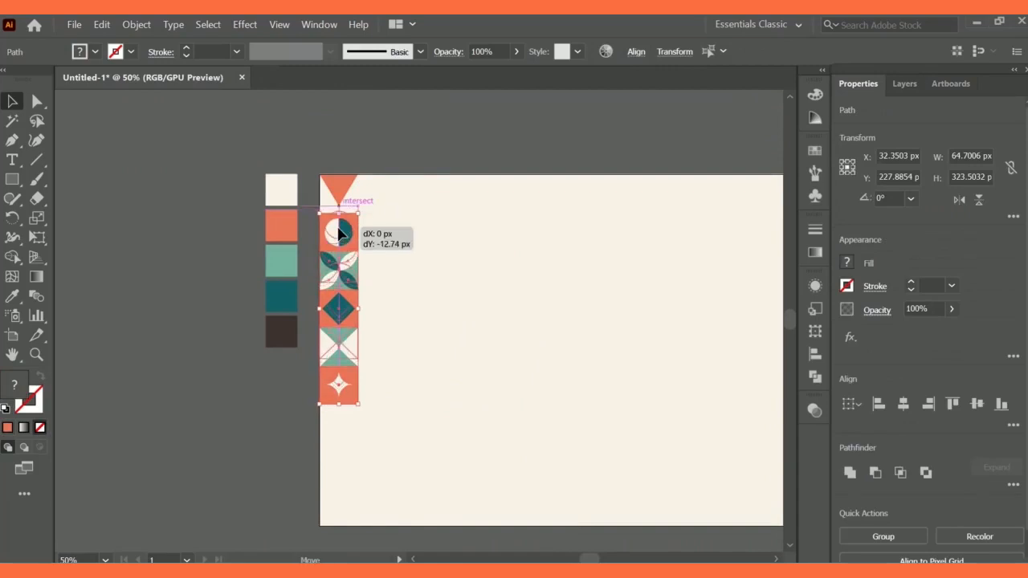
click(400, 228)
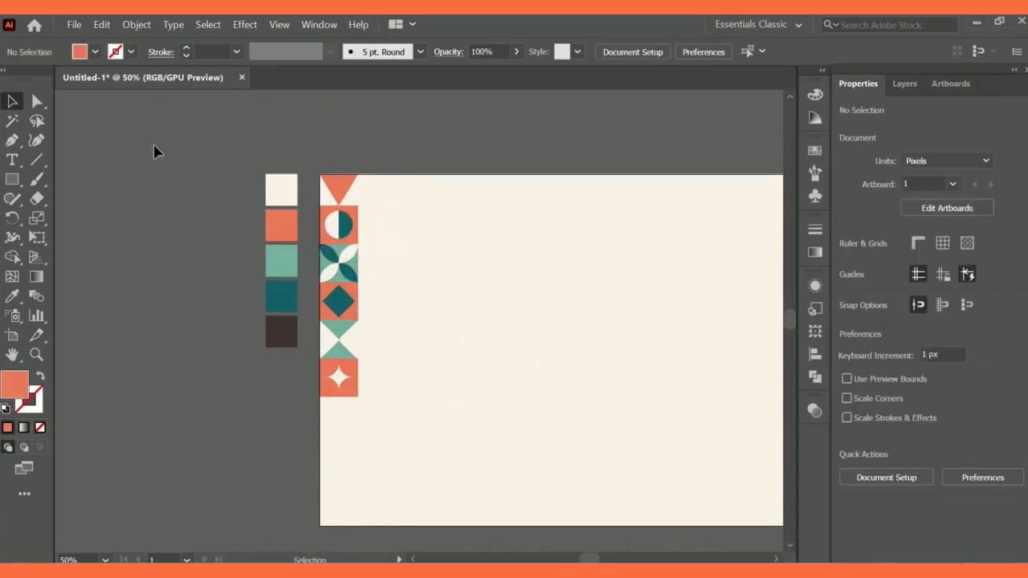
Draw an orange circle about 65 px wide beside the split-circle tile with the Ellipse tool
mouse_move(585, 560)
mouse_down()
mouse_move(595, 560)
mouse_move(577, 558)
mouse_up()
key(ctrl+plus)
key(ctrl+plus)
scroll(577, 543, up, 1)
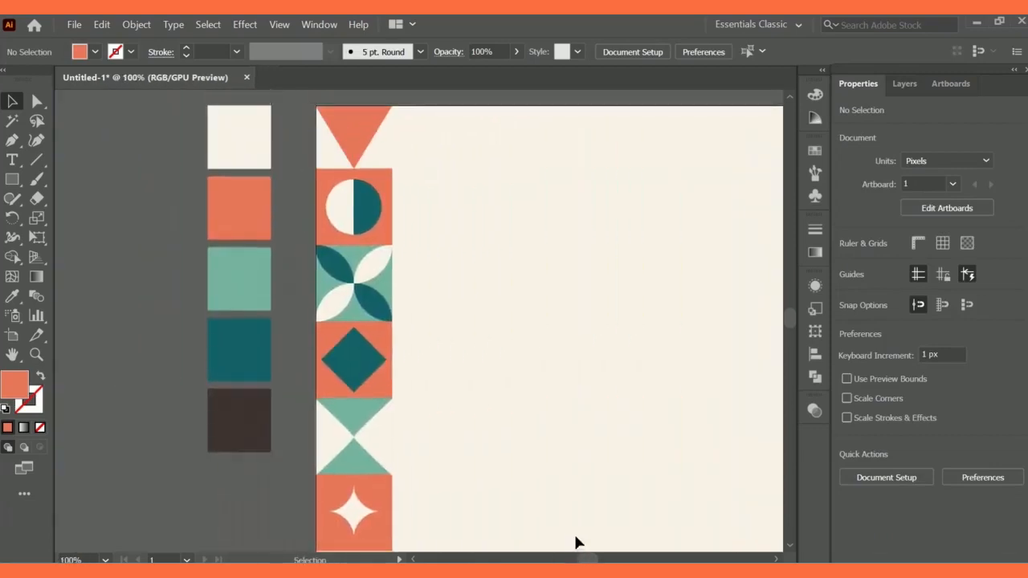
scroll(572, 535, up, 1)
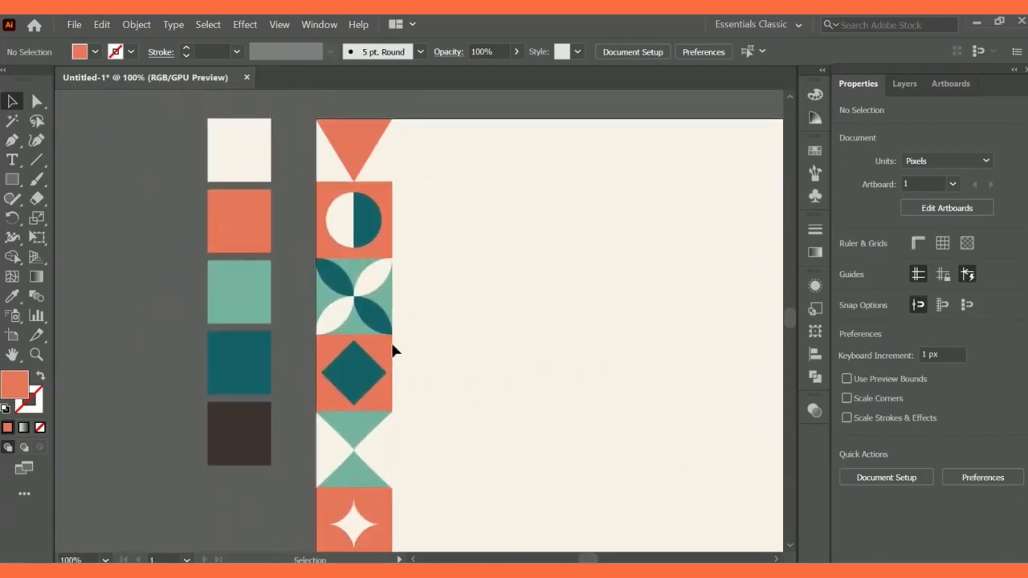
drag(13, 179, 72, 218)
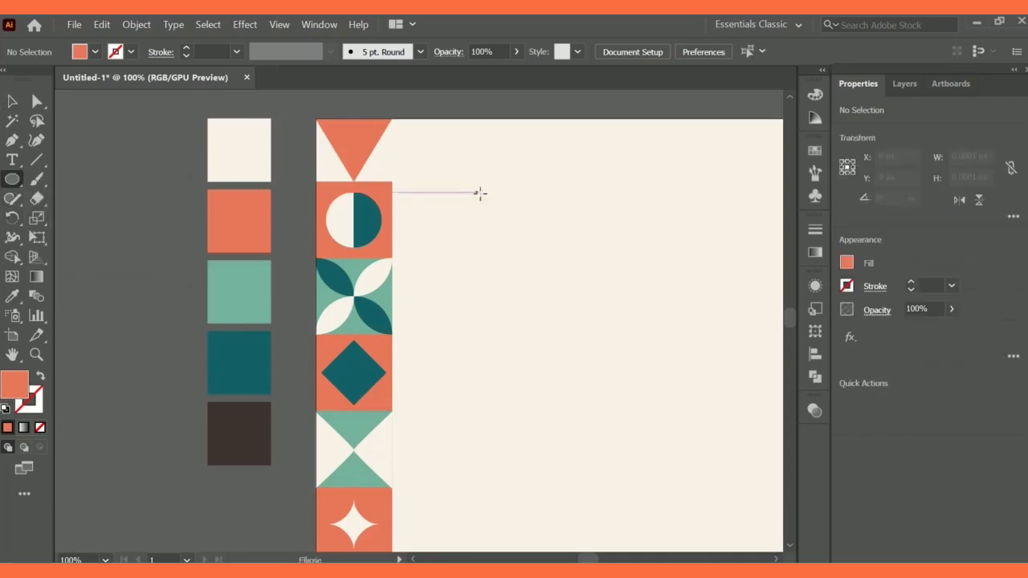
drag(419, 202, 495, 261)
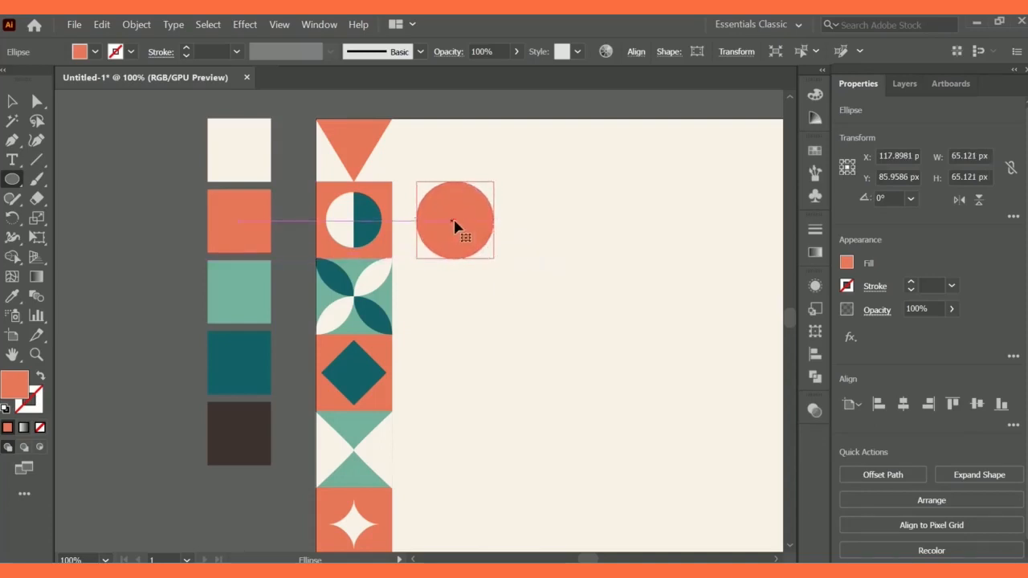
Move the orange circle to the artboard's top edge beside the triangle and scale it to about 53.4 px wide
drag(453, 225, 440, 161)
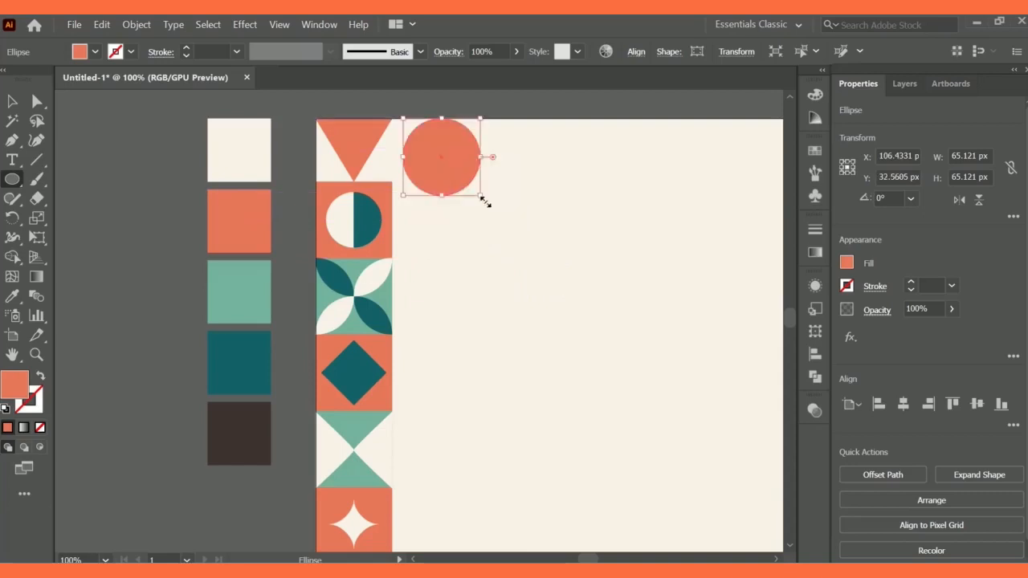
drag(482, 197, 471, 184)
click(12, 102)
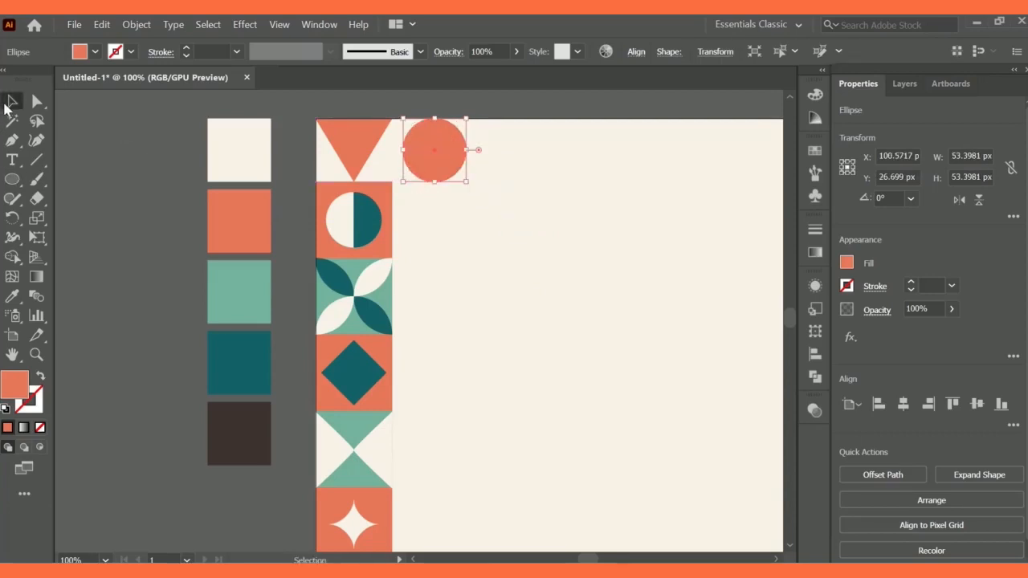
key(ctrl+shift+a)
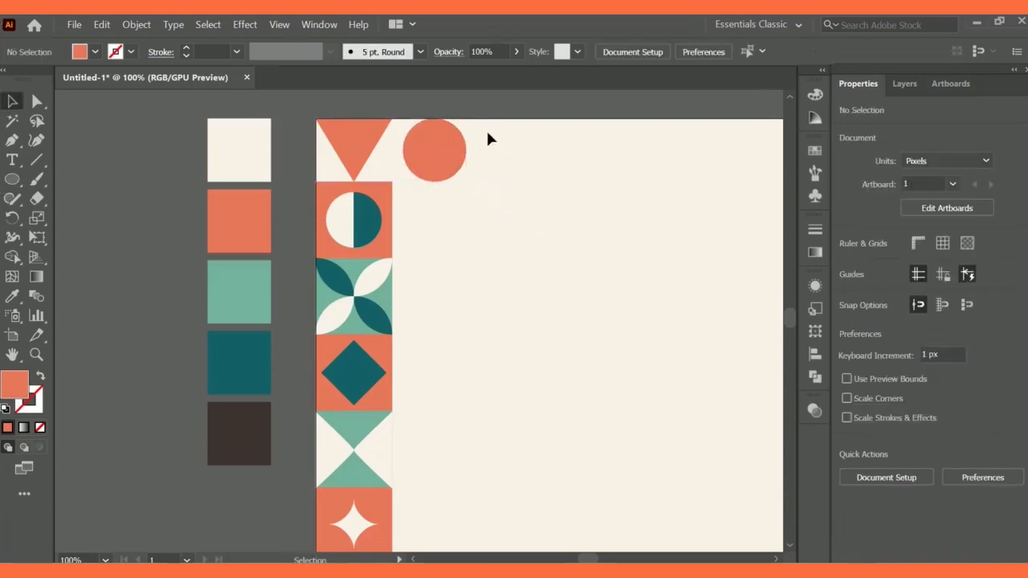
Place a duplicate of the orange circle, scaled to about 38 px wide, inside it and fill the duplicate with the palette's cream
key(ctrl+plus)
scroll(498, 136, up, 3)
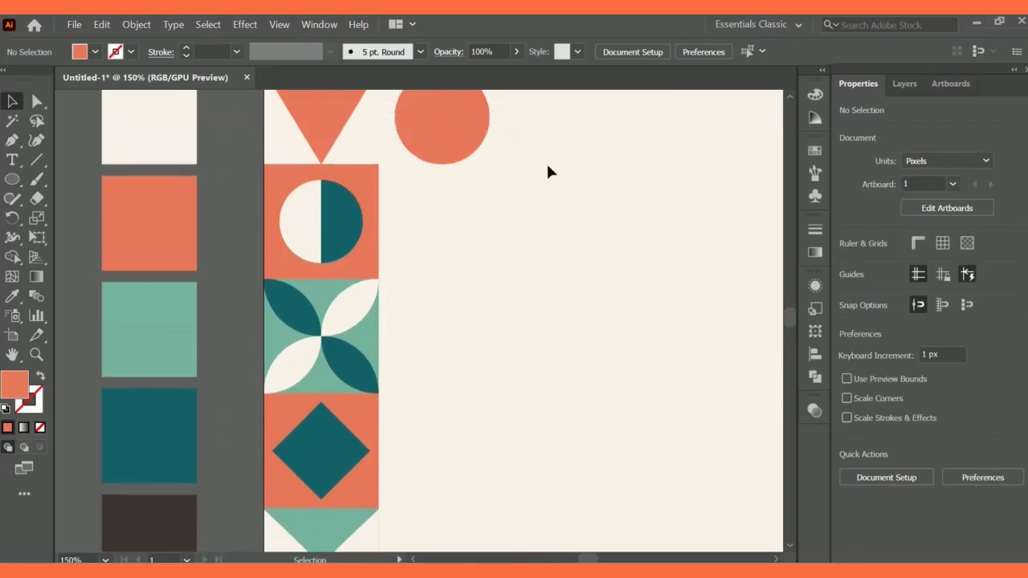
drag(443, 166, 603, 160)
drag(535, 143, 442, 149)
click(10, 302)
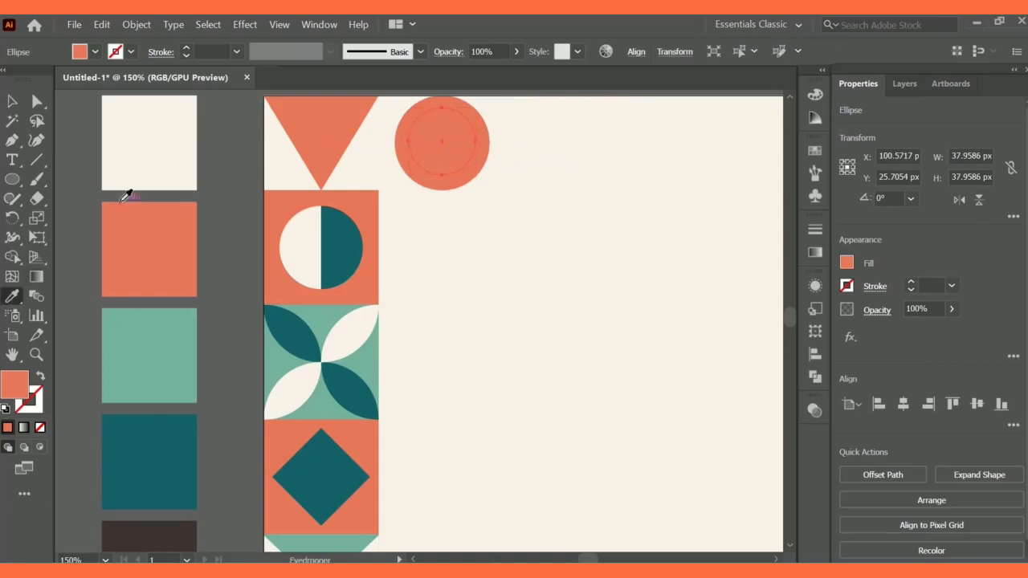
click(143, 159)
Scale the cream circle to 31.5 px wide and centre it in the orange circle to form a ring
click(12, 102)
drag(478, 180, 474, 170)
drag(438, 137, 441, 147)
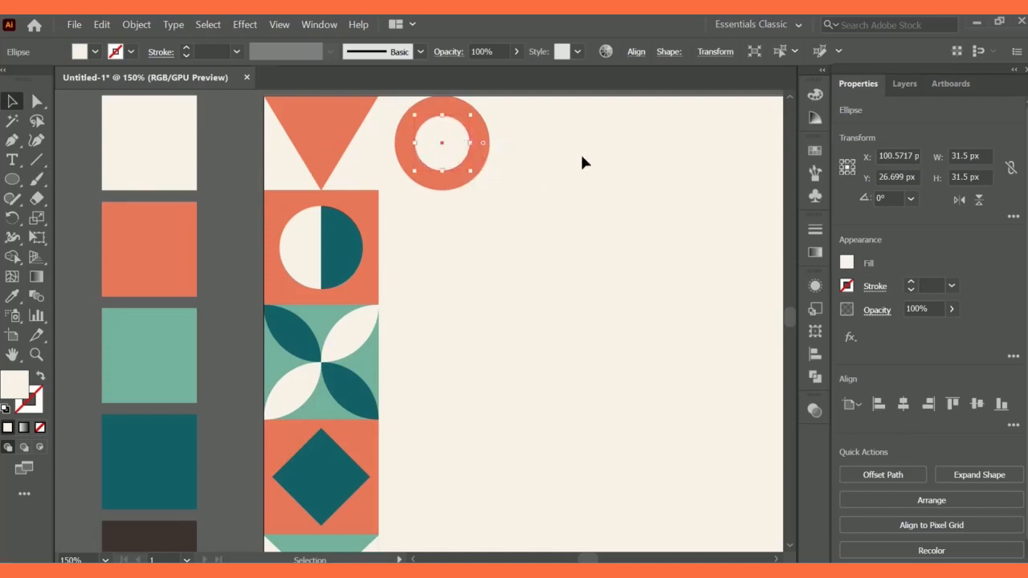
click(607, 237)
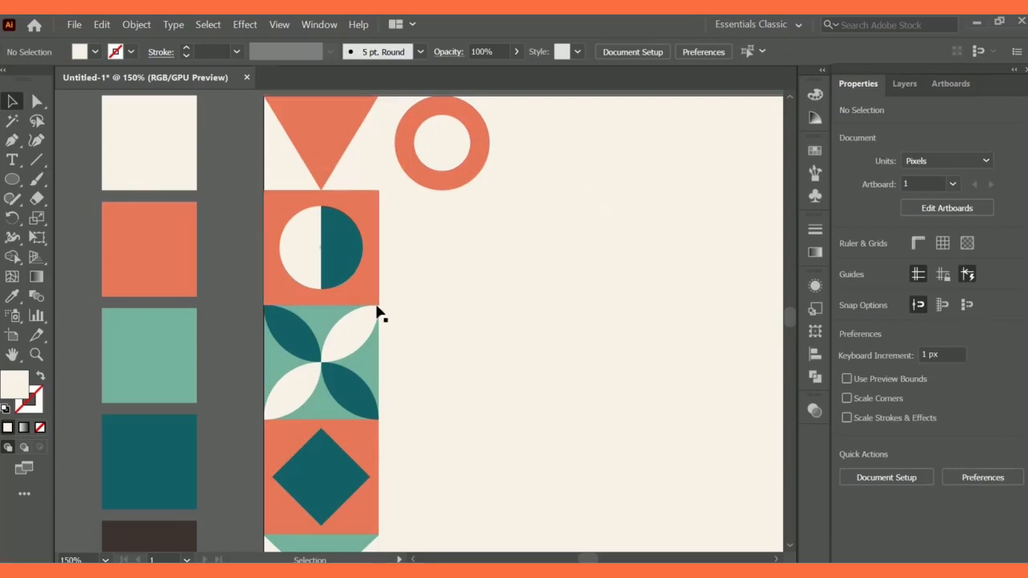
scroll(393, 443, down, 3)
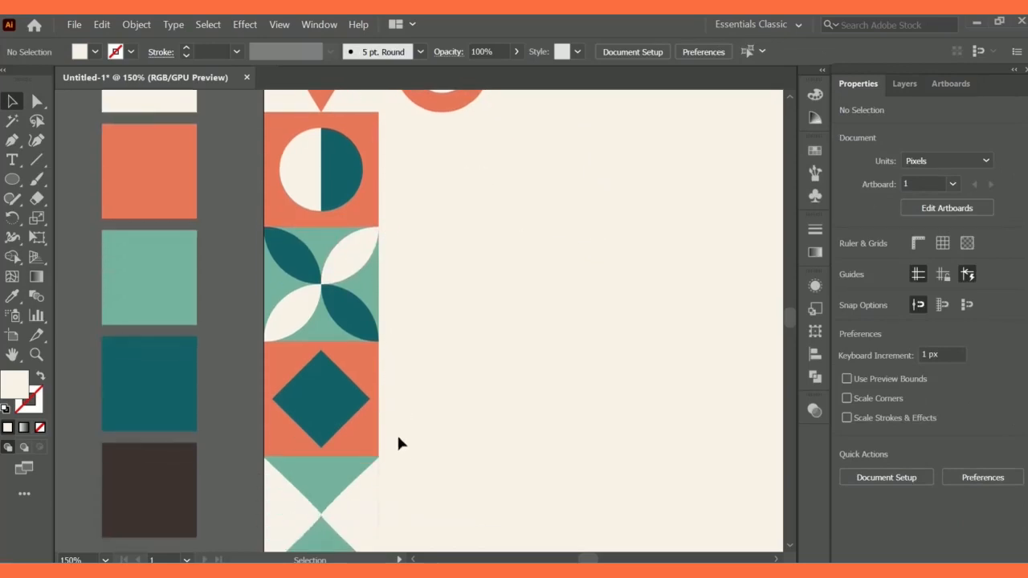
click(361, 213)
drag(361, 215, 471, 203)
key(super)
key(Escape)
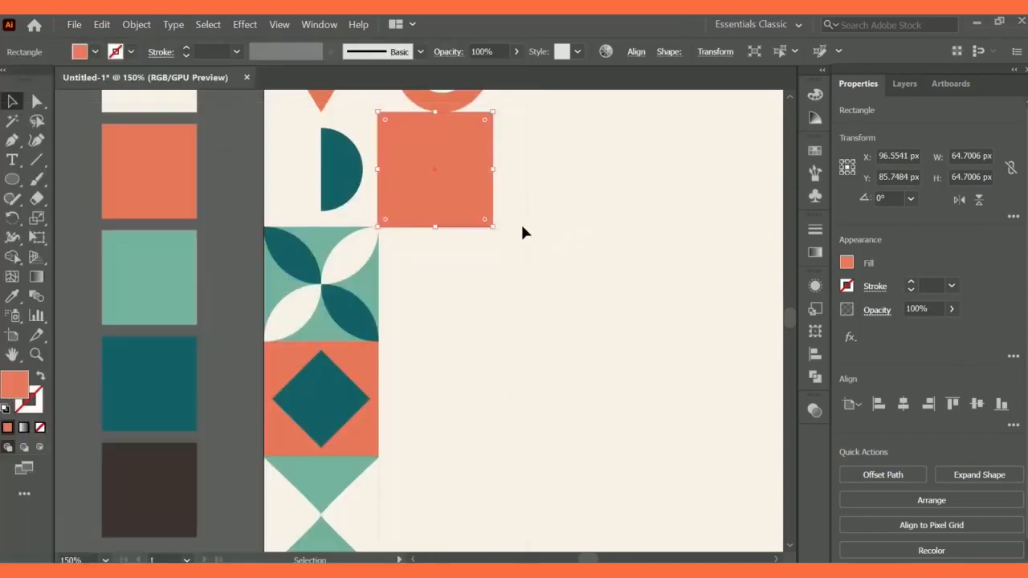
key(ctrl+z)
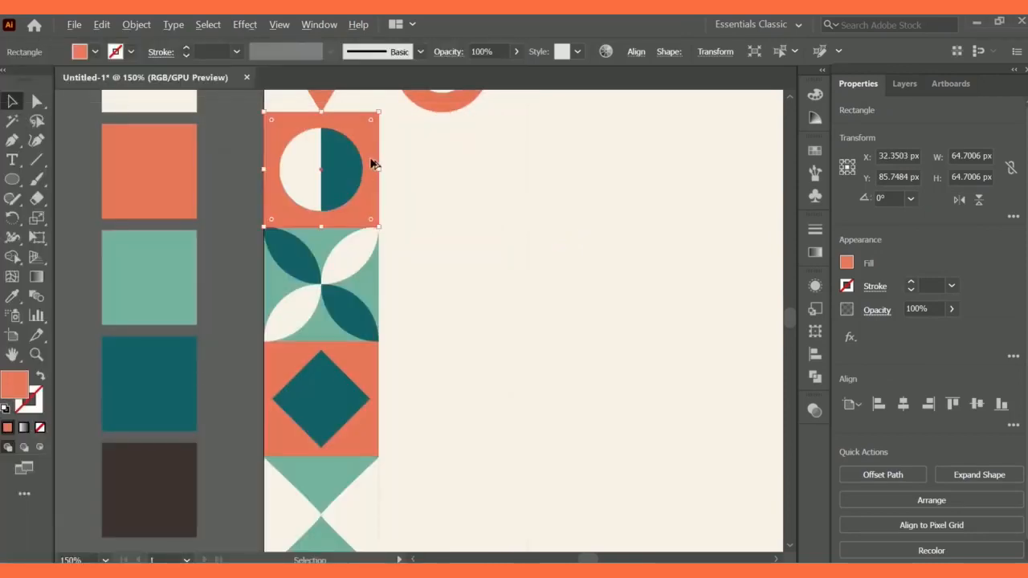
Duplicate the orange square of the split-circle tile directly to its right, below the ring
drag(372, 164, 488, 164)
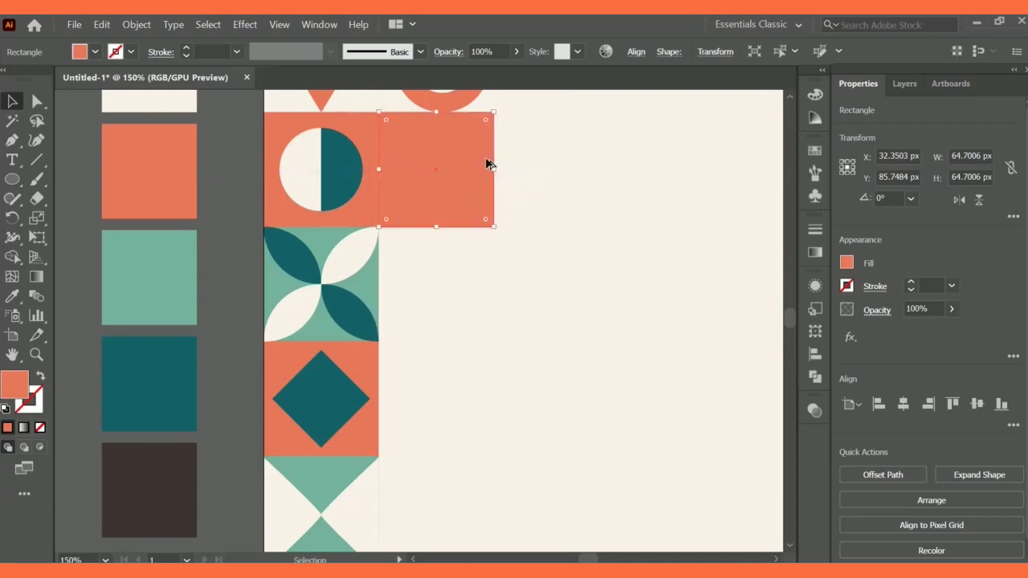
scroll(533, 202, up, 3)
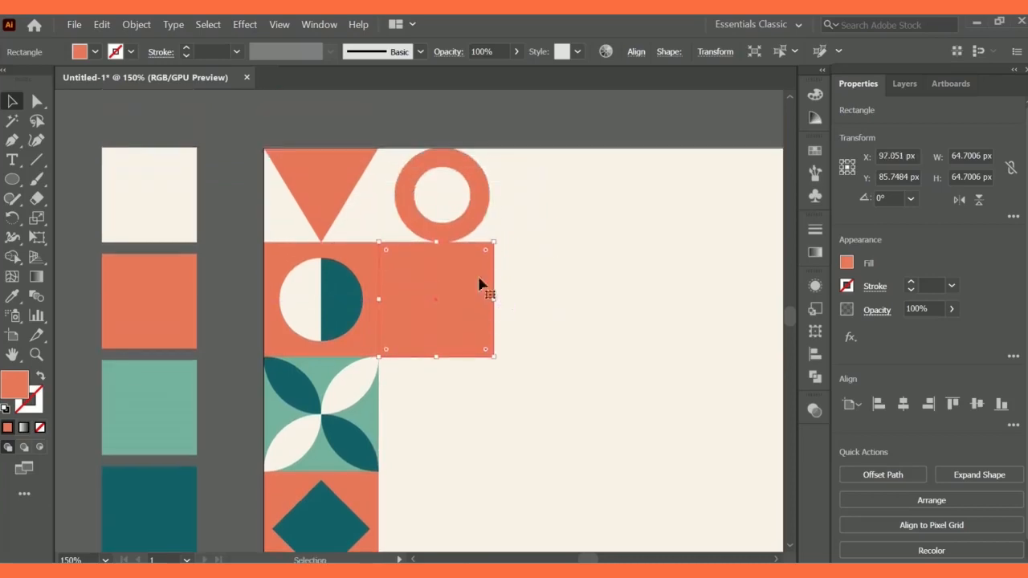
click(441, 199)
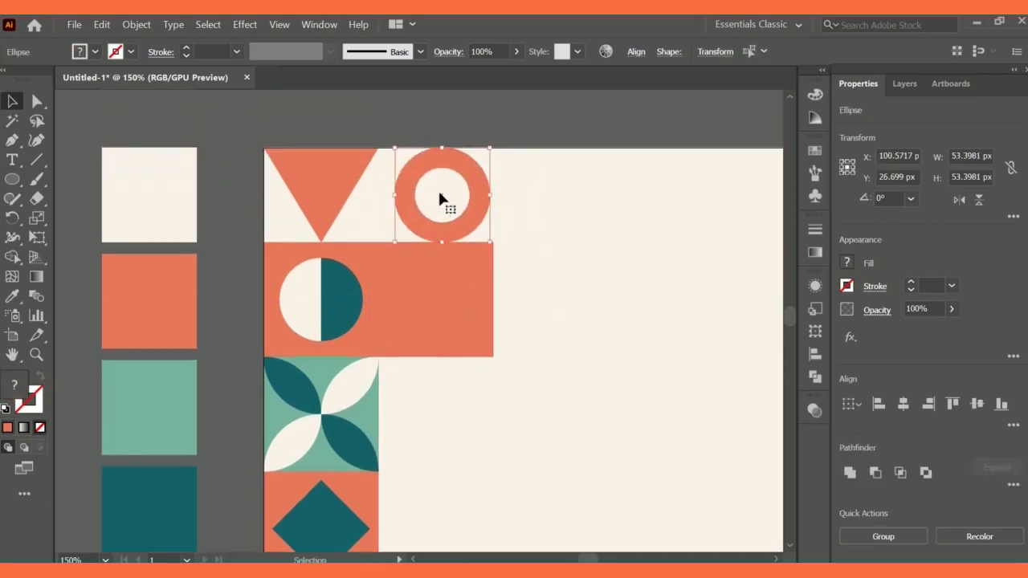
click(548, 218)
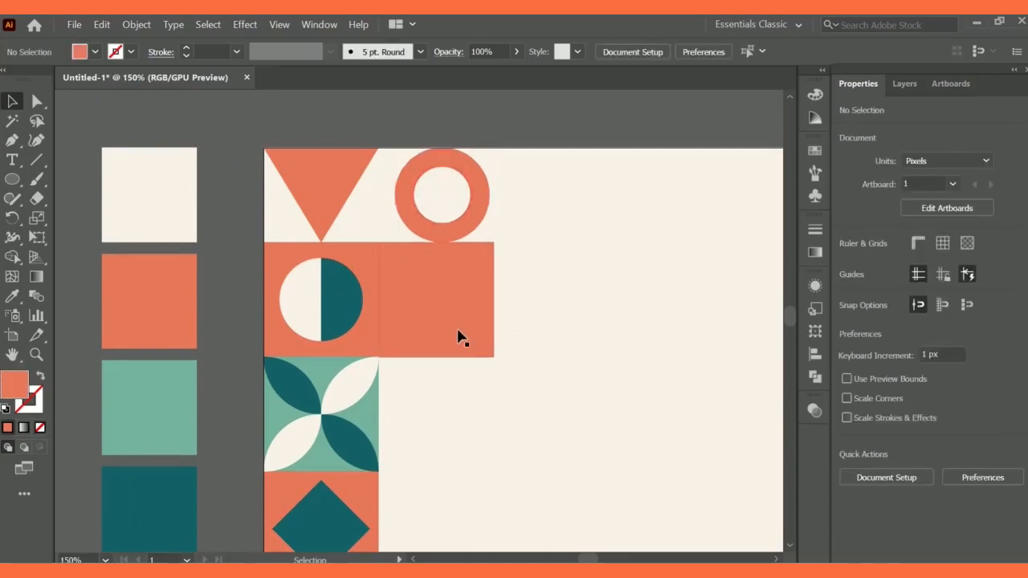
Turn the duplicated orange square into a right triangle by deleting its lower-left anchor point
click(462, 337)
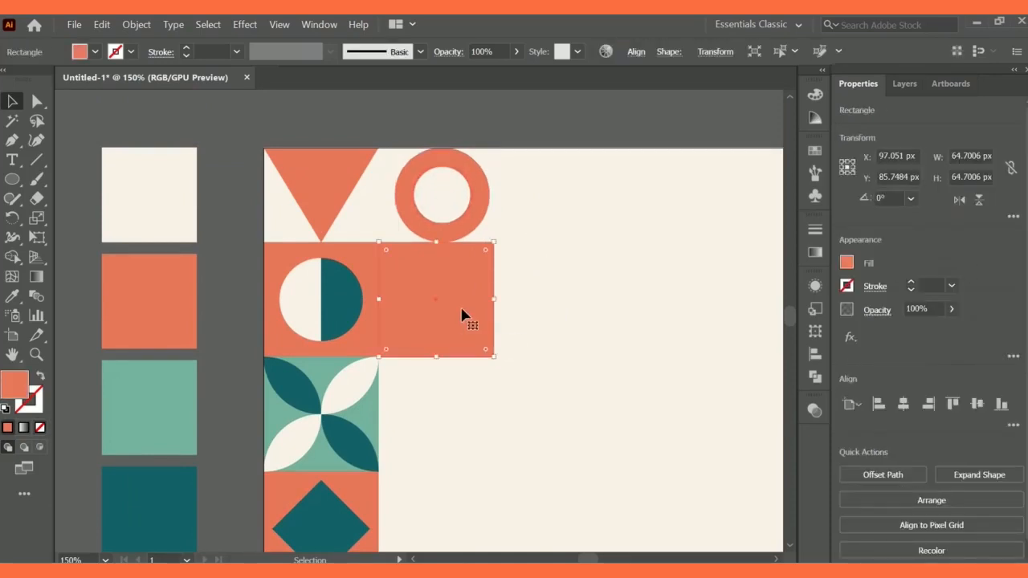
click(38, 102)
click(380, 356)
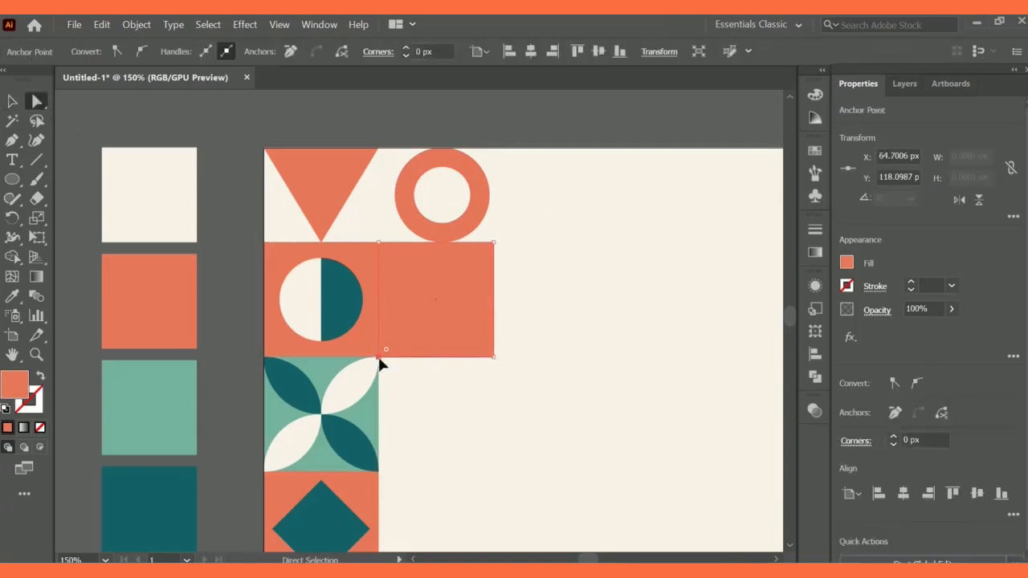
key(Delete)
Fill the new right triangle with the palette's light green using the Eyedropper and deselect it
click(12, 296)
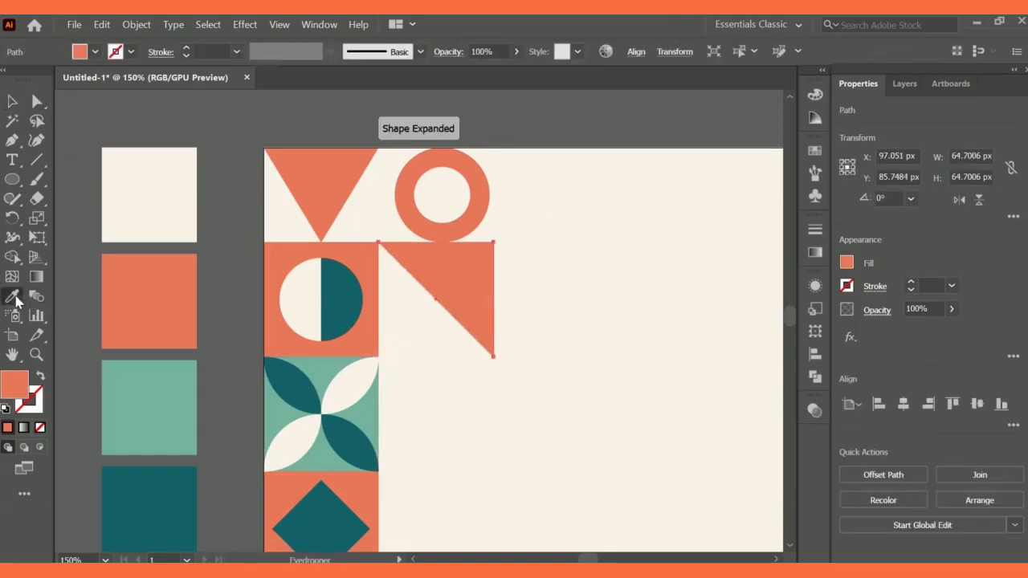
click(129, 399)
click(12, 101)
click(271, 138)
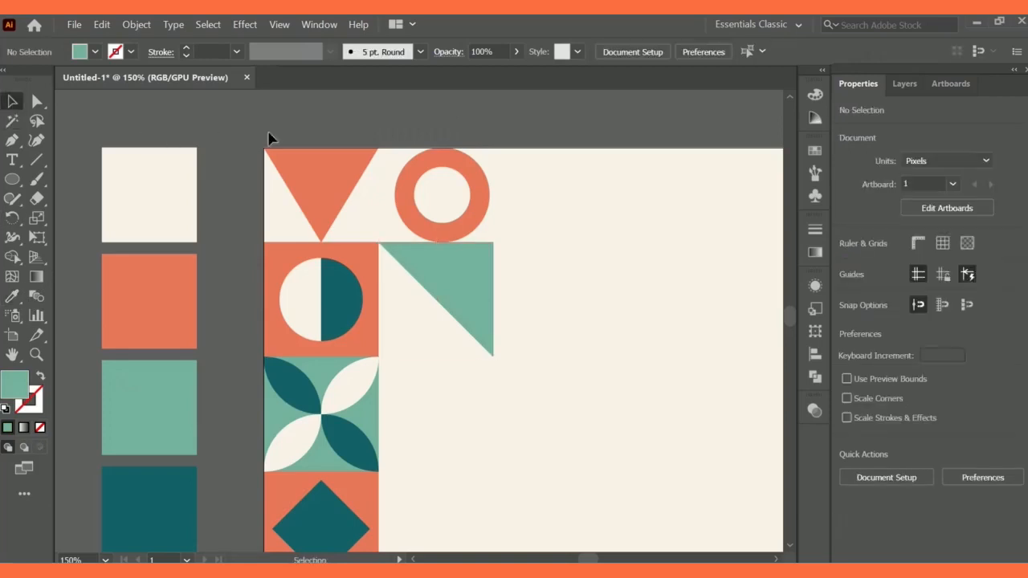
scroll(591, 348, down, 2)
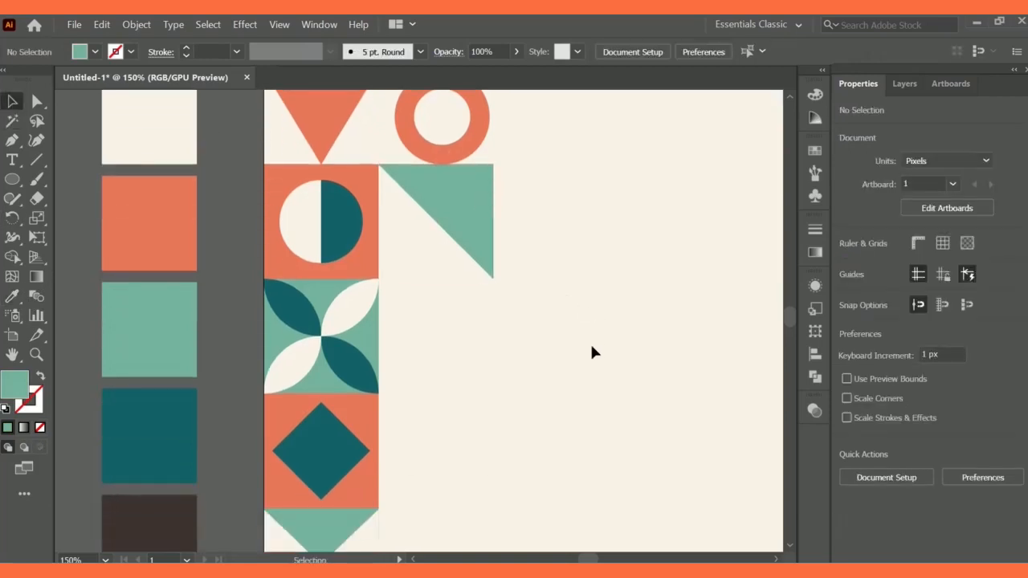
Duplicate the light green square of the four-leaf tile directly to its right and fill the copy with the palette's dark teal
click(372, 333)
drag(372, 332, 483, 335)
click(13, 297)
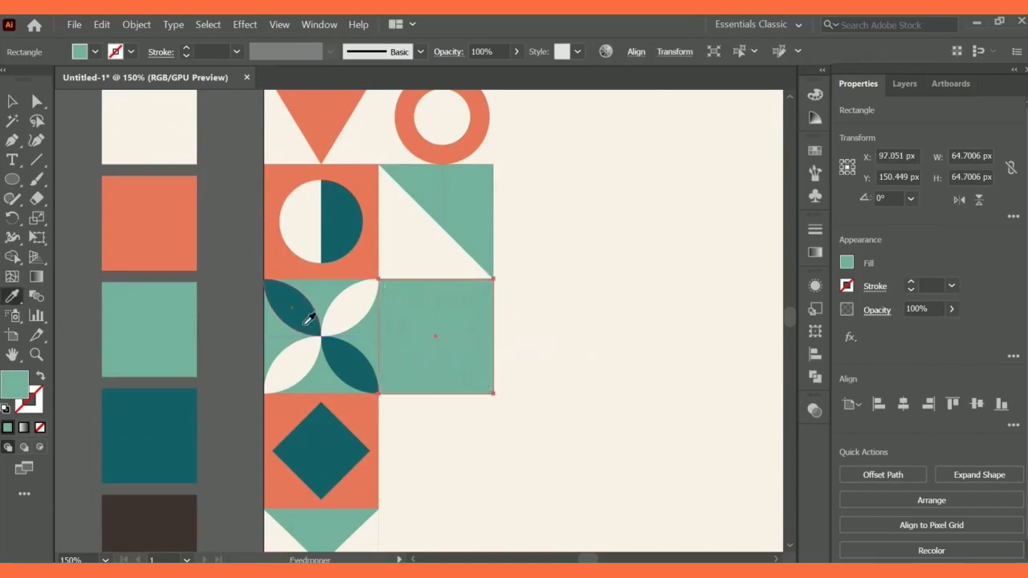
click(180, 426)
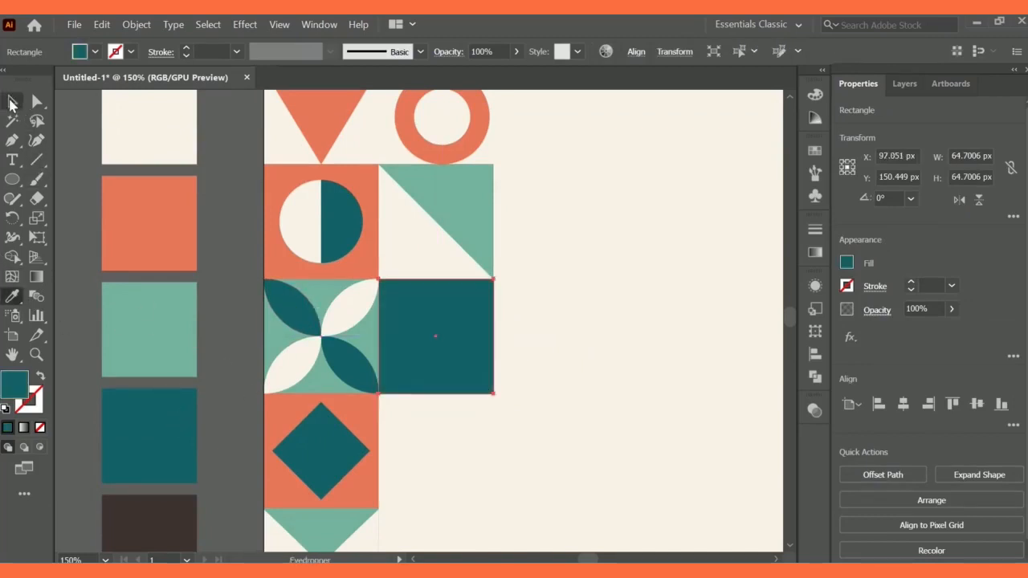
click(13, 103)
click(450, 161)
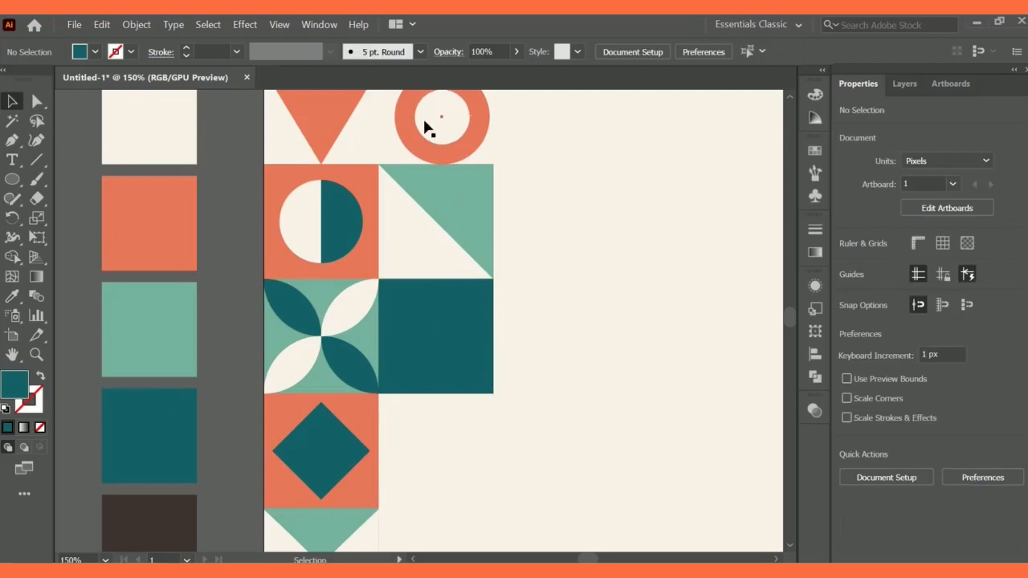
Duplicate the ring's cream inner circle and centre the copy in the dark teal square
drag(437, 125, 432, 347)
scroll(566, 376, down, 2)
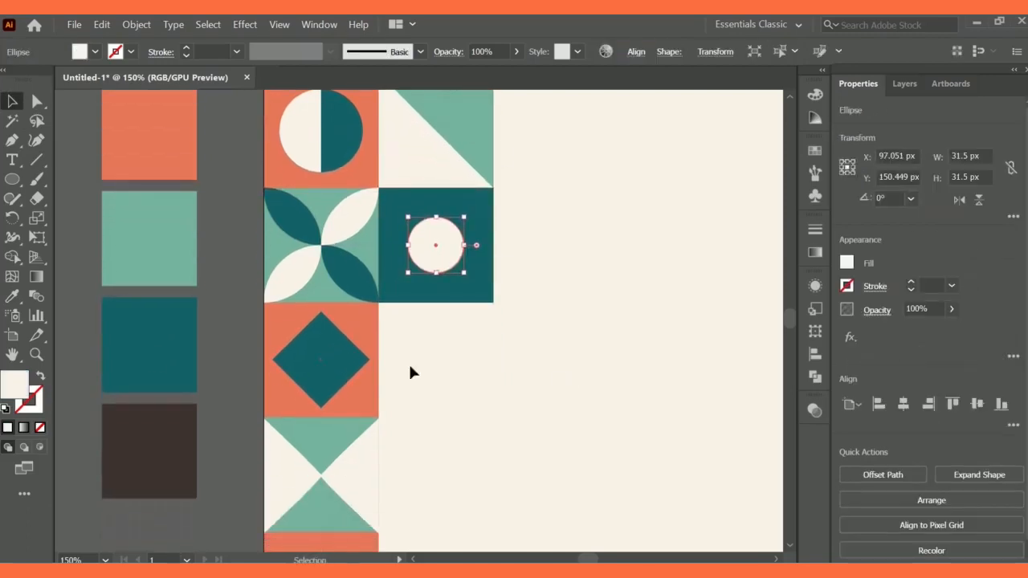
Try a light green fill on the copied circle with the Eyedropper, return it to cream and deselect it
click(13, 296)
click(202, 247)
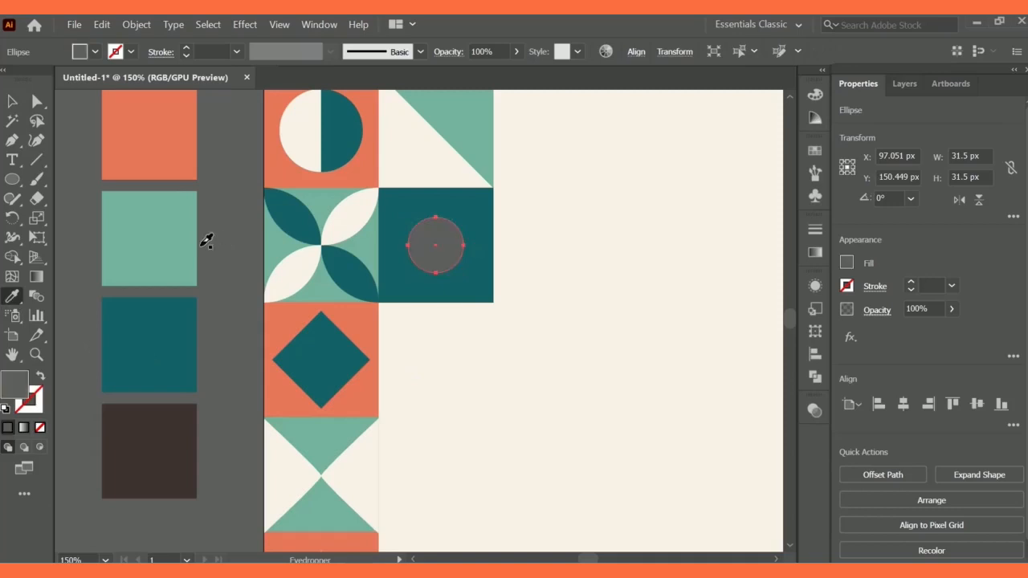
click(167, 350)
click(298, 237)
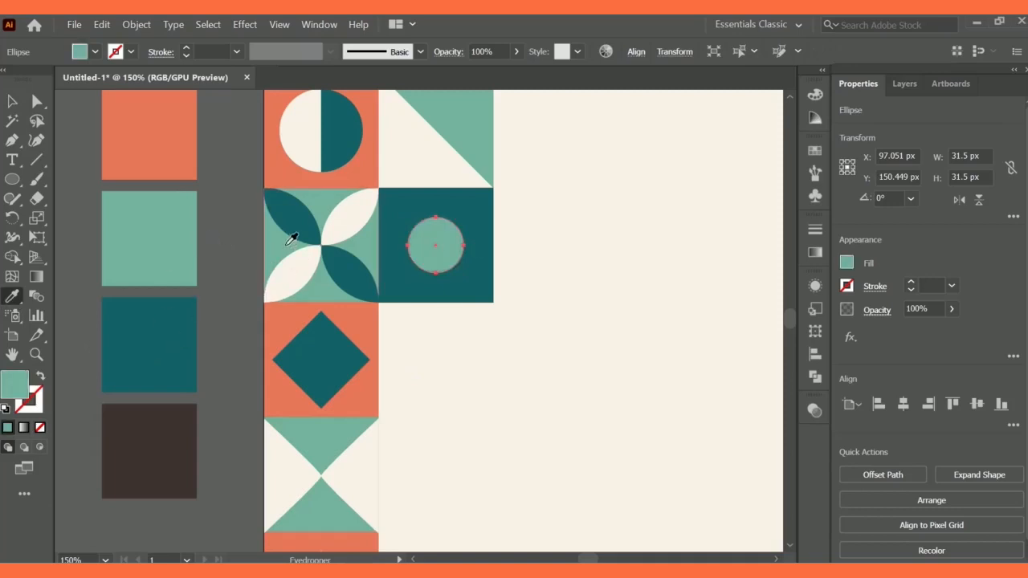
scroll(396, 276, up, 2)
click(414, 244)
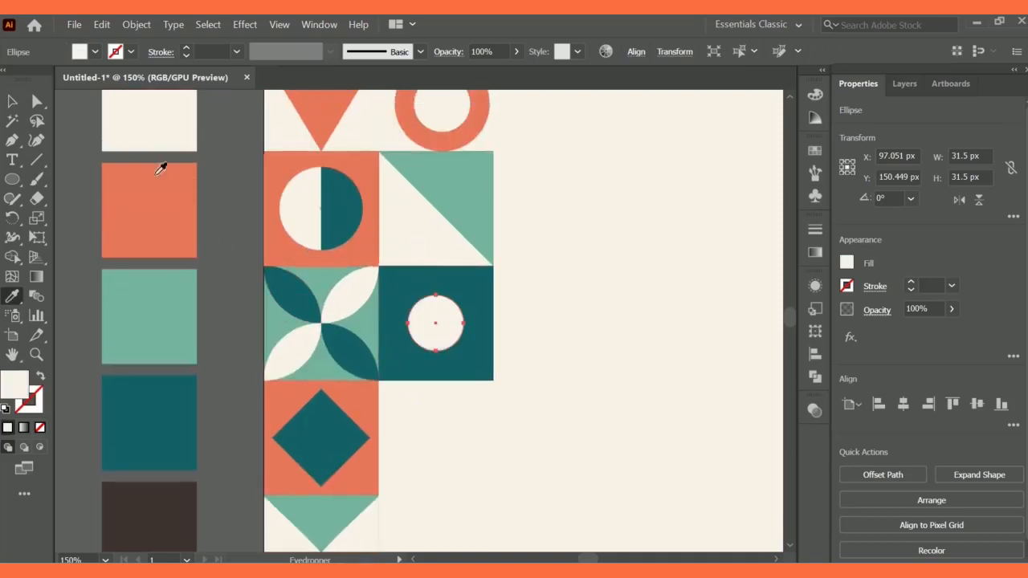
click(11, 102)
click(486, 365)
Duplicate the four leaves without their background square into the space below the dark teal circle tile, beside the diamond tile
scroll(538, 414, down, 4)
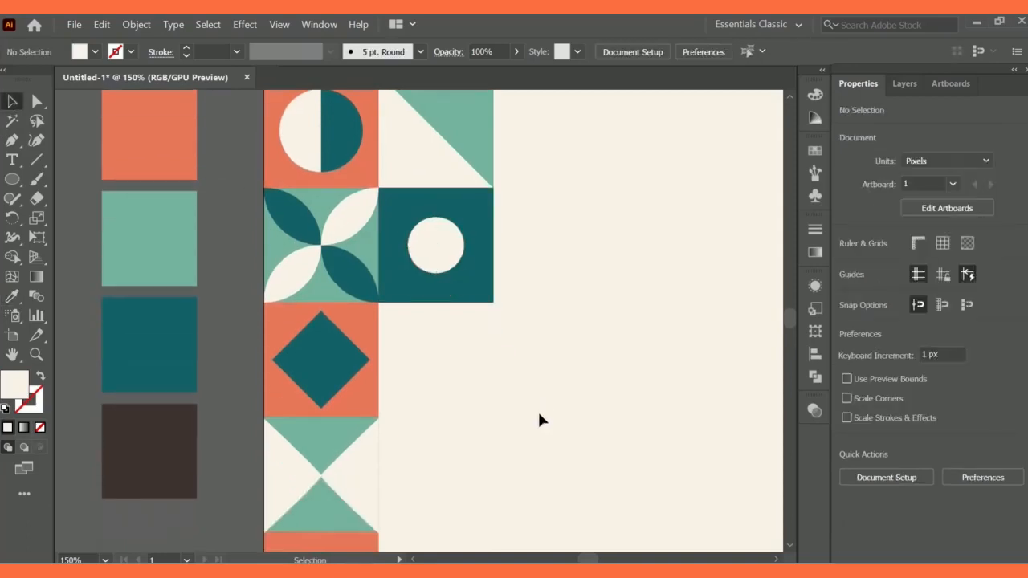
scroll(528, 406, down, 1)
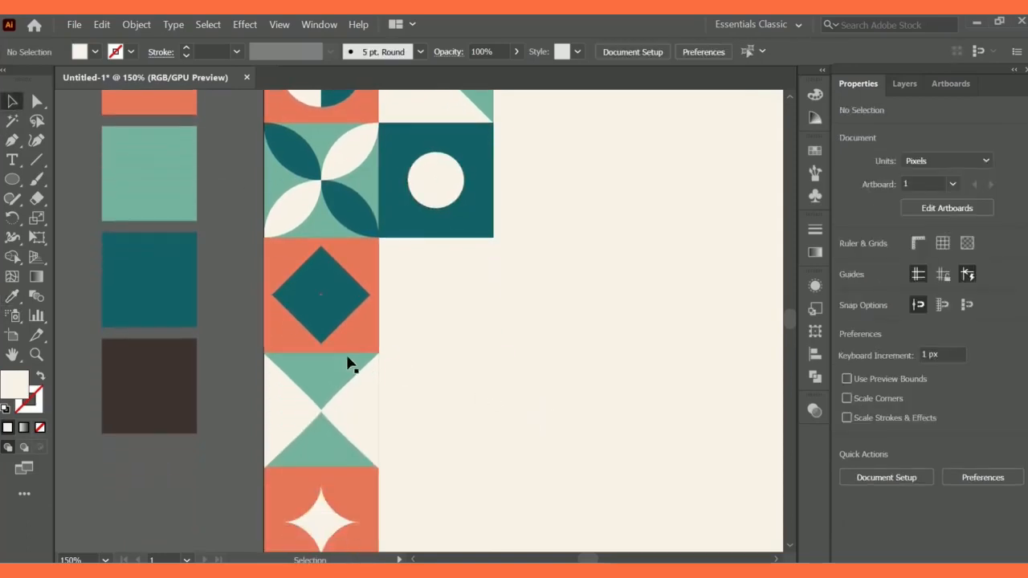
click(303, 167)
shift+click(302, 204)
shift+click(345, 165)
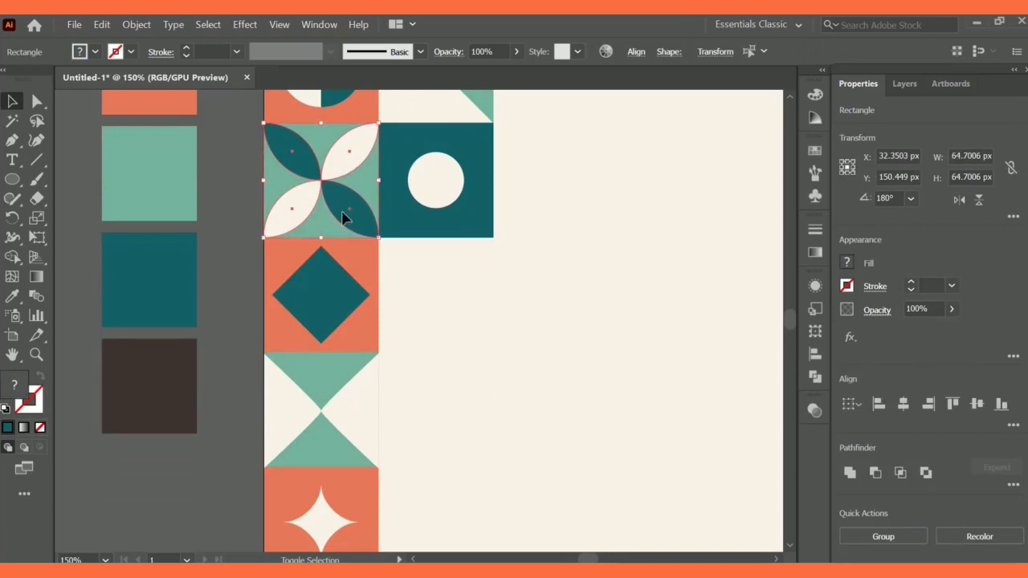
drag(326, 180, 445, 296)
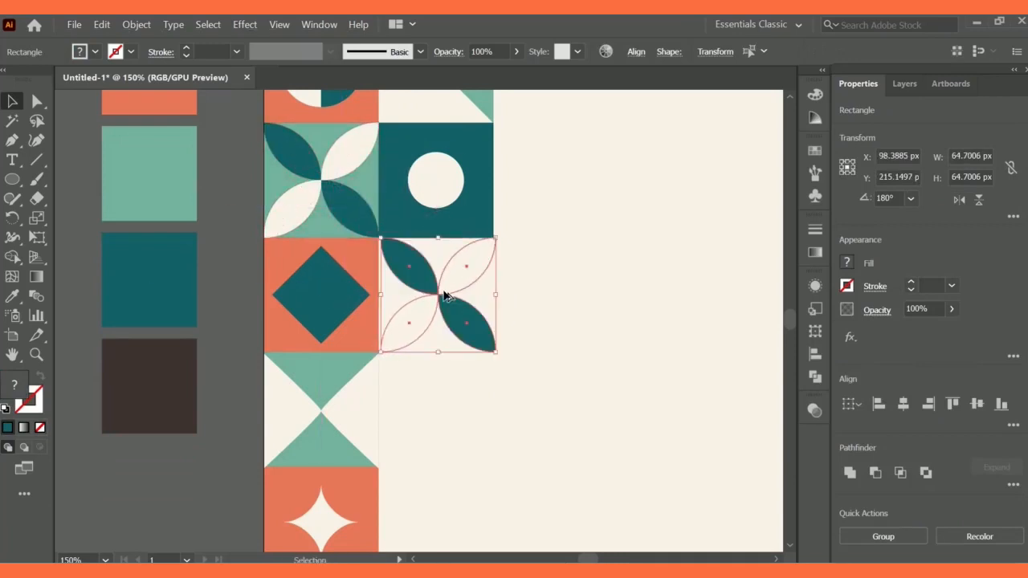
click(541, 300)
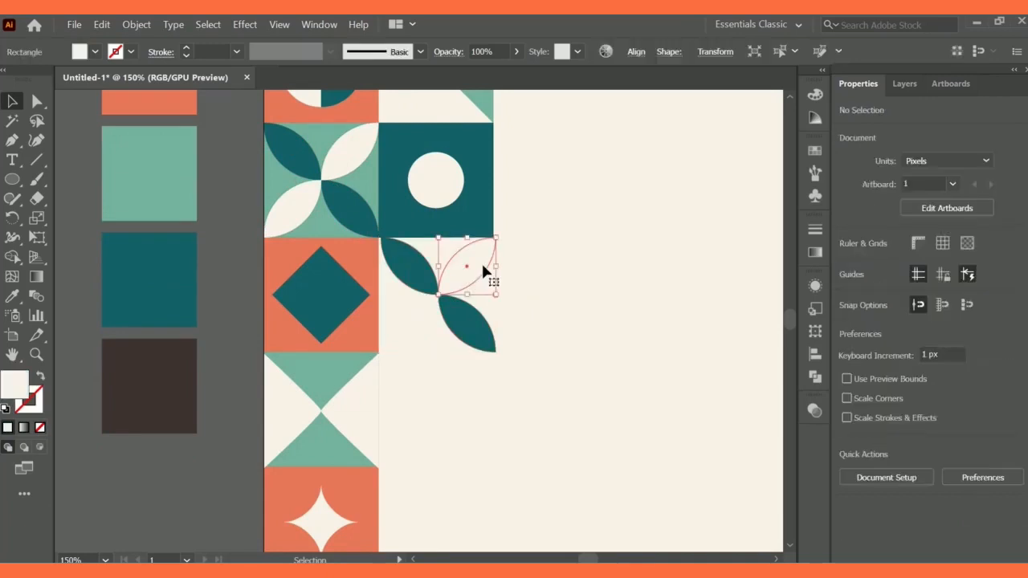
Recolour the two cream leaves of the copied four-leaf shape light green with the Eyedropper
click(482, 265)
shift+click(407, 320)
click(12, 296)
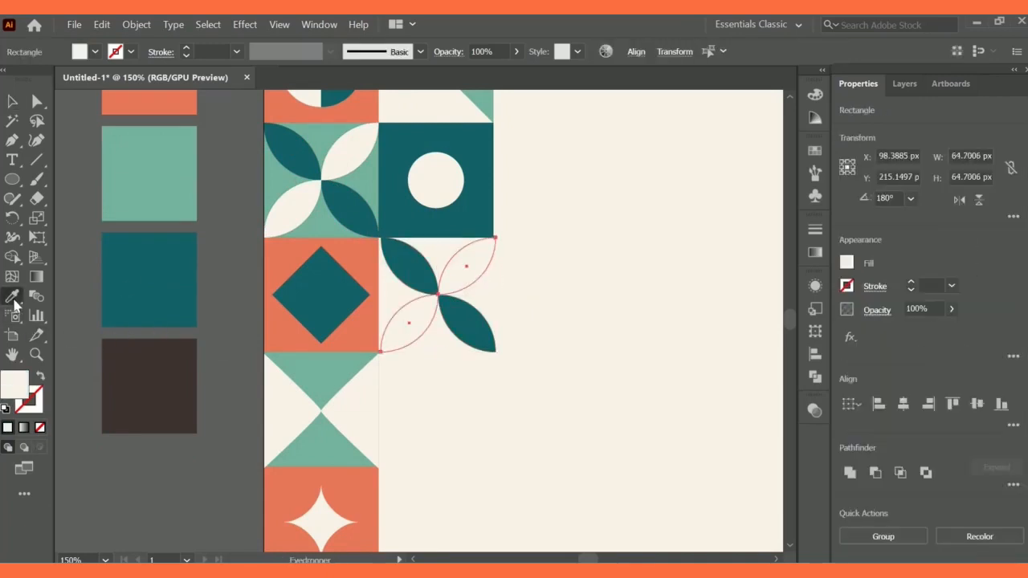
click(282, 258)
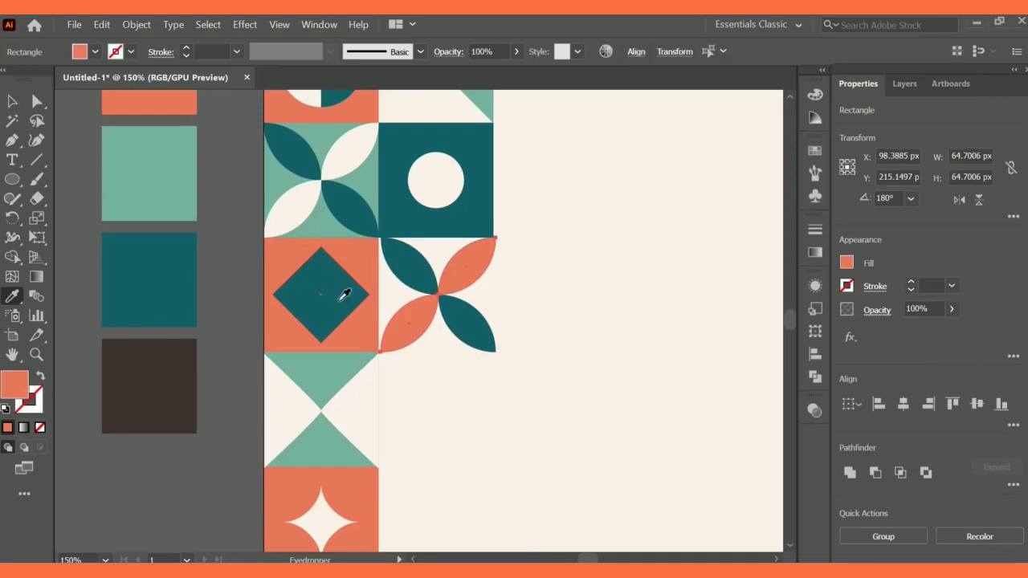
click(316, 228)
click(12, 101)
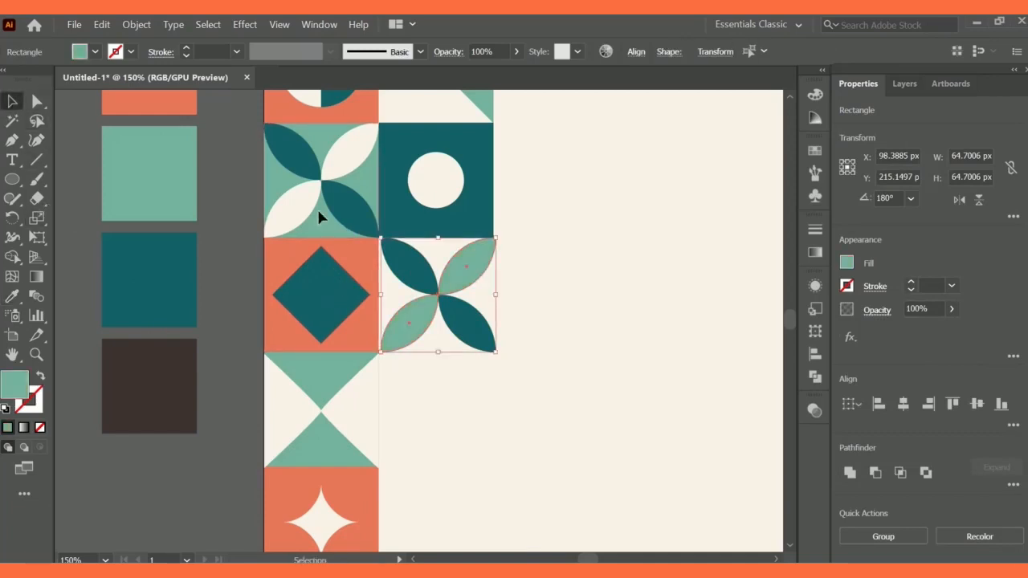
click(437, 324)
Recolour the two dark teal leaves of the copied four-leaf shape orange with the Eyedropper and deselect
click(472, 334)
click(12, 296)
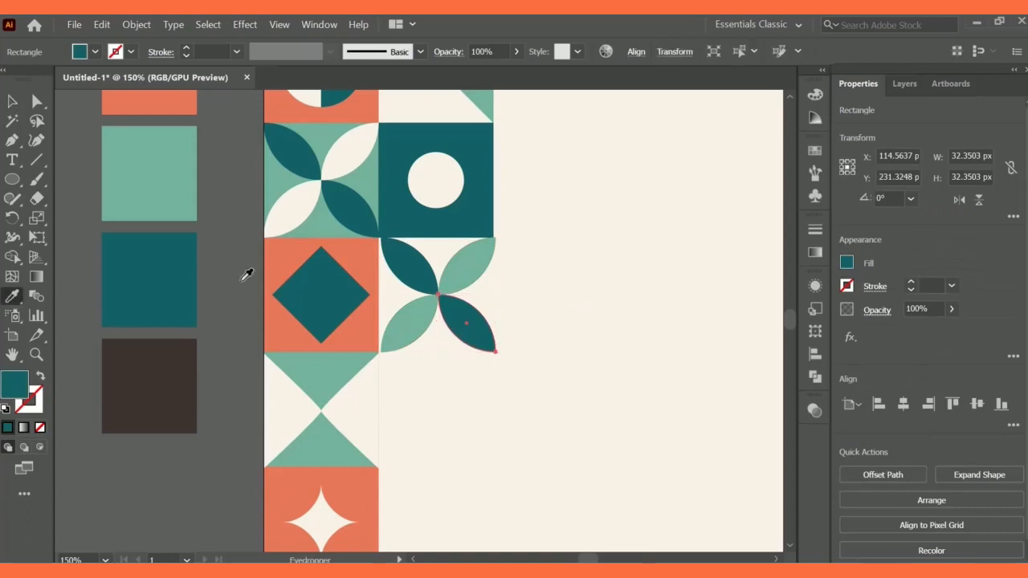
click(273, 265)
click(12, 100)
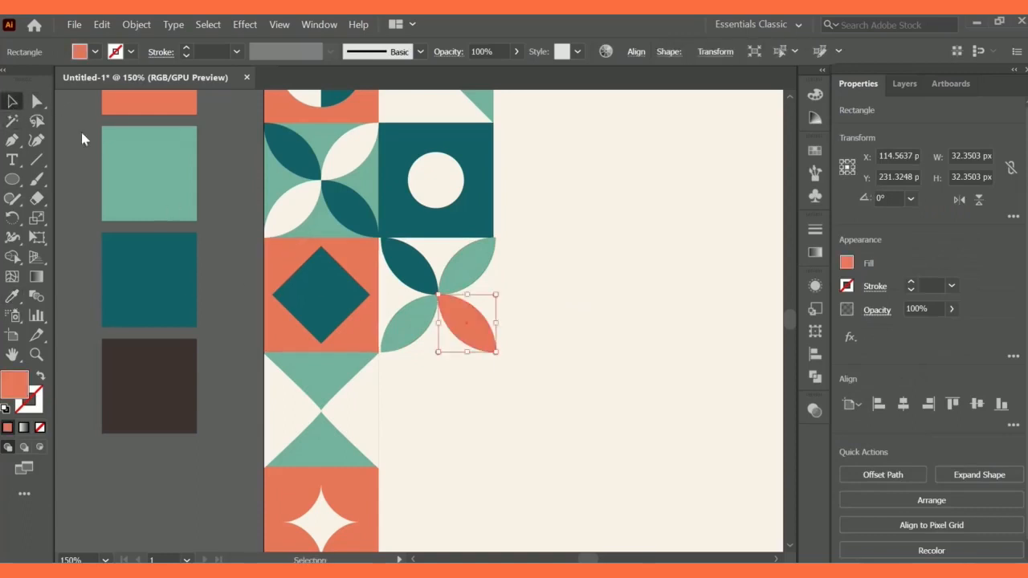
click(423, 283)
key(i)
click(356, 252)
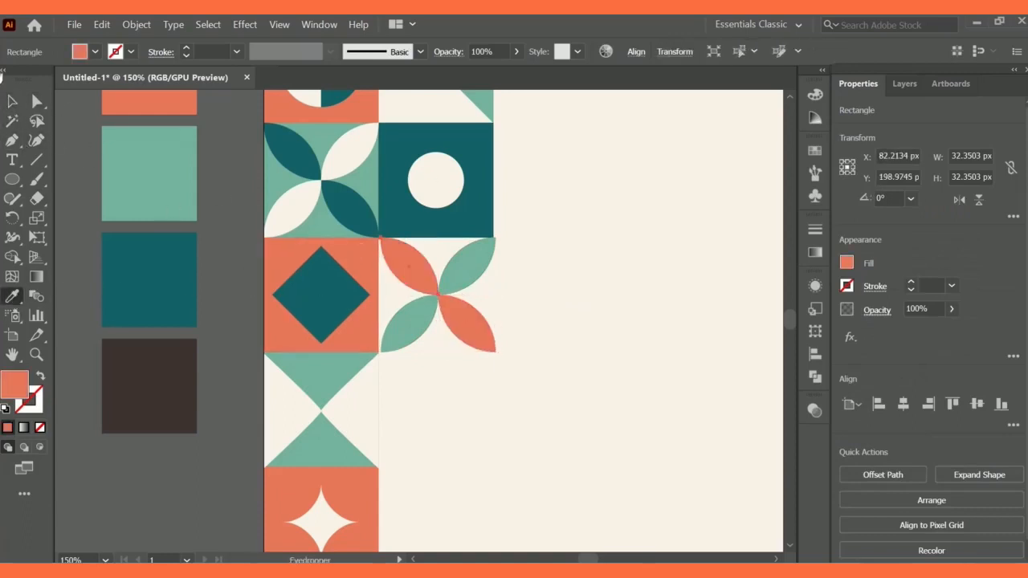
key(v)
click(249, 179)
Select all four recoloured leaves and snap them flush into the second column beside the diamond tile
scroll(650, 407, down, 2)
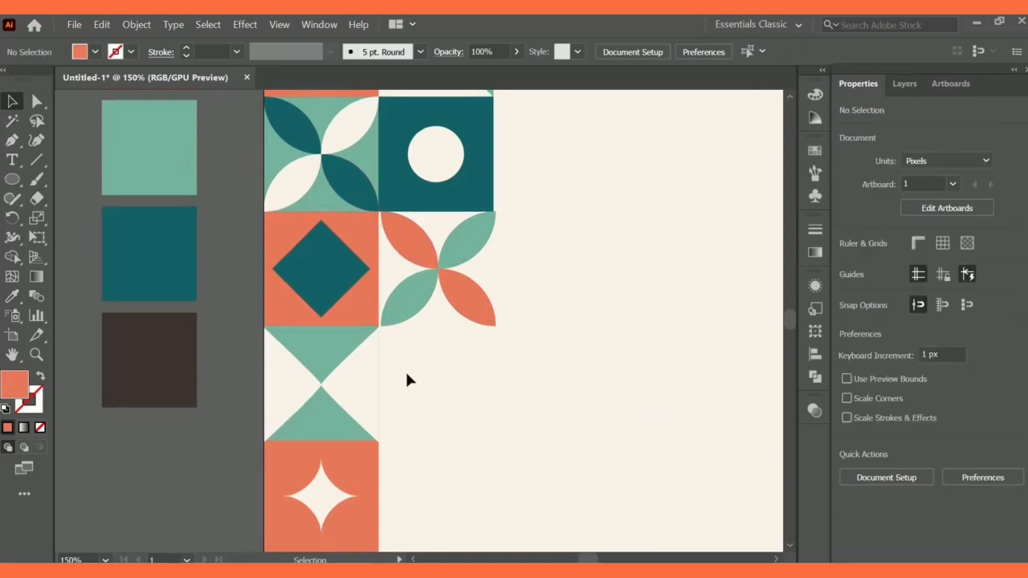
drag(475, 346, 476, 243)
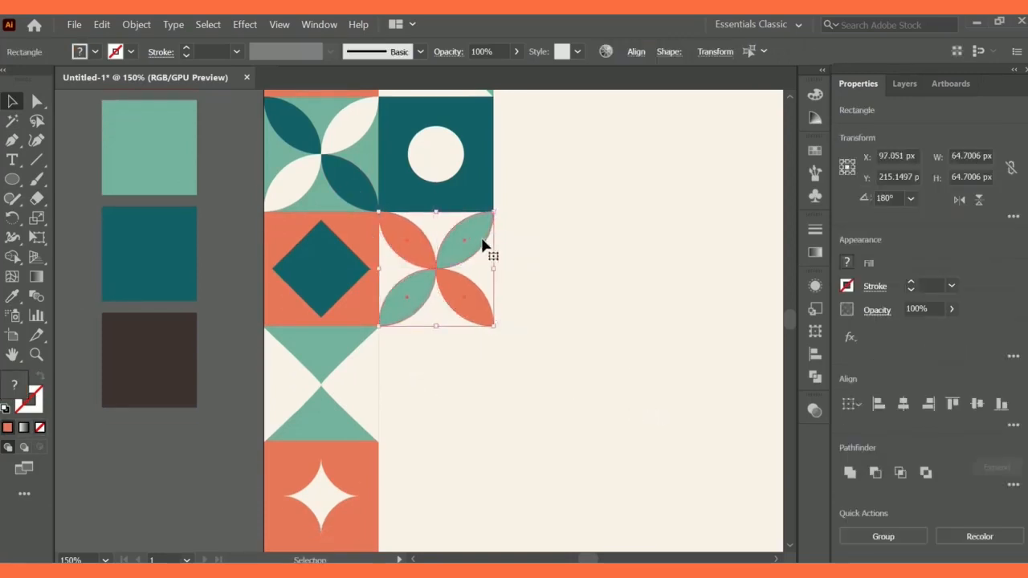
click(529, 241)
Duplicate the orange square of the star tile to the space below the recoloured leaves, beside the hourglass tile
scroll(531, 273, down, 3)
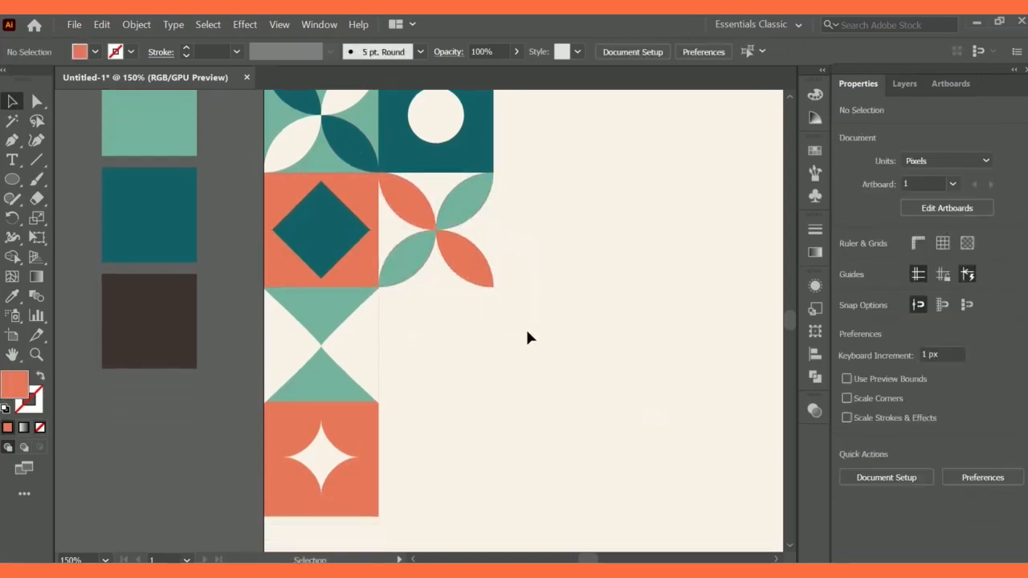
scroll(523, 338, down, 2)
scroll(520, 360, down, 1)
click(357, 391)
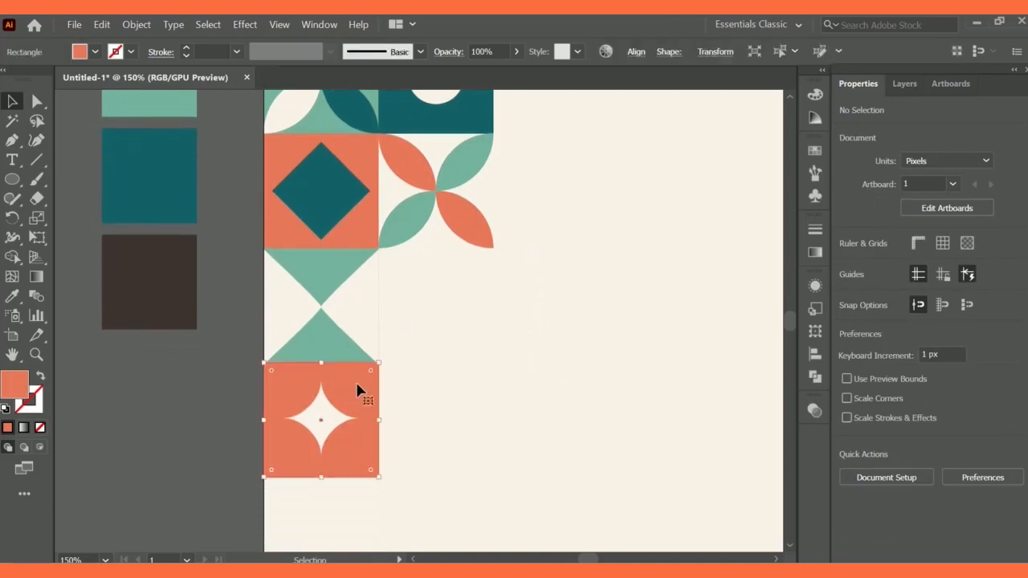
drag(358, 392, 474, 278)
click(575, 329)
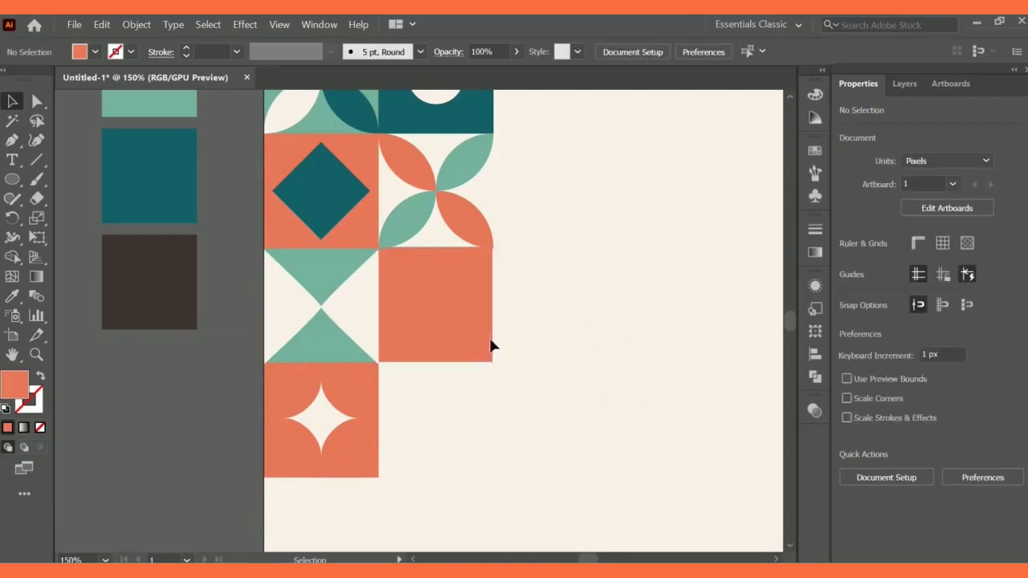
Duplicate the new orange square onto the empty artboard area to its right and deselect it
click(455, 316)
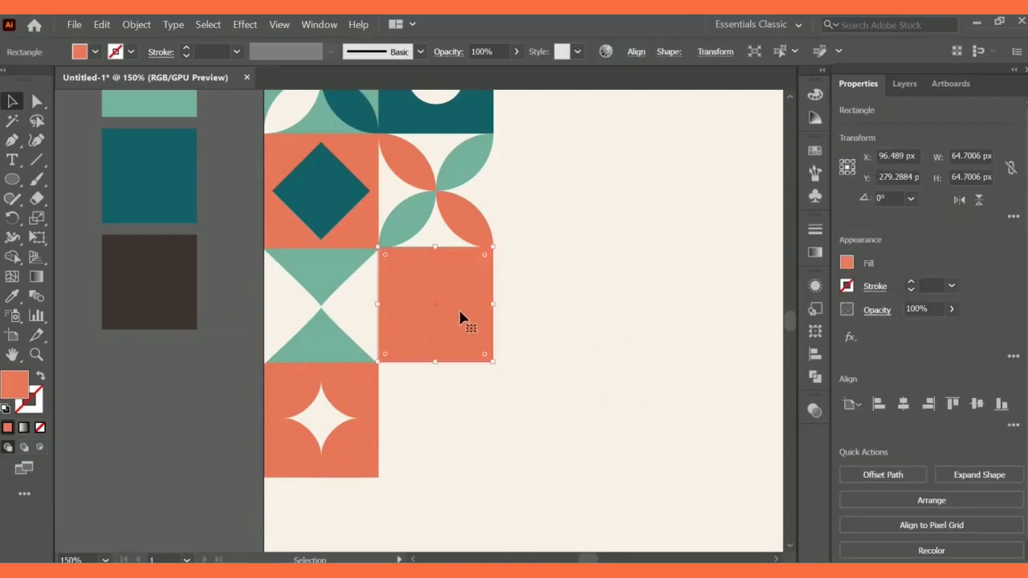
drag(460, 316, 631, 311)
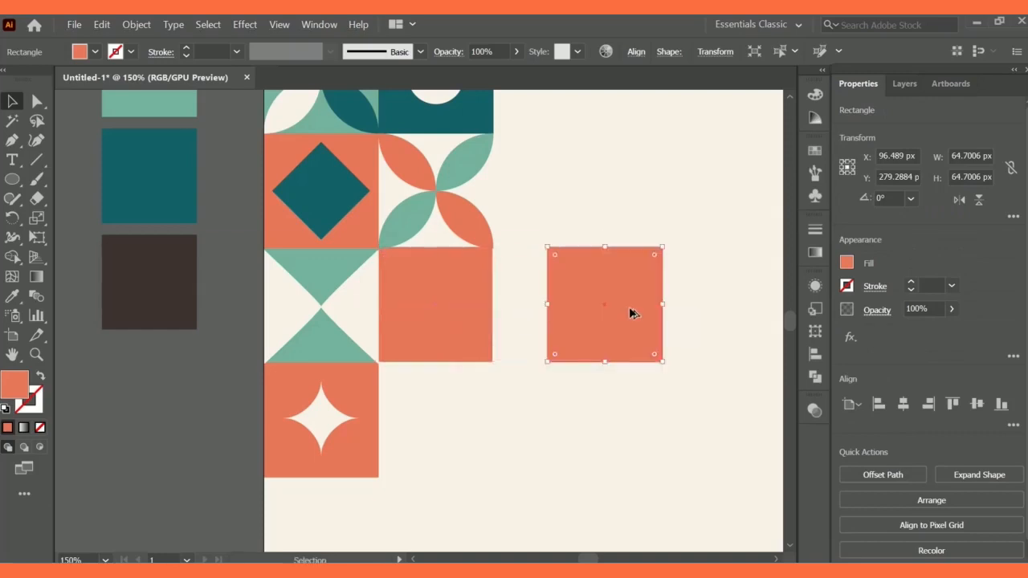
click(530, 337)
Draw a diagonal line about 60 px wide and high with the Pen tool and move it against the spare square's lower-left corner
click(12, 140)
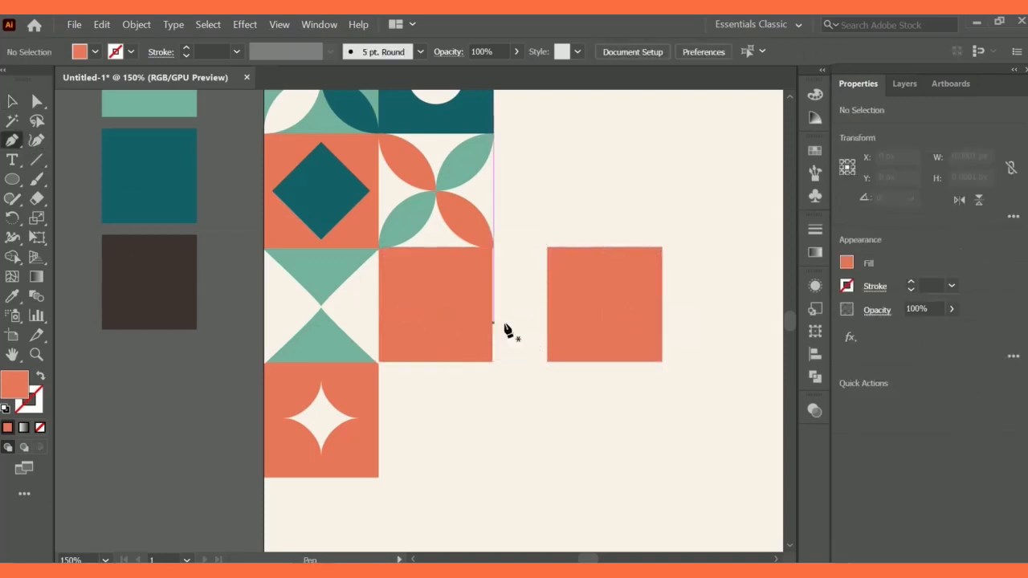
click(511, 329)
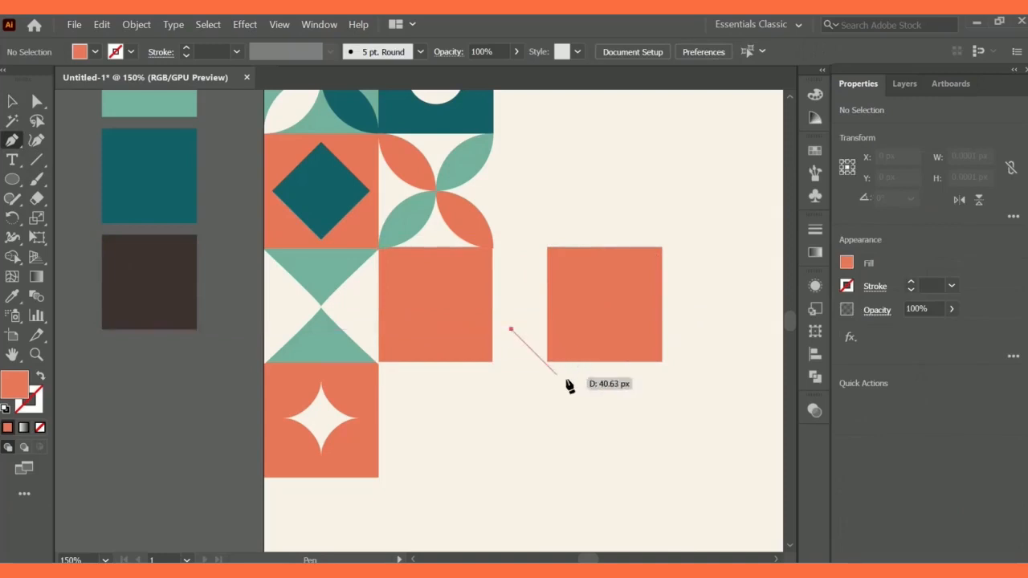
click(617, 434)
click(12, 101)
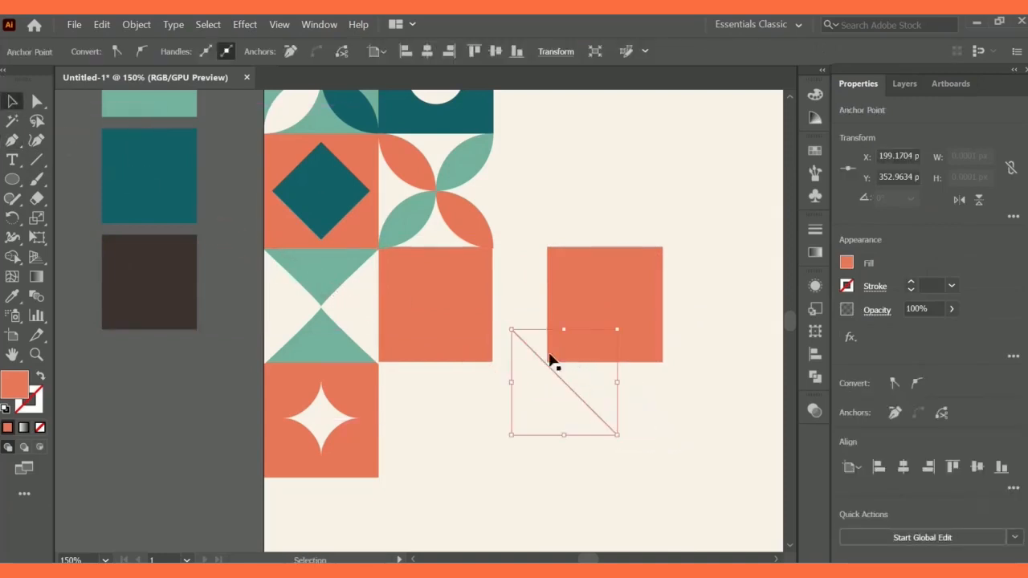
drag(571, 389, 559, 371)
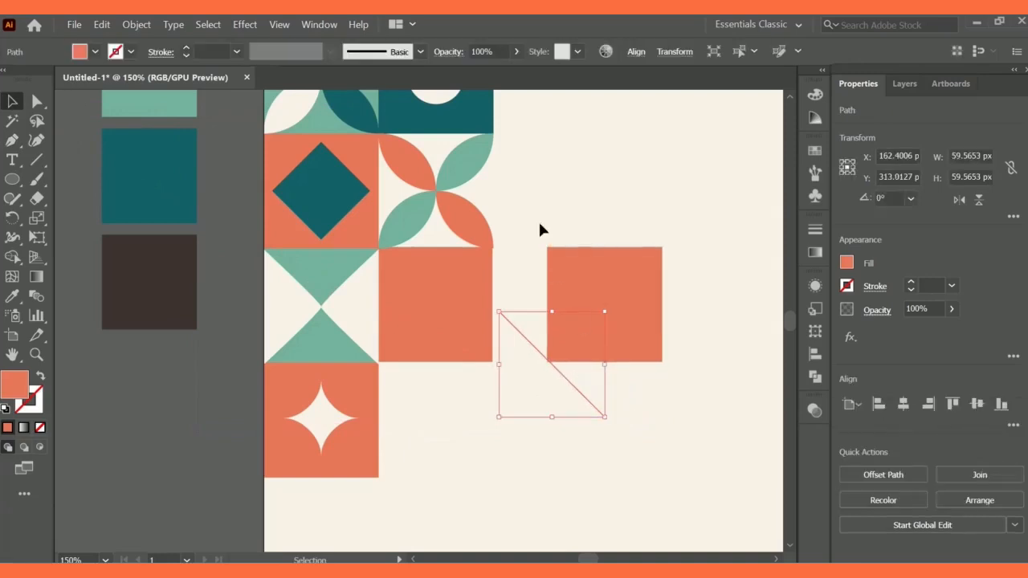
Move the spare orange square and the diagonal line together further right, away from the tile columns
drag(575, 433, 576, 434)
drag(606, 338, 663, 345)
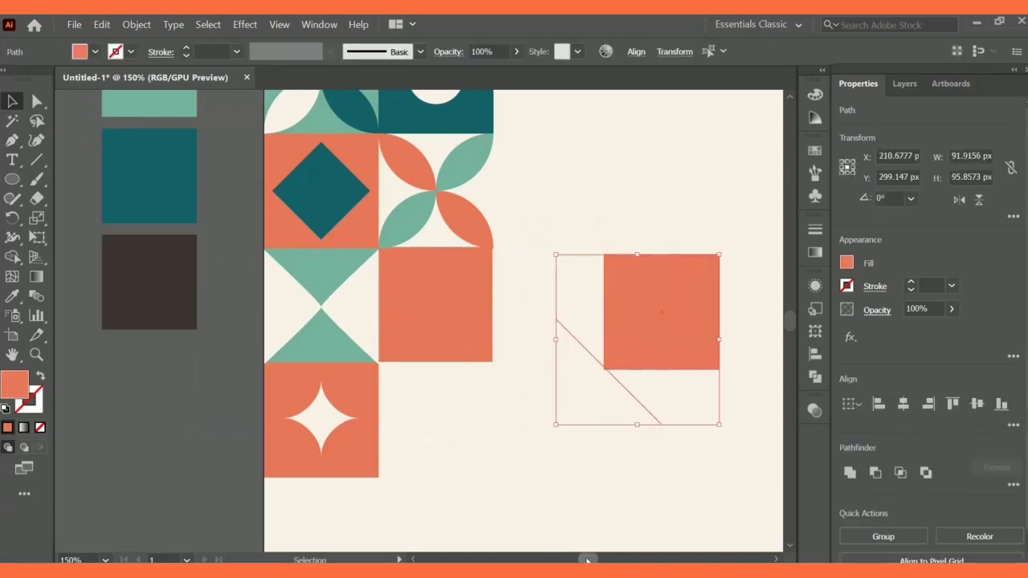
drag(588, 560, 591, 561)
click(651, 423)
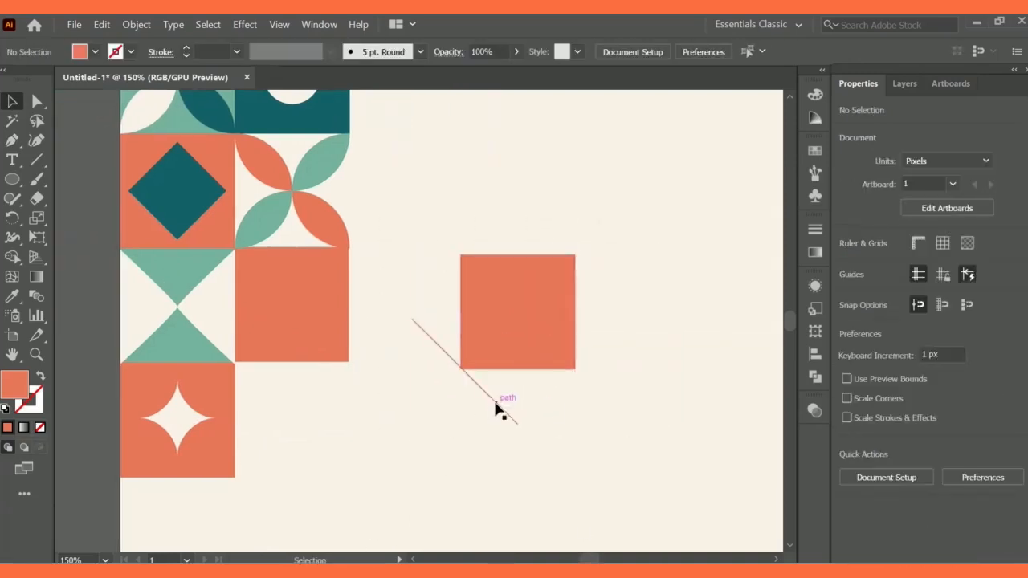
Select the diagonal line and give it a 5 pt stroke
click(493, 399)
click(951, 285)
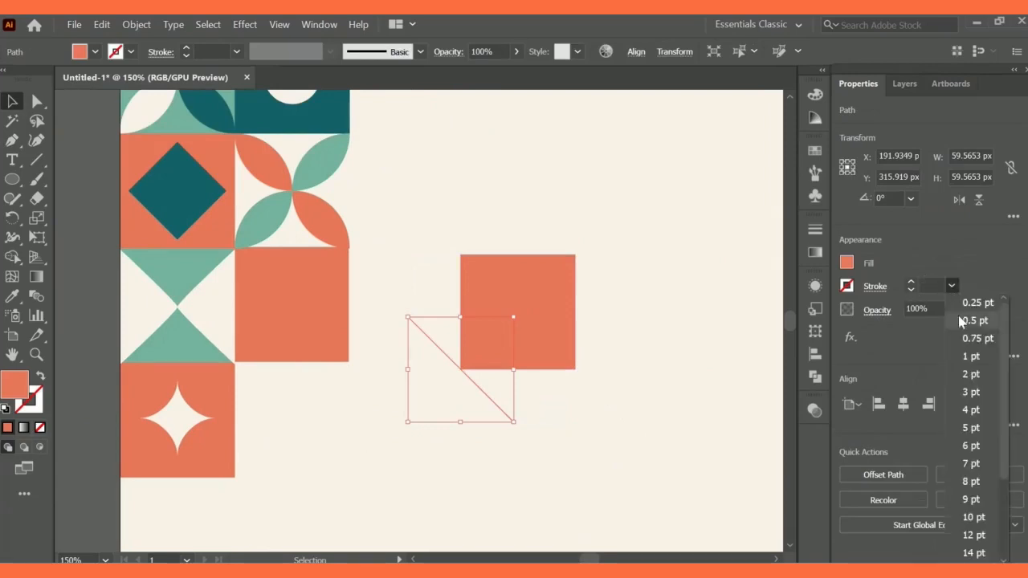
click(976, 429)
Give the diagonal line a 5 pt stroke in the dark teal sampled from the diamond tile, with no fill
key(i)
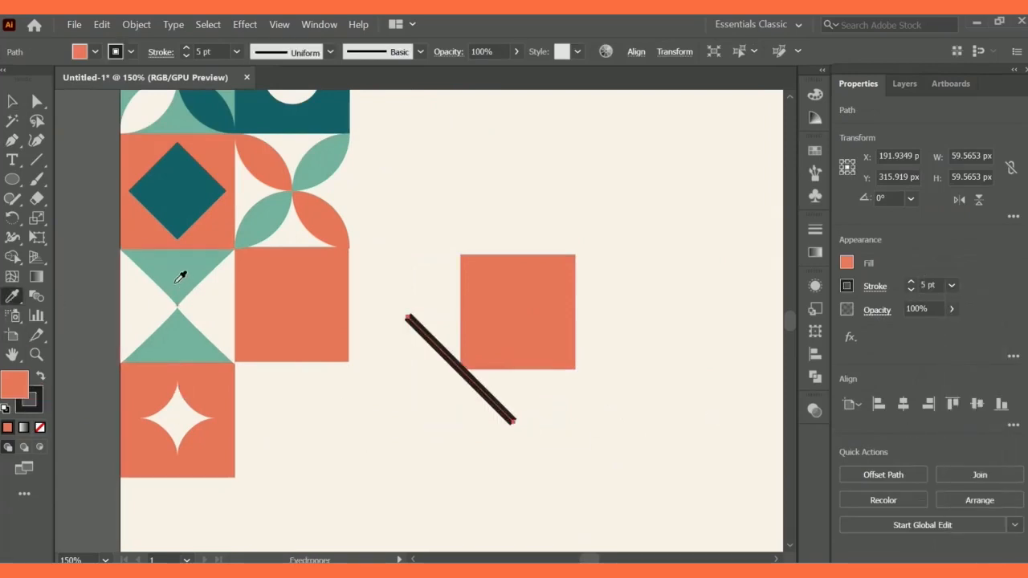
click(179, 191)
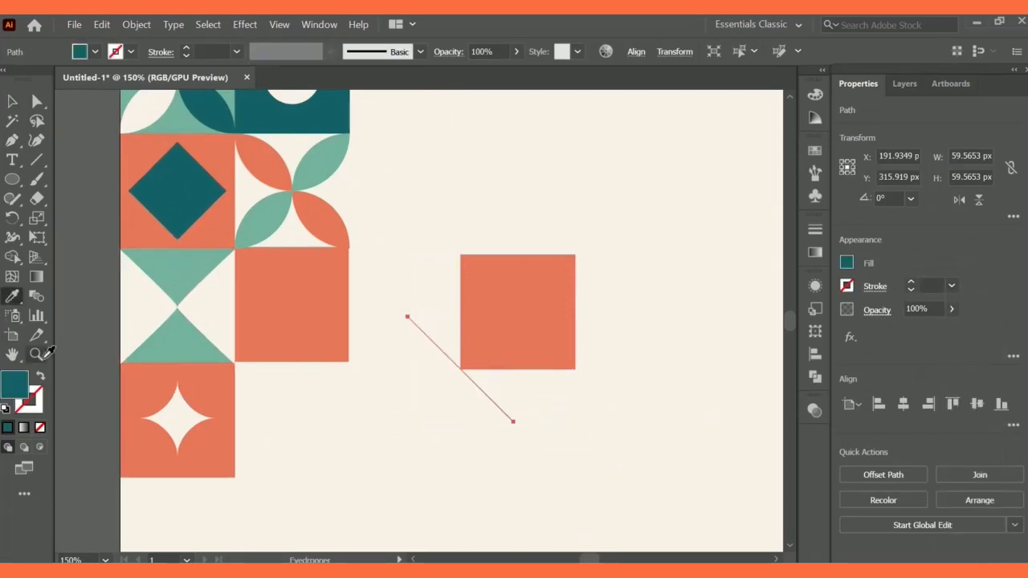
click(41, 375)
click(951, 285)
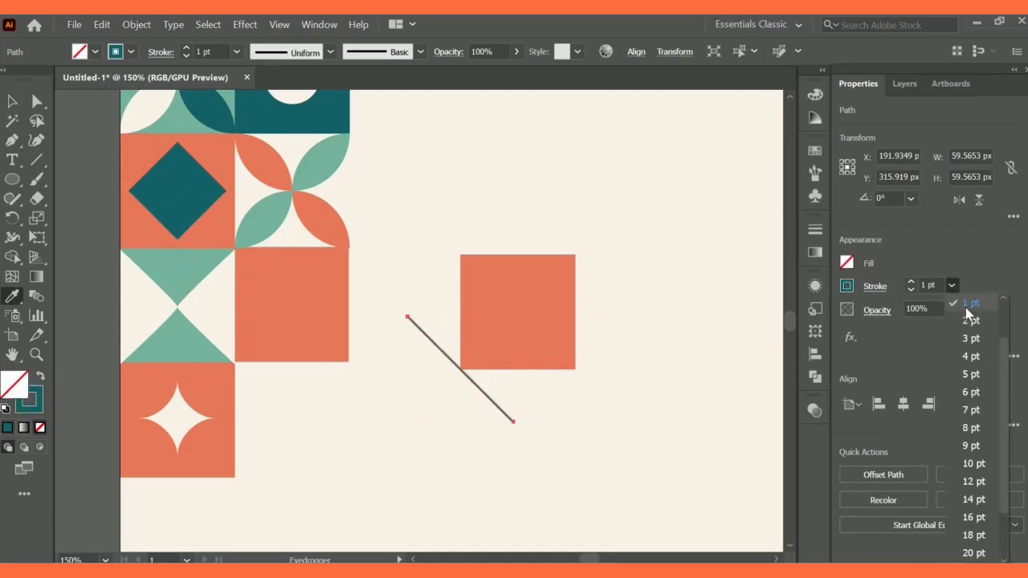
click(971, 373)
click(12, 101)
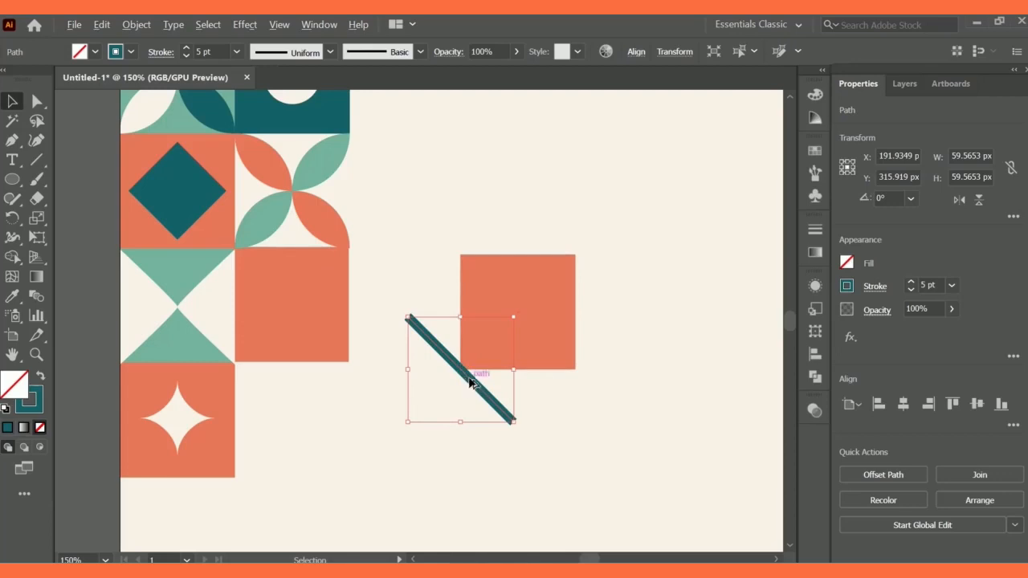
Duplicate the teal diagonal line to the spare square's upper-right corner and select both lines
drag(471, 383, 582, 282)
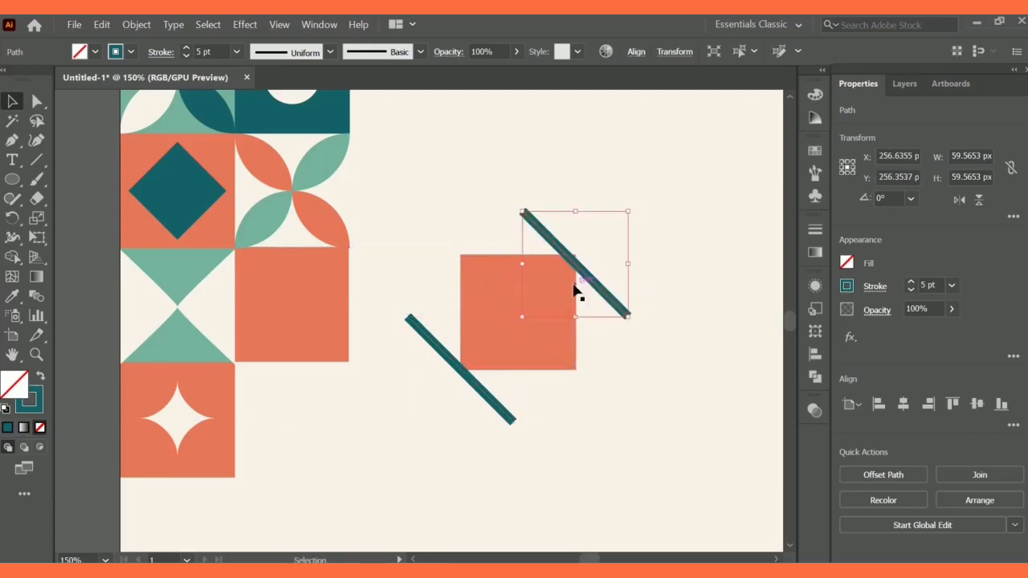
shift+click(452, 361)
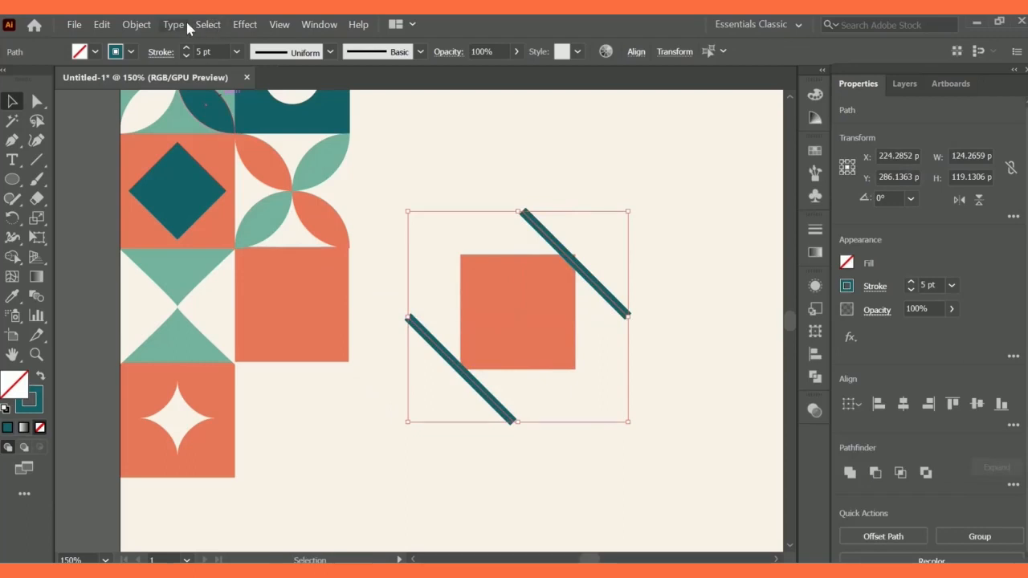
Try a blend between the two teal lines with 4 specified steps, and undo it
click(134, 25)
mouse_move(358, 412)
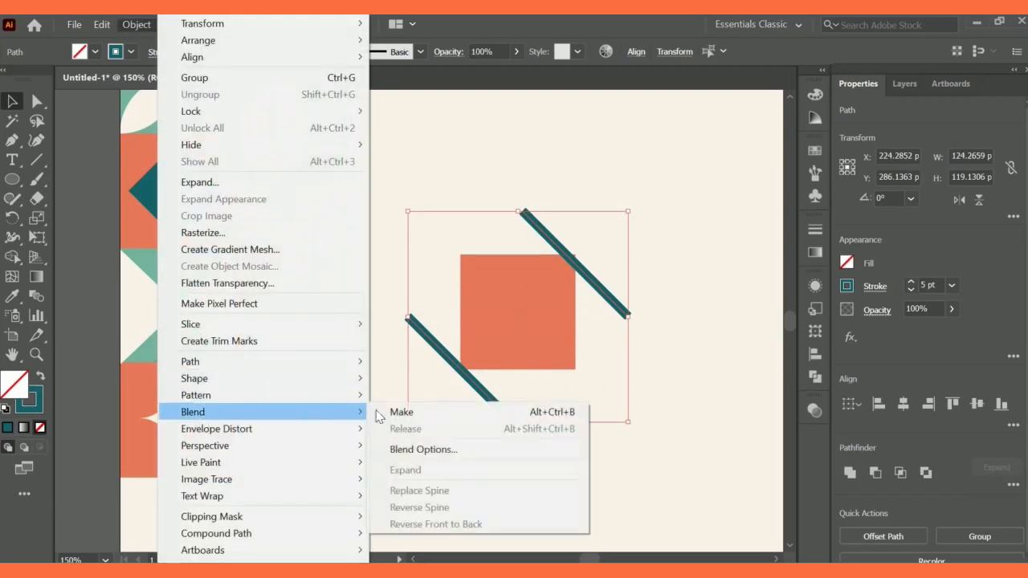
click(409, 451)
click(535, 257)
click(528, 292)
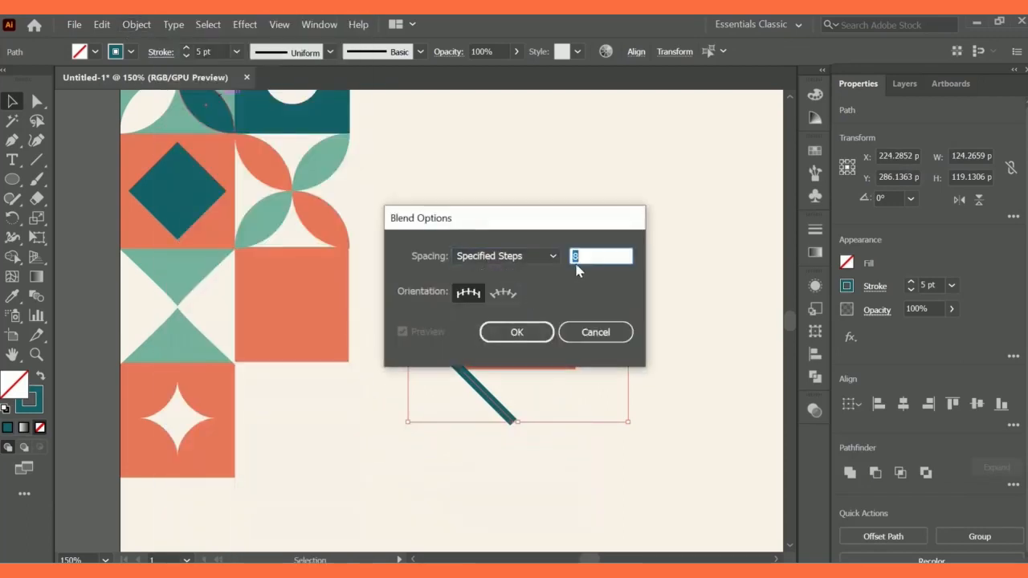
text(4)
click(517, 331)
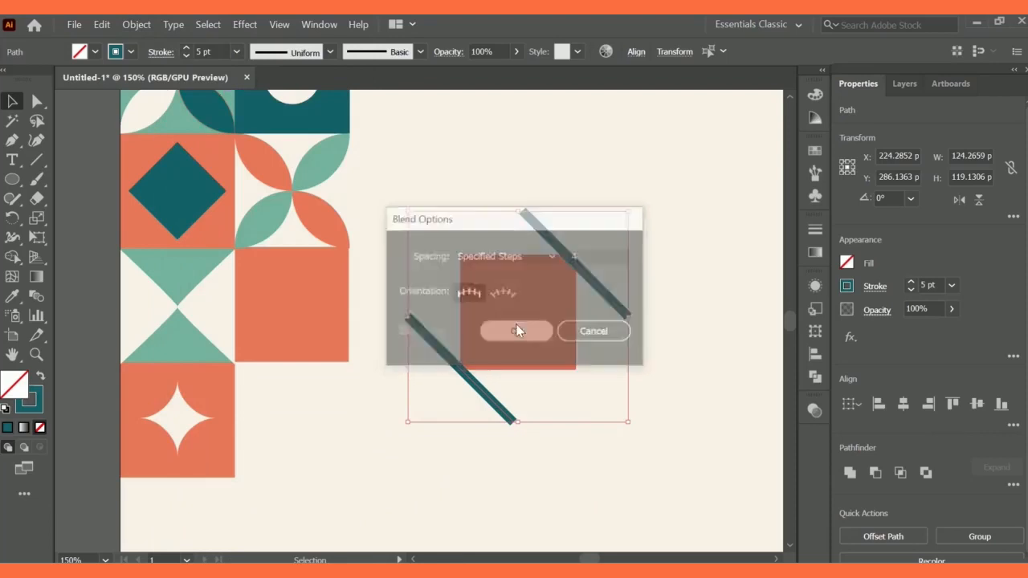
key(ctrl+alt+b)
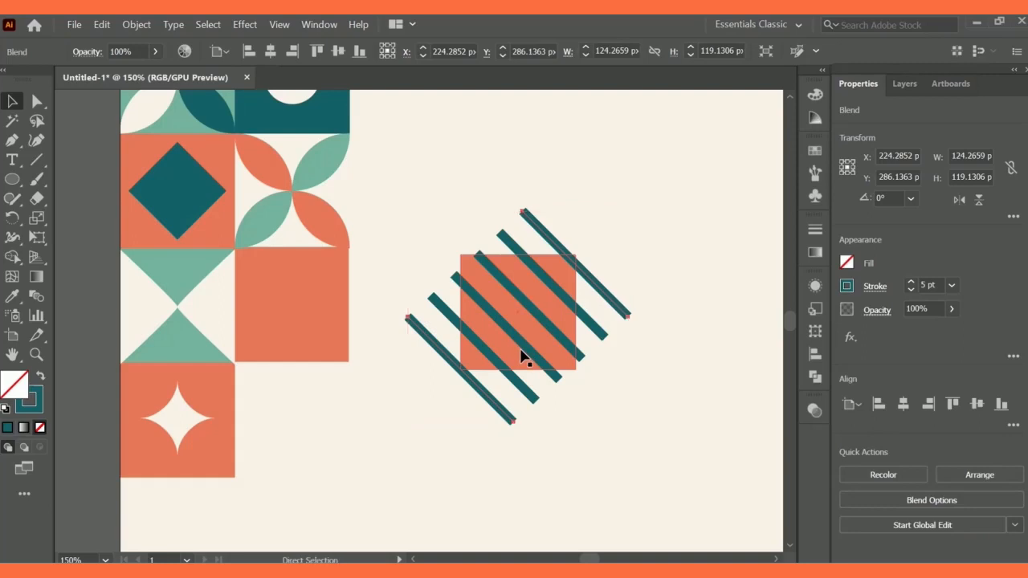
key(ctrl+z)
Blend the two teal diagonal lines using 5 specified steps
click(145, 24)
mouse_move(198, 413)
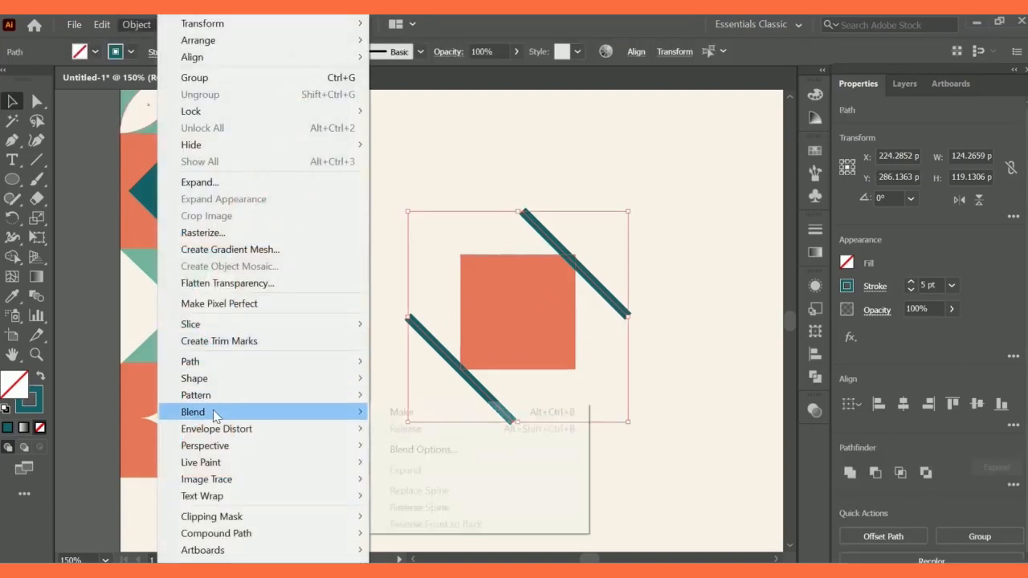
click(417, 450)
click(577, 257)
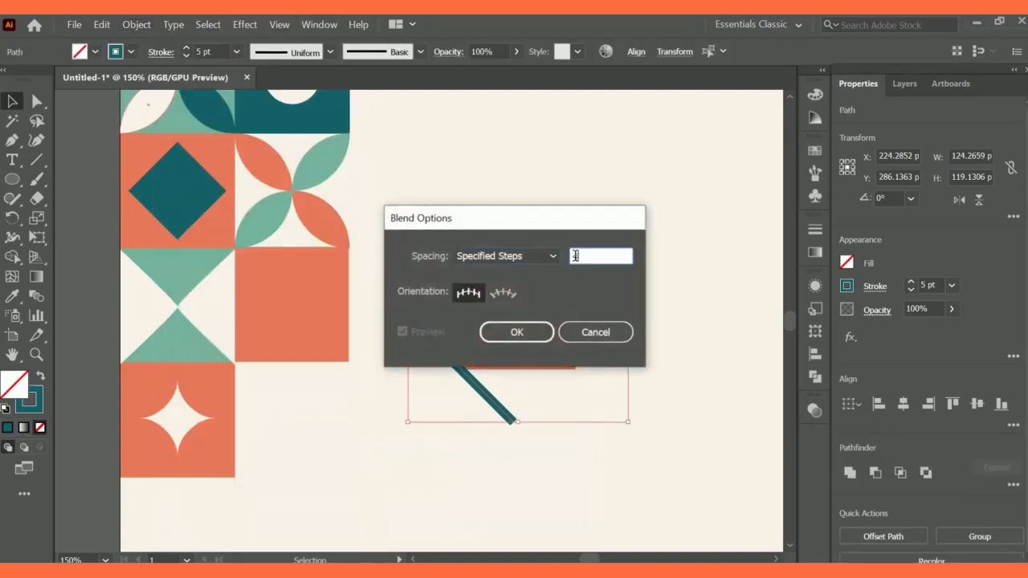
text(5)
click(517, 332)
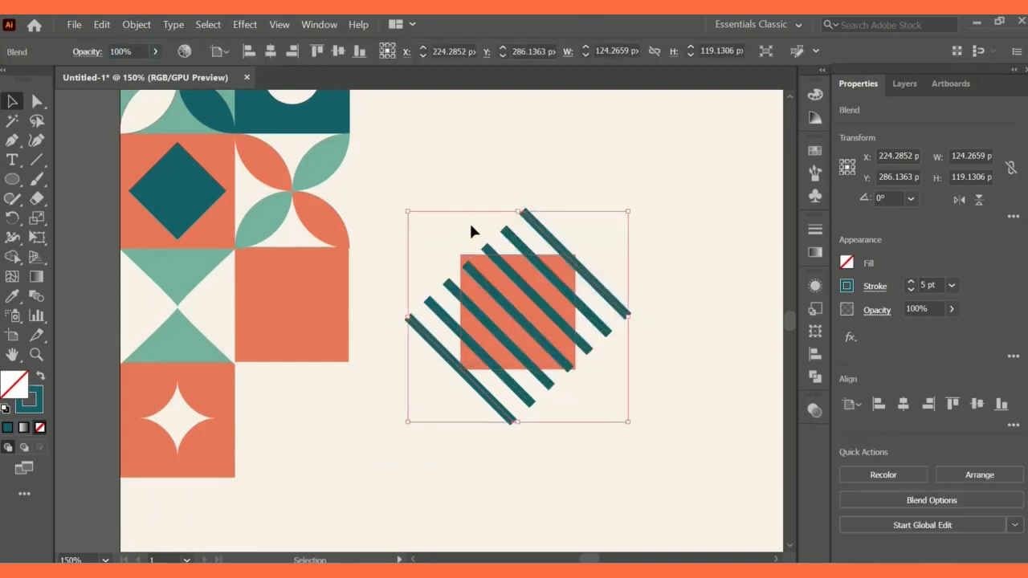
Try to make a clipping mask from the blended stripes and the orange square beneath them
click(455, 194)
drag(589, 442, 540, 312)
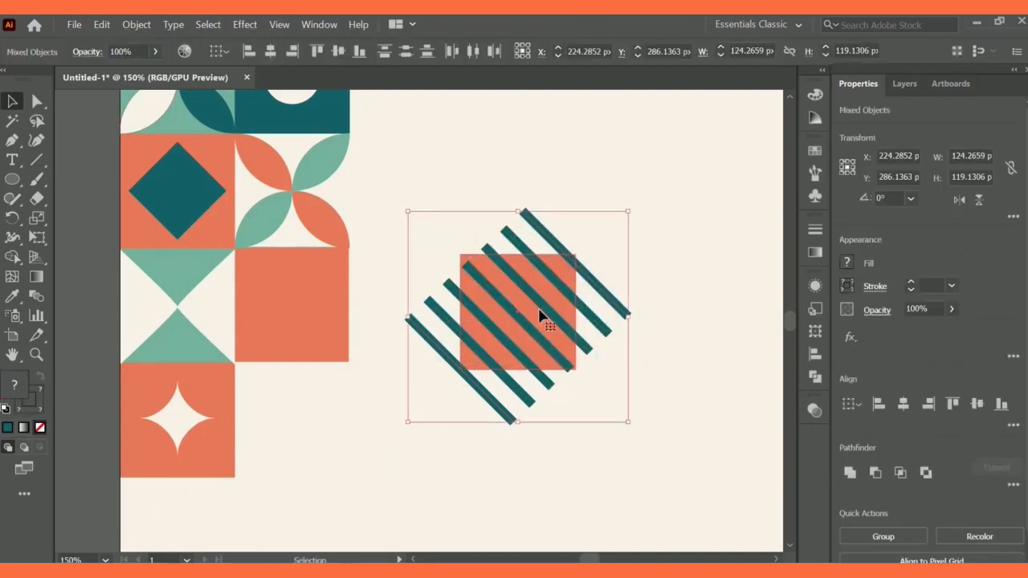
right_click(538, 313)
click(595, 432)
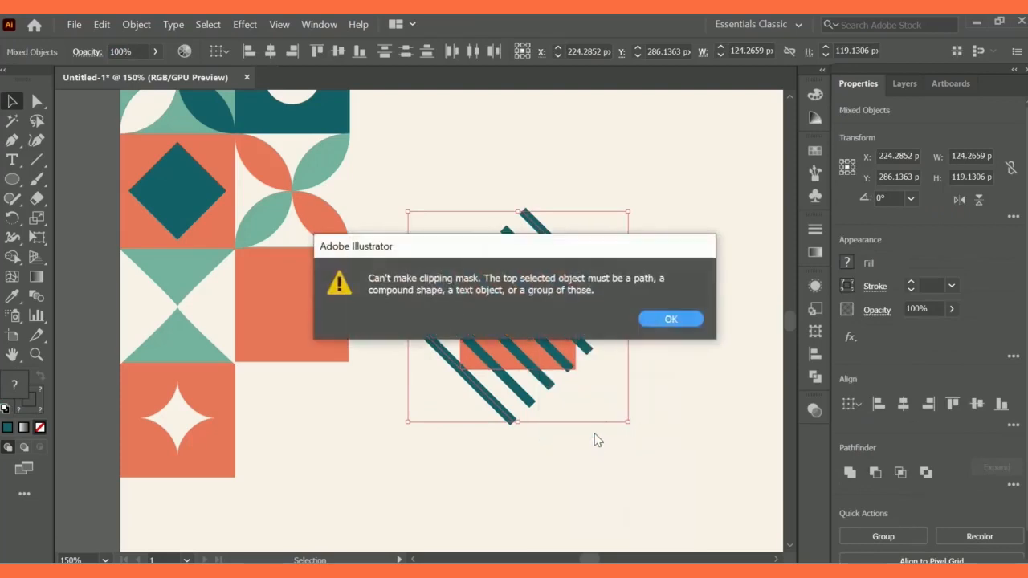
click(667, 321)
Bring the spare orange square in front of the blended stripes and clip the stripes to its shape
click(480, 272)
right_click(482, 274)
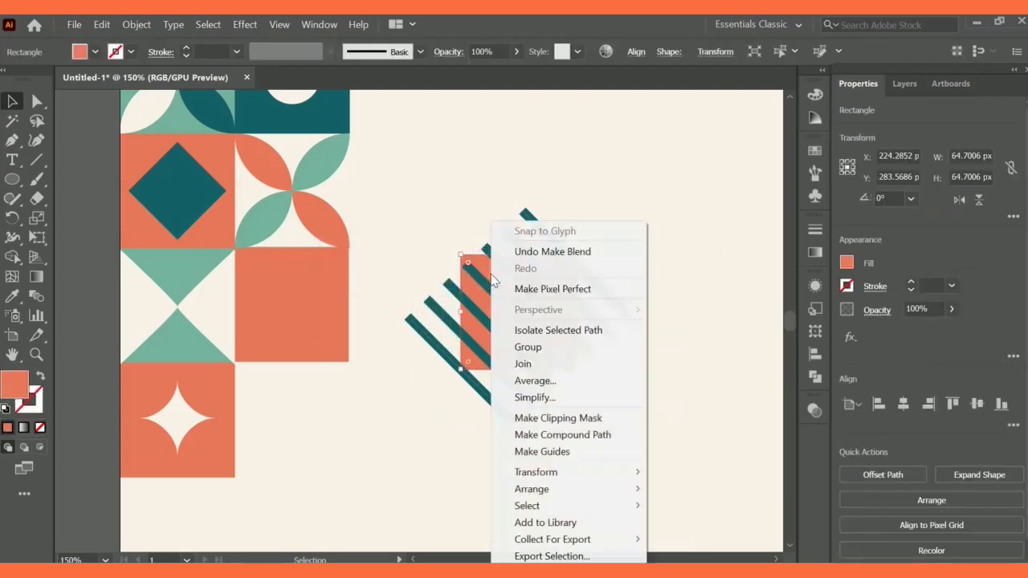
mouse_move(562, 554)
click(663, 489)
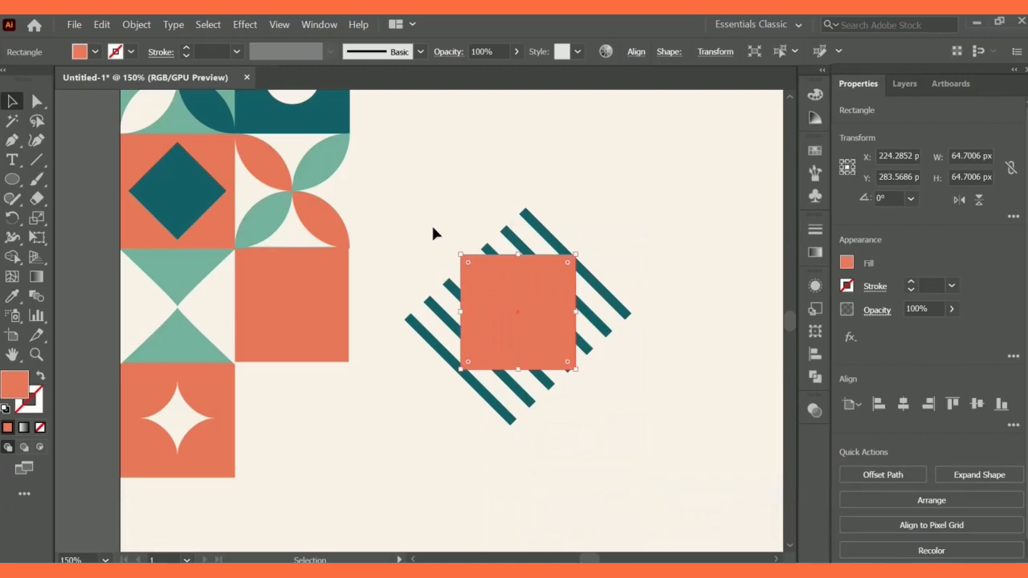
drag(574, 413, 547, 338)
right_click(546, 333)
click(605, 220)
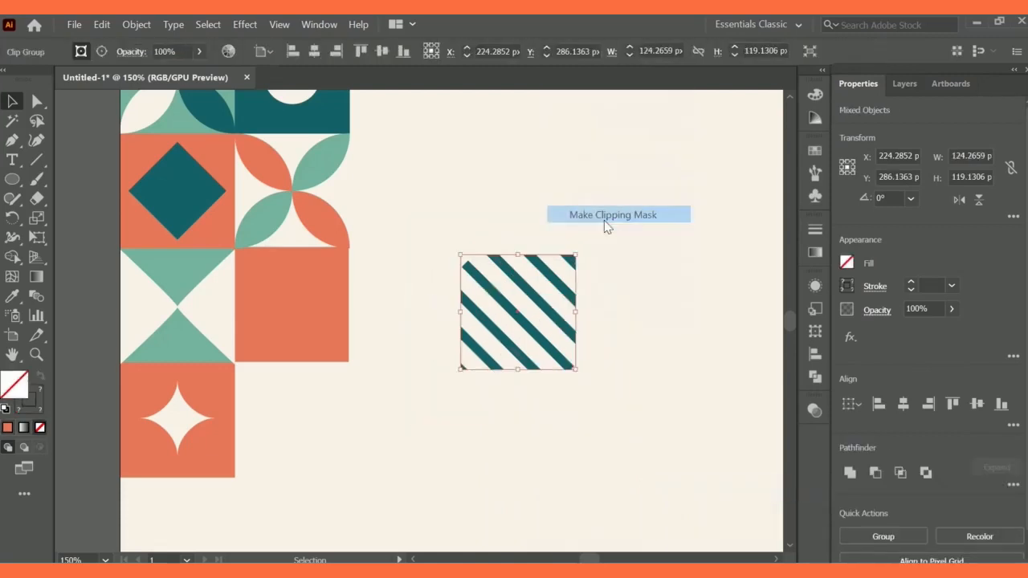
click(593, 265)
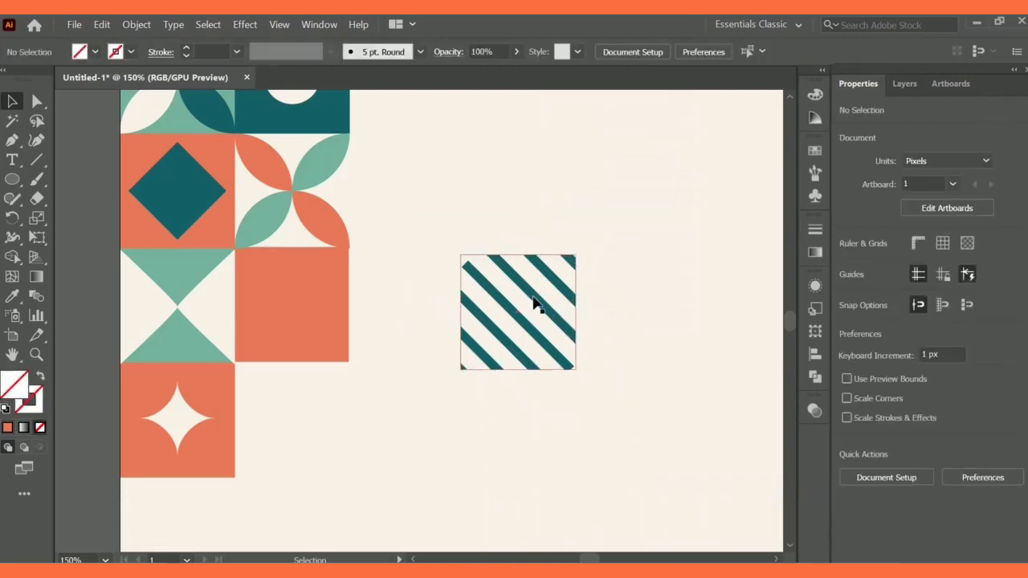
Move the striped tile into the empty cell below the plain orange square in the second column
drag(535, 301, 307, 407)
click(295, 353)
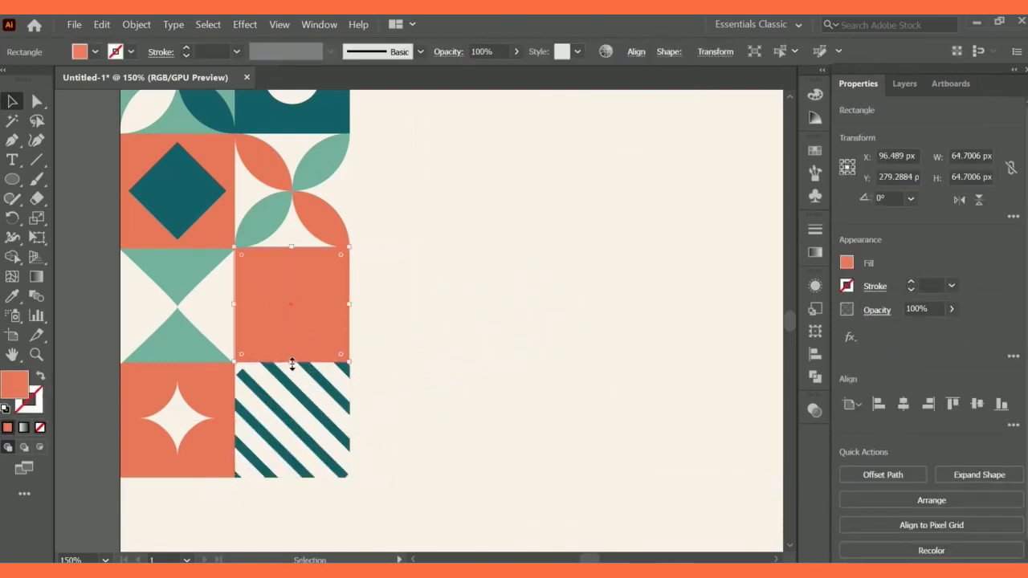
click(432, 342)
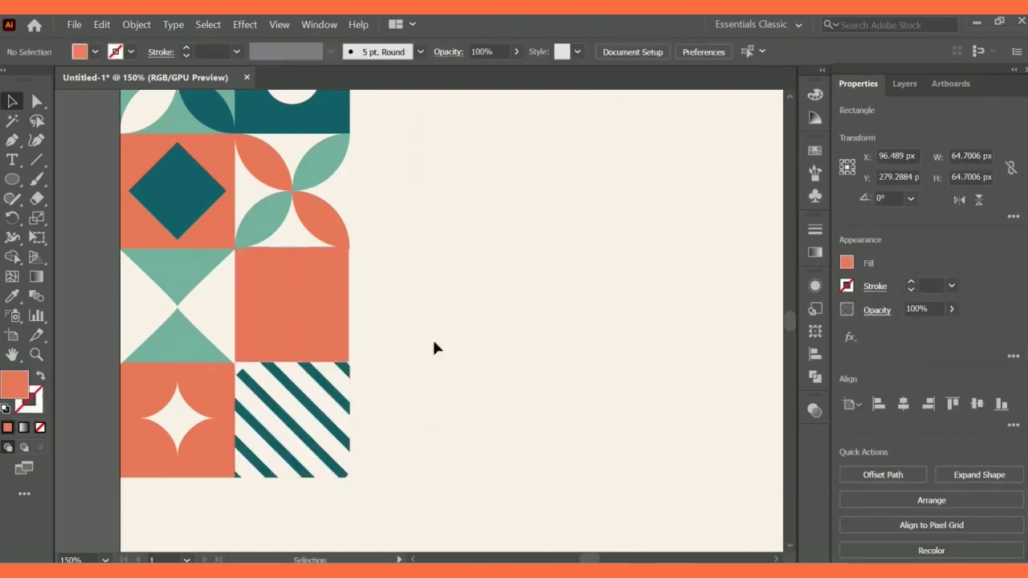
Flip the striped tile horizontally and deselect it
click(285, 424)
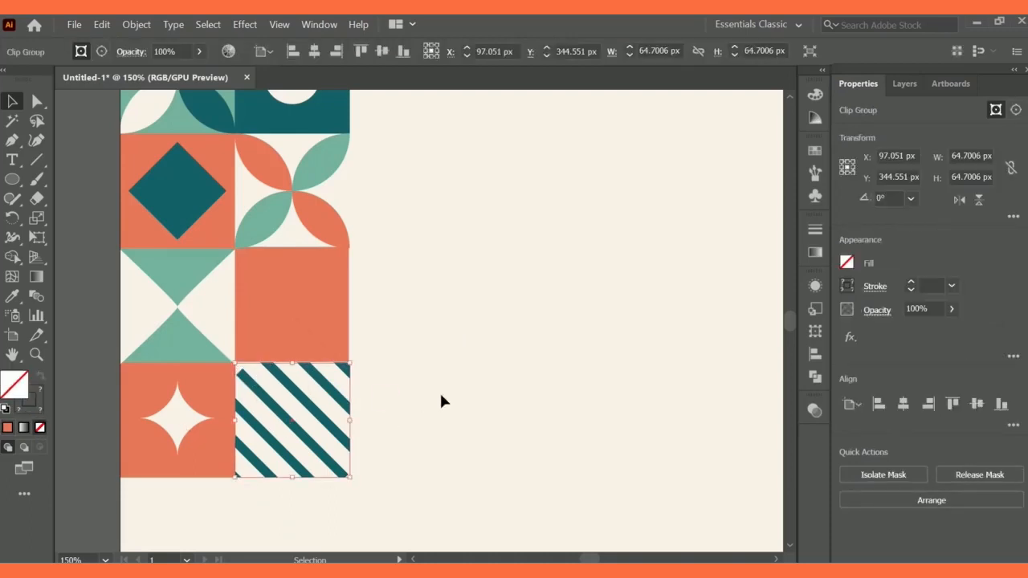
click(297, 399)
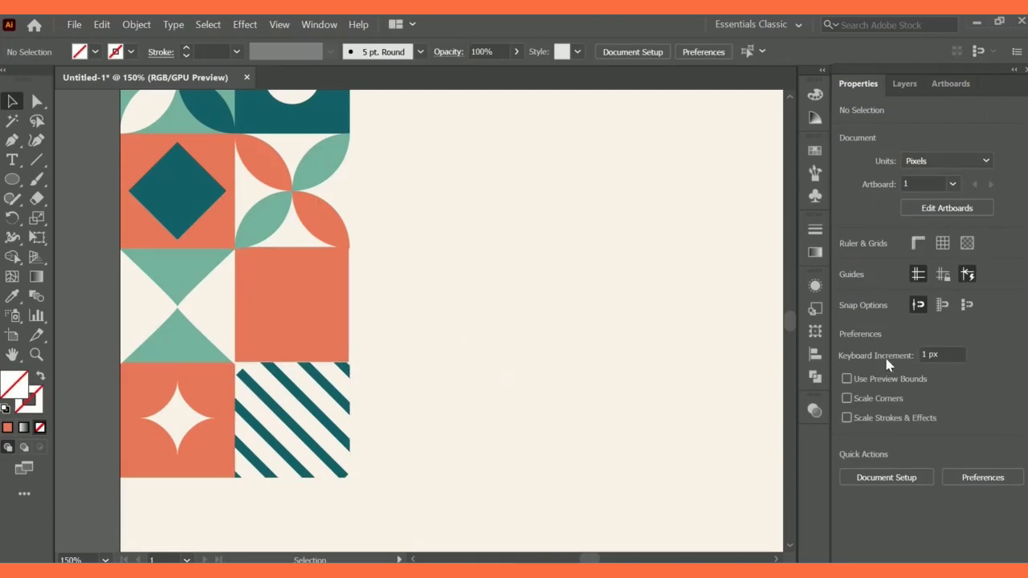
click(327, 393)
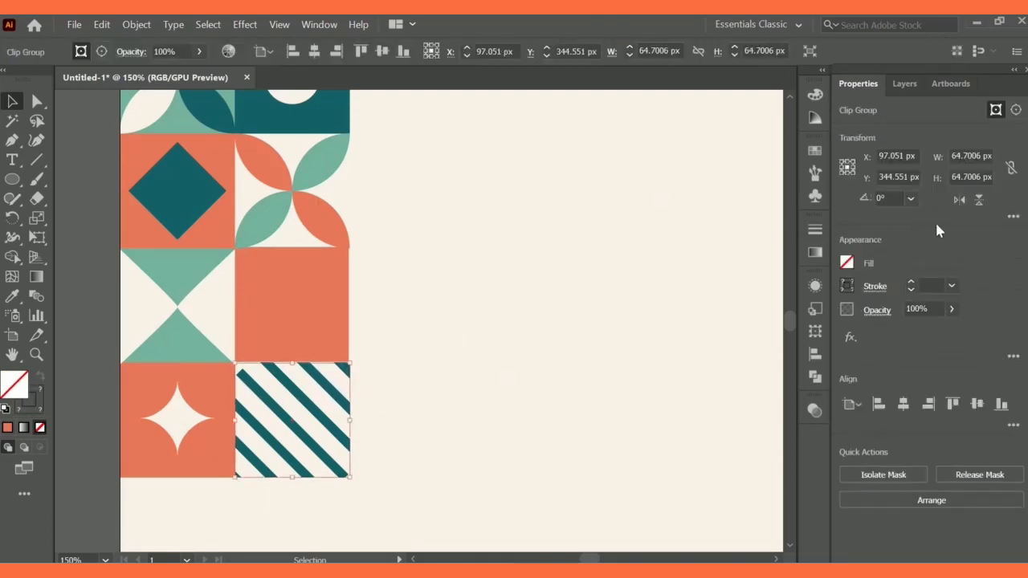
click(959, 199)
click(611, 392)
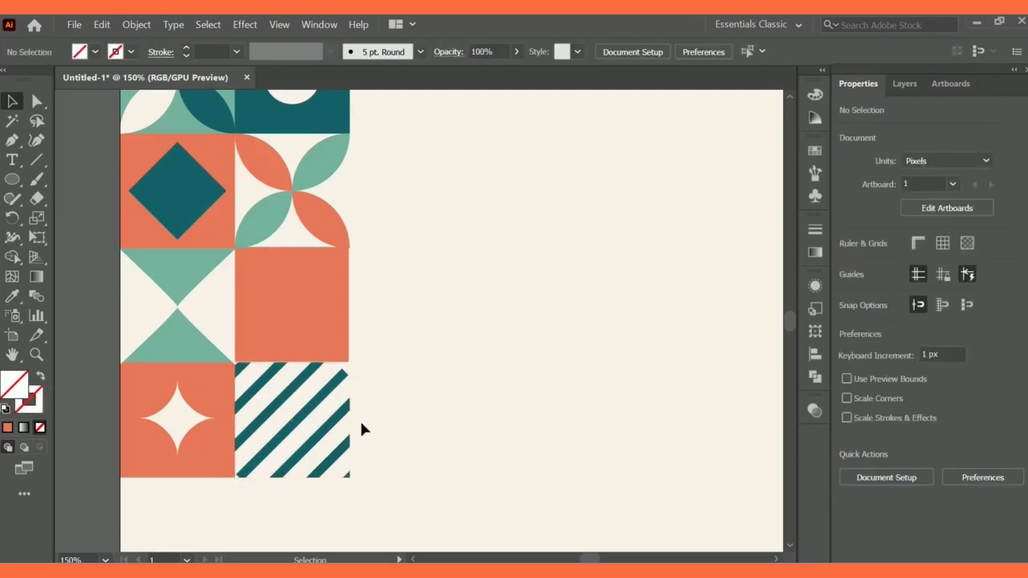
Move the plain orange square out to the empty artboard area and shift the striped tile up into its place
key(ctrl+minus)
key(ctrl+minus)
key(ctrl+minus)
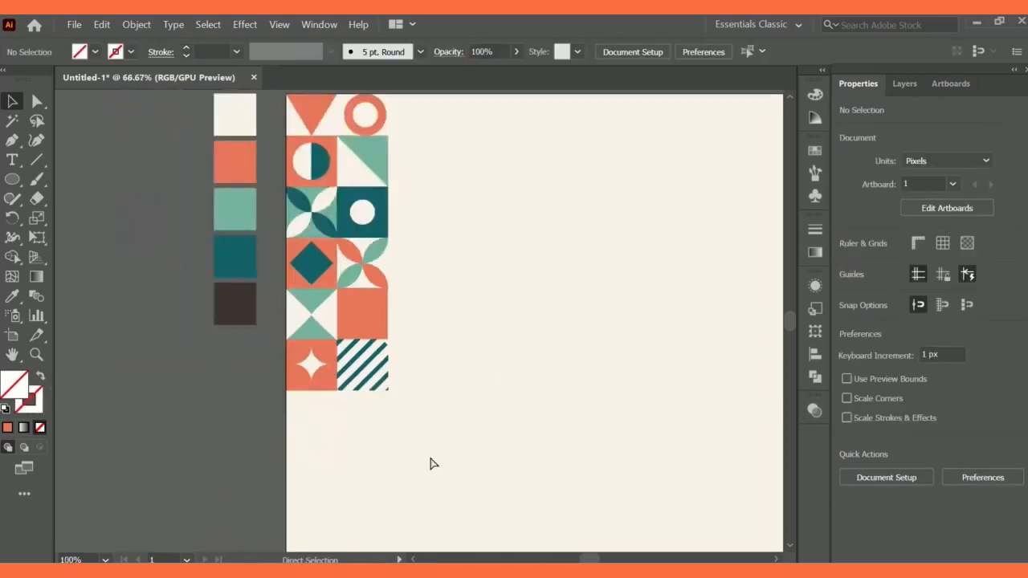
scroll(510, 546, up, 1)
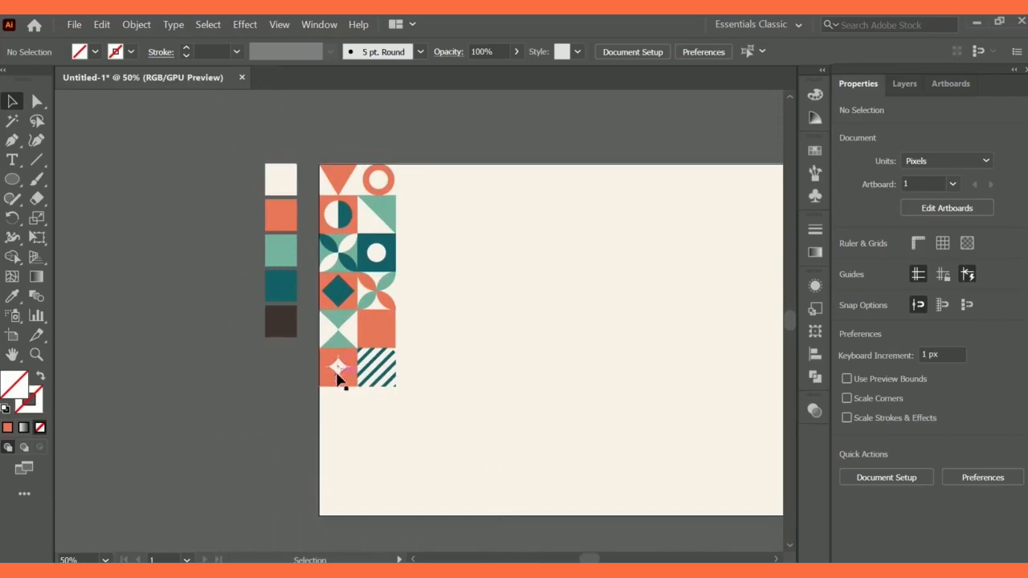
drag(375, 345, 469, 346)
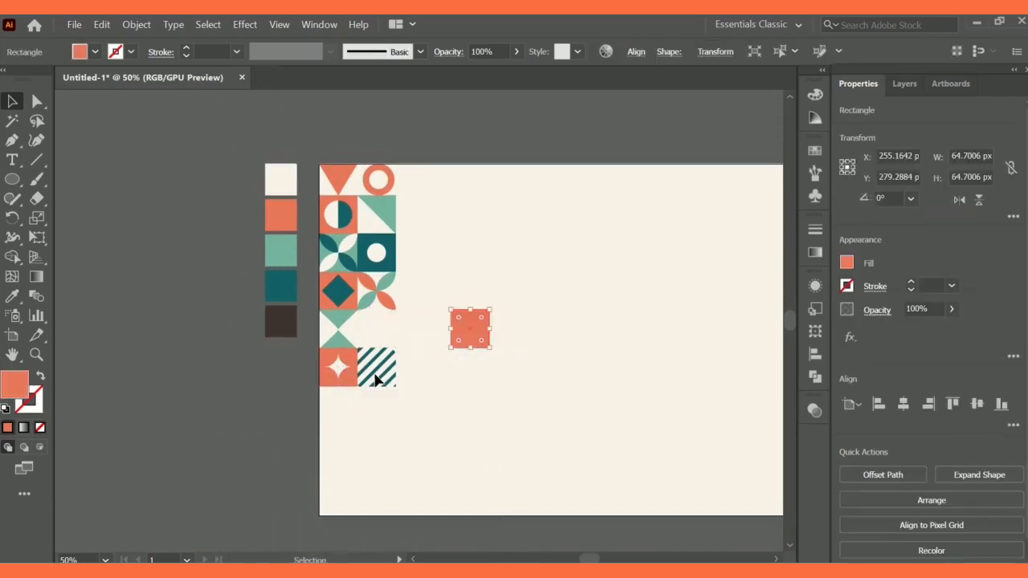
drag(378, 371, 372, 332)
drag(477, 340, 671, 342)
click(517, 409)
Move the orange square to the top of the third column beside the ring tile and shrink it to about 53 px square
scroll(632, 408, up, 2)
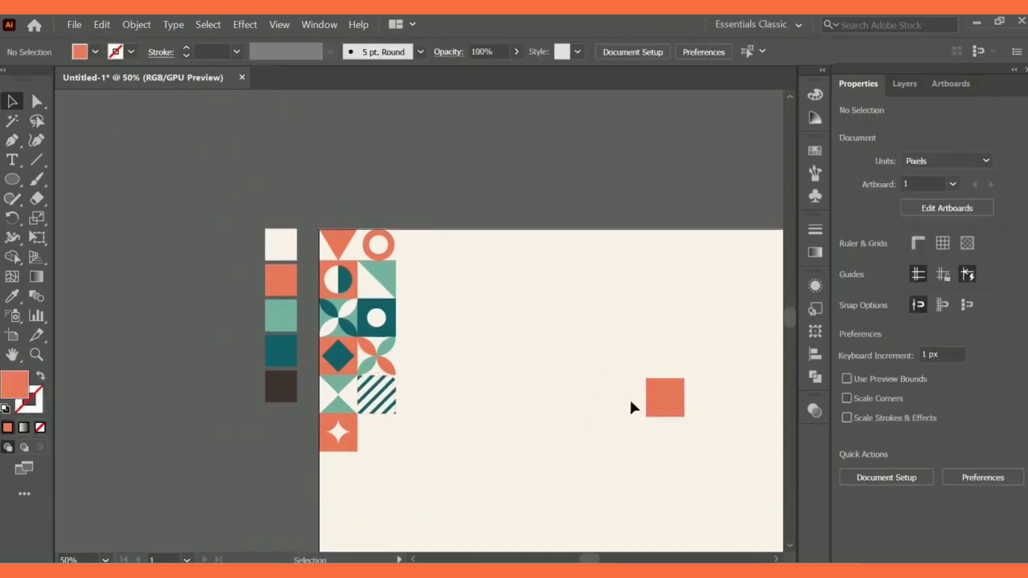
drag(667, 397, 426, 248)
key(ctrl+plus)
key(ctrl+plus)
key(ctrl+plus)
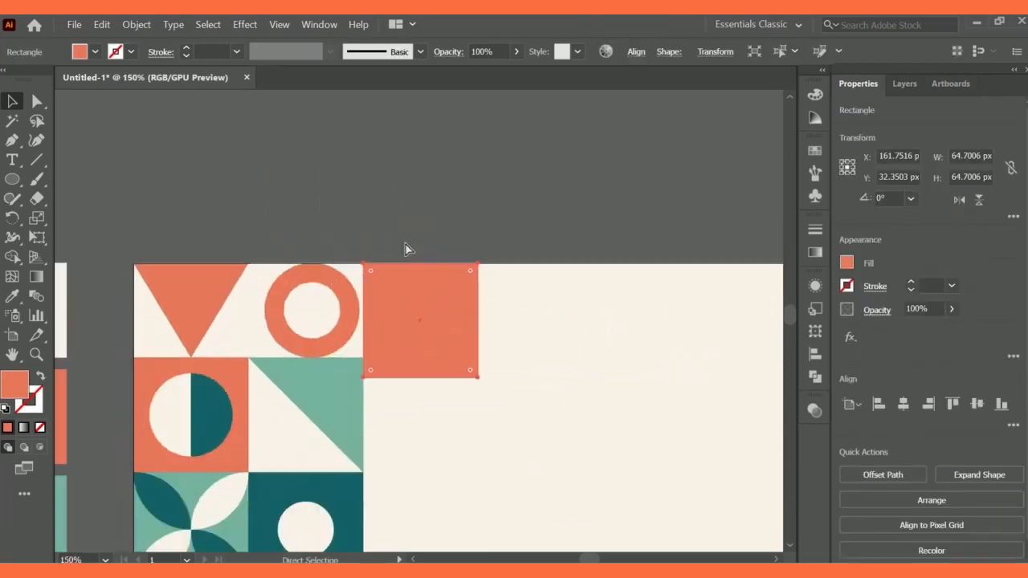
drag(475, 376, 468, 361)
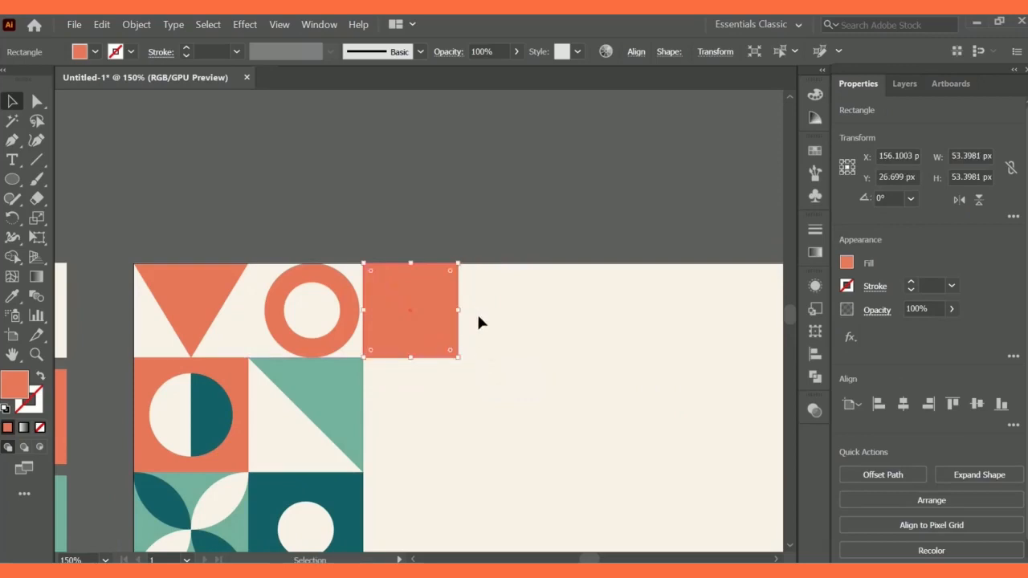
Recolour the third column's top square with the dark teal sampled from the white-circle tile and deselect it
click(12, 296)
scroll(249, 419, down, 1)
scroll(249, 419, down, 1)
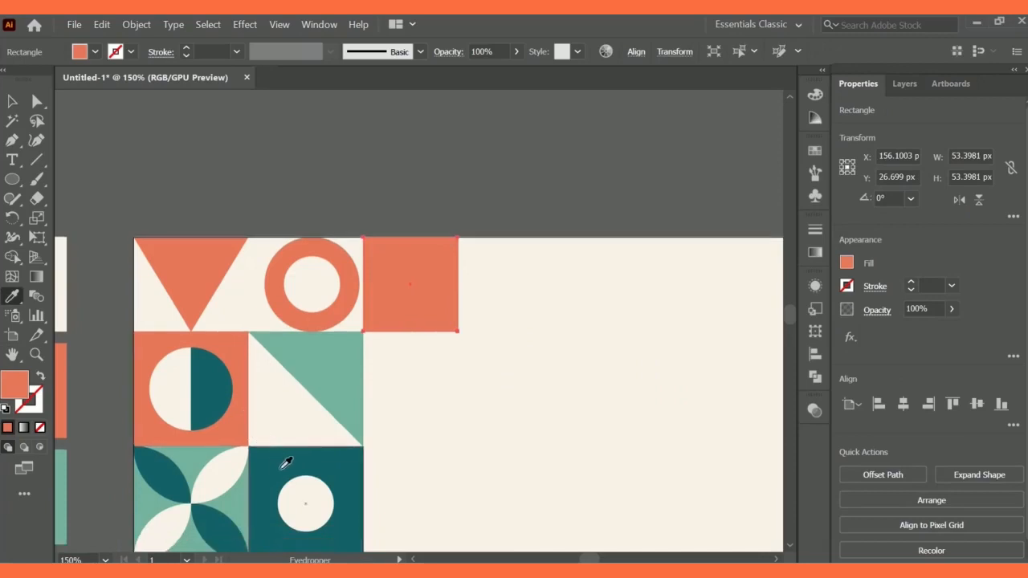
click(280, 453)
click(12, 102)
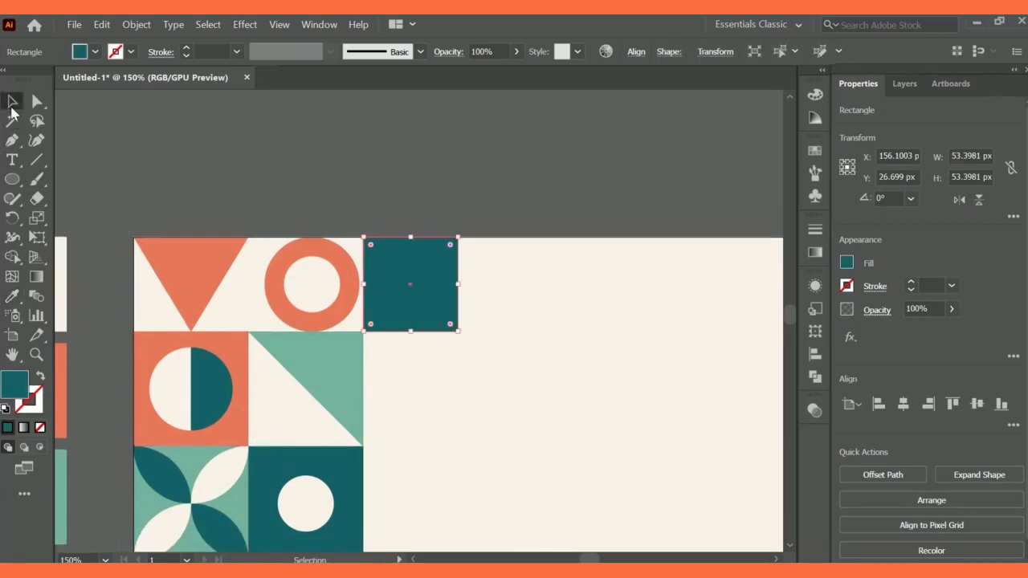
click(541, 486)
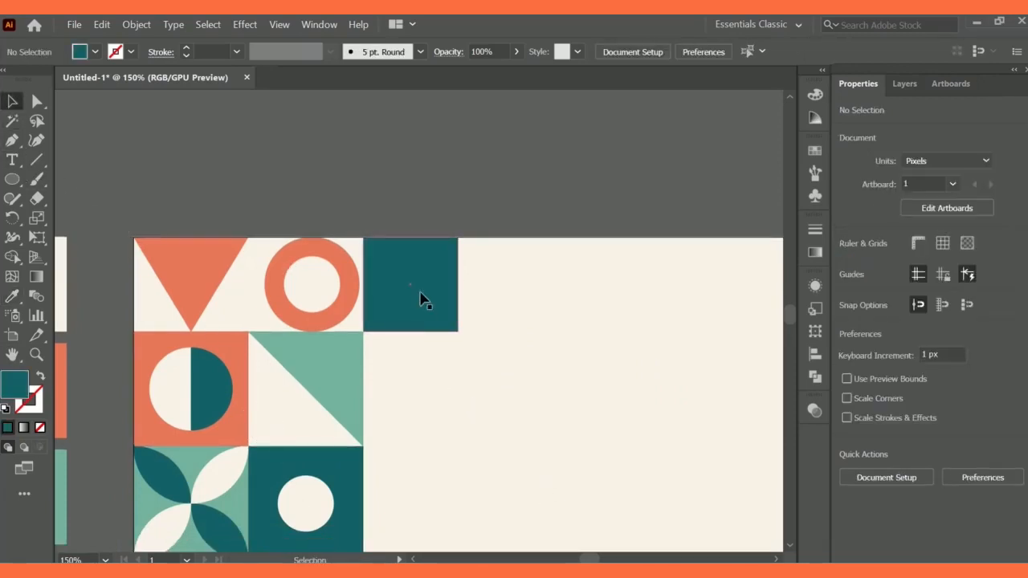
Delete the dark teal square beside the ring tile from the third column
drag(420, 292, 419, 386)
drag(411, 435, 411, 447)
drag(459, 394, 466, 388)
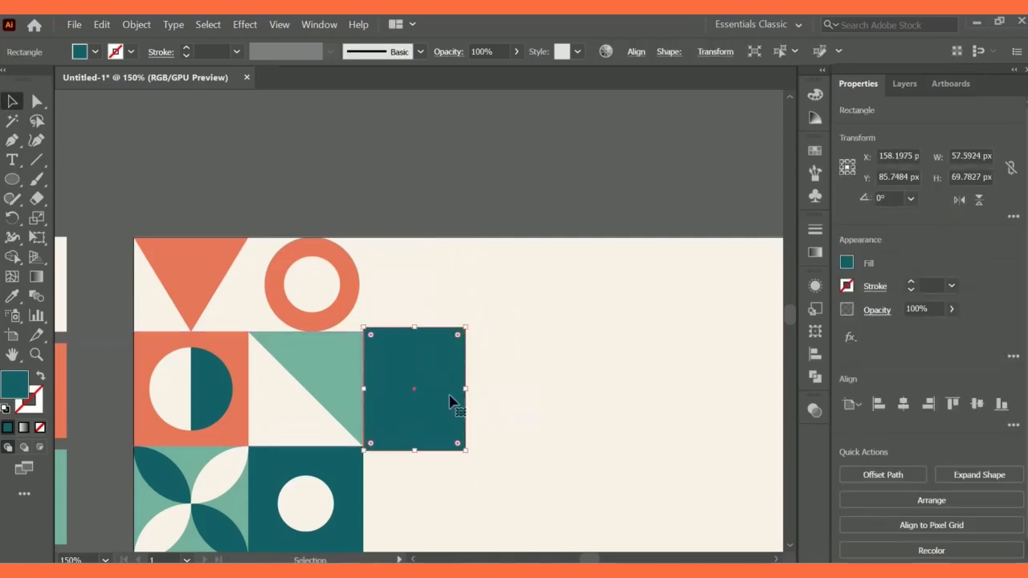
key(Delete)
Copy the orange triangle to the top of the third column beside the ring and flip the copy vertically
click(218, 276)
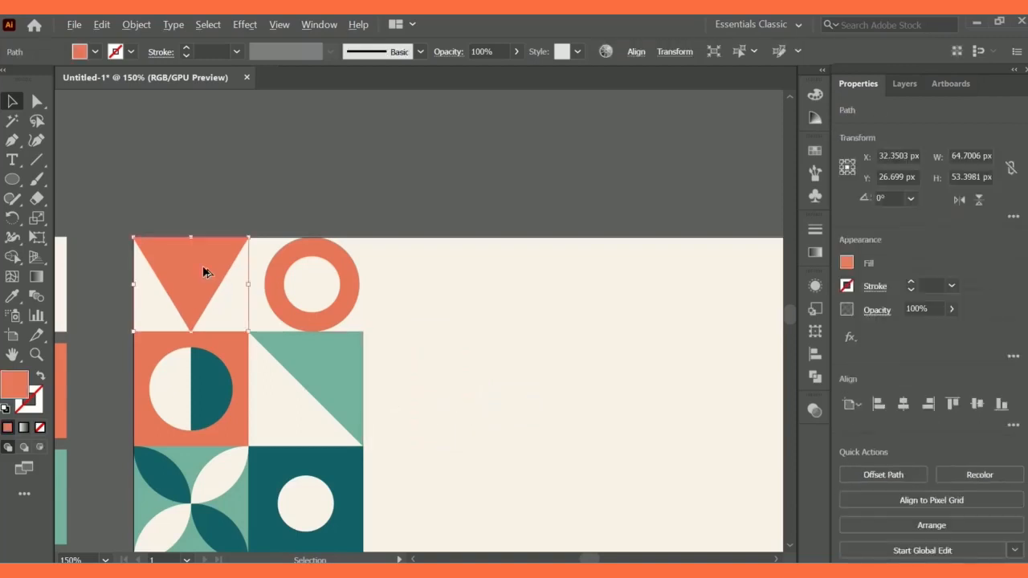
drag(219, 276, 434, 274)
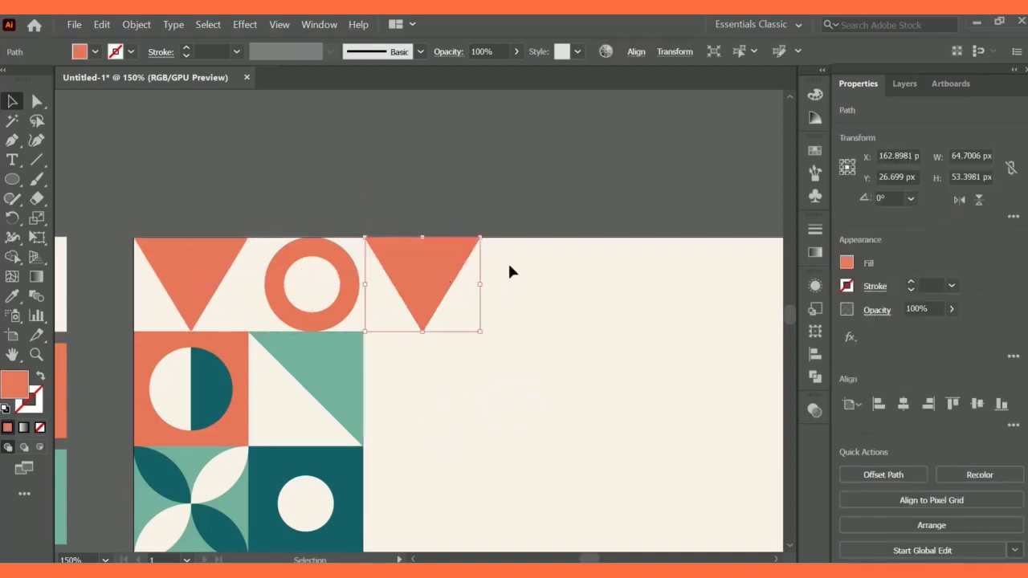
click(979, 199)
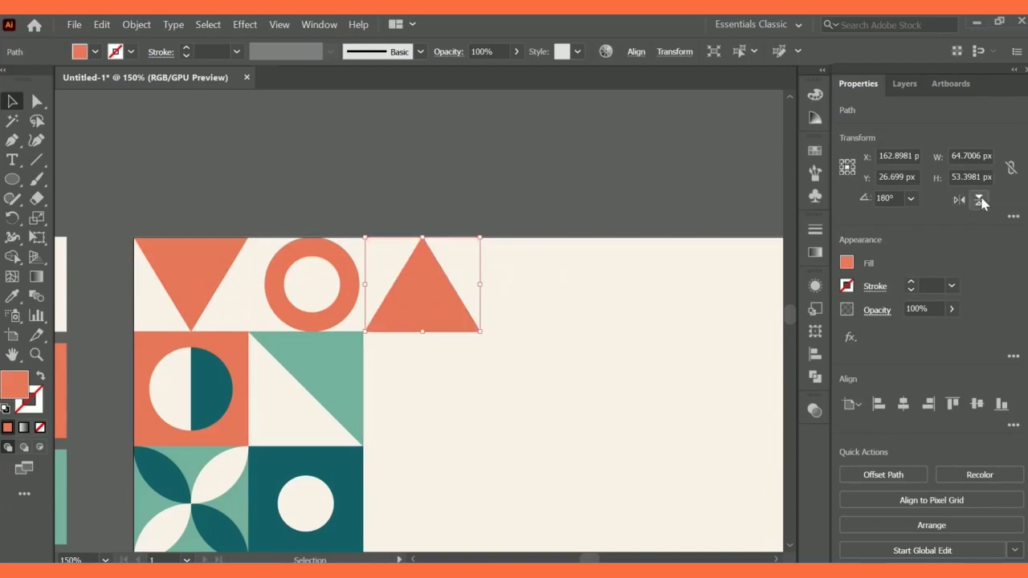
Recolour the third column's triangle with the light green sampled from the leaf tile's background
click(12, 297)
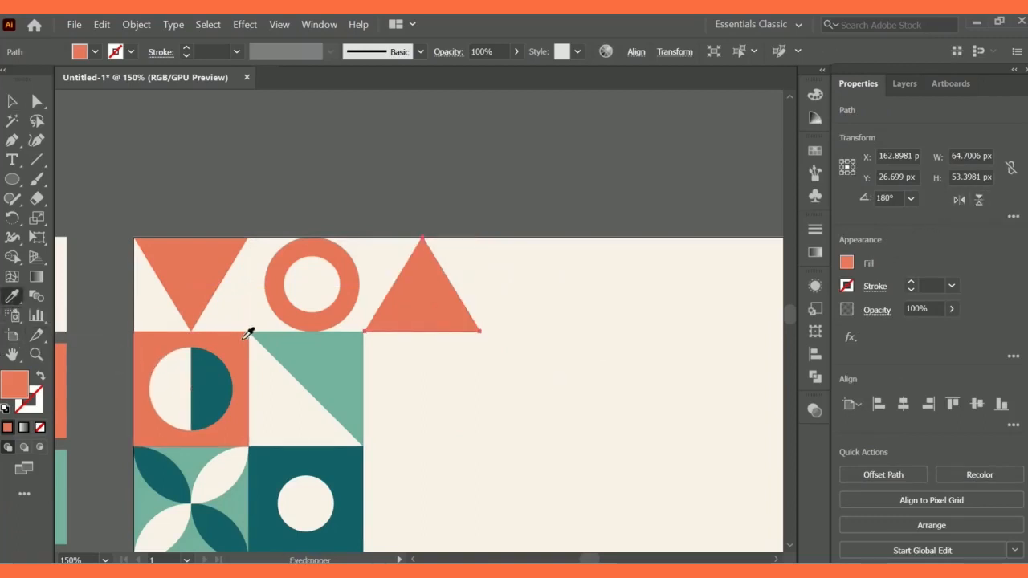
click(246, 489)
click(12, 102)
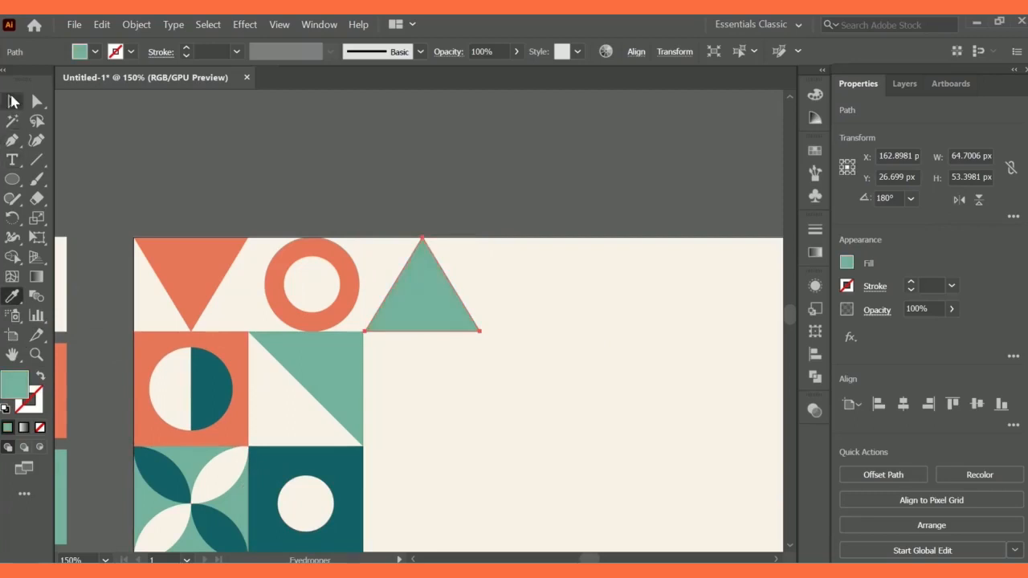
Recolour the orange ring with the dark teal sampled from the half-circle tile and deselect it
click(285, 300)
click(12, 297)
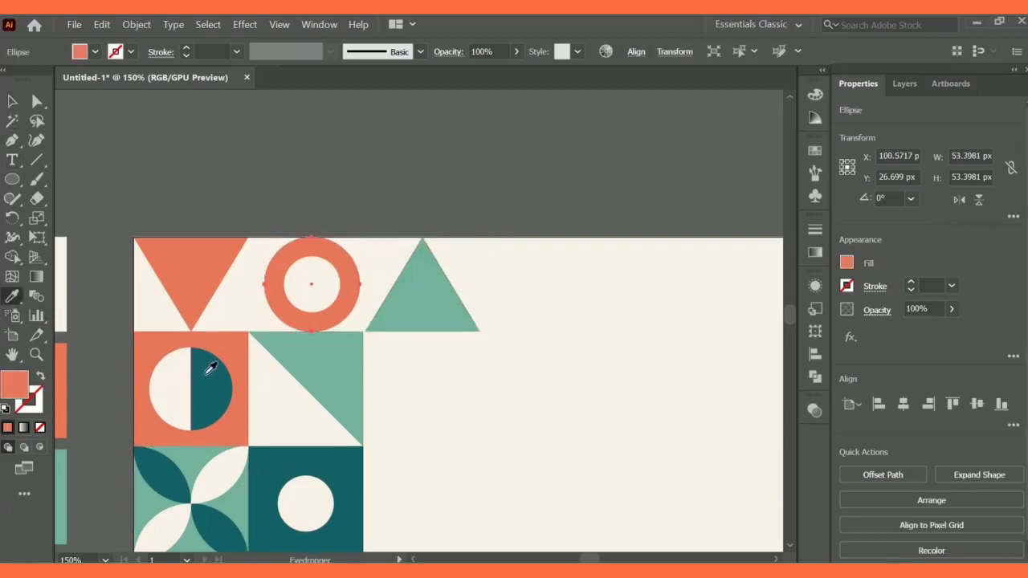
click(207, 361)
click(12, 102)
click(415, 171)
Nudge the green triangle slightly left so its base starts at the second column's right edge
scroll(470, 332, down, 2)
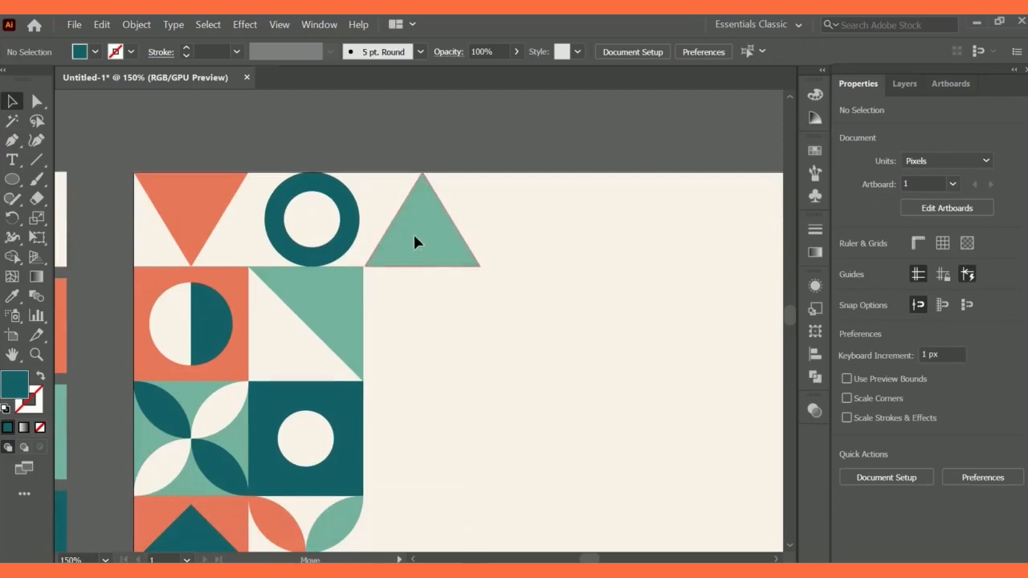
click(414, 239)
click(490, 358)
Copy the dark teal square from the white-circle tile onto the empty artboard area and deselect it
scroll(484, 371, down, 2)
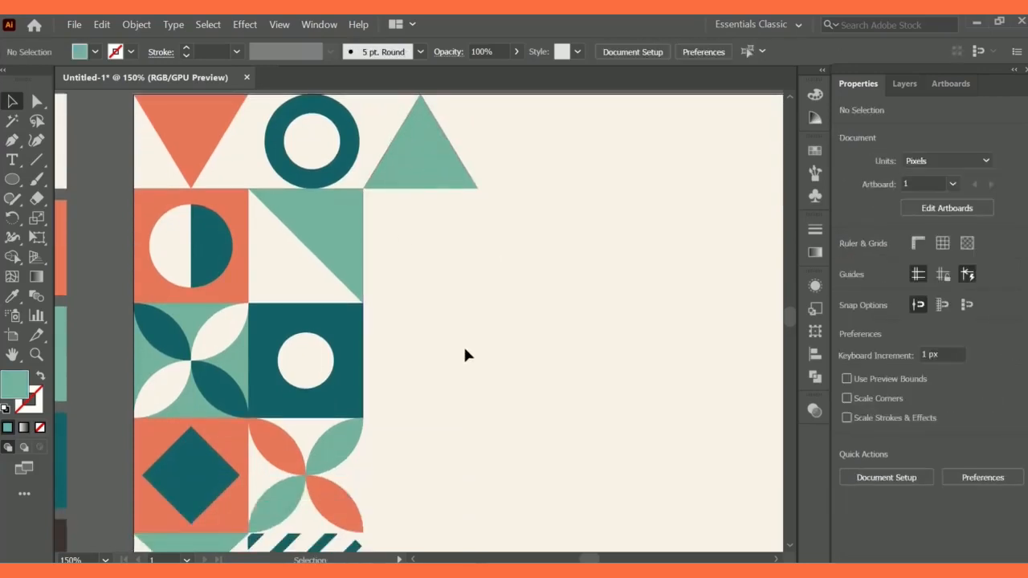
scroll(466, 353, down, 1)
click(351, 374)
drag(351, 375, 588, 338)
click(527, 207)
Draw a horizontal line about 98 px long across the copied square's upper edge with the Pen tool
key(p)
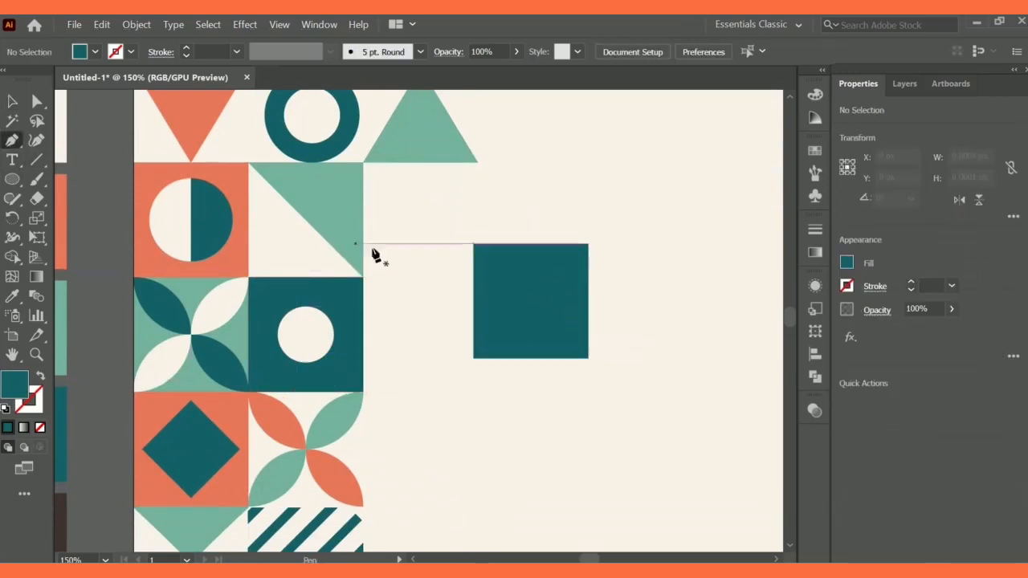
click(441, 243)
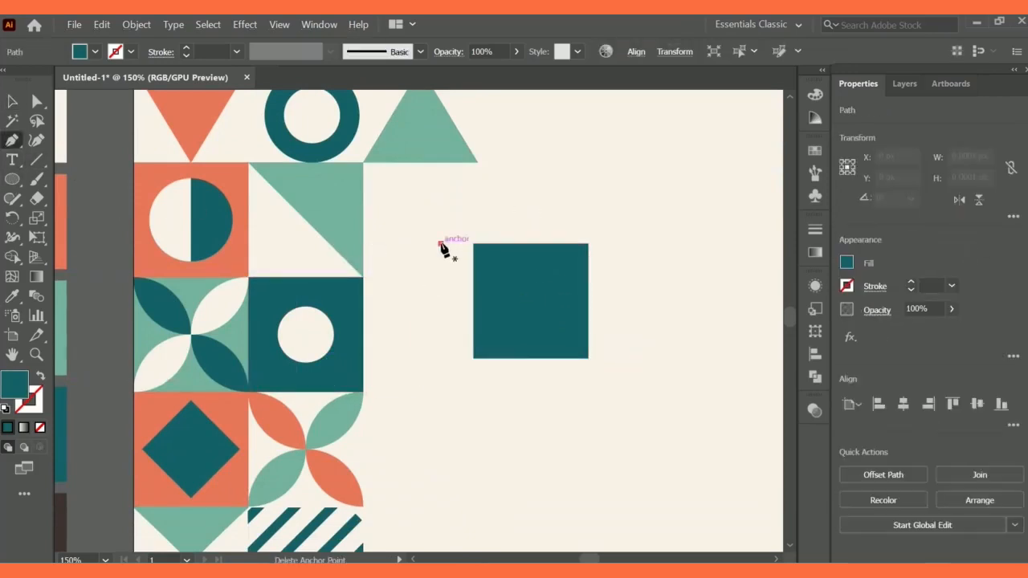
shift+click(614, 252)
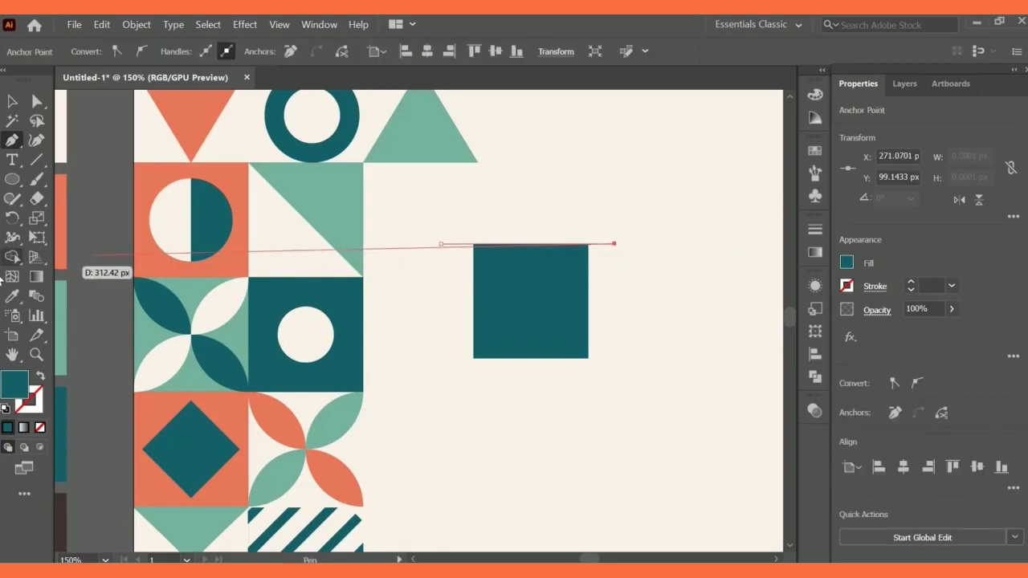
Swap the line's fill and stroke so it is dark teal and set the stroke weight to 4 pt
click(12, 296)
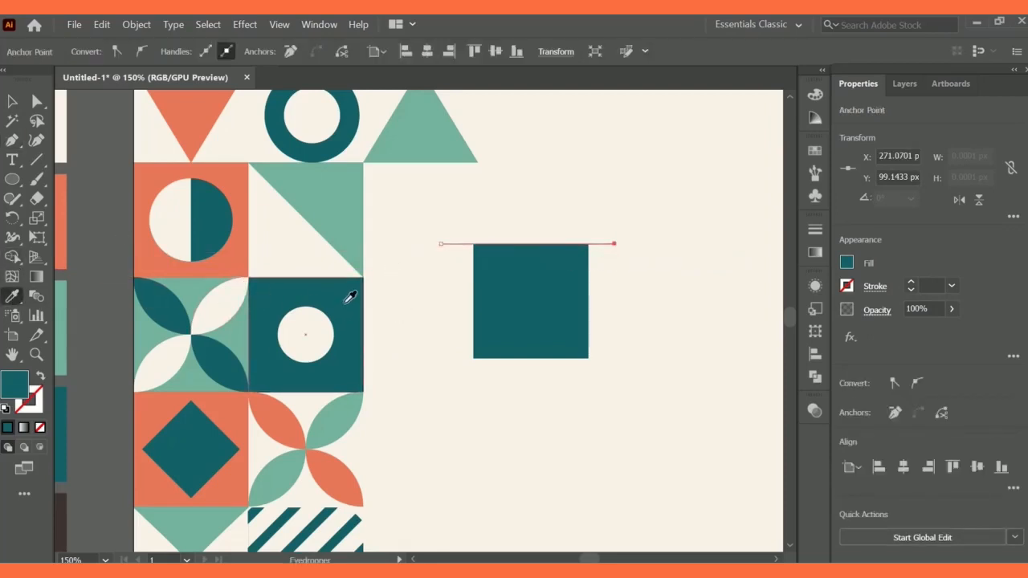
click(41, 377)
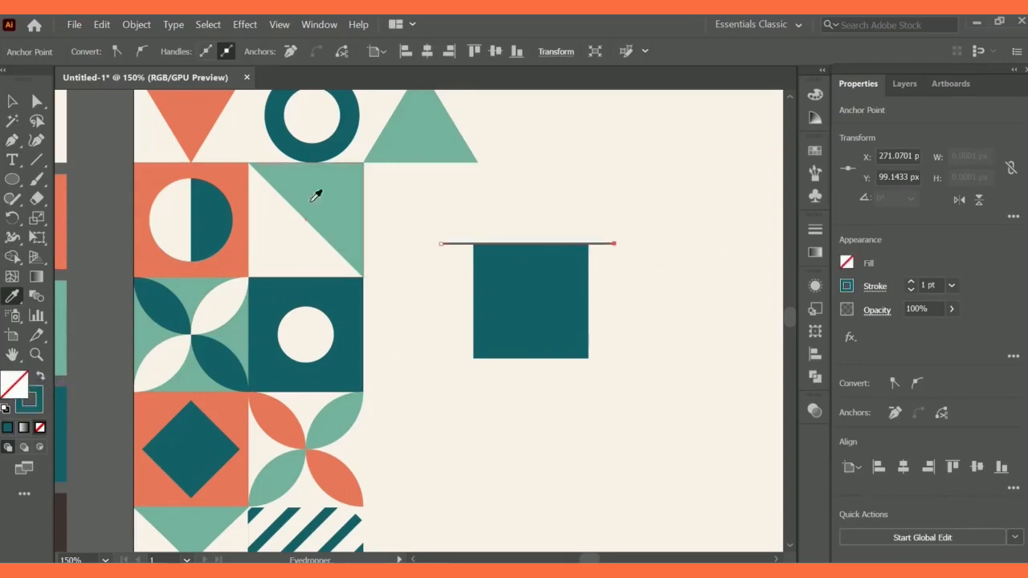
click(951, 285)
click(964, 360)
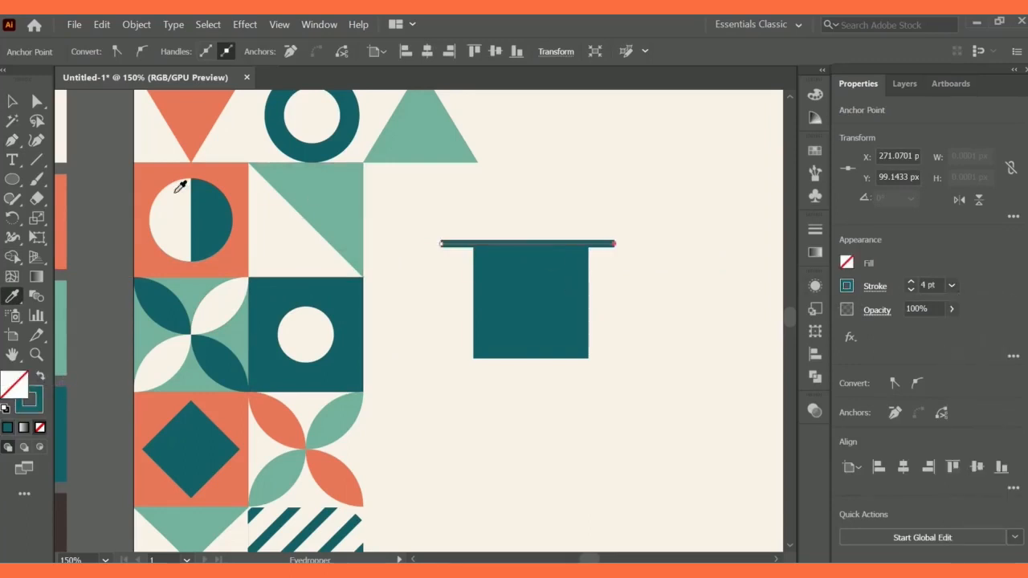
Copy the line straight down to the square's lower edge and blend both lines into evenly spaced stripes
click(11, 102)
drag(599, 245, 603, 361)
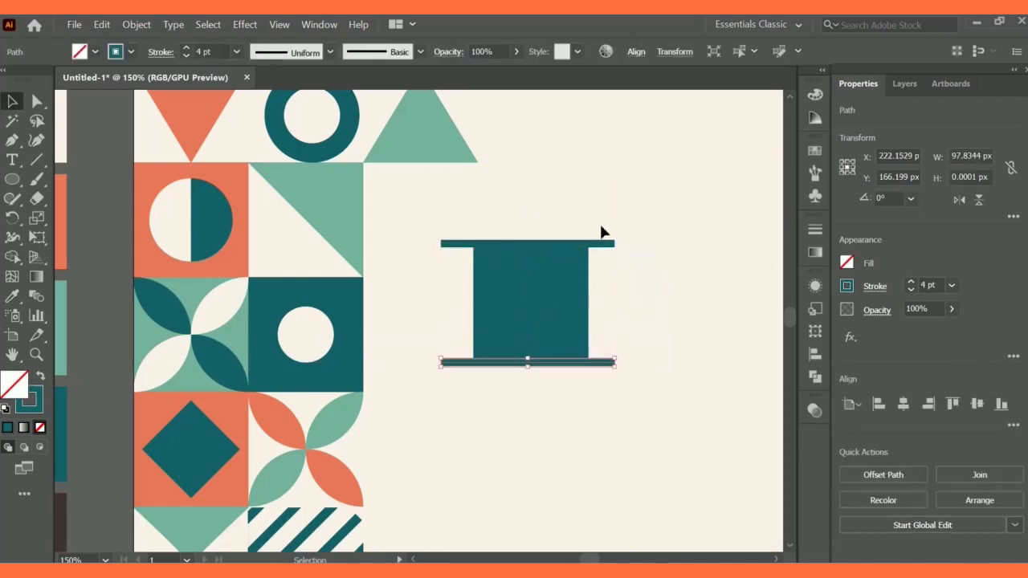
drag(602, 229, 619, 389)
key(ctrl+alt+b)
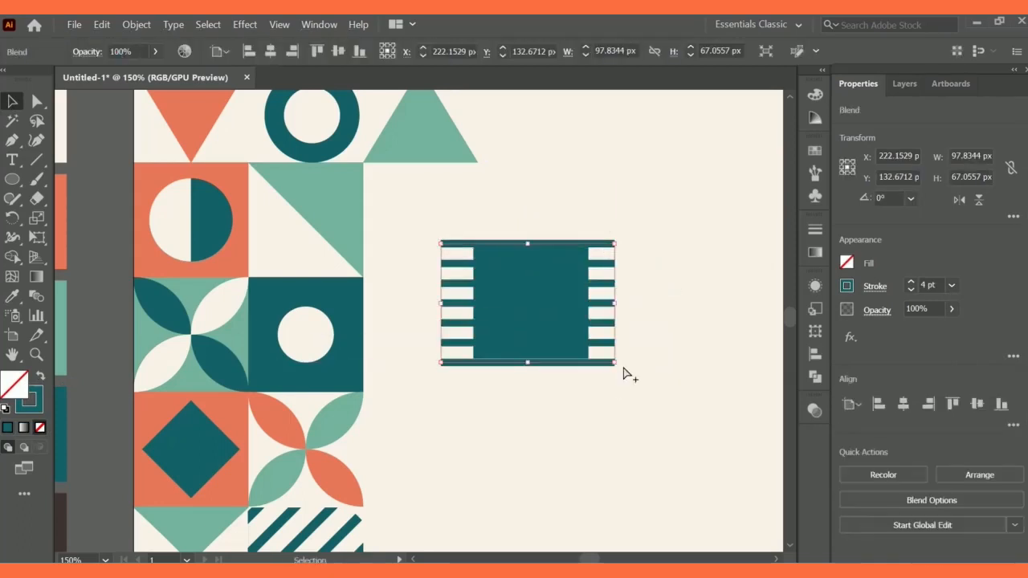
Bring the dark teal square to the front of the blended stripes
click(550, 270)
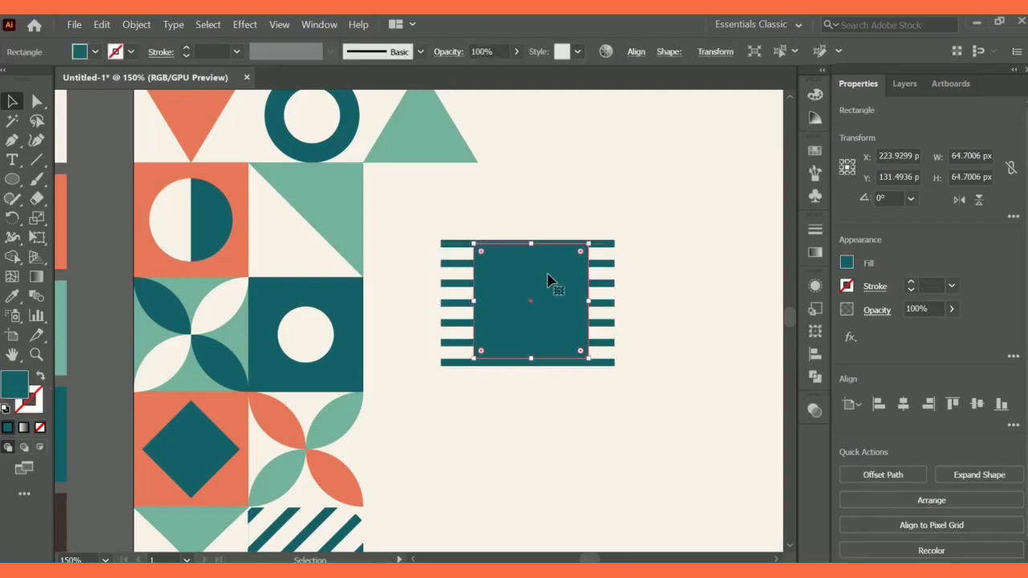
right_click(504, 223)
mouse_move(562, 490)
click(711, 489)
Try to clip the stripes with the square and place the tile below the third column's green triangle
drag(479, 200, 580, 413)
right_click(552, 302)
click(615, 428)
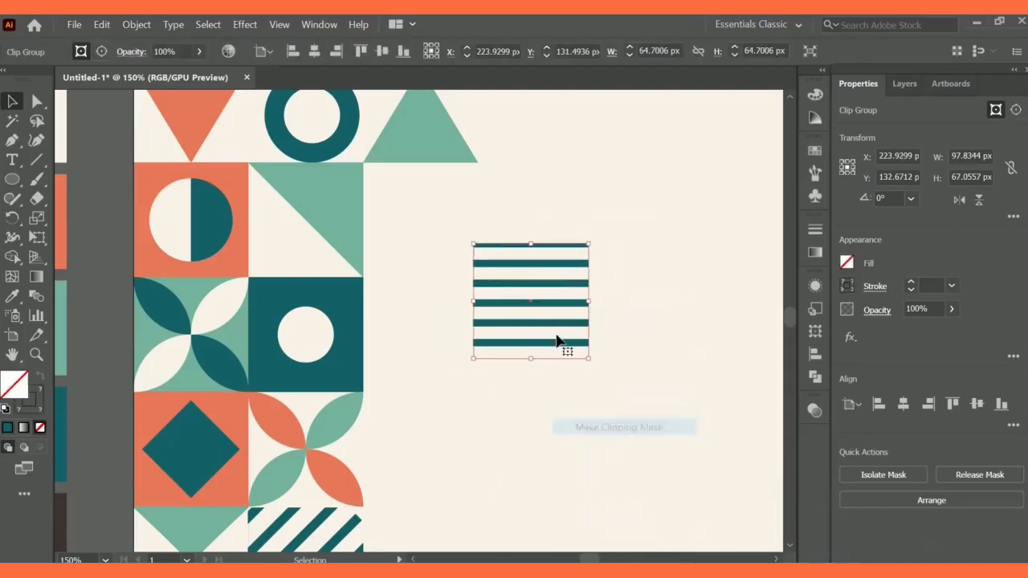
drag(532, 311, 422, 225)
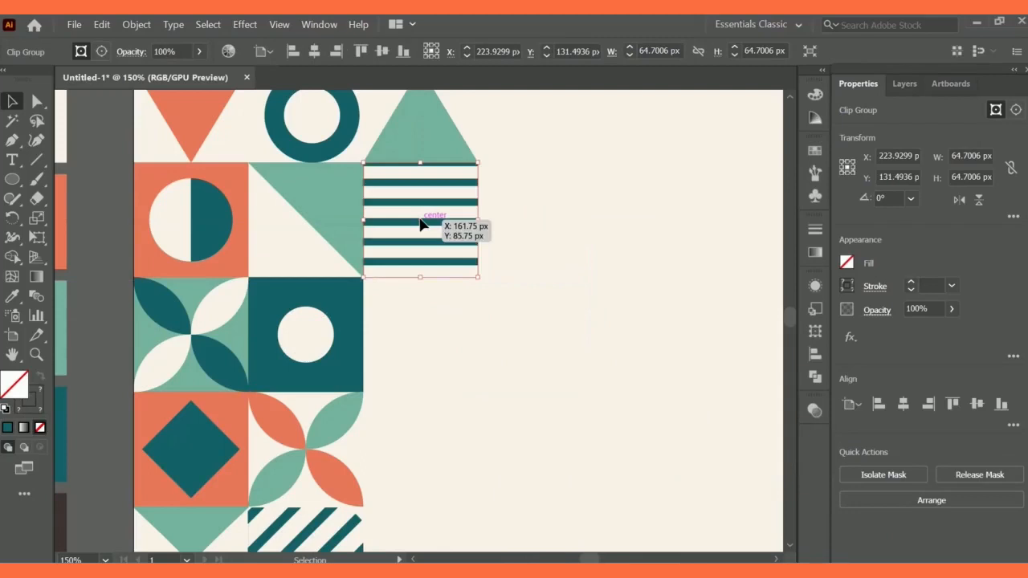
click(511, 241)
Undo the striped tile's move and its clipping mask
key(ctrl+z)
key(ctrl+z)
key(ctrl+z)
Move the stripe blend slightly down and reduce its height to bring the outer stripes closer to the square's edges
click(547, 336)
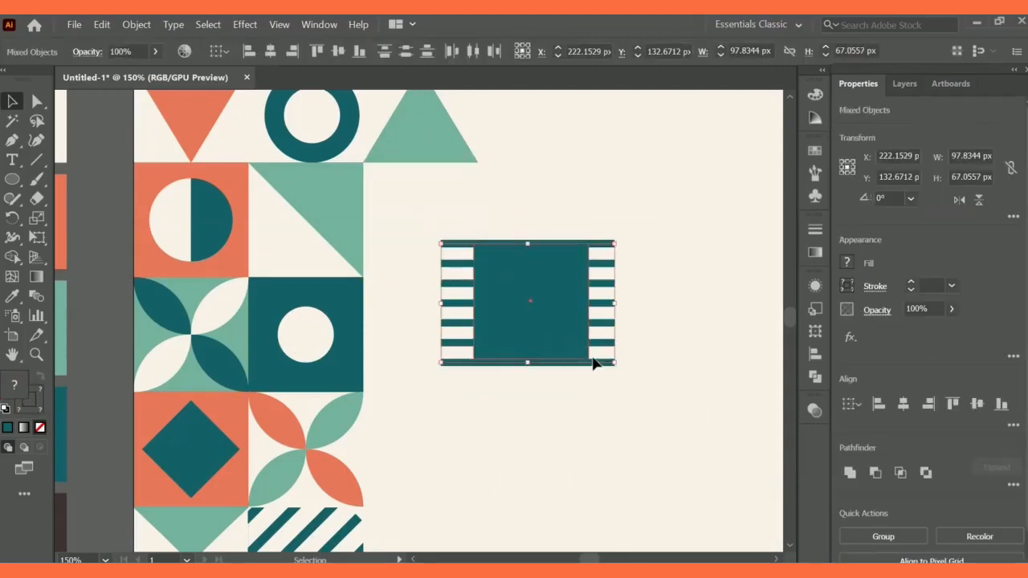
click(615, 342)
drag(606, 362, 607, 365)
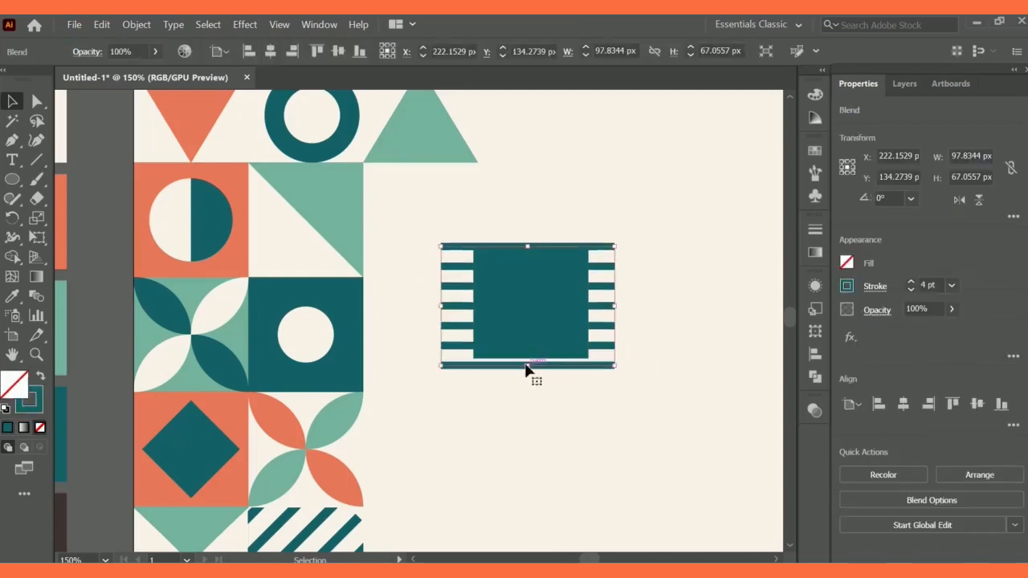
drag(527, 365, 527, 360)
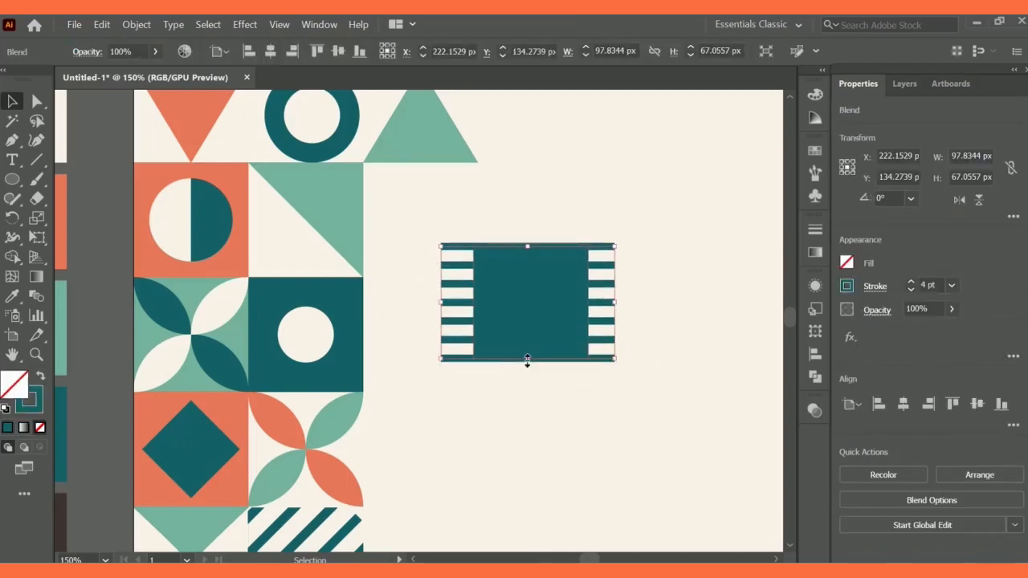
Try masking the compressed stripes with the square and moving the tile into the third column's second row
shift+click(568, 327)
right_click(568, 327)
click(606, 444)
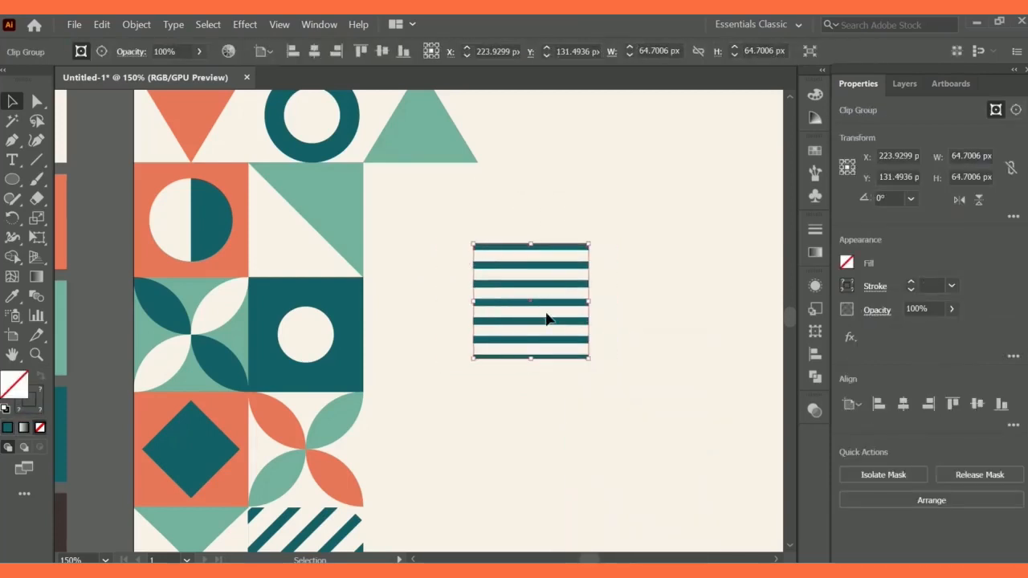
drag(546, 316, 419, 222)
click(529, 251)
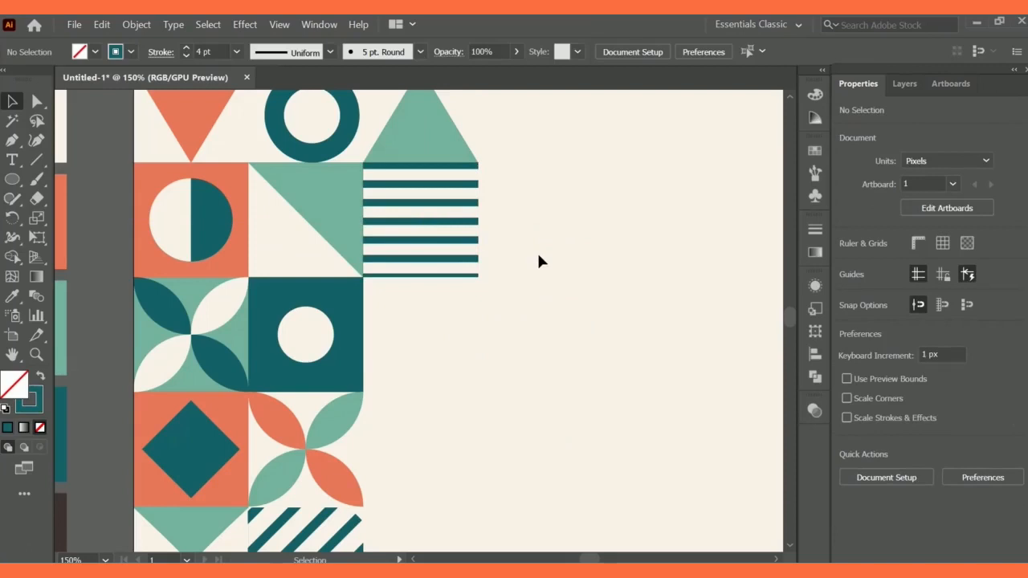
Undo the mask and try shrinking the stripes and square together to about 61 px high before clipping them
click(413, 277)
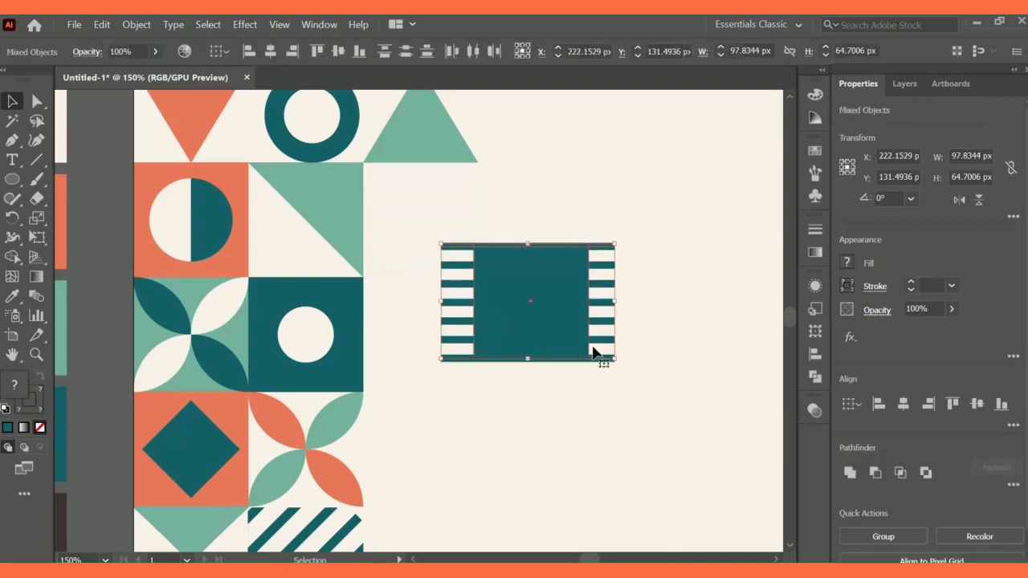
drag(528, 360, 533, 351)
click(631, 318)
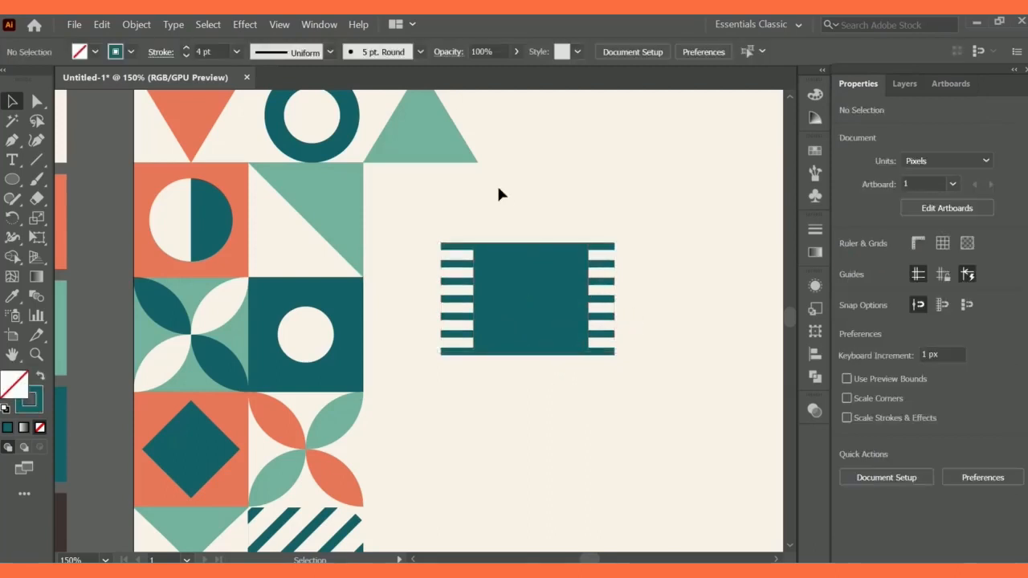
click(592, 343)
right_click(574, 327)
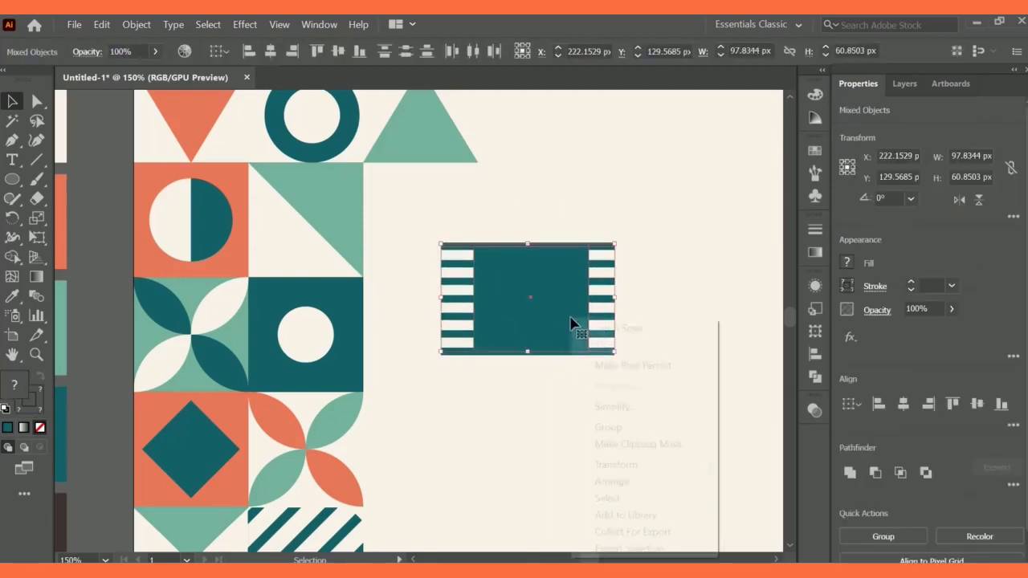
click(631, 444)
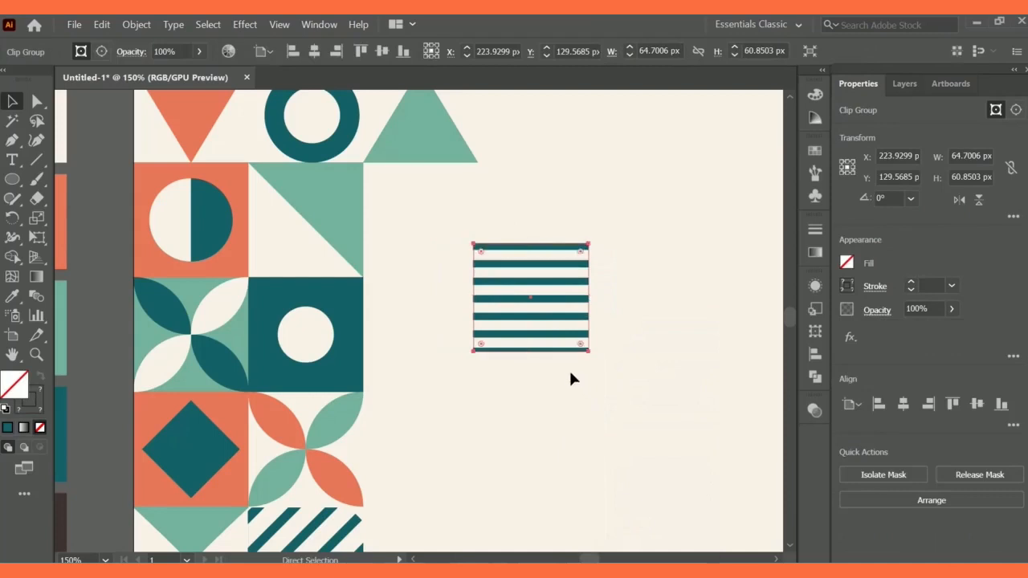
key(ctrl+z)
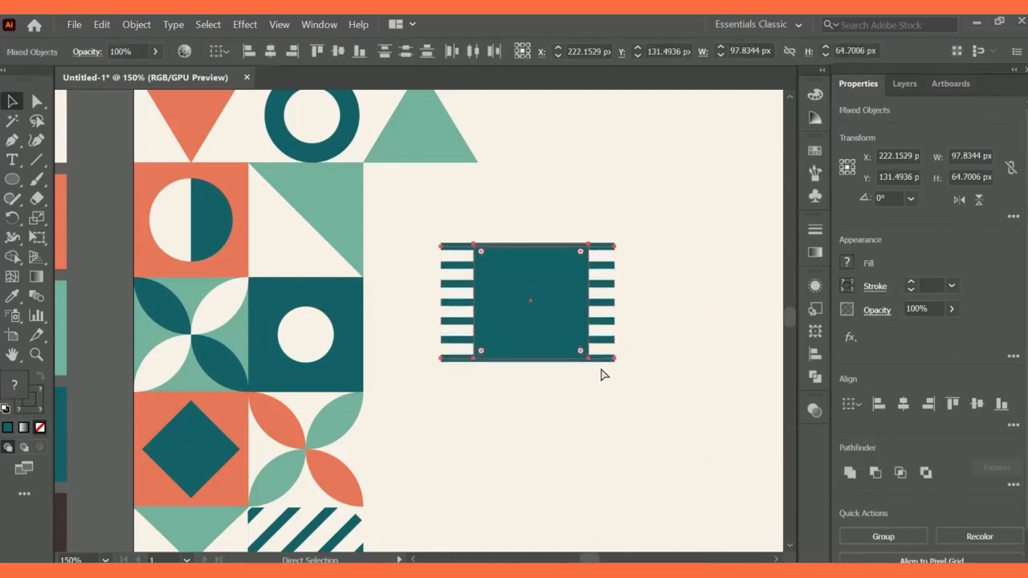
Undo back to the uncompressed stripe blend, reduce its height to about 61 px and deselect it
key(ctrl+alt+b)
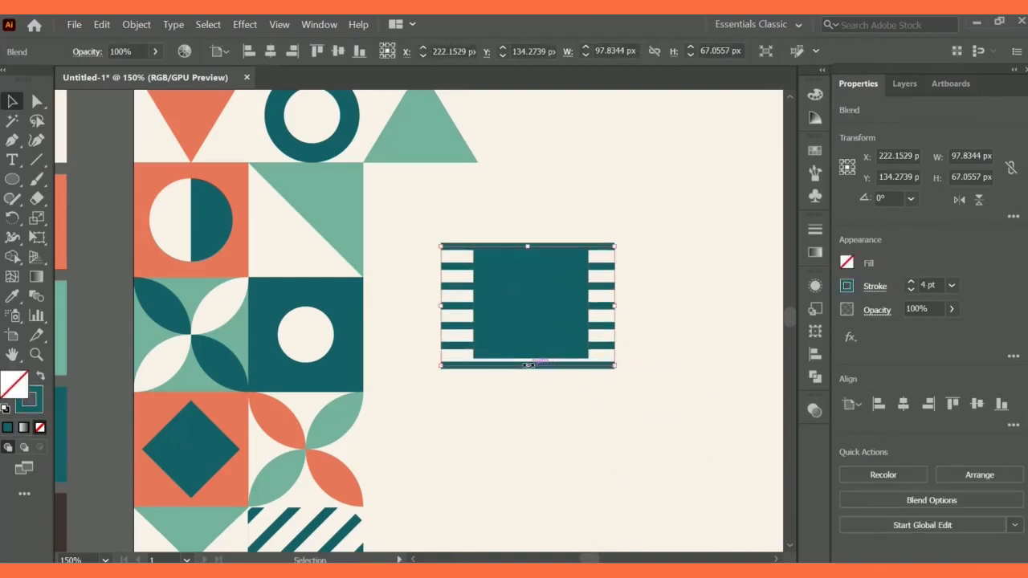
drag(529, 365, 528, 355)
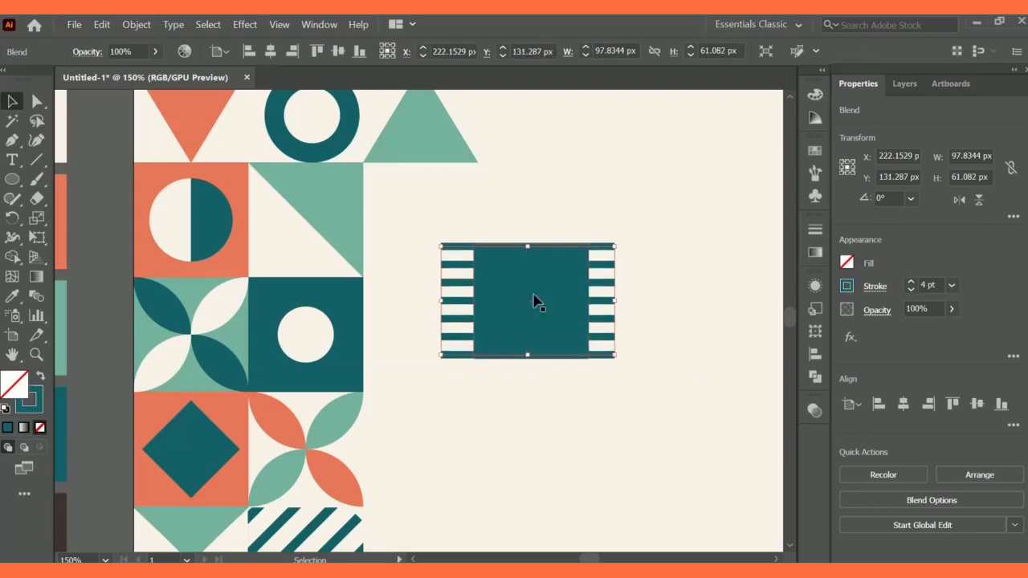
click(571, 229)
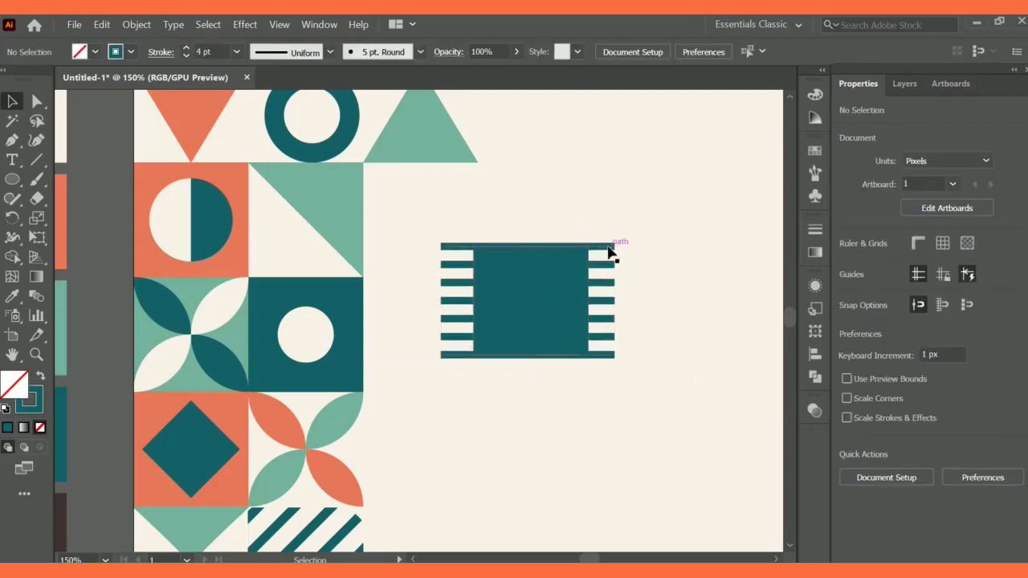
Adjust the upper edge of the stripe blend to line up the first stripe with the square's upper edge
click(615, 245)
drag(527, 246, 527, 250)
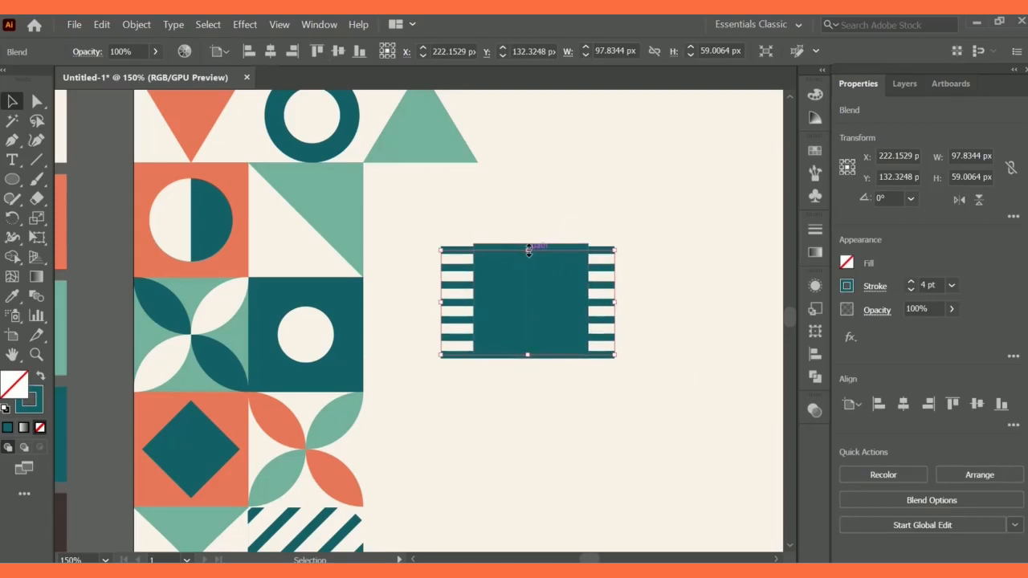
drag(528, 251, 528, 245)
Clip the horizontal stripes with the square and move the striped tile into the third column's second row
shift+click(567, 372)
right_click(555, 324)
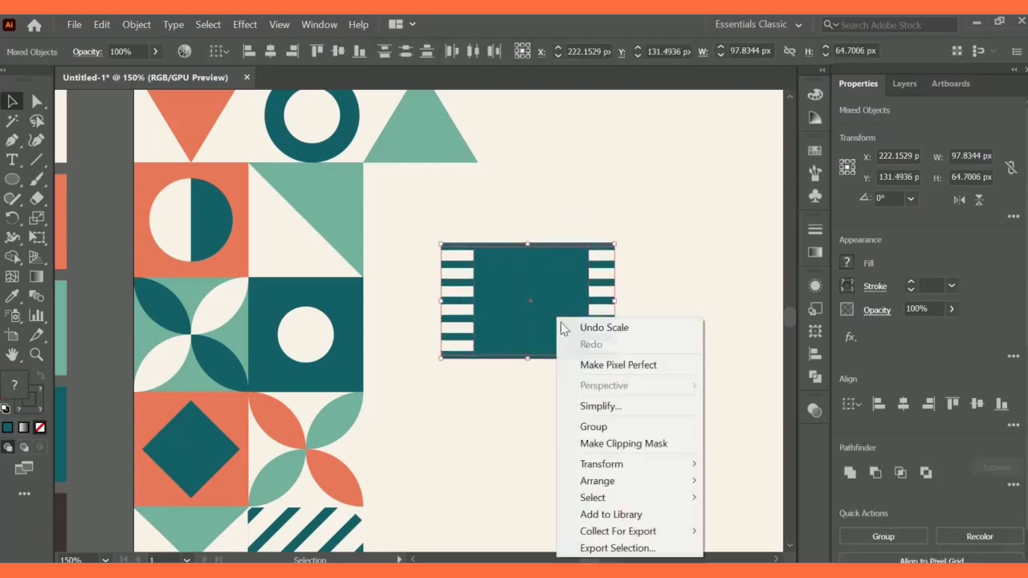
click(617, 444)
drag(533, 303, 420, 220)
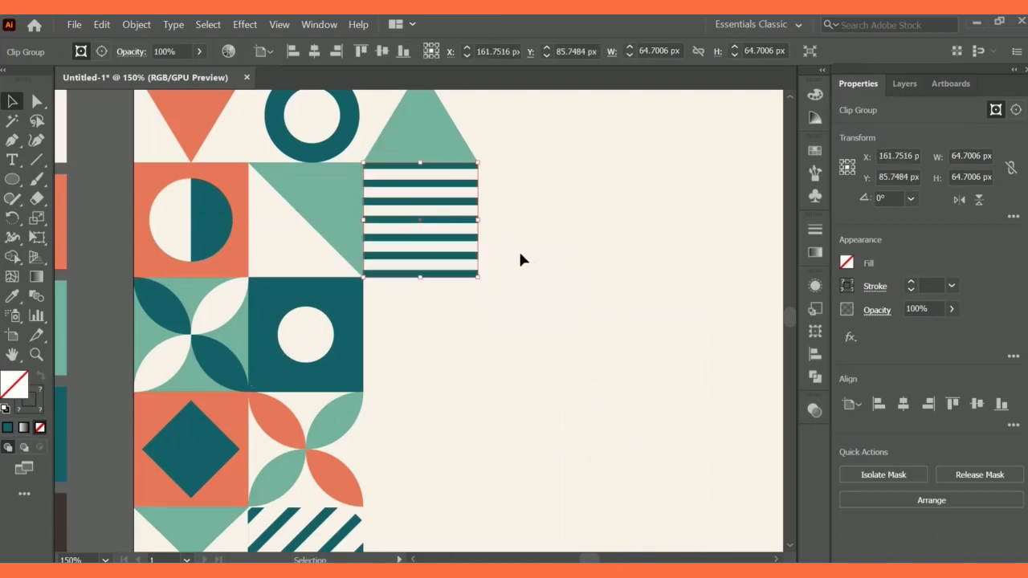
click(539, 276)
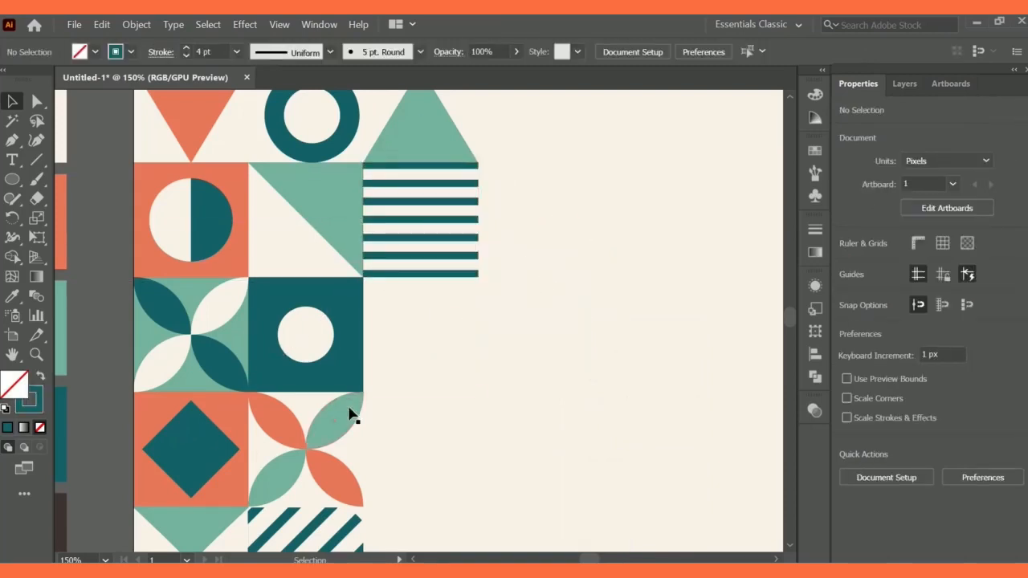
Duplicate the first column's two-triangle hourglass tile into the third column's third row
scroll(351, 413, down, 2)
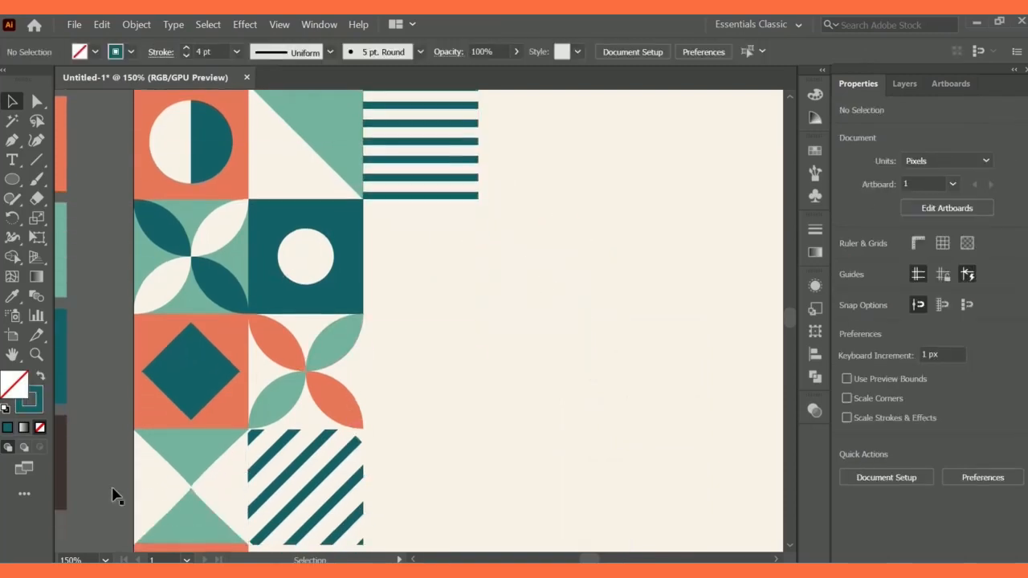
click(207, 512)
drag(192, 490, 420, 257)
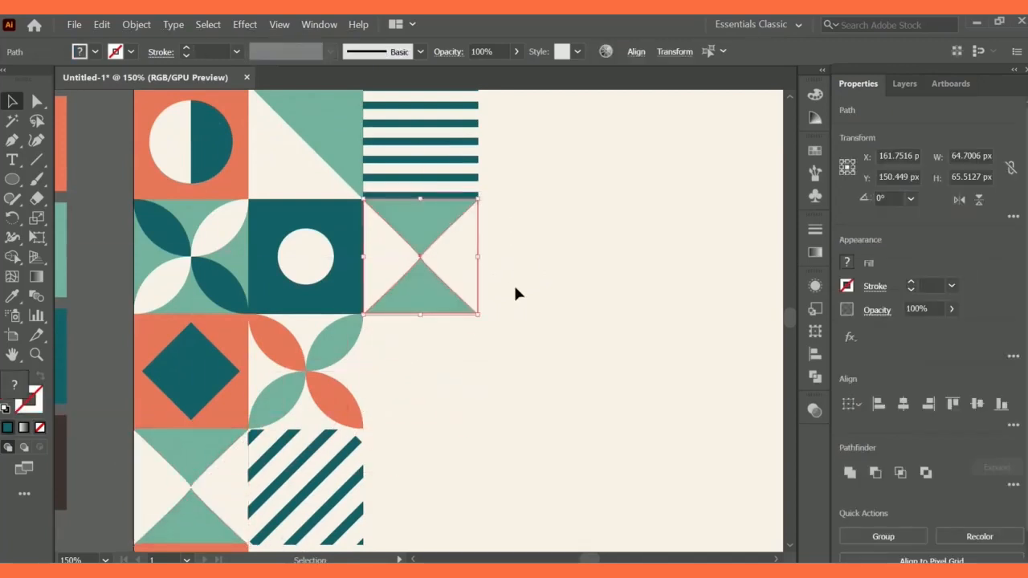
click(435, 335)
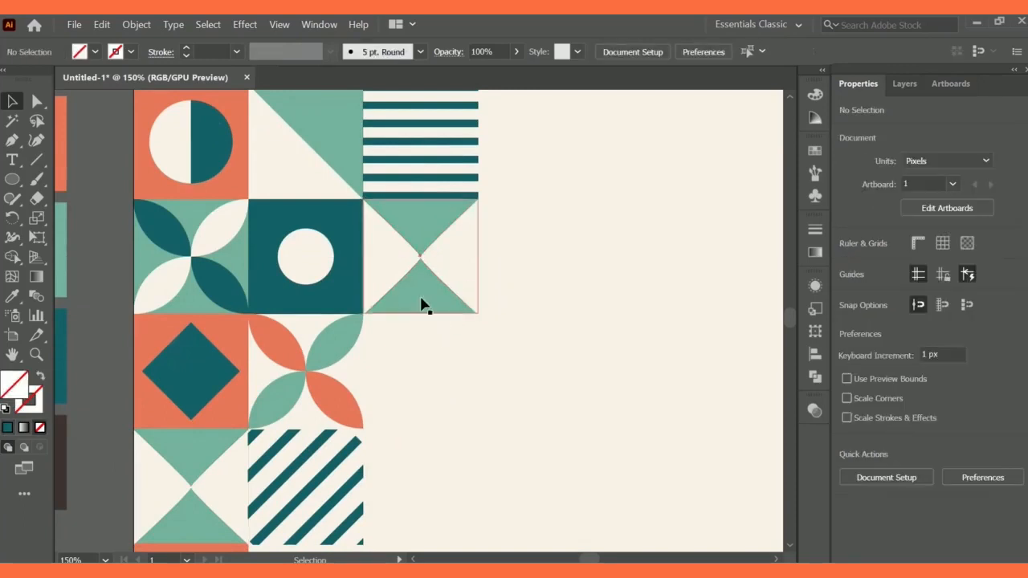
Recolour the green triangles of the third column's hourglass tile with the orange of the first column's tiles
click(423, 306)
click(12, 295)
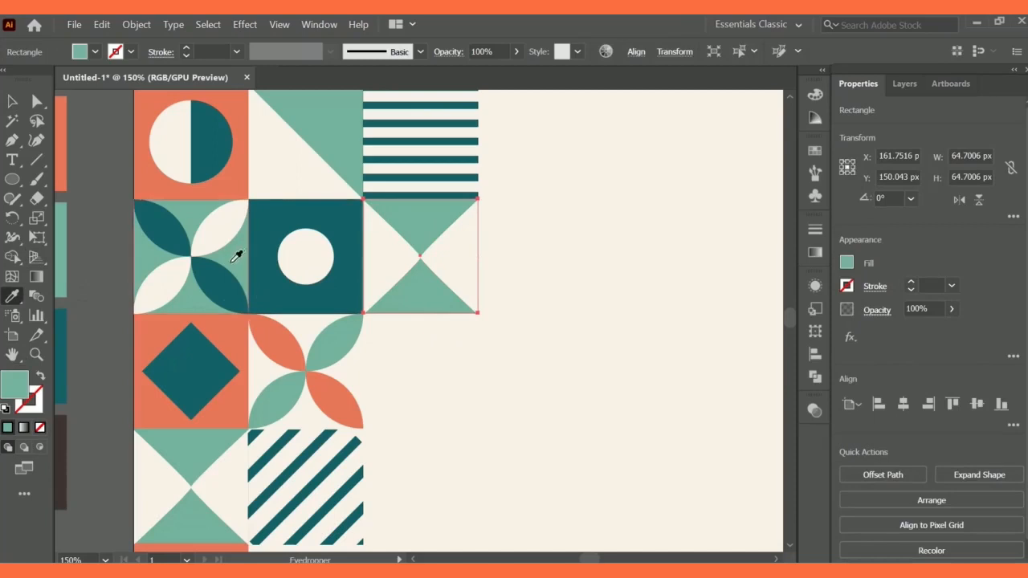
click(220, 321)
click(12, 103)
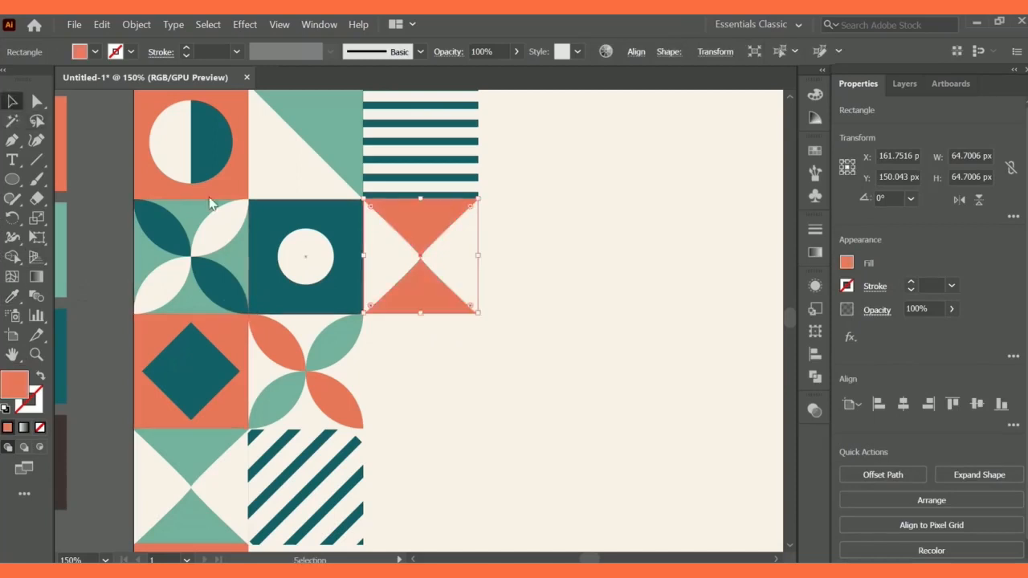
click(580, 359)
Duplicate the dark teal circle tile into the third column's fourth row and enlarge its cream circle to about 44.4 px
scroll(581, 363, down, 1)
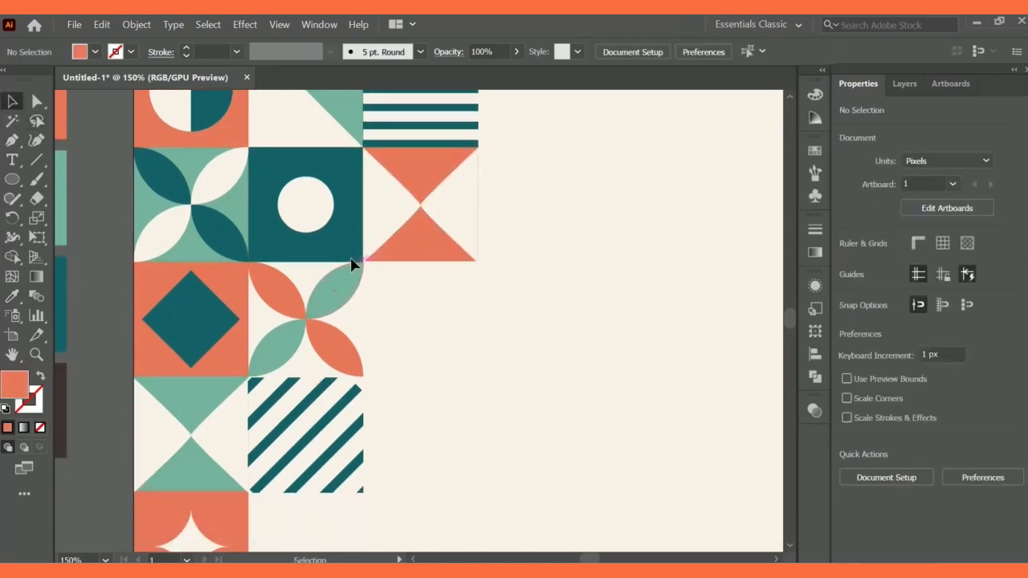
click(351, 204)
shift+click(310, 204)
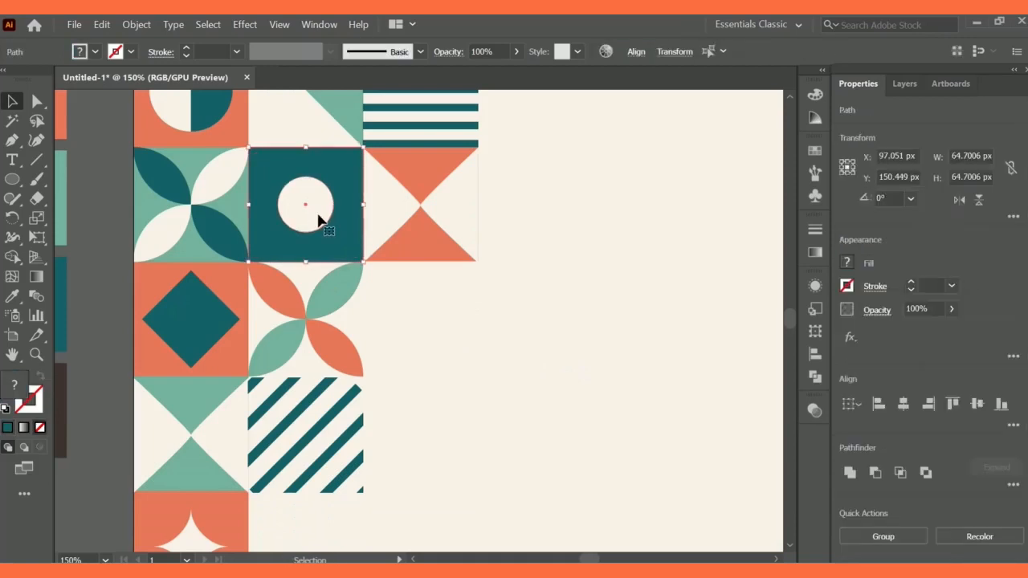
drag(318, 219, 463, 364)
click(514, 333)
click(421, 336)
drag(431, 325, 418, 314)
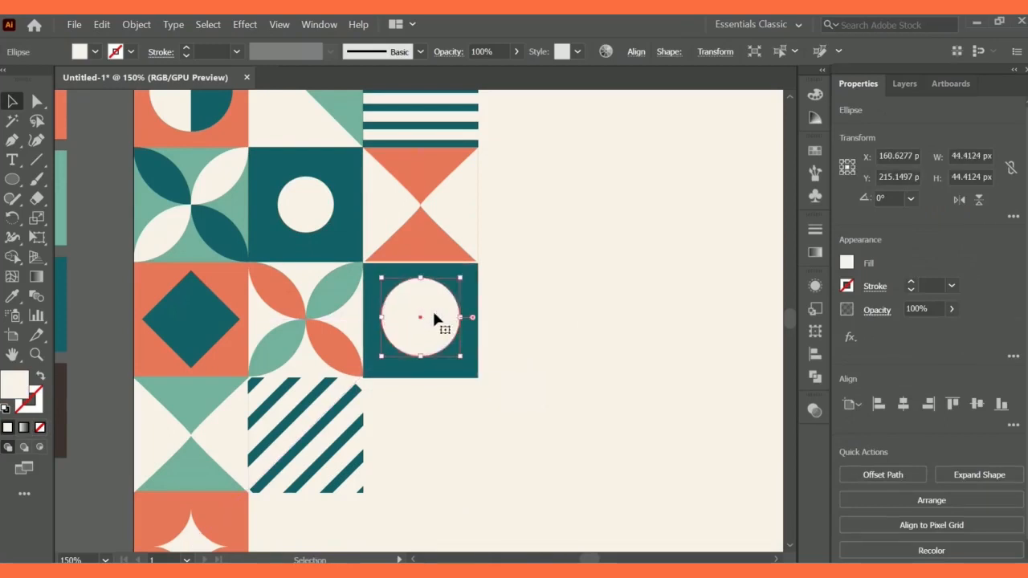
Recolour the square behind the enlarged circle light green, sampled from the first column's leaf tile
click(484, 282)
click(474, 283)
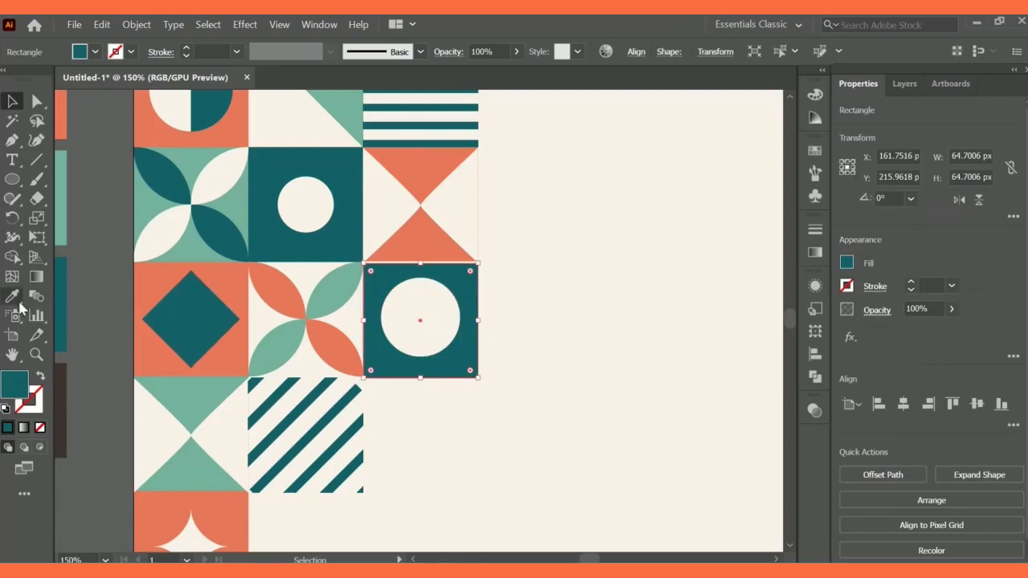
click(14, 297)
click(195, 253)
click(12, 110)
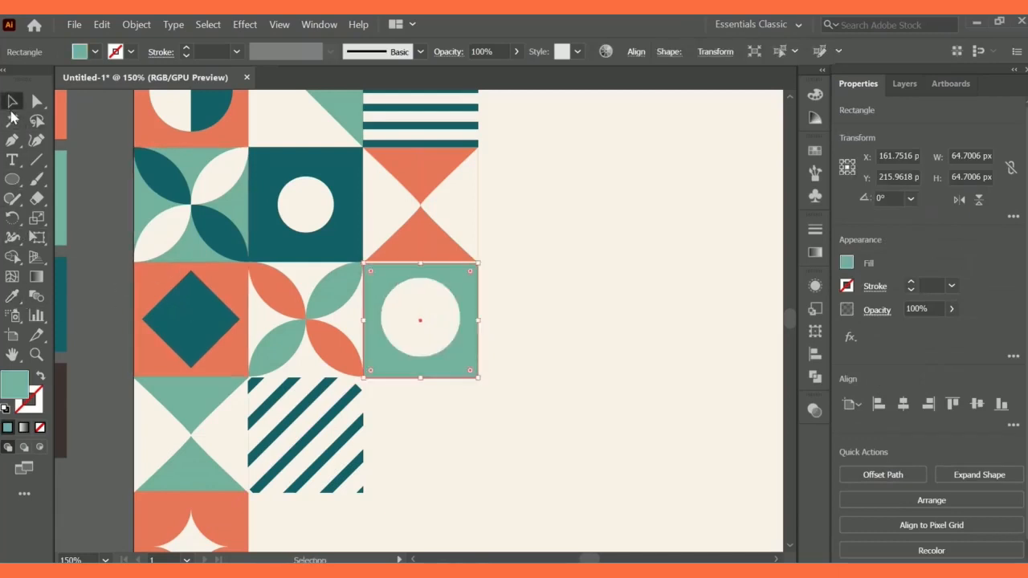
Move the light green square and its circle together so the tile sits flush beneath the orange hourglass tile
shift+click(413, 334)
drag(413, 335, 421, 322)
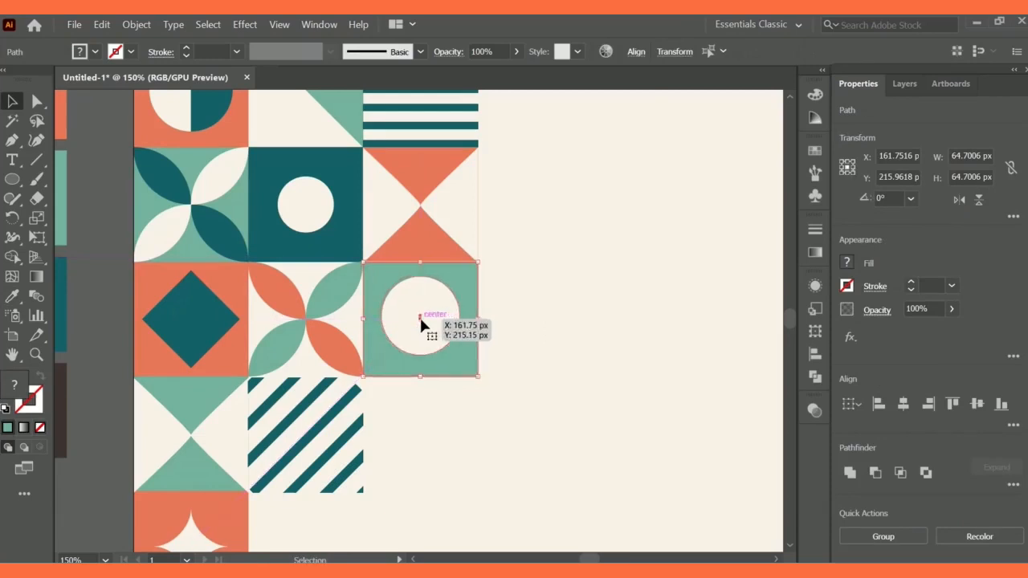
click(580, 332)
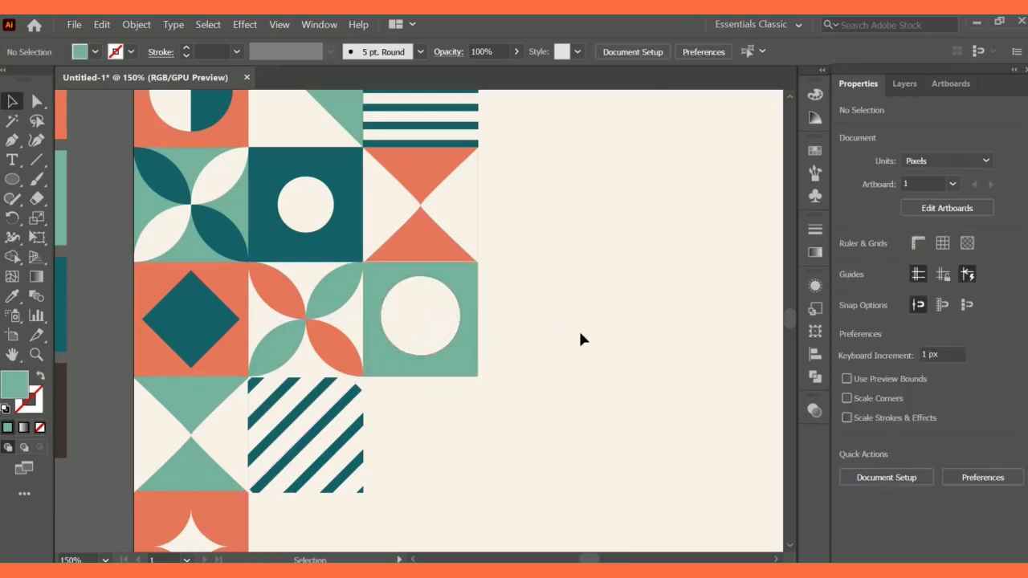
Duplicate the cream circle, shrink the copy to about 22.2 px and centre it inside the original circle
click(431, 339)
drag(431, 339, 572, 334)
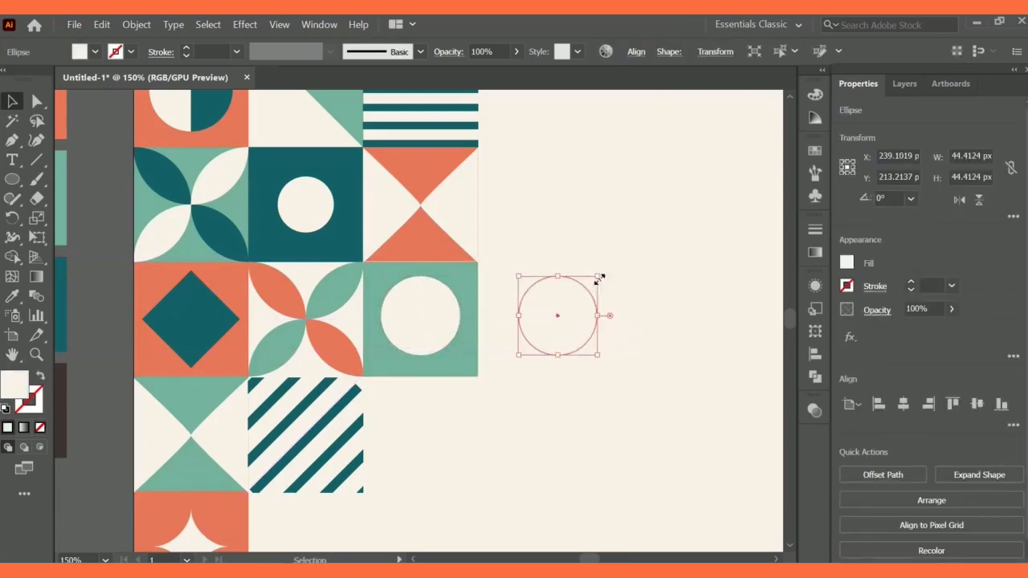
drag(600, 278, 419, 321)
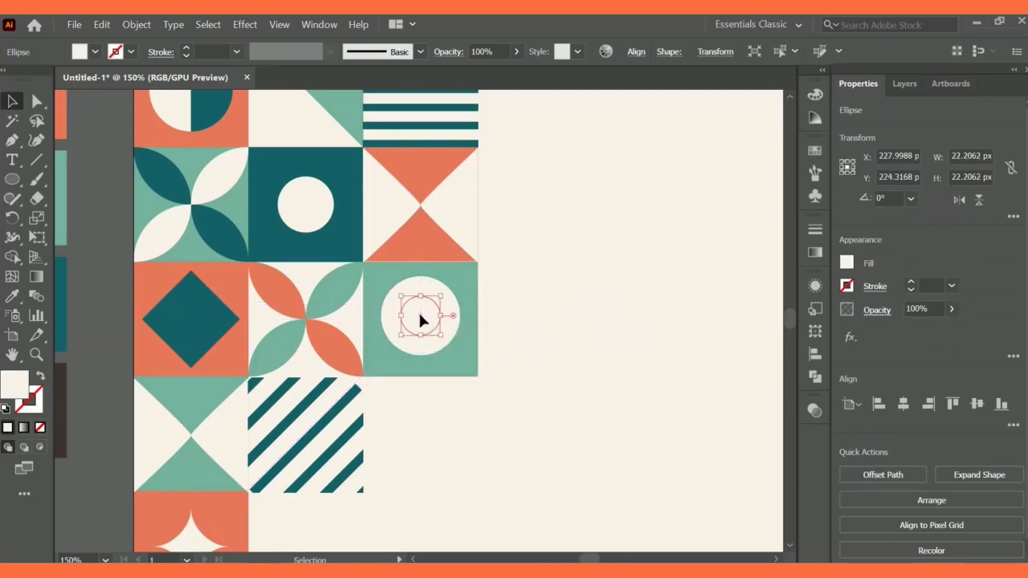
Fill the small inner circle with the dark teal of the palette swatch and deselect it
click(12, 297)
click(68, 278)
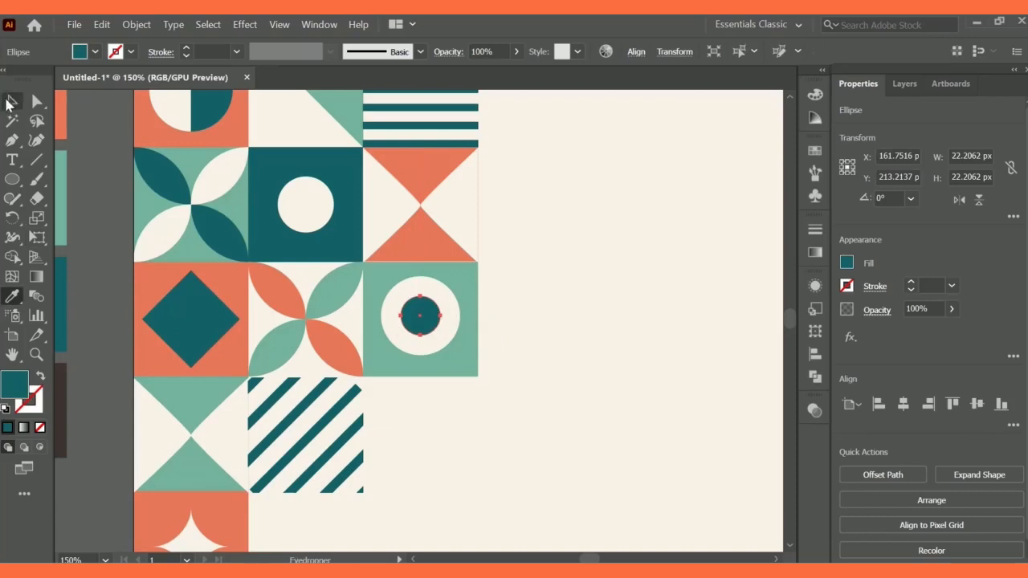
click(11, 102)
click(562, 312)
Duplicate the second column's dark teal ring with its inner circle into the fourth column's first row
scroll(563, 354, up, 3)
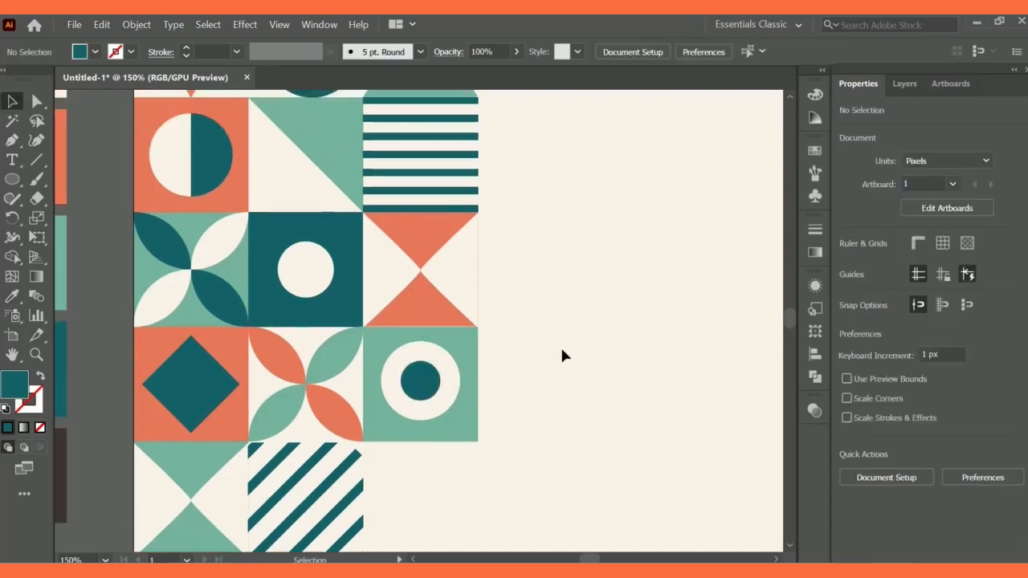
drag(586, 560, 591, 560)
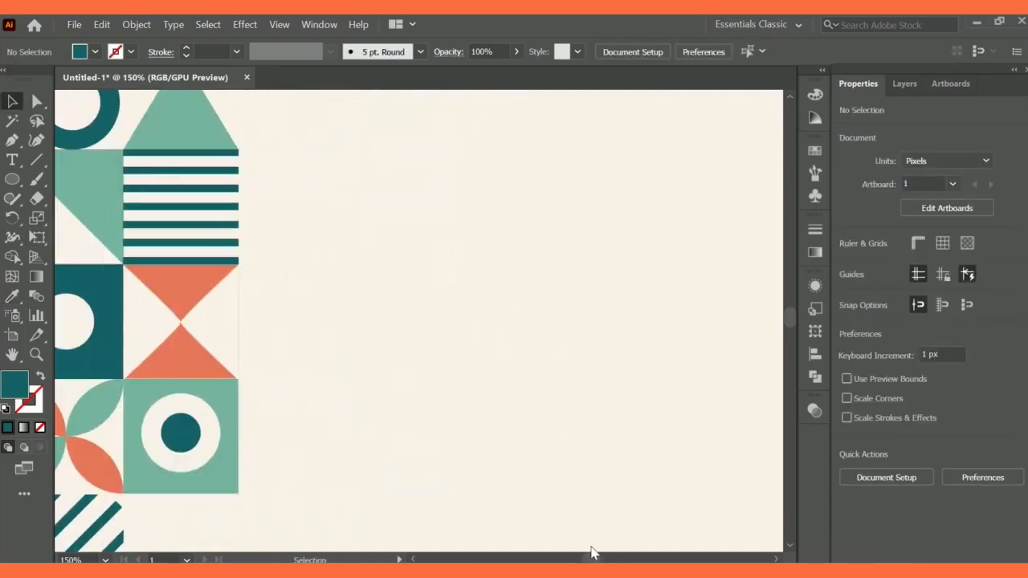
key(ctrl+minus)
key(ctrl+minus)
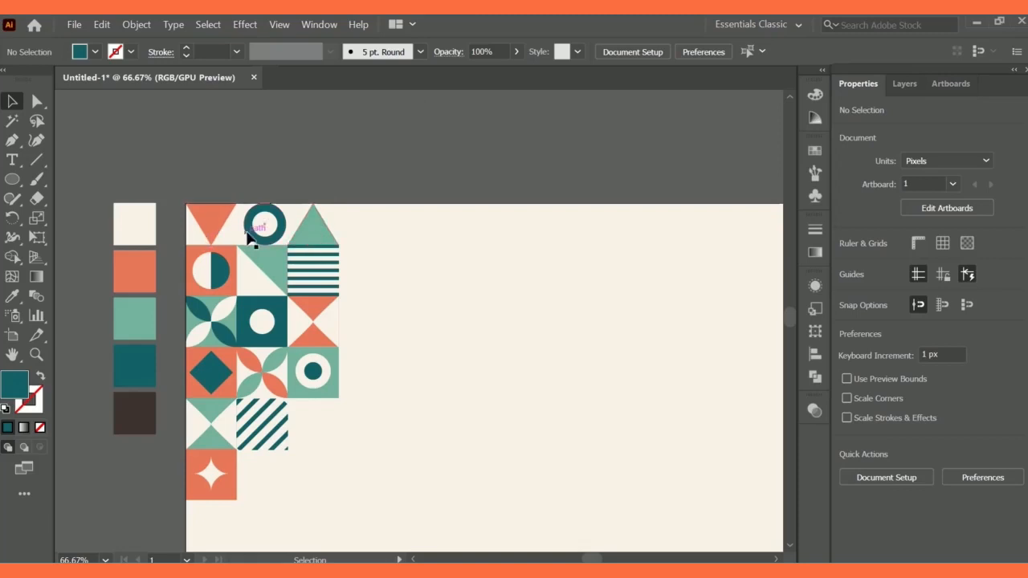
click(269, 221)
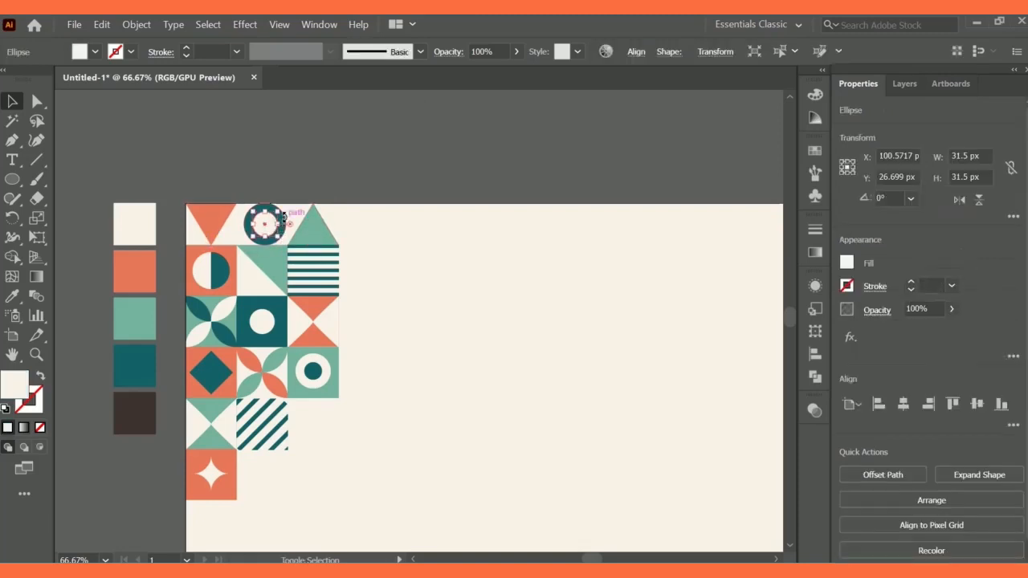
click(284, 213)
click(275, 220)
shift+click(270, 229)
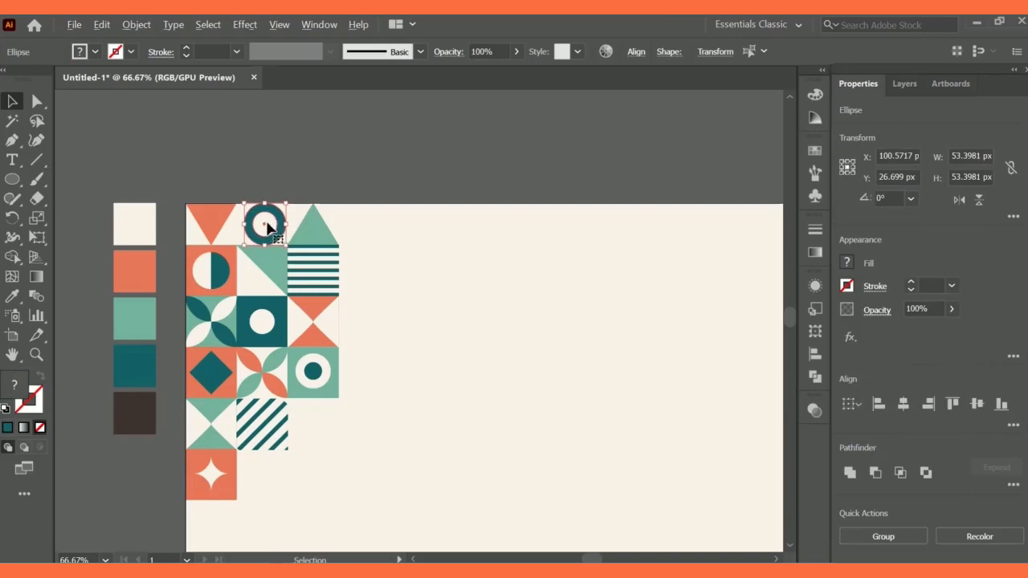
drag(267, 228, 367, 224)
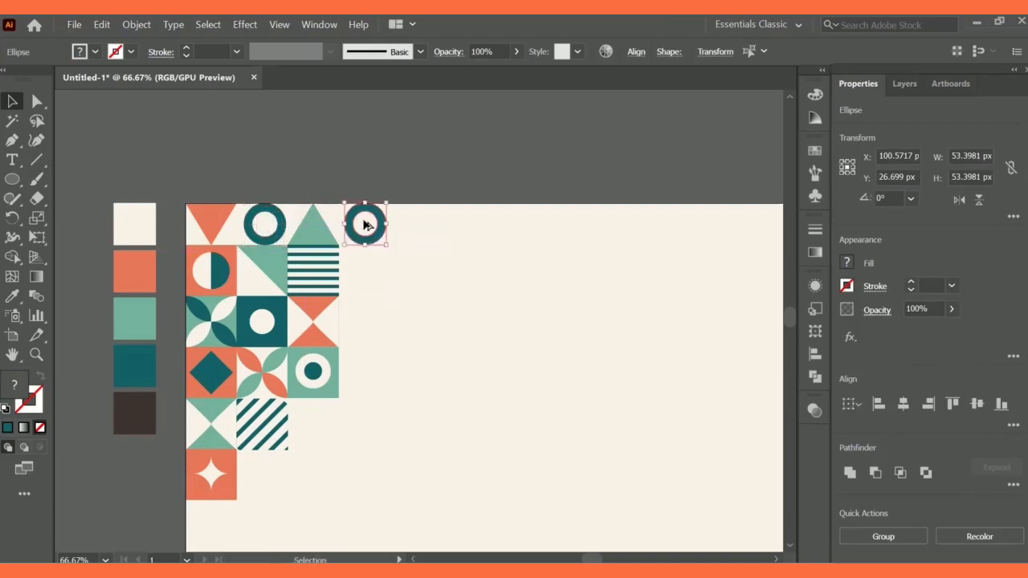
Recolour the fourth column's ring with the orange palette swatch and deselect it
click(415, 232)
click(382, 223)
click(12, 296)
click(132, 272)
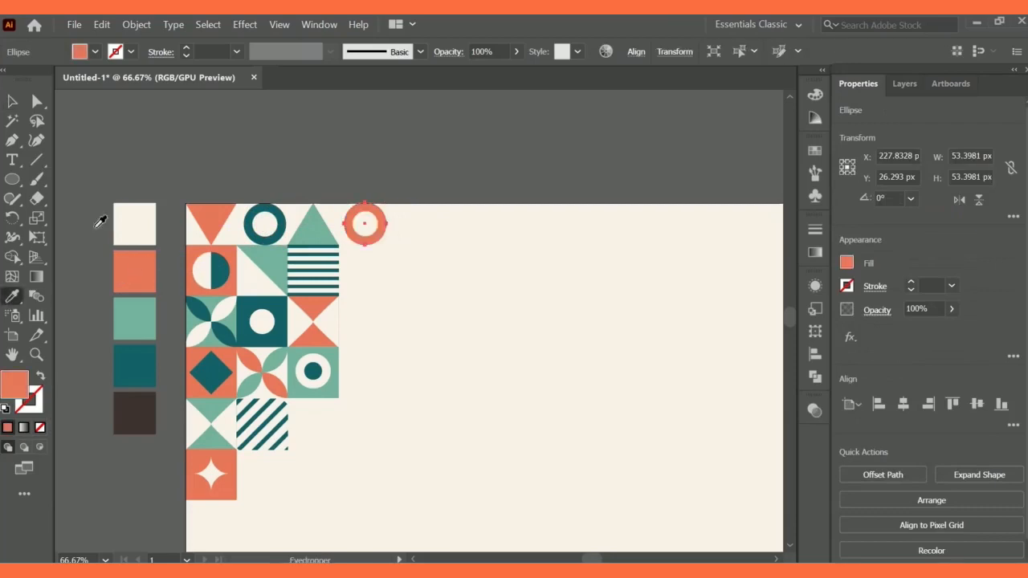
click(13, 101)
click(401, 149)
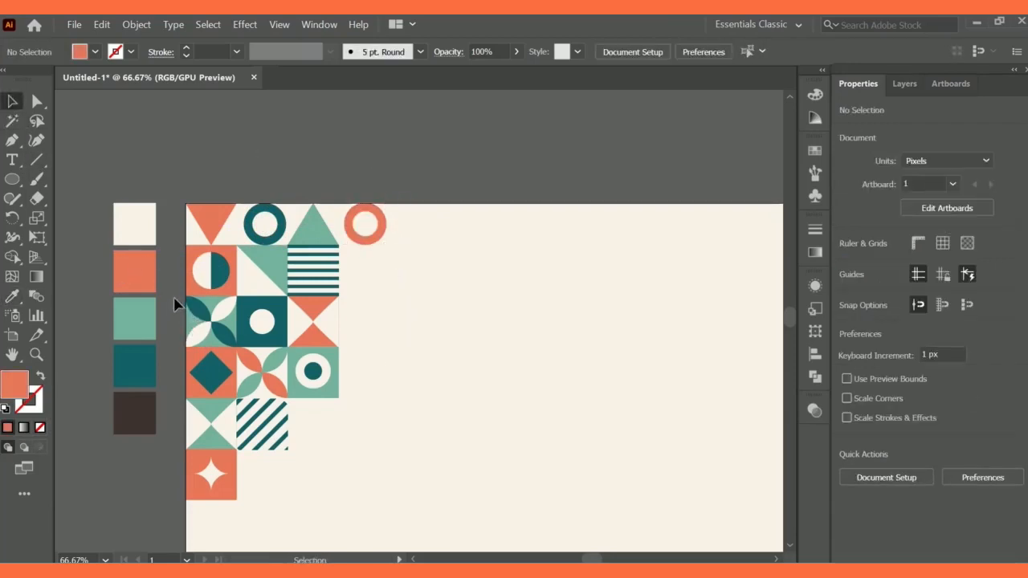
Duplicate the first column's green four-leaf tile into the fourth column's second row
click(226, 328)
drag(226, 327, 362, 275)
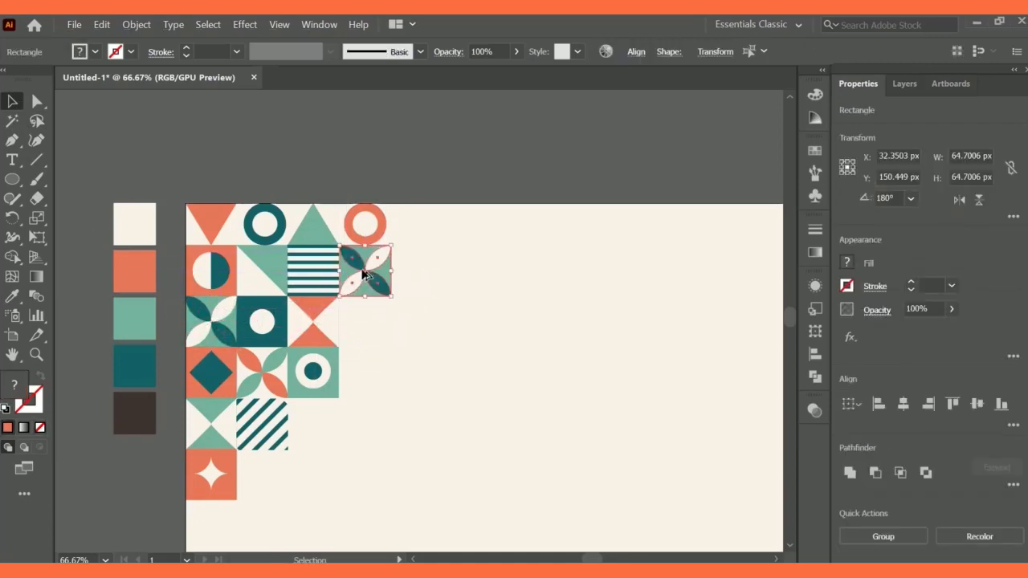
click(465, 296)
Recolour the two dark teal leaves of the fourth column's leaf tile with the cream palette swatch
click(373, 281)
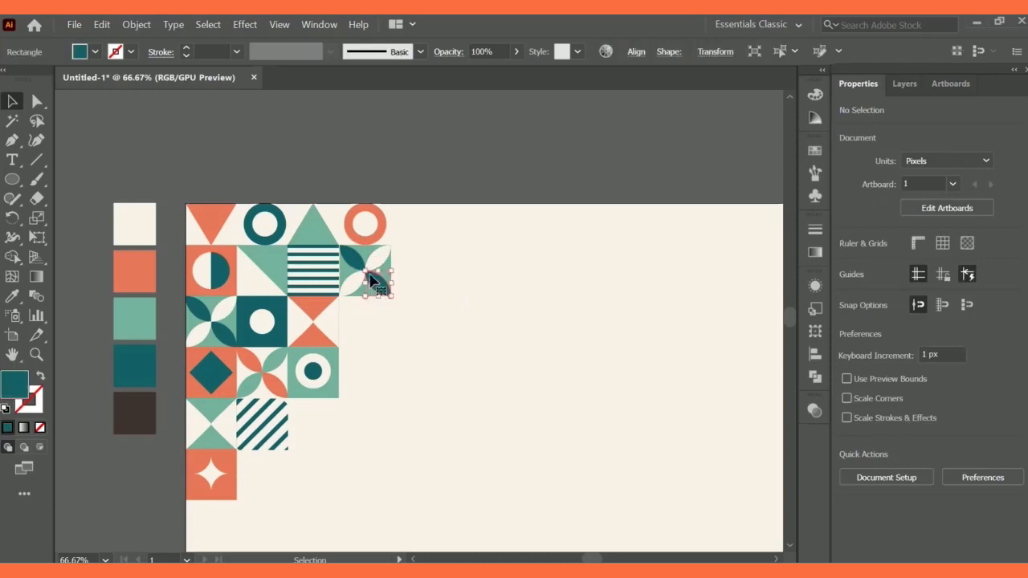
click(395, 273)
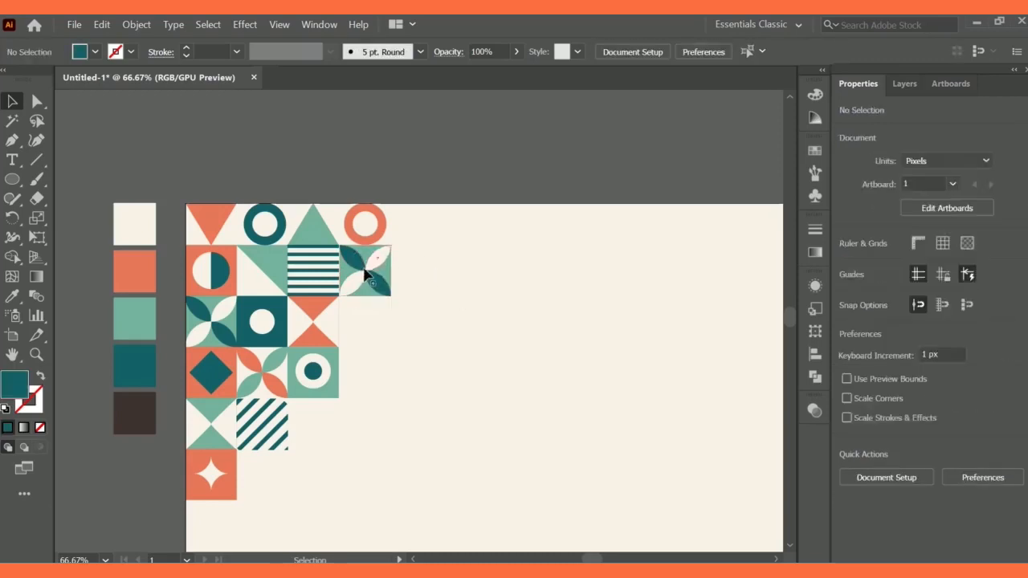
click(350, 259)
shift+click(383, 289)
click(12, 295)
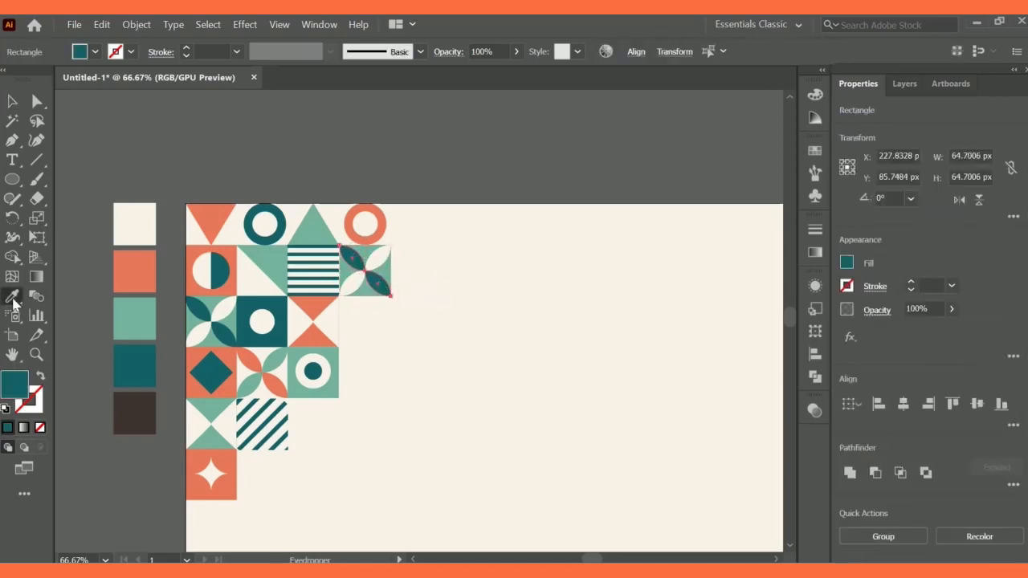
click(128, 231)
click(15, 102)
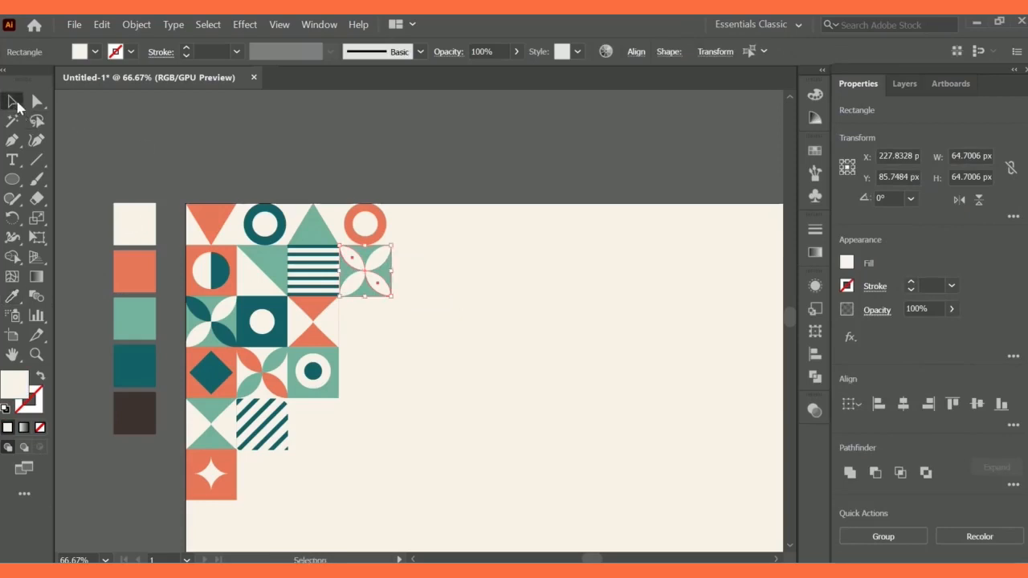
click(466, 196)
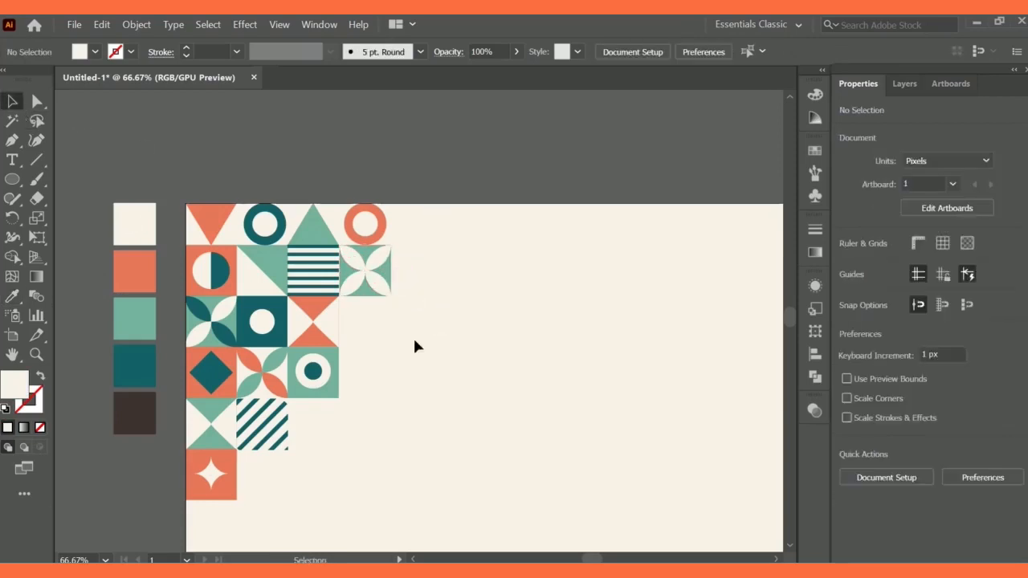
Duplicate the orange star tile into the fourth column's third row and recolour the copied star dark teal
drag(210, 476, 366, 324)
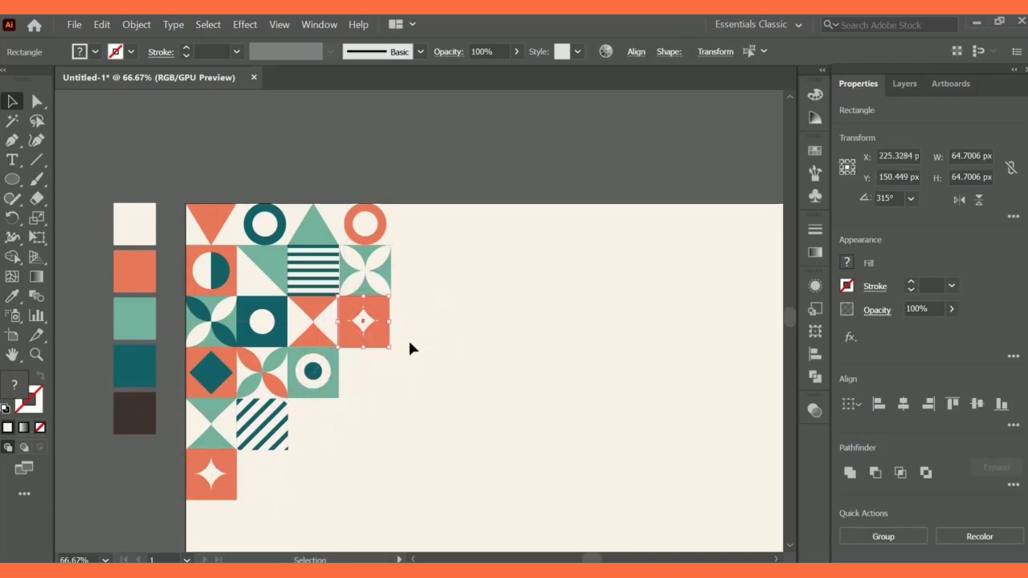
click(364, 322)
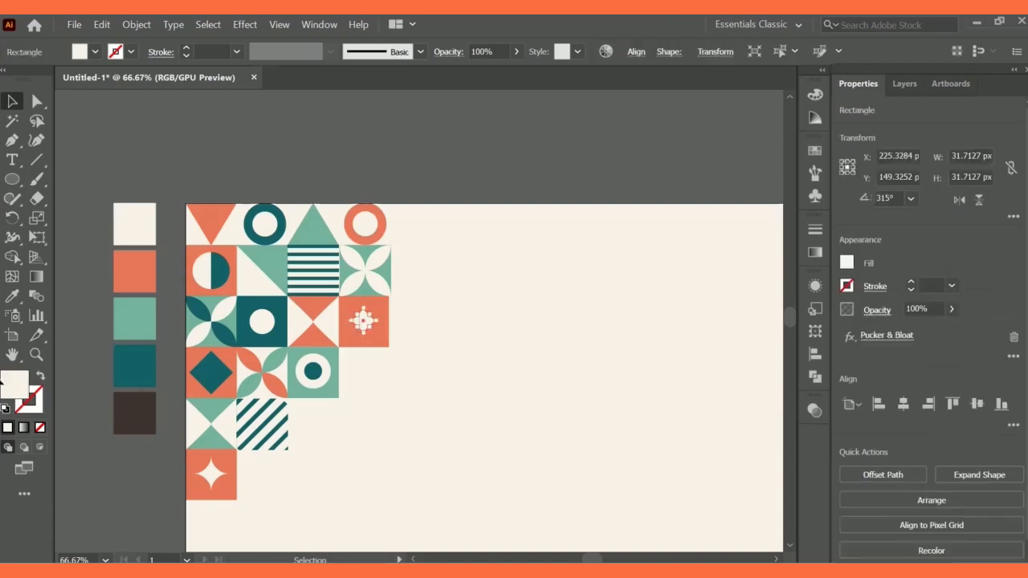
click(12, 295)
click(134, 349)
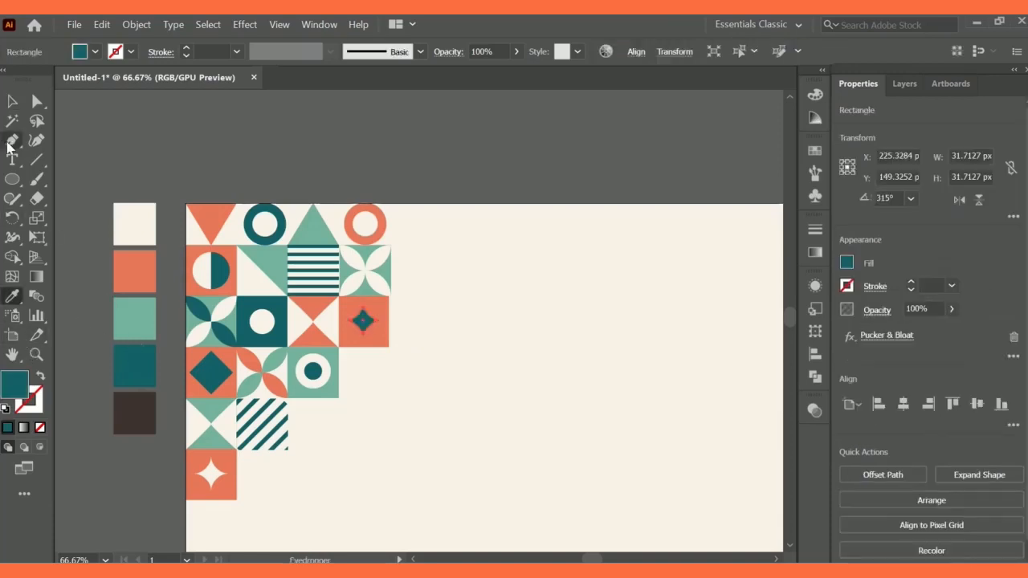
Duplicate the third column's green triangle into the fifth column's top row
click(12, 100)
click(151, 121)
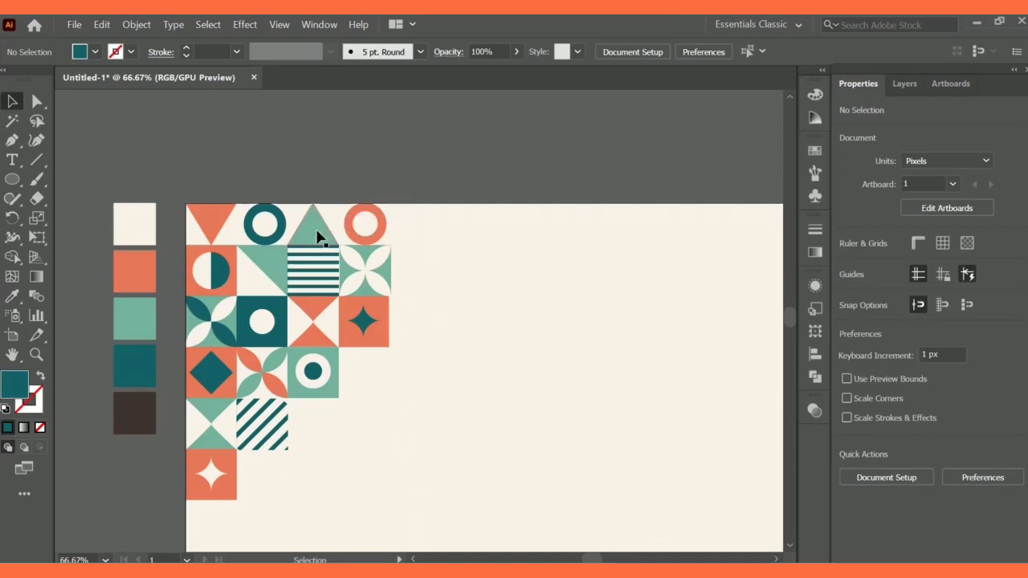
drag(317, 235, 421, 235)
Try to cut the copied triangle in half by deleting its lower-right corner point
click(37, 101)
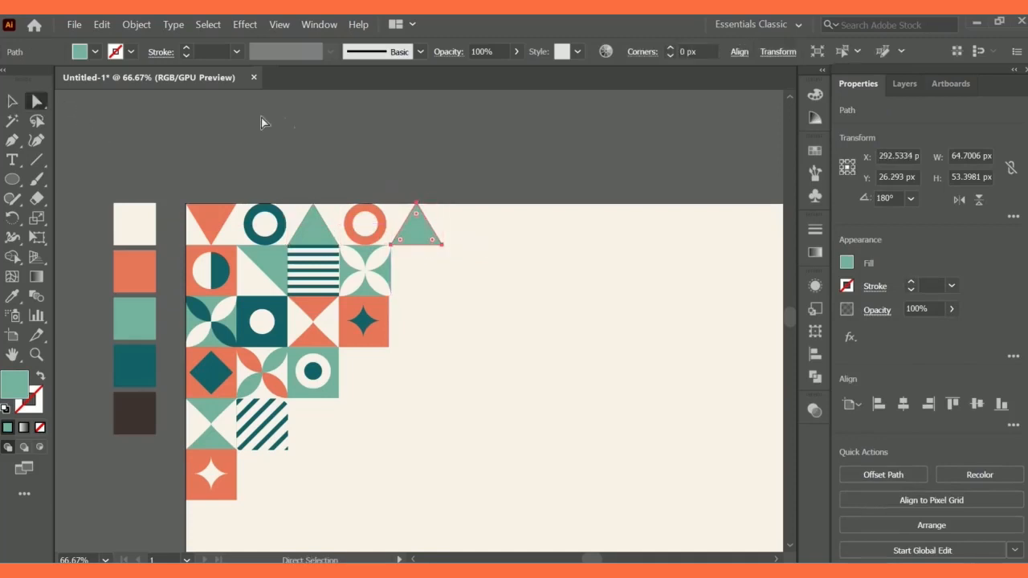
key(ctrl+equal)
key(ctrl+equal)
key(ctrl+equal)
key(ctrl+equal)
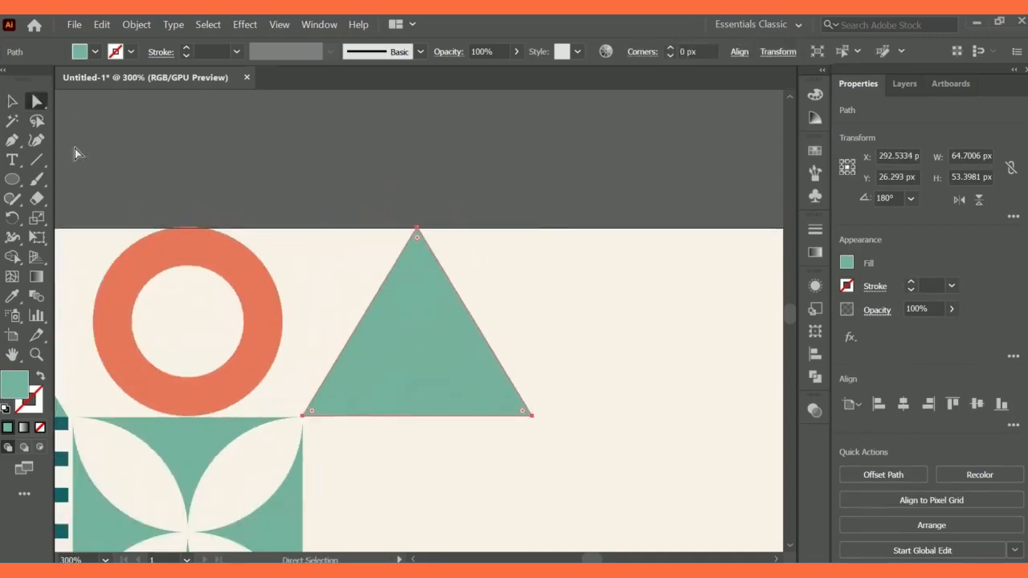
click(532, 416)
key(Delete)
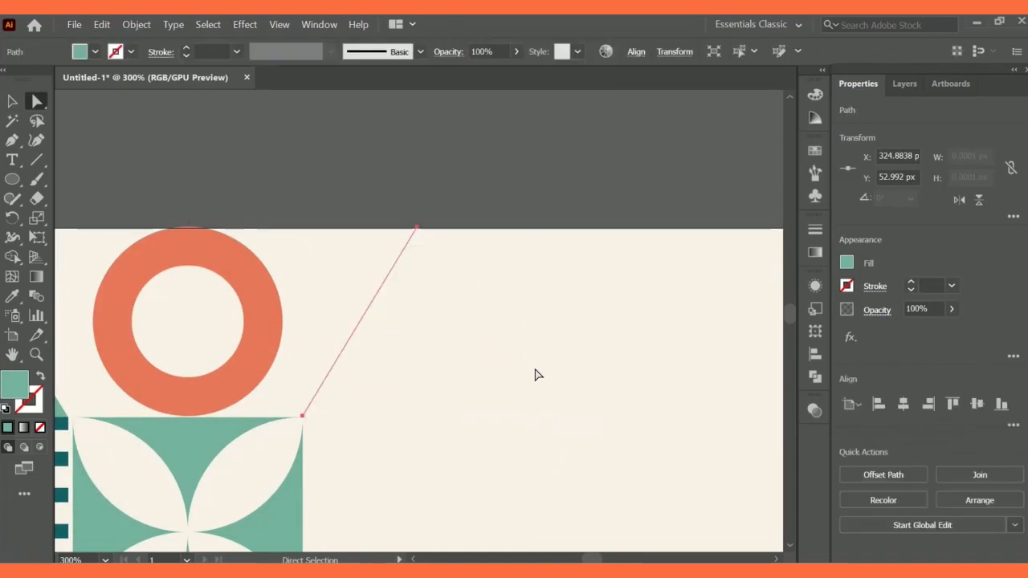
key(ctrl+z)
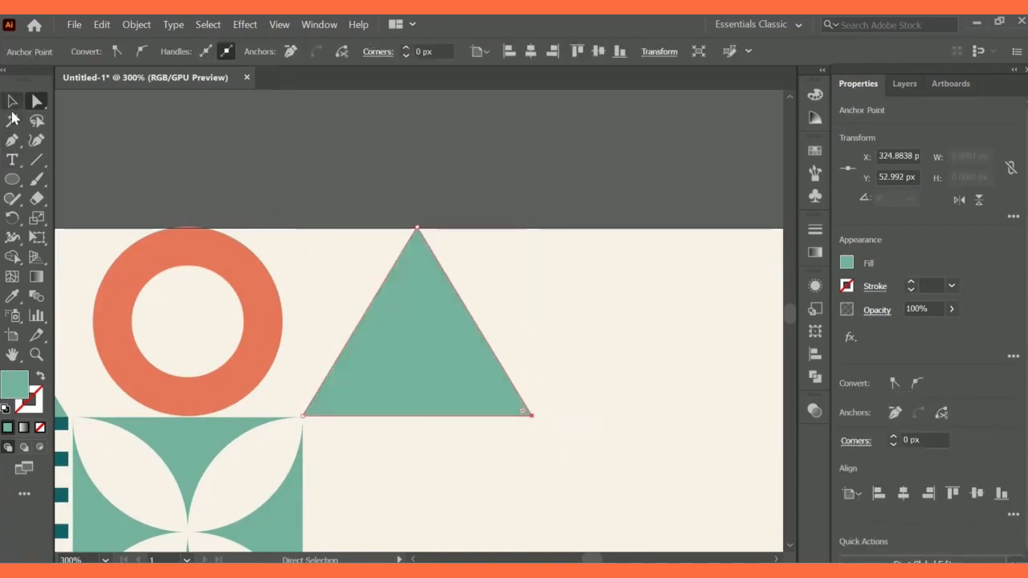
Draw a rectangle about 38 × 87 px covering the copied triangle's right half, with its left edge through the apex
click(12, 101)
click(12, 179)
click(72, 177)
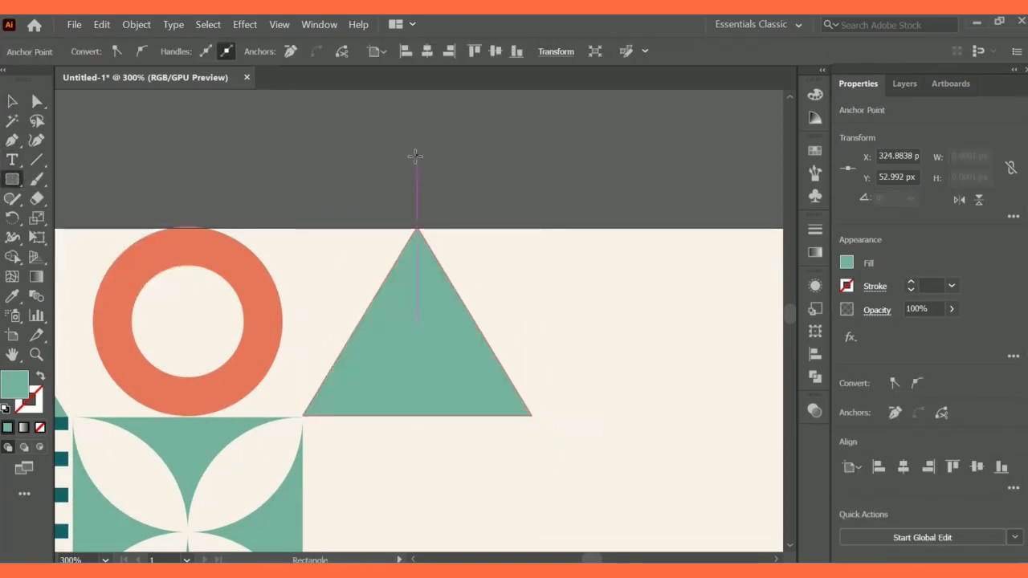
mouse_move(416, 156)
mouse_down()
mouse_move(526, 436)
mouse_move(553, 464)
mouse_up()
key(v)
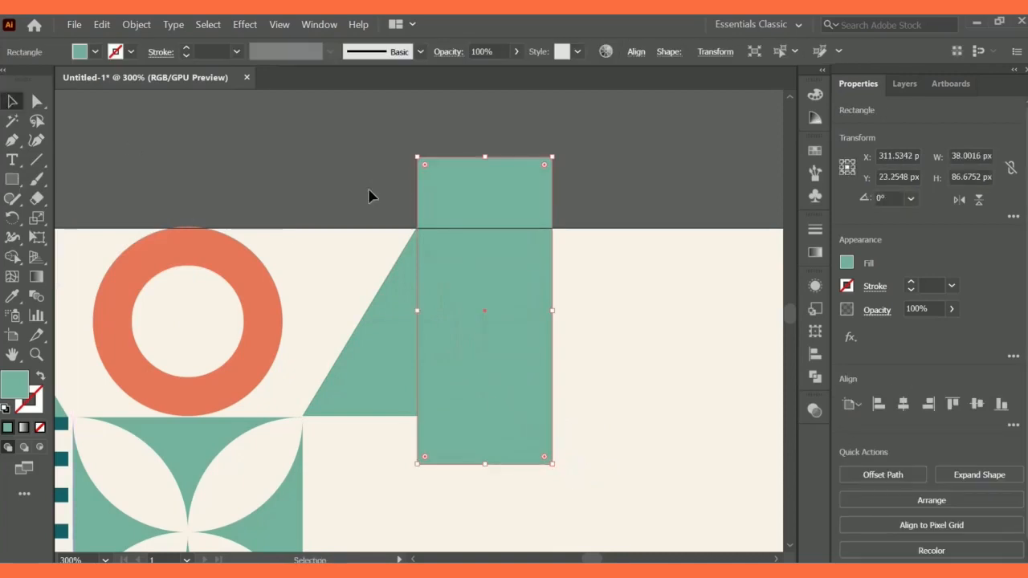
Merge the triangle's right half into the rectangle with Shape Builder and delete the merged piece
shift+click(385, 329)
click(12, 257)
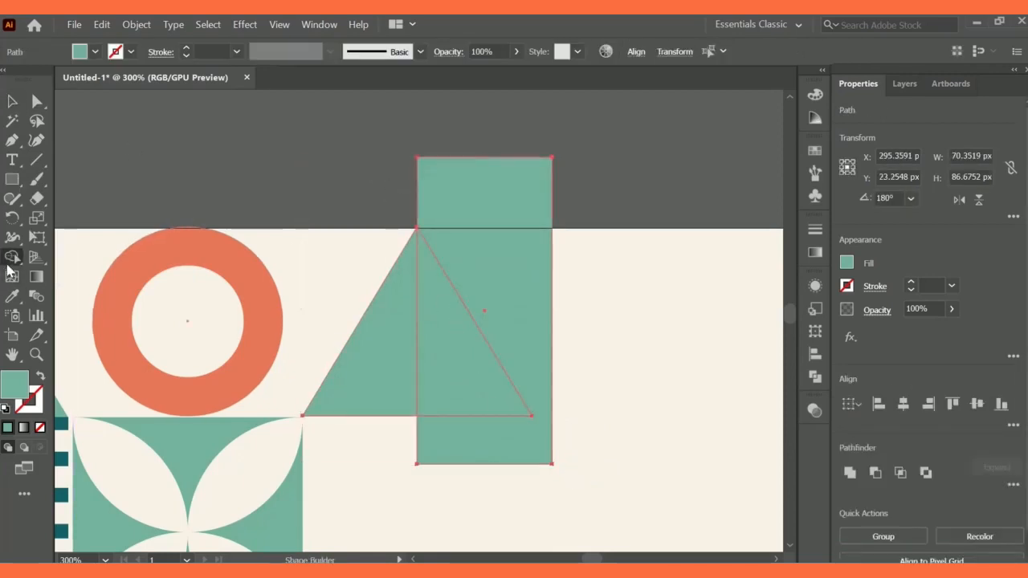
drag(505, 276, 438, 299)
key(v)
click(190, 136)
click(514, 269)
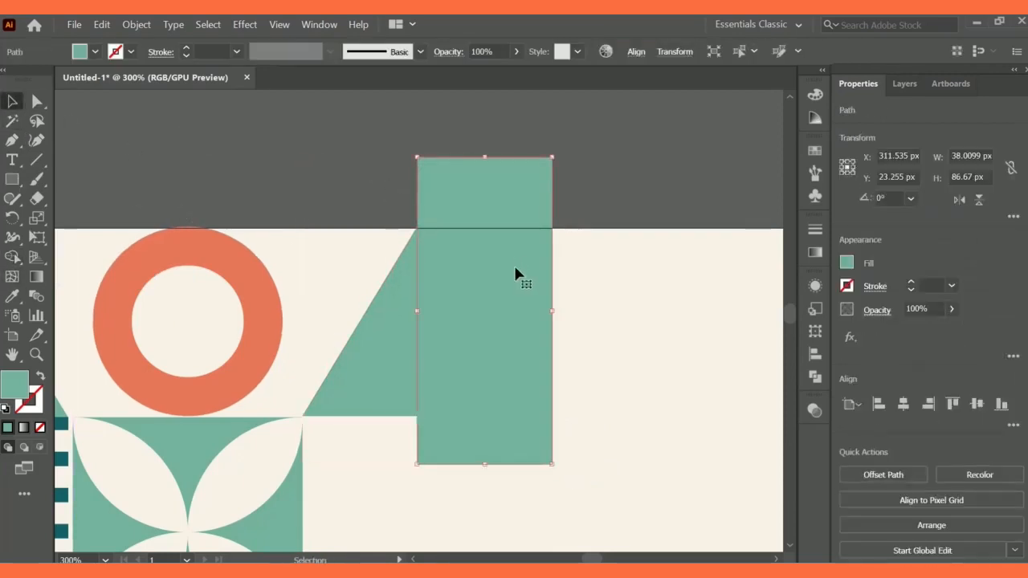
key(Delete)
Flip the remaining half triangle vertically and horizontally, and place a mirrored copy directly to its right
click(385, 358)
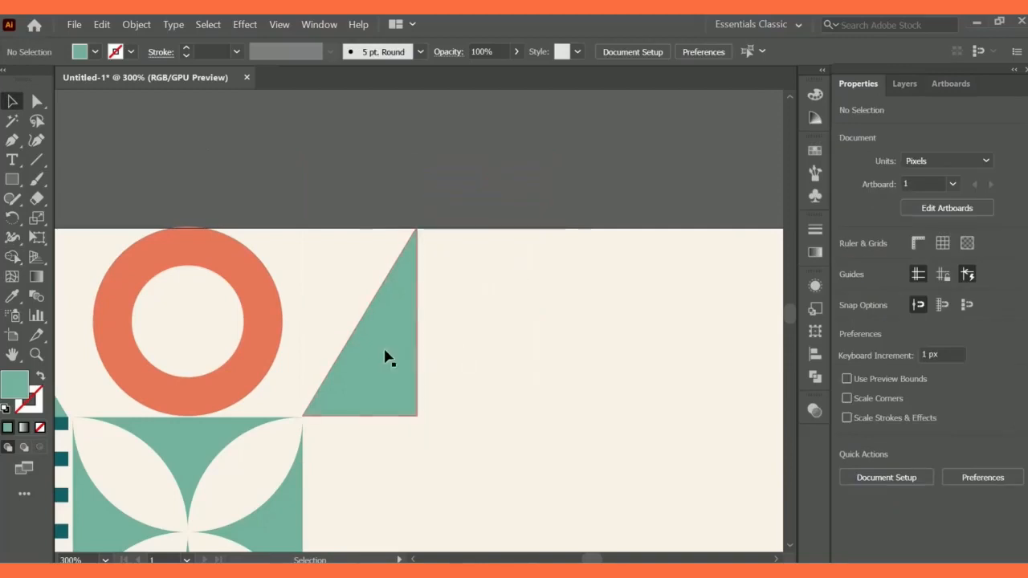
click(979, 199)
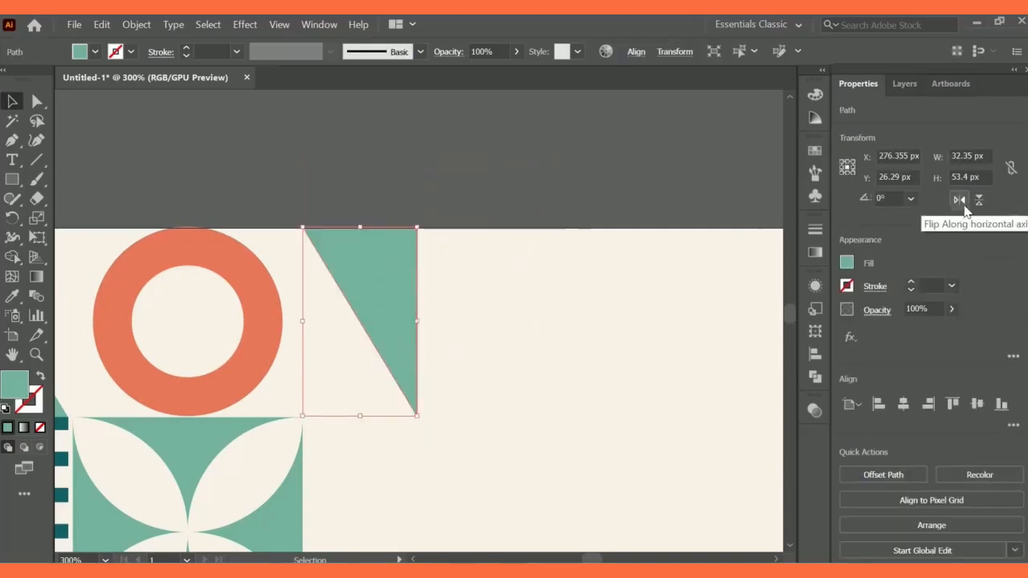
click(959, 200)
drag(363, 287, 475, 287)
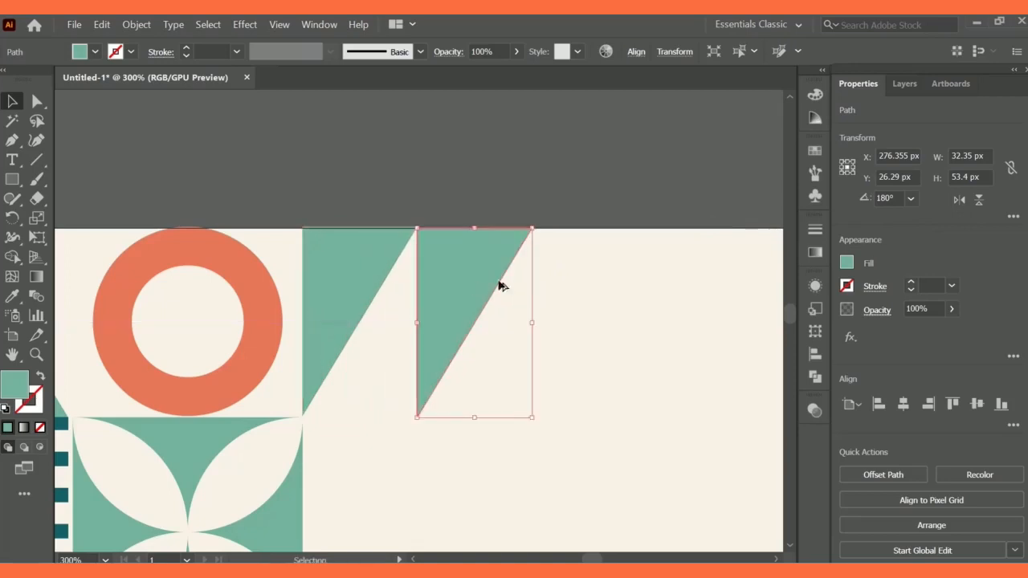
click(959, 199)
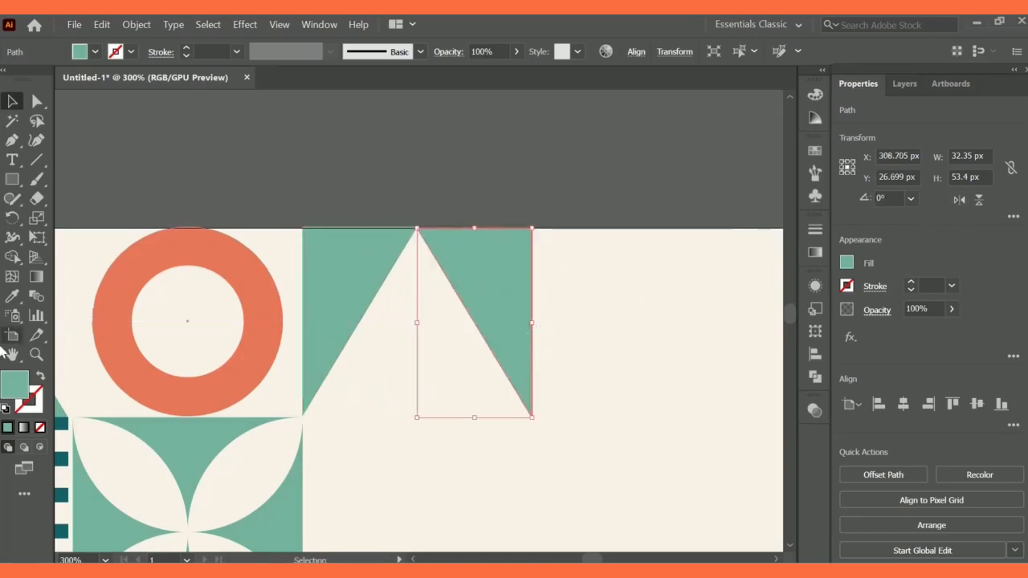
Recolour both half triangles in the fifth column's top row with the dark teal palette swatch and deselect them
key(ctrl+minus)
key(ctrl+minus)
key(ctrl+minus)
key(ctrl+minus)
key(v)
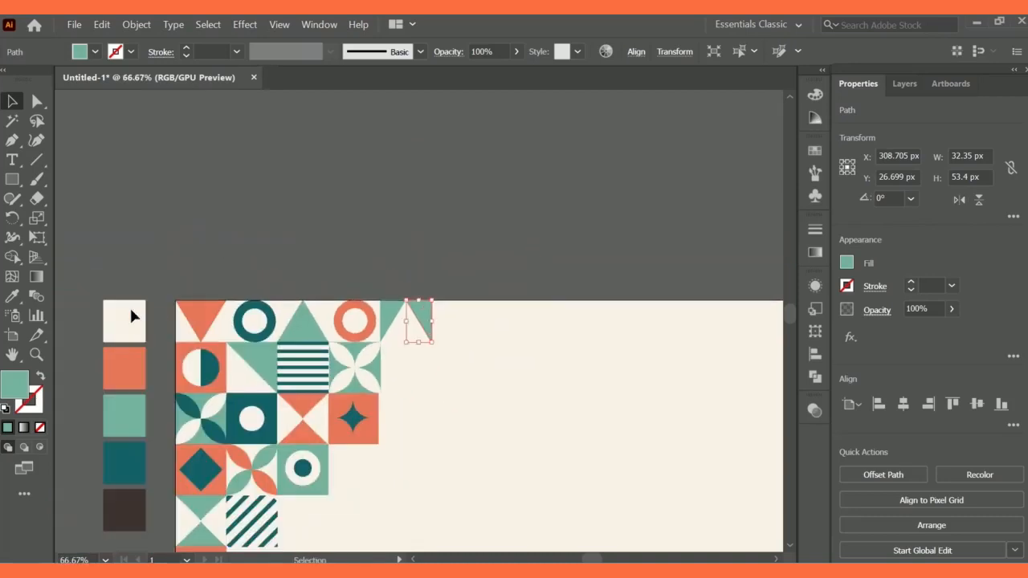
scroll(129, 305, down, 2)
shift+click(394, 253)
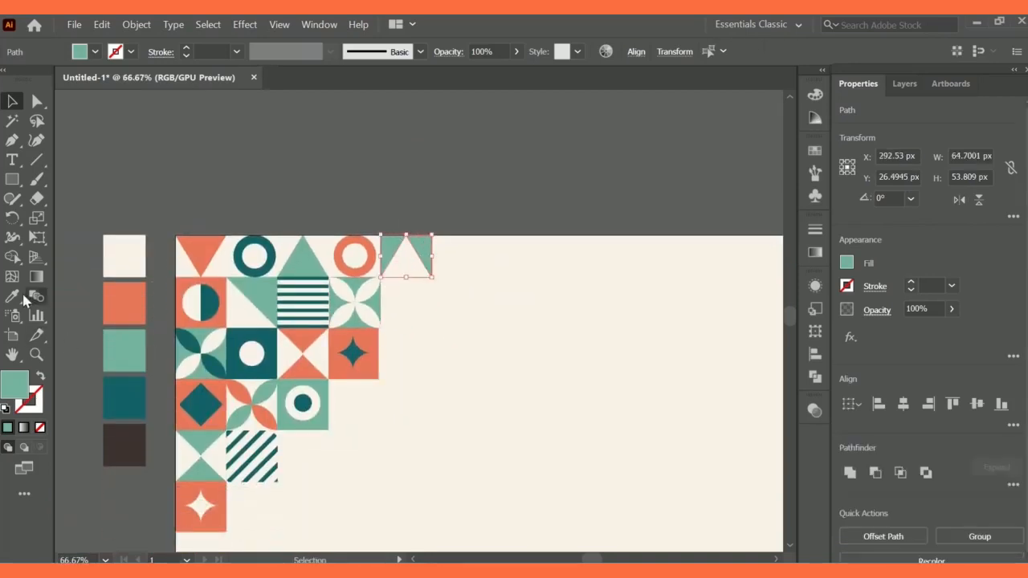
click(12, 296)
click(120, 394)
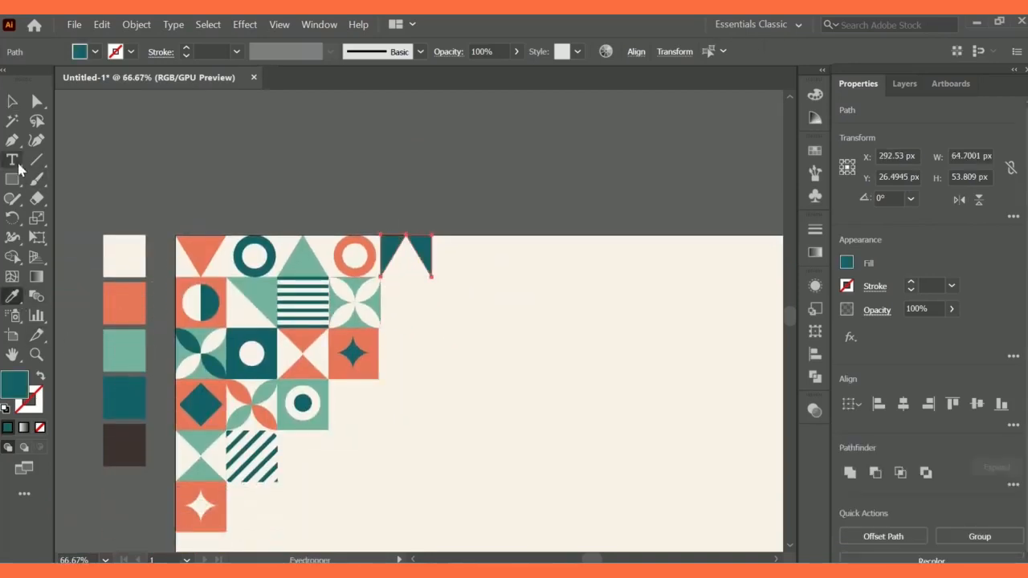
click(12, 103)
drag(416, 257, 417, 250)
click(446, 221)
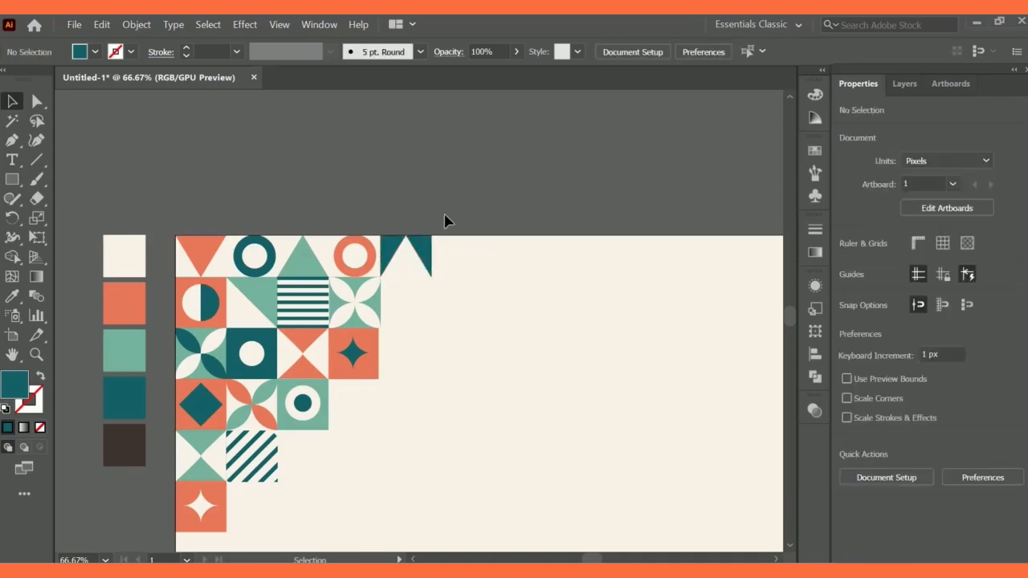
Duplicate the third column's green square into the fifth column's second row and extend its top edge to meet the tile above
scroll(445, 249, down, 1)
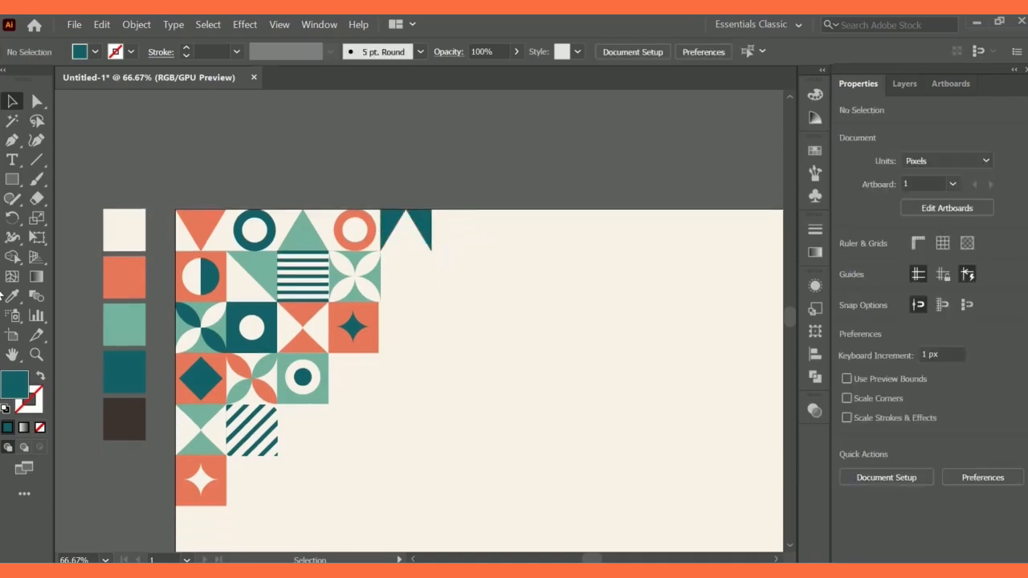
click(326, 374)
drag(325, 374, 427, 272)
key(ctrl+plus)
key(ctrl+plus)
key(ctrl+plus)
key(ctrl+plus)
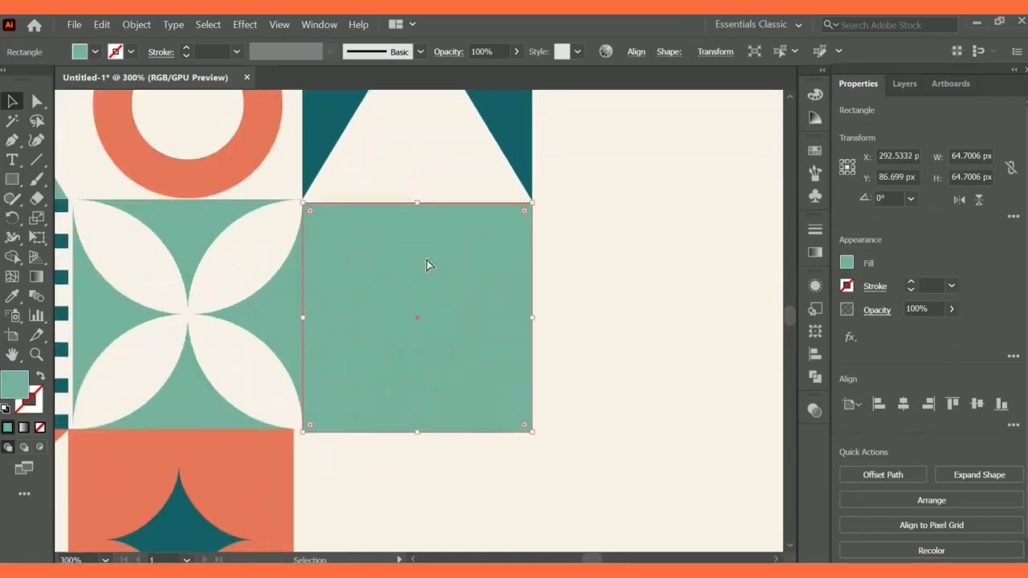
click(602, 281)
click(431, 269)
drag(419, 201, 419, 199)
click(603, 259)
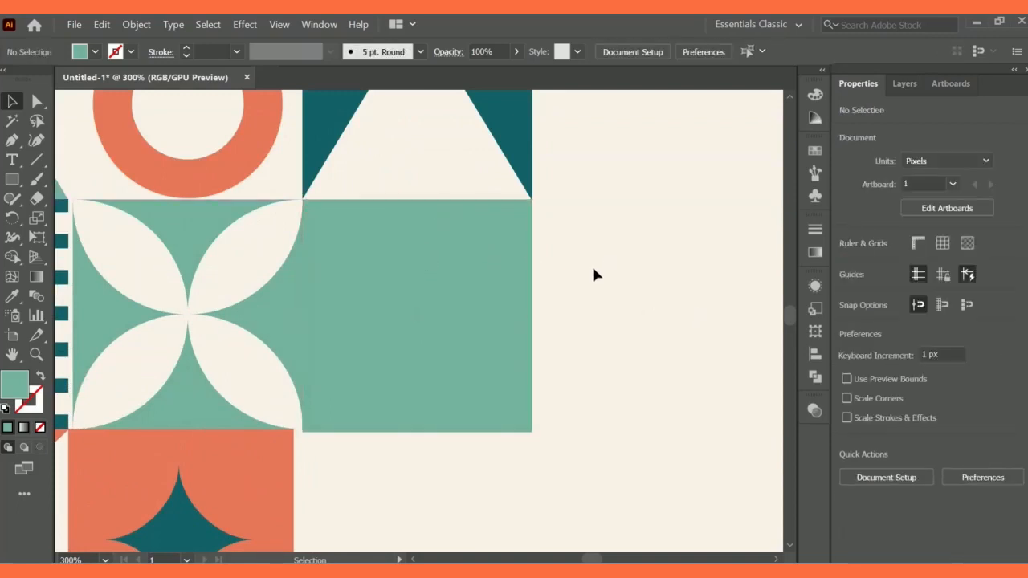
Round the copied green square's upper-right corner with a radius of about 58.7 px to form a quarter circle
click(361, 349)
key(a)
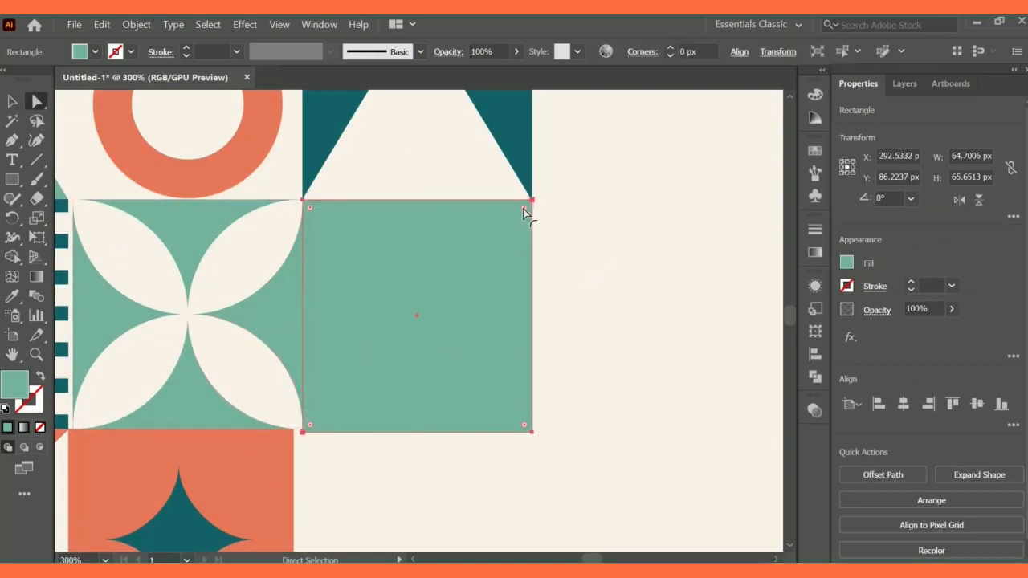
drag(524, 211, 354, 433)
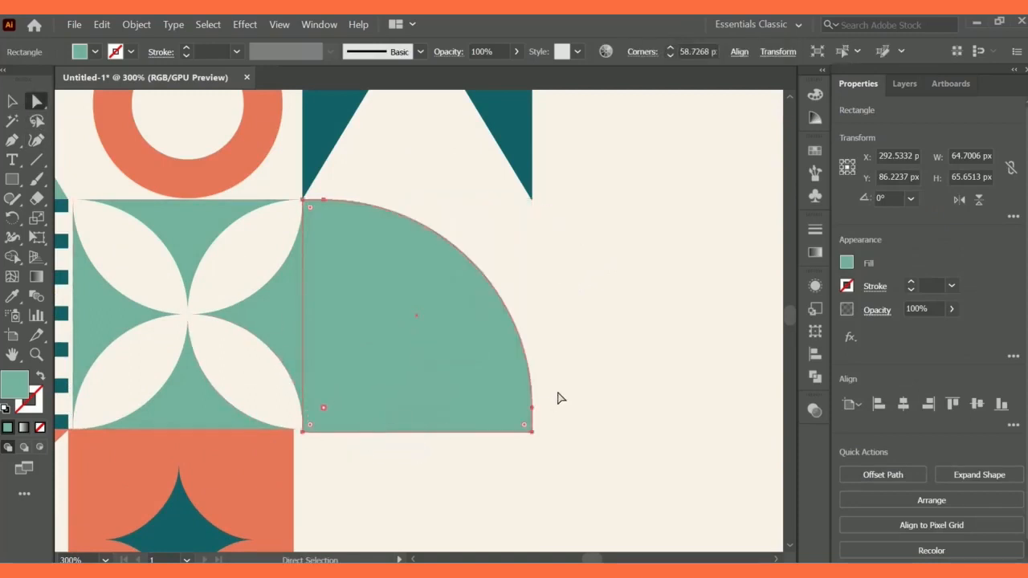
click(561, 399)
key(v)
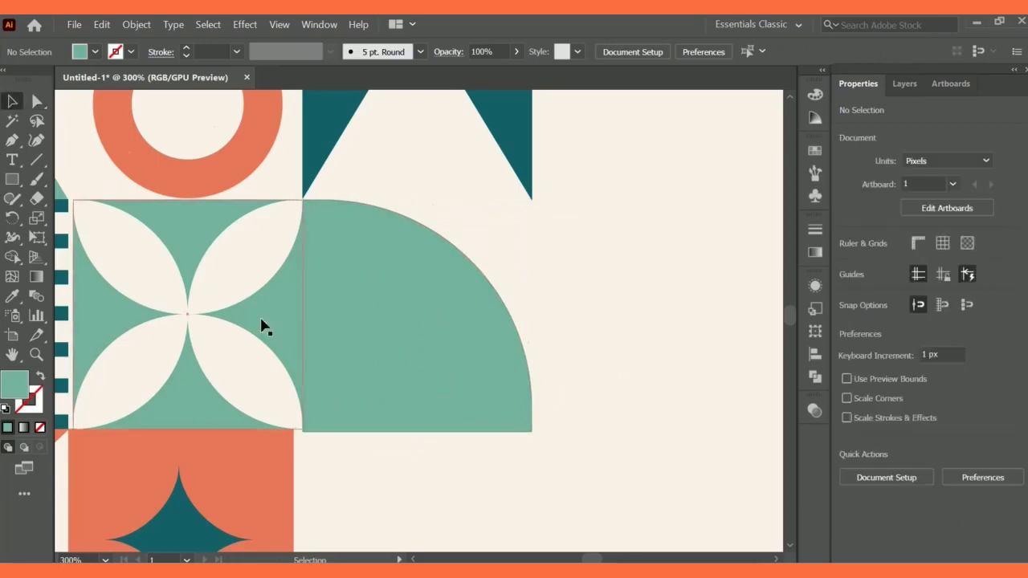
Widen the fourth column's orange star tile background to the right until it meets the column edge
scroll(265, 326, down, 1)
click(293, 495)
drag(294, 492, 303, 489)
click(374, 461)
Flip the fifth column's green quarter circle horizontally and deselect it
scroll(375, 450, down, 4)
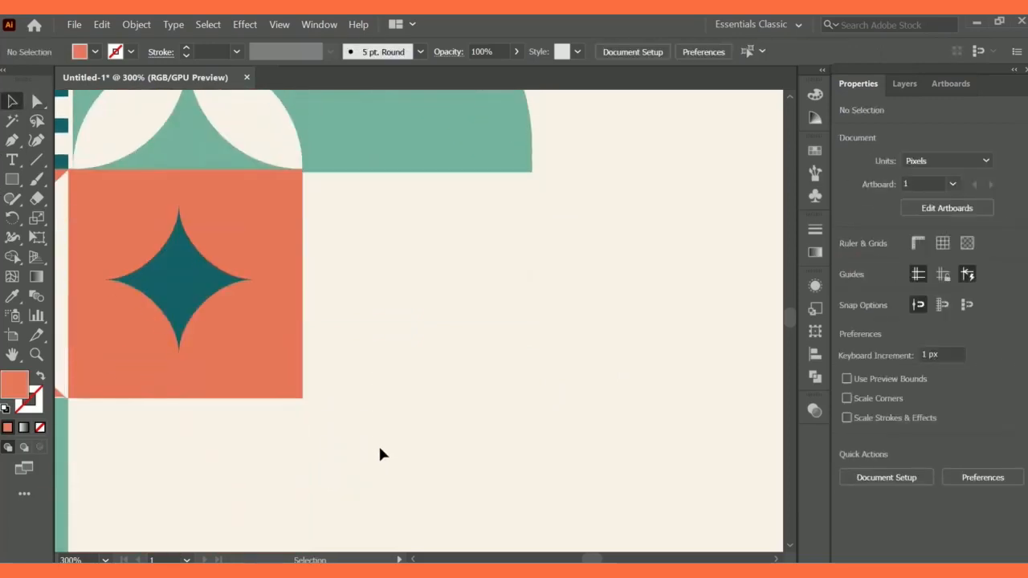
key(ctrl+minus)
key(ctrl+minus)
key(ctrl+minus)
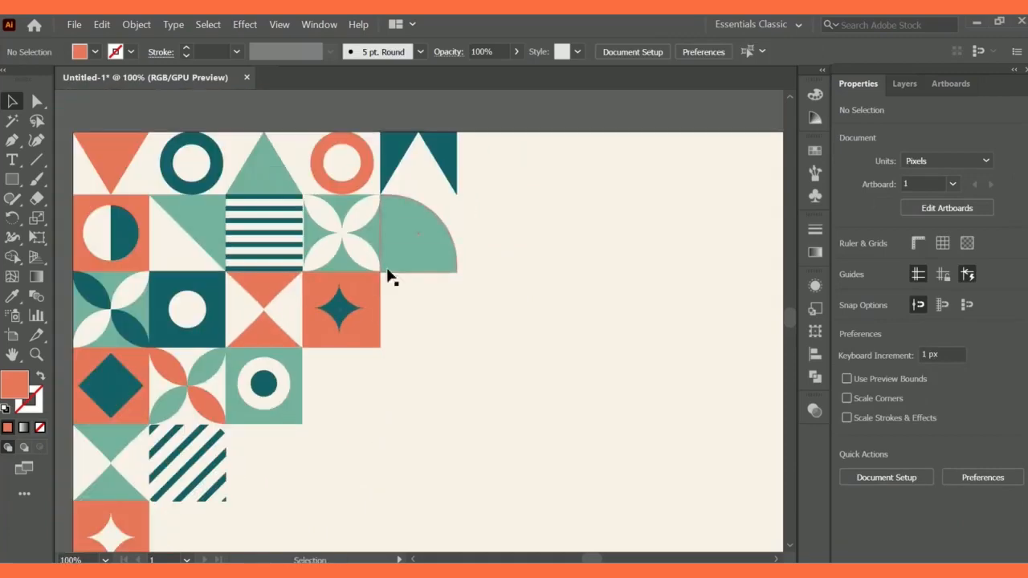
scroll(486, 341, up, 1)
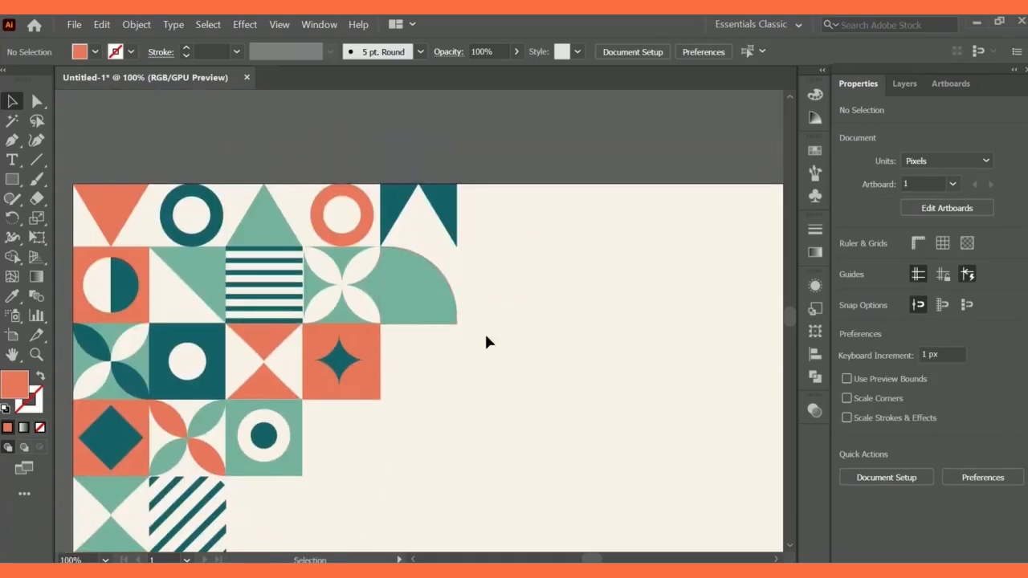
click(444, 308)
click(958, 201)
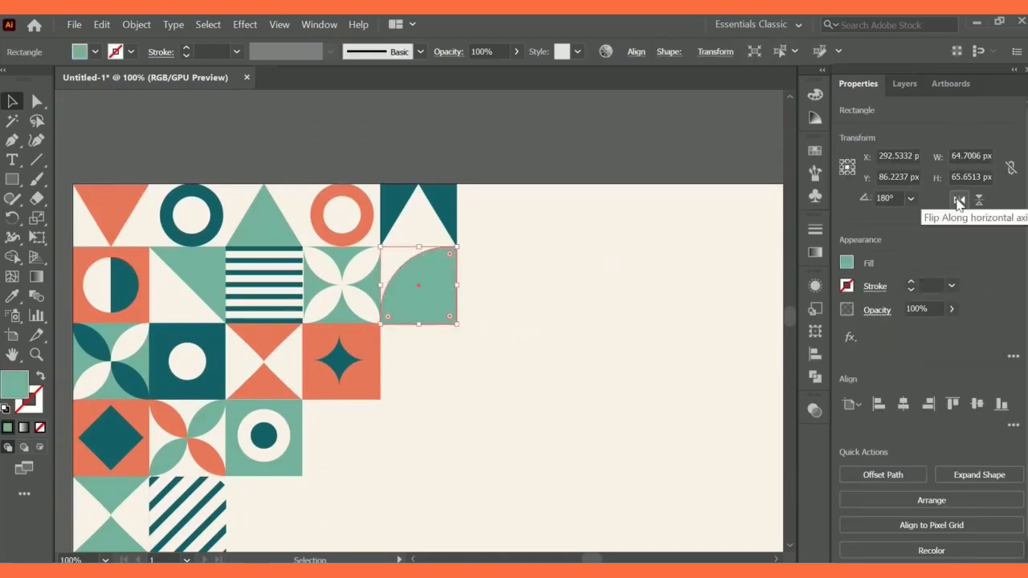
click(574, 342)
Duplicate the fourth column's orange ring into the sixth column's top row
drag(592, 559, 593, 558)
drag(311, 214, 459, 217)
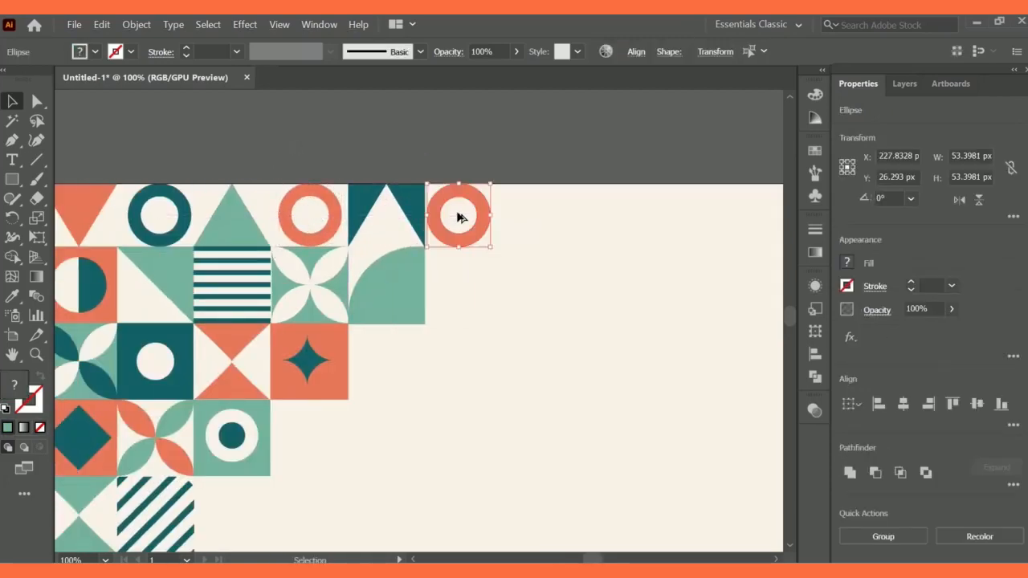
click(540, 231)
Recolour the sixth column ring's outer circle green by sampling the second column's green triangle
click(482, 229)
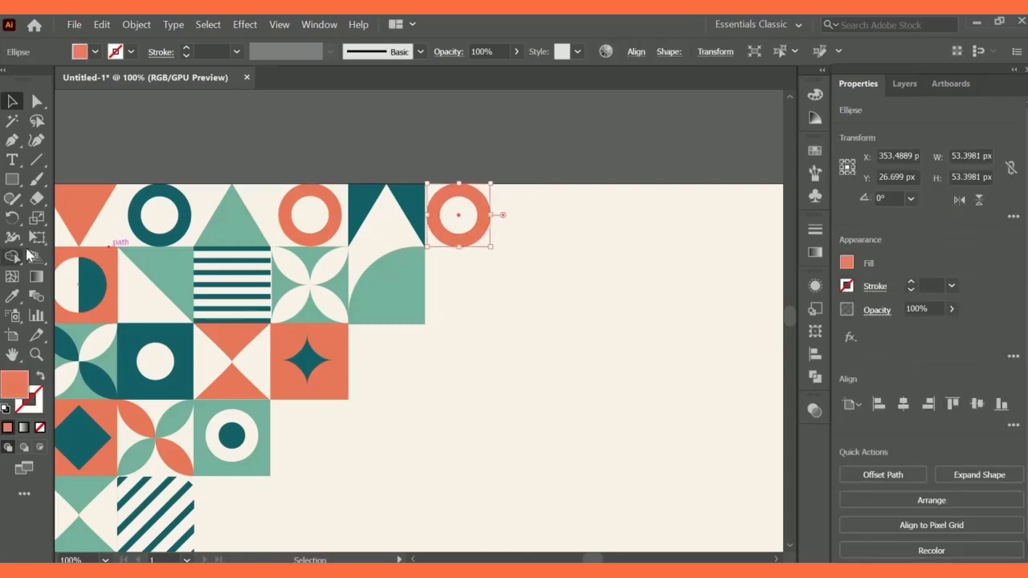
click(16, 298)
click(183, 286)
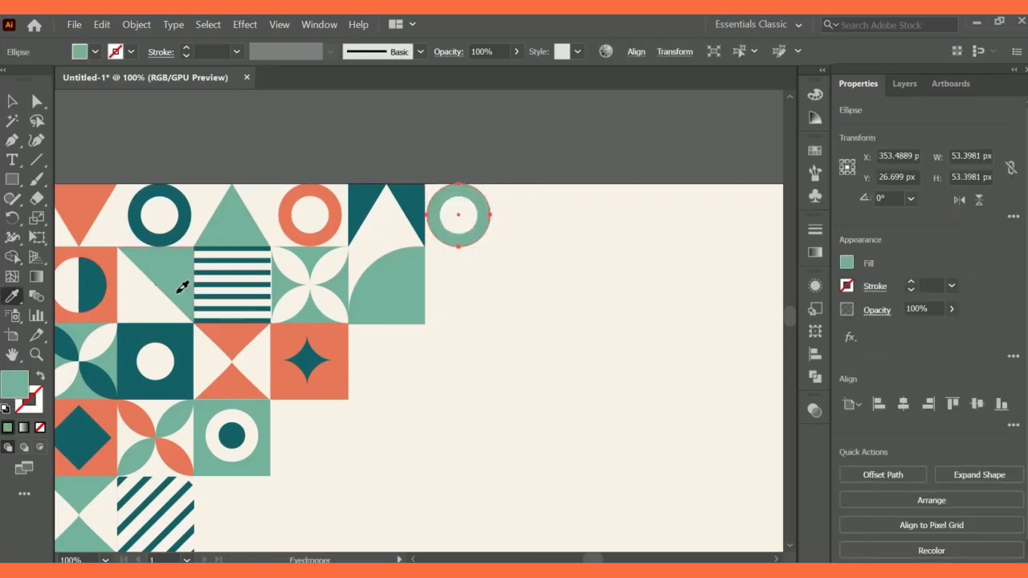
click(12, 100)
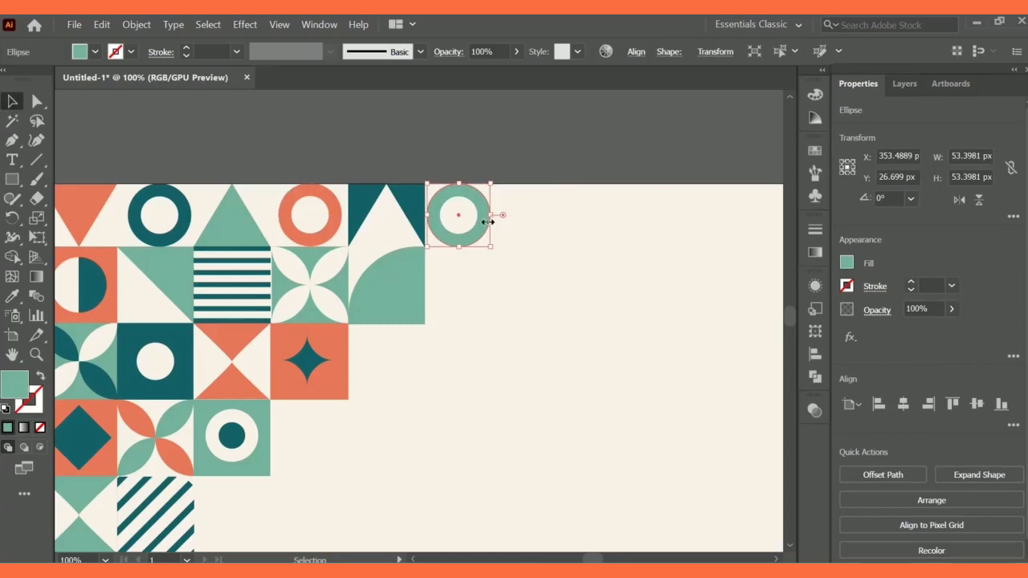
click(547, 208)
Recolour the sixth column ring's inner circle dark teal by sampling the first column's half circle, and deselect it
click(457, 212)
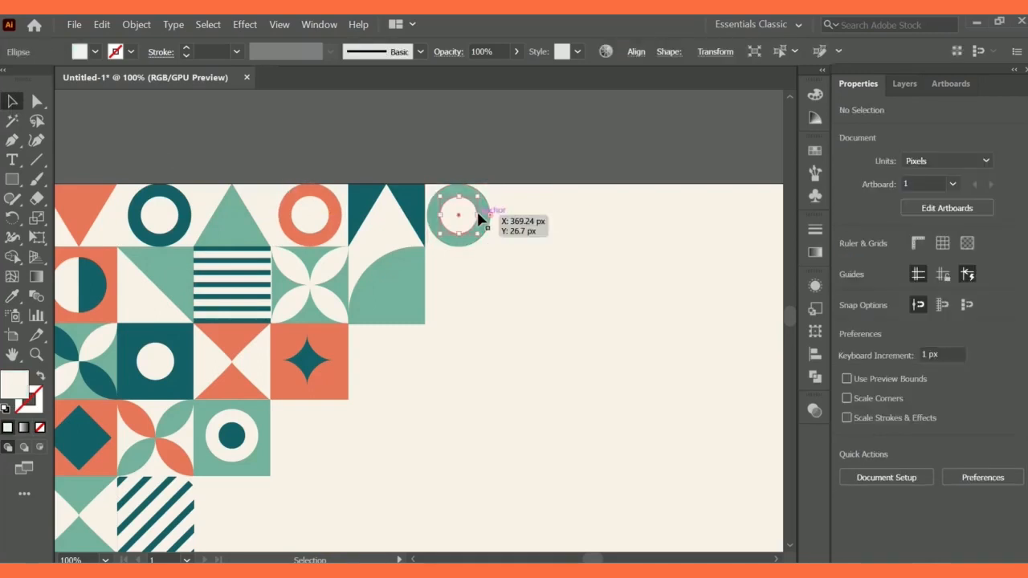
click(16, 297)
click(91, 282)
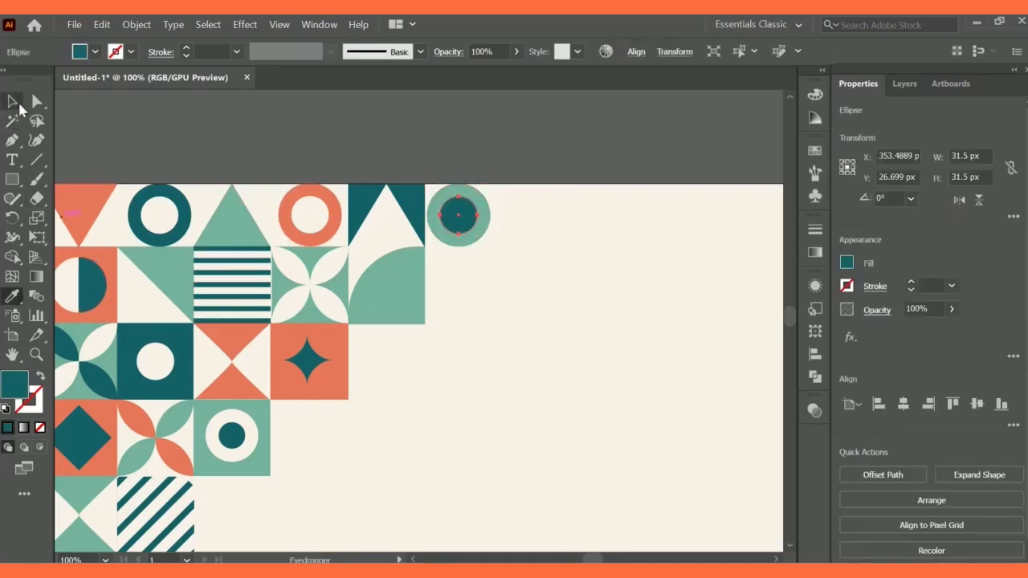
click(12, 102)
click(389, 131)
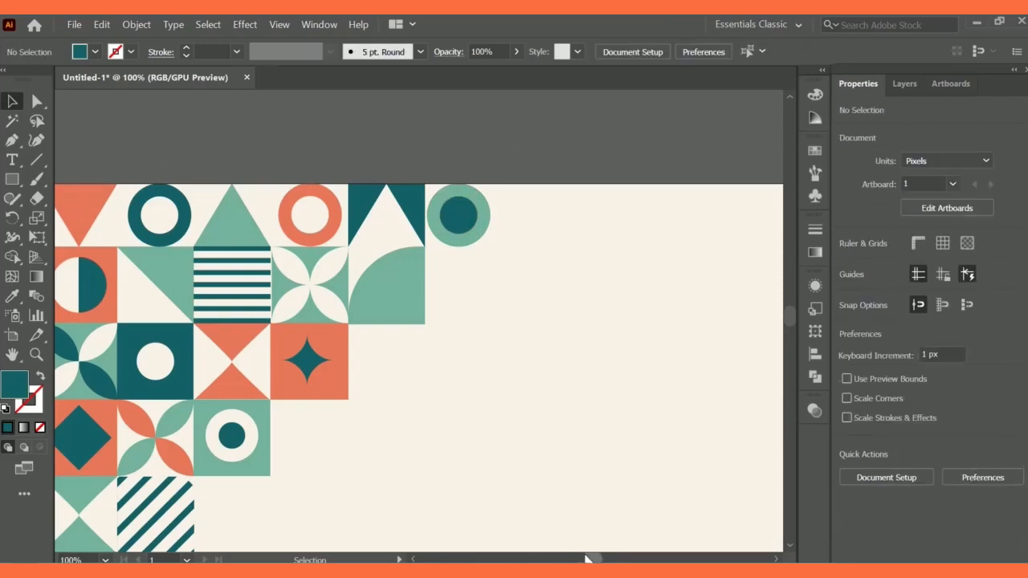
drag(586, 559, 591, 558)
key(ctrl+minus)
key(ctrl+minus)
key(ctrl+minus)
key(ctrl+minus)
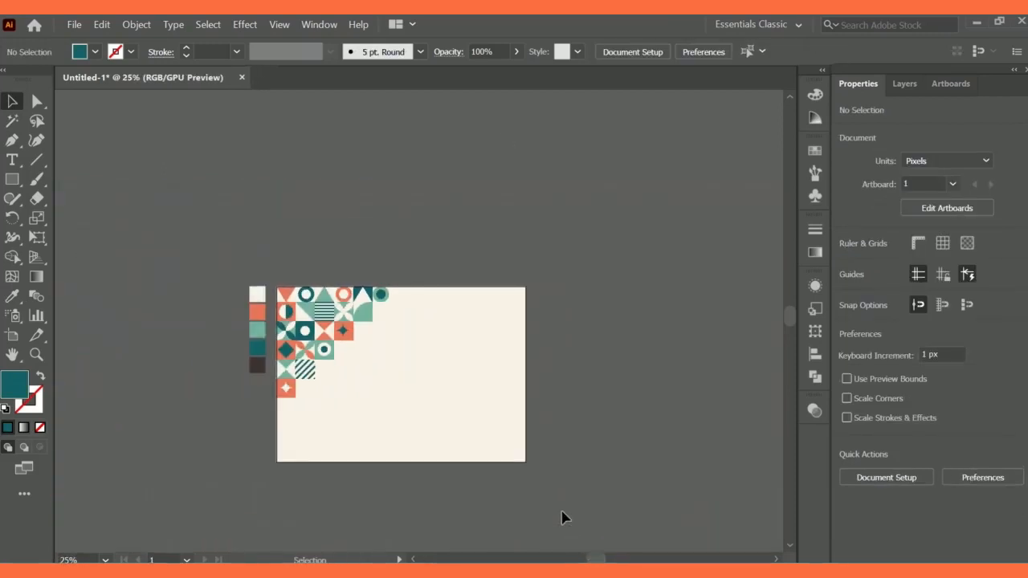
Duplicate the whole upper-left tile pattern and place the copy flush in the artboard's lower-right corner
key(ctrl+plus)
key(ctrl+plus)
key(ctrl+plus)
scroll(562, 518, down, 1)
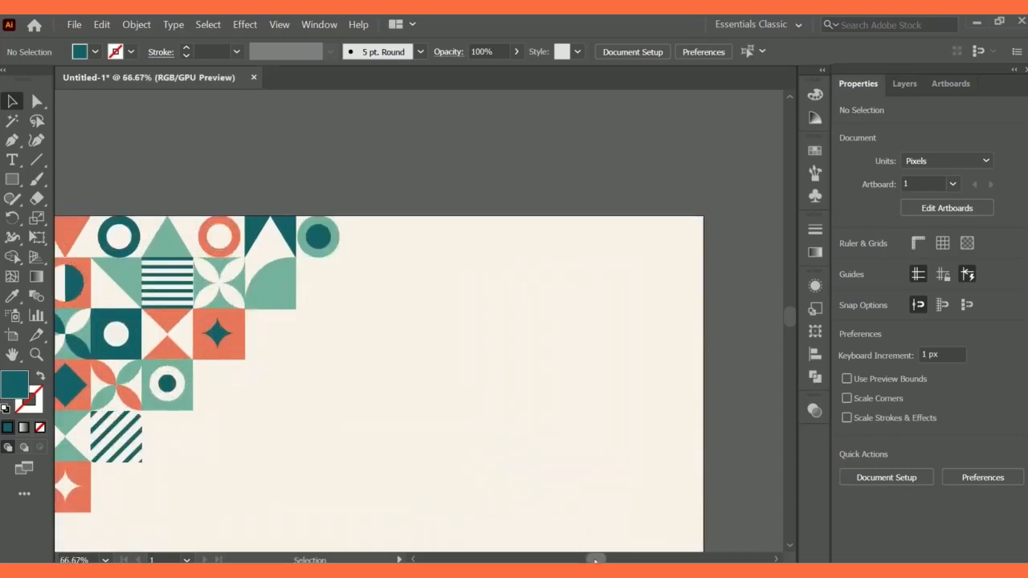
drag(599, 559, 595, 558)
scroll(544, 491, down, 8)
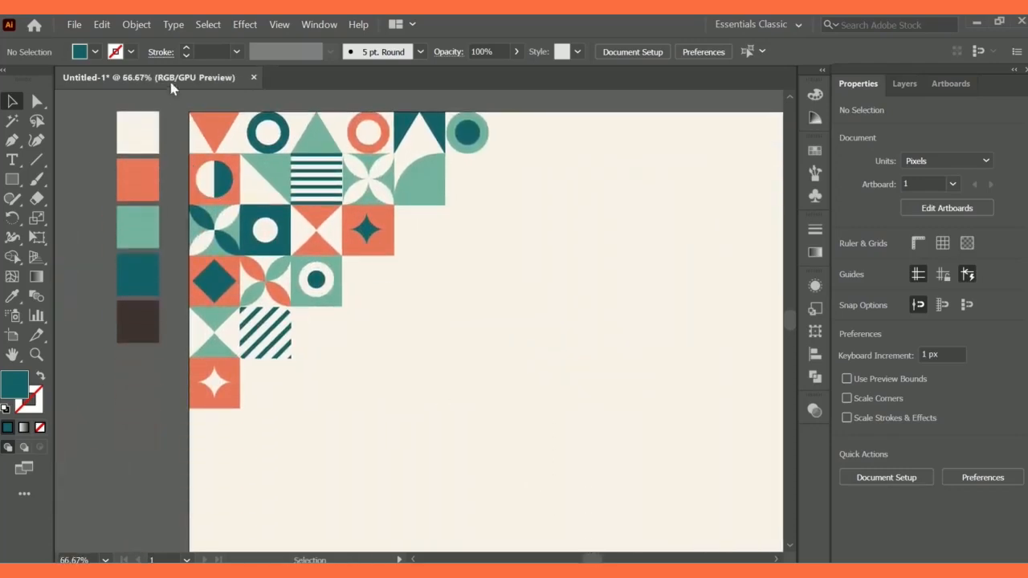
drag(183, 105, 493, 421)
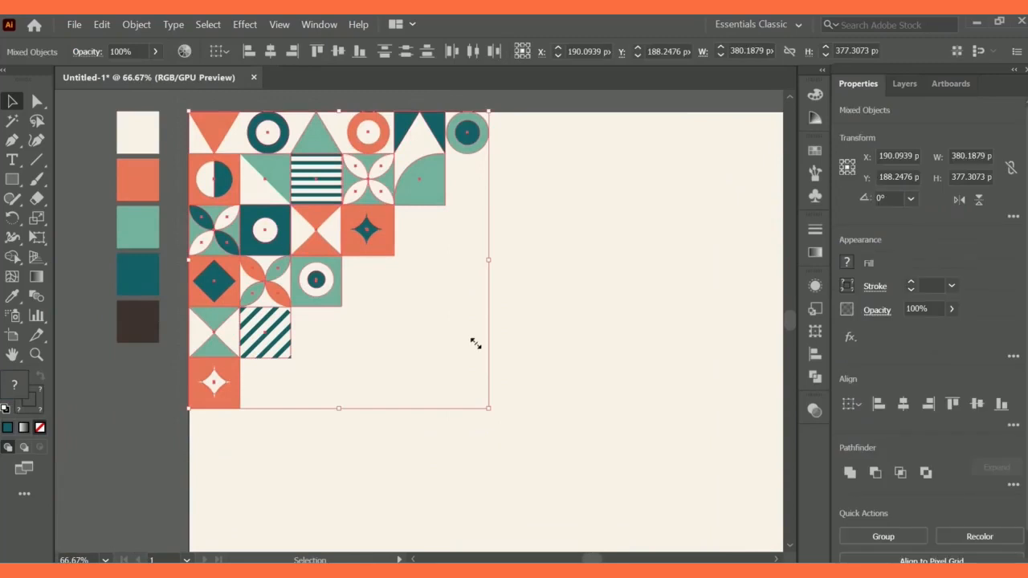
key(ctrl+minus)
key(ctrl+minus)
key(ctrl+minus)
key(v)
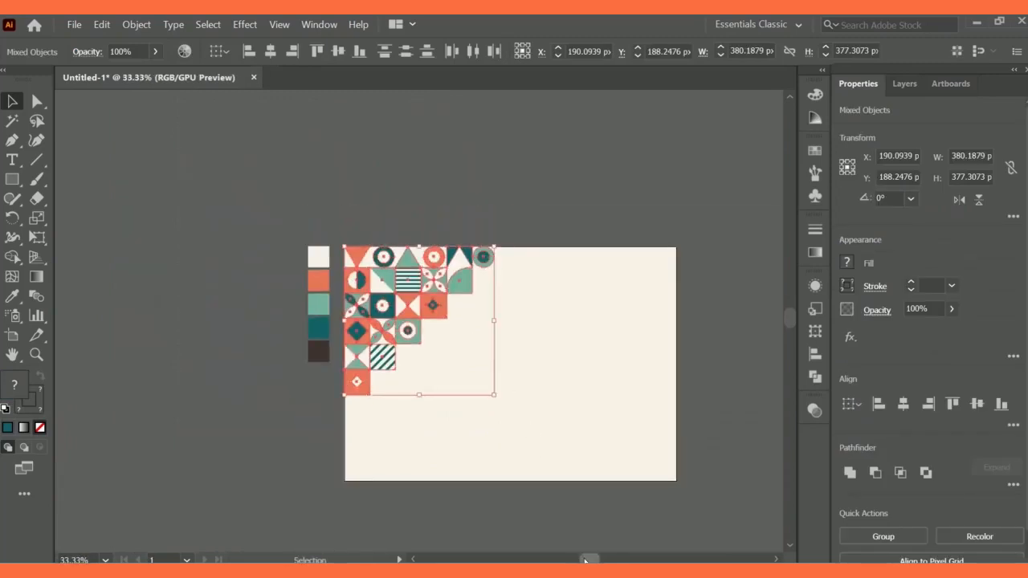
drag(586, 560, 602, 560)
scroll(215, 306, down, 2)
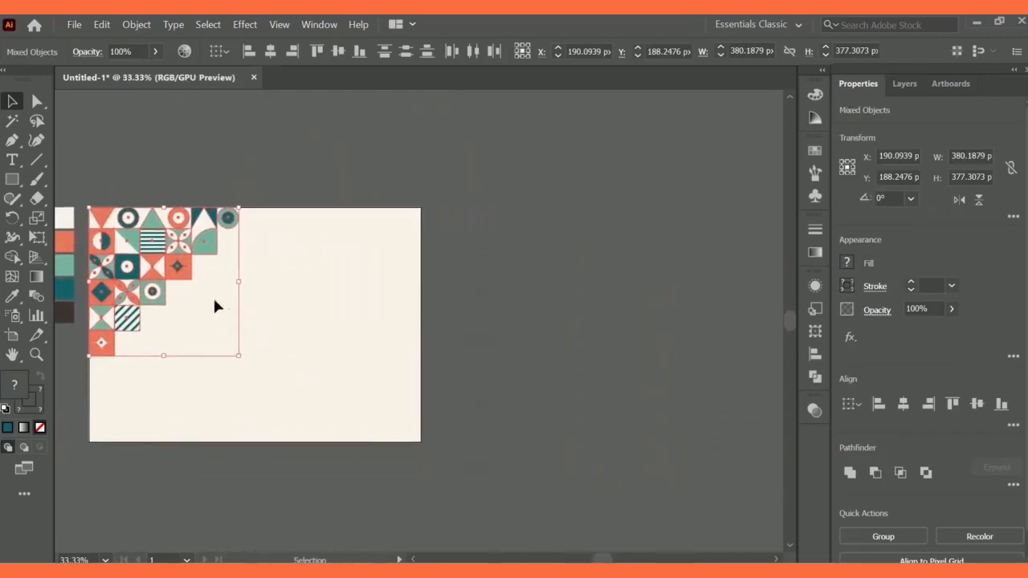
drag(172, 277, 359, 358)
Flip the duplicated tile pattern horizontally and vertically so it mirrors the original, and deselect it
click(959, 199)
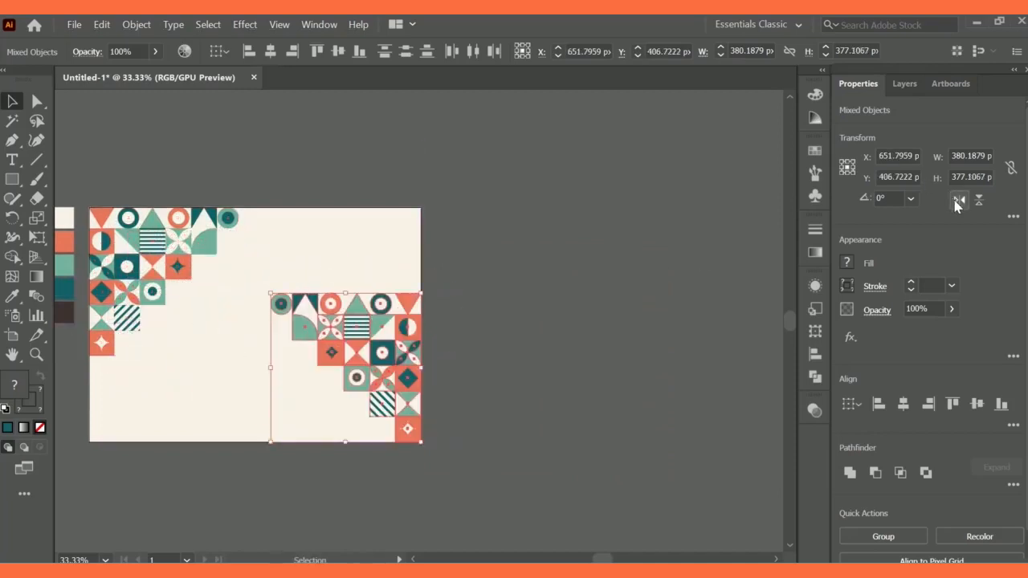
click(979, 200)
click(562, 446)
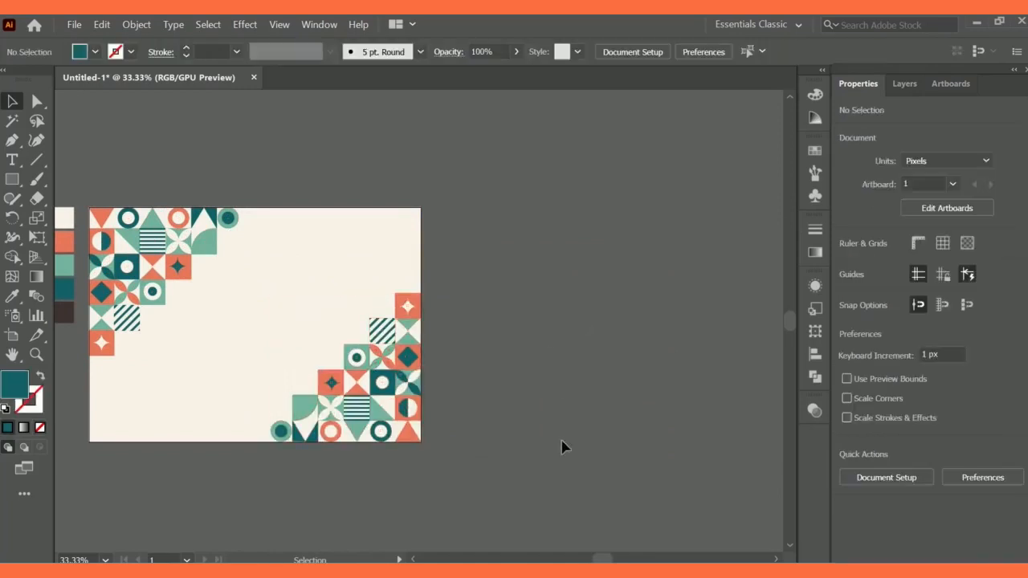
Add the point text "GEOMETRIC DESIGN" in the empty area between the two corner patterns
drag(597, 558, 592, 560)
key(ctrl+equal)
key(ctrl+equal)
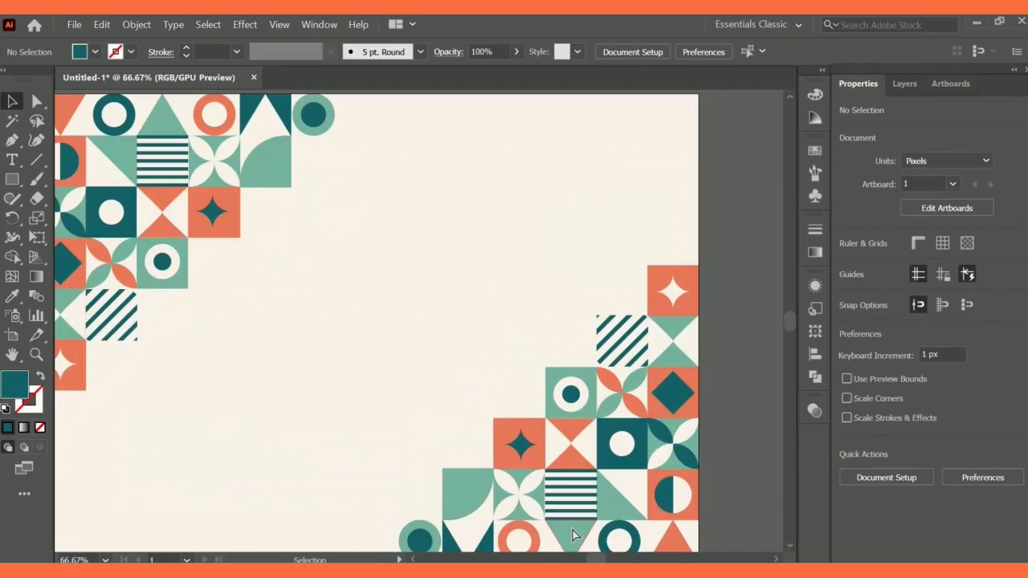
click(322, 314)
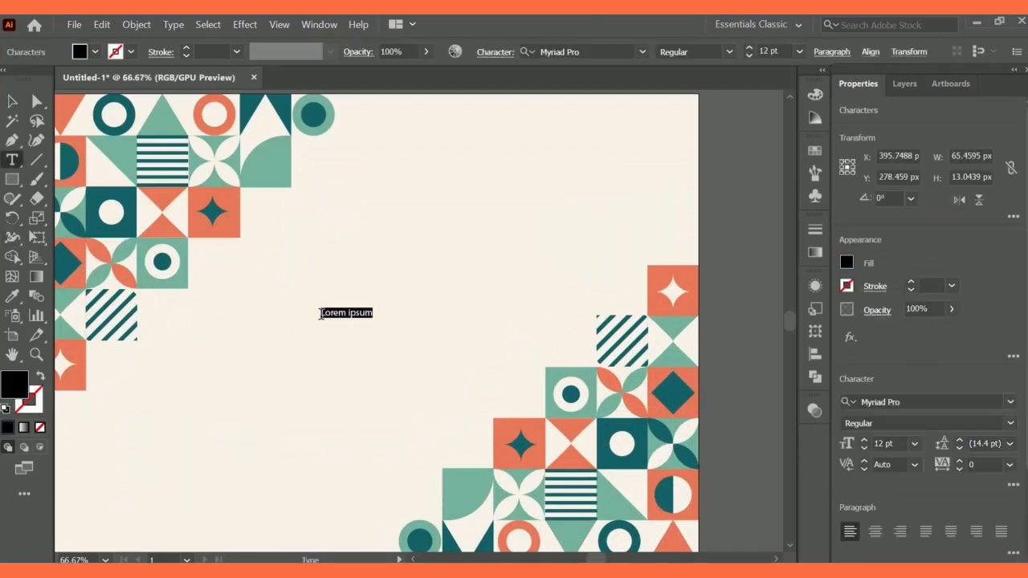
key(BackSpace)
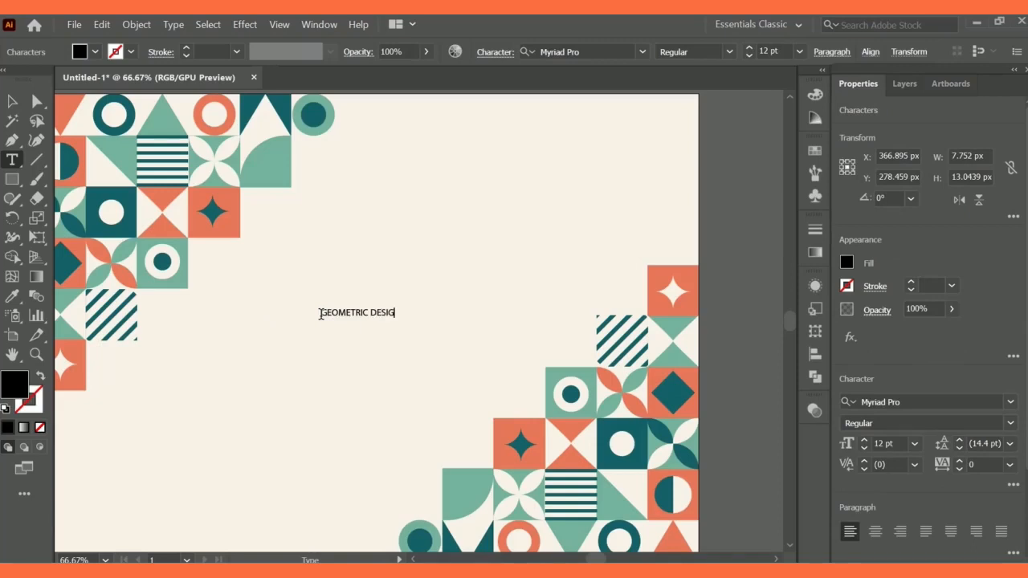
text(GEOMETRIC DESIGN)
click(11, 102)
Set the "GEOMETRIC DESIGN" text's font family to Plus Jakarta Sans
click(1010, 403)
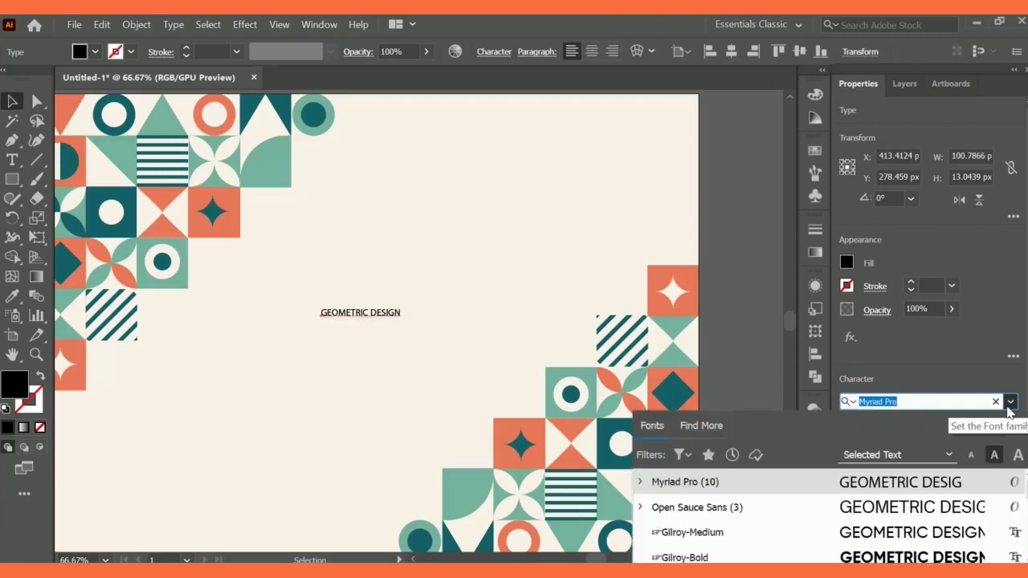
click(1010, 403)
click(1011, 403)
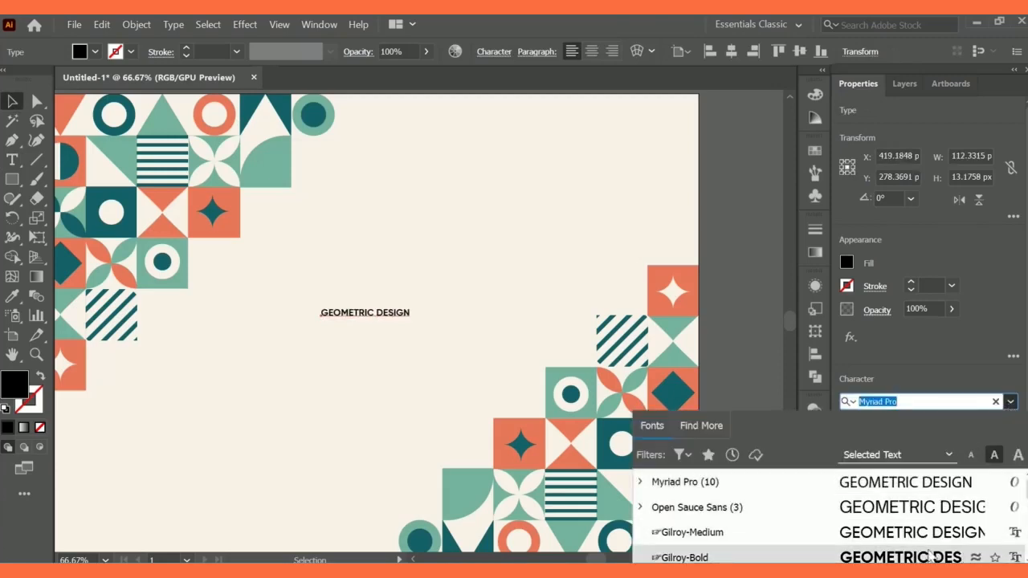
scroll(928, 526, down, 3)
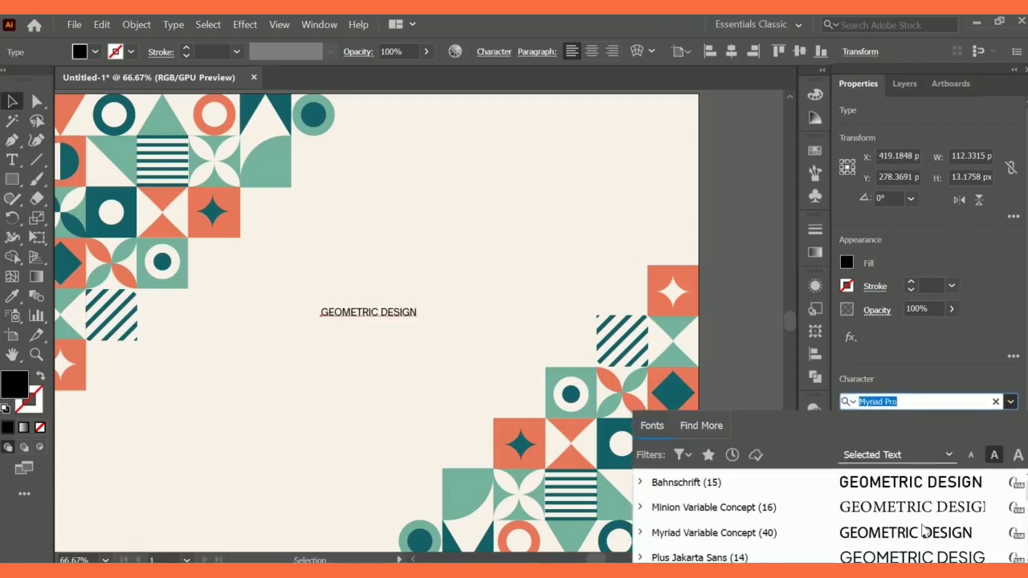
scroll(913, 507, down, 3)
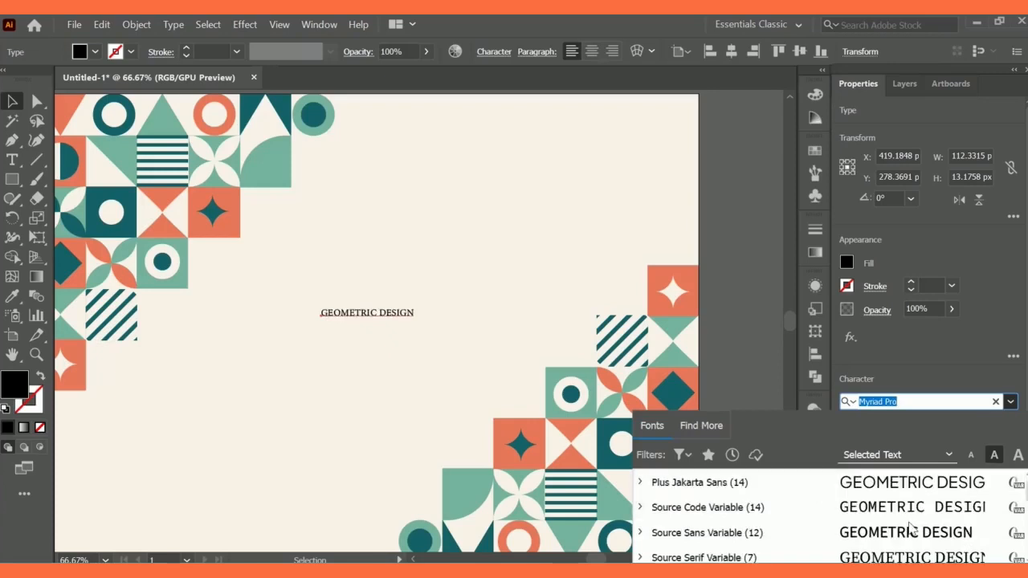
click(907, 482)
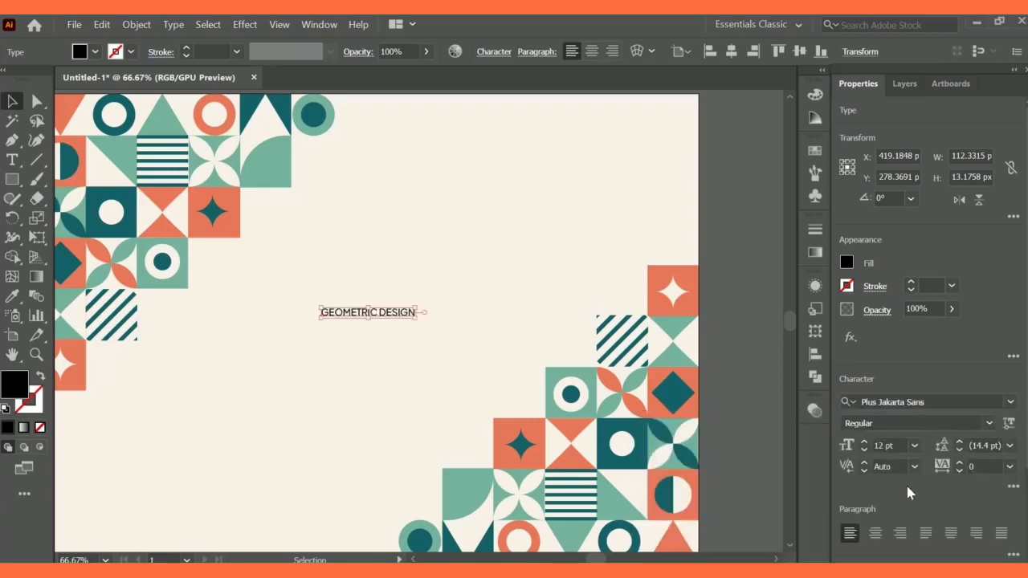
Set the title's font style to SemiBold and its size to 36 pt
click(990, 424)
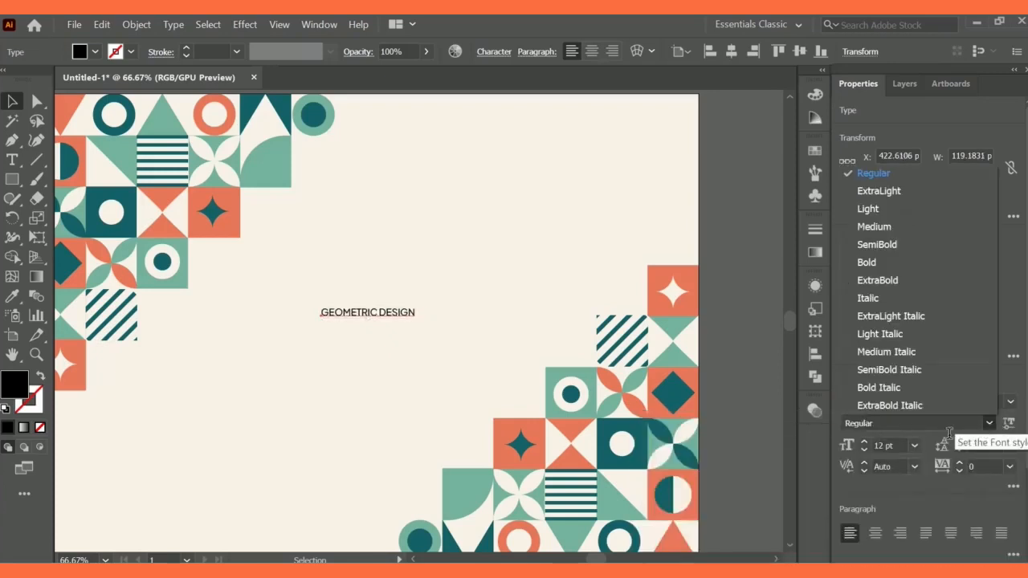
click(916, 245)
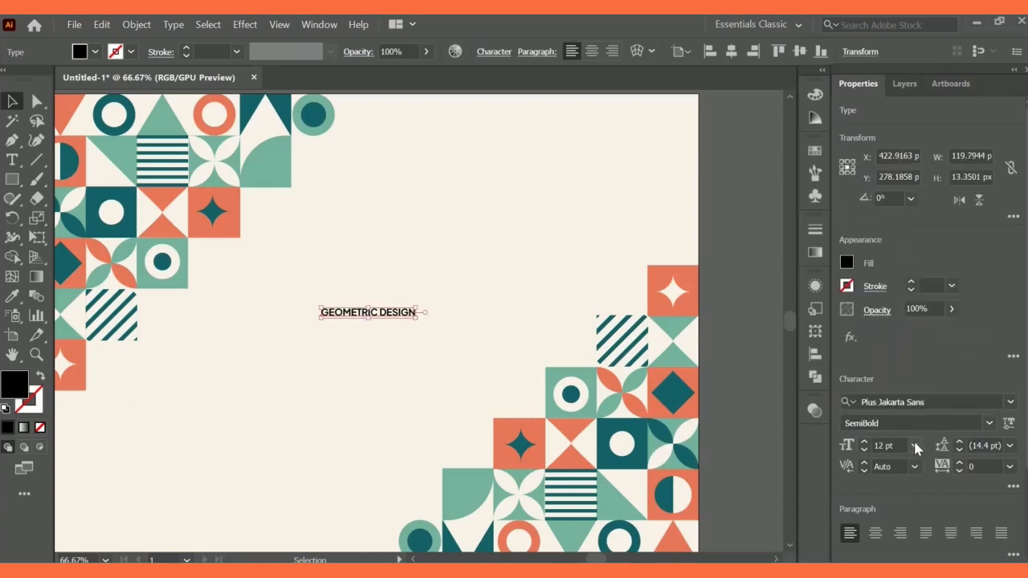
click(914, 446)
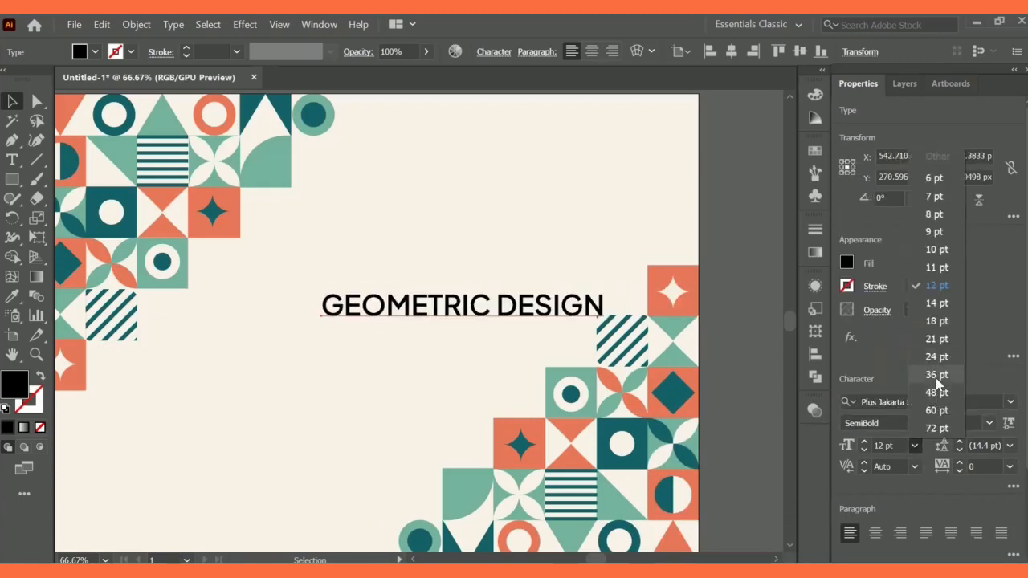
click(937, 375)
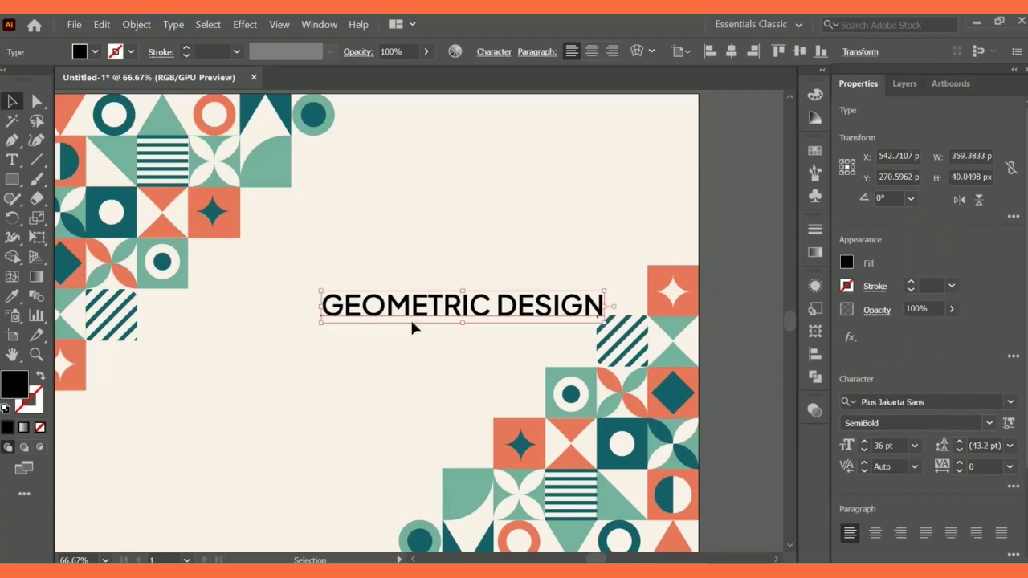
Move the title between the two corner patterns, centred at about X 405 px, Y 255 px
drag(401, 323, 280, 359)
key(ctrl+minus)
key(ctrl+minus)
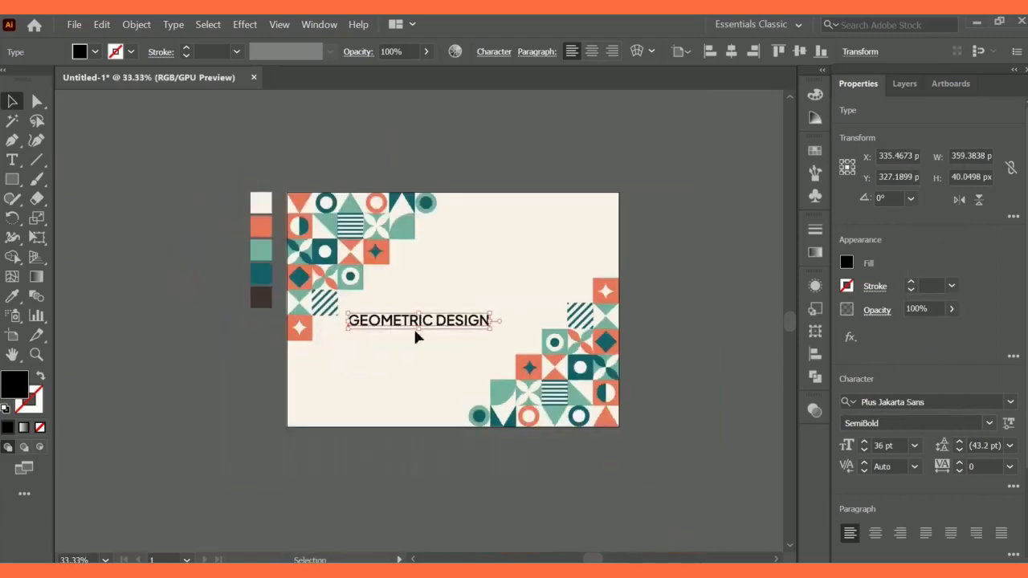
drag(438, 320, 465, 291)
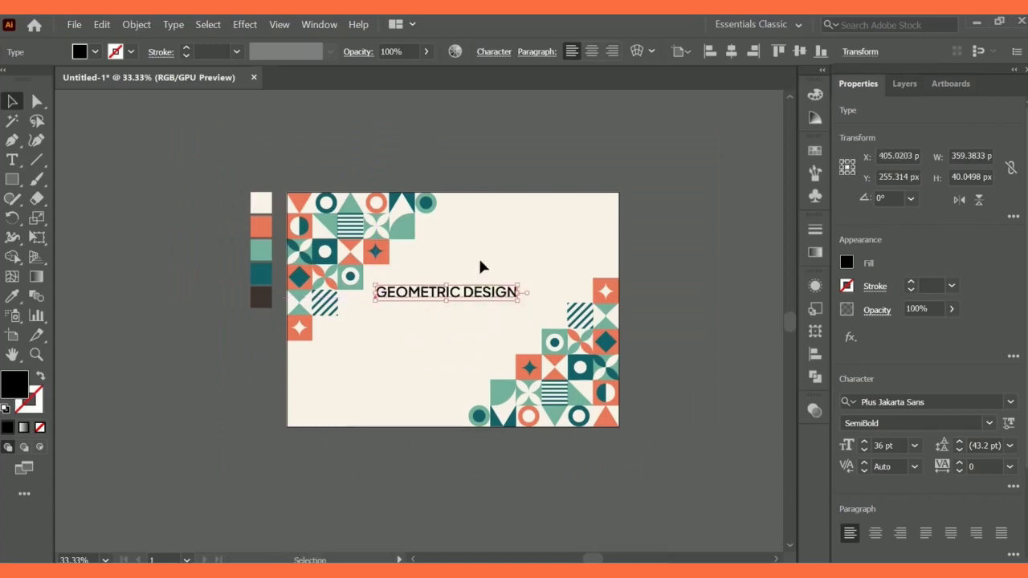
Recolour the title dark brown by sampling the lowest palette swatch beside the artboard
click(12, 296)
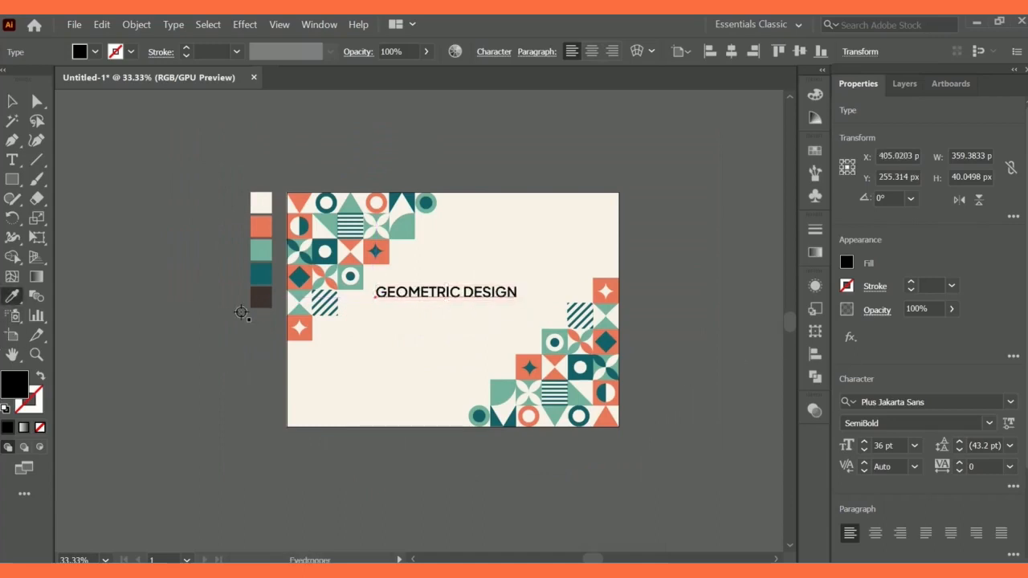
click(263, 298)
click(12, 100)
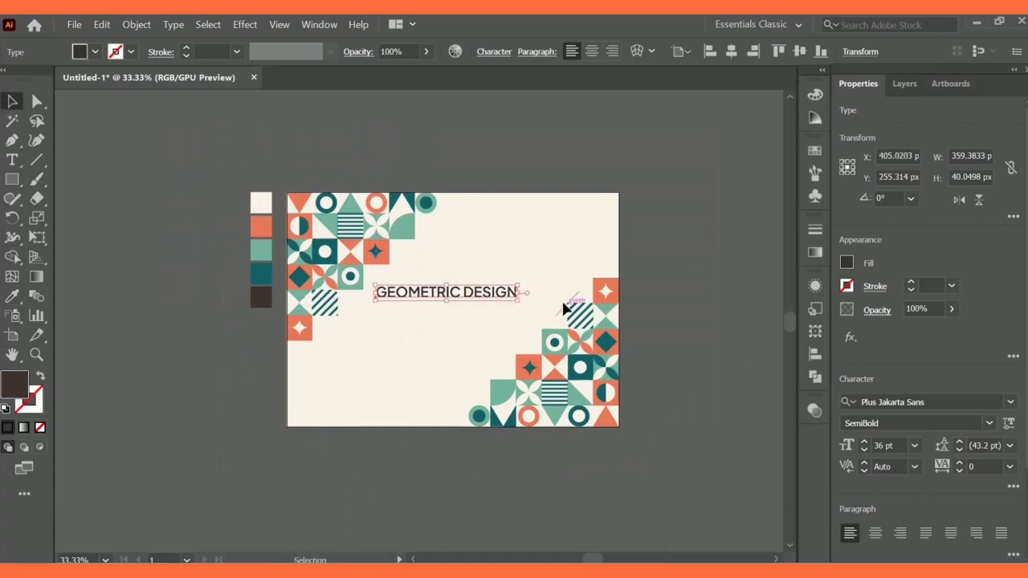
Reposition the title slightly lower, near the centre of the artboard, and deselect it
drag(498, 306, 508, 305)
click(510, 256)
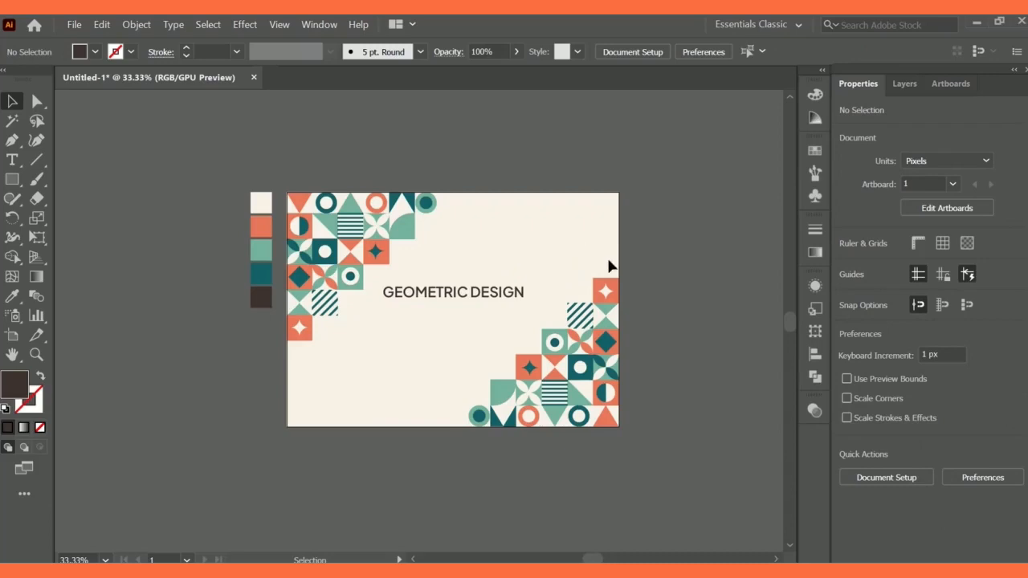
drag(454, 302, 504, 305)
click(473, 267)
click(743, 339)
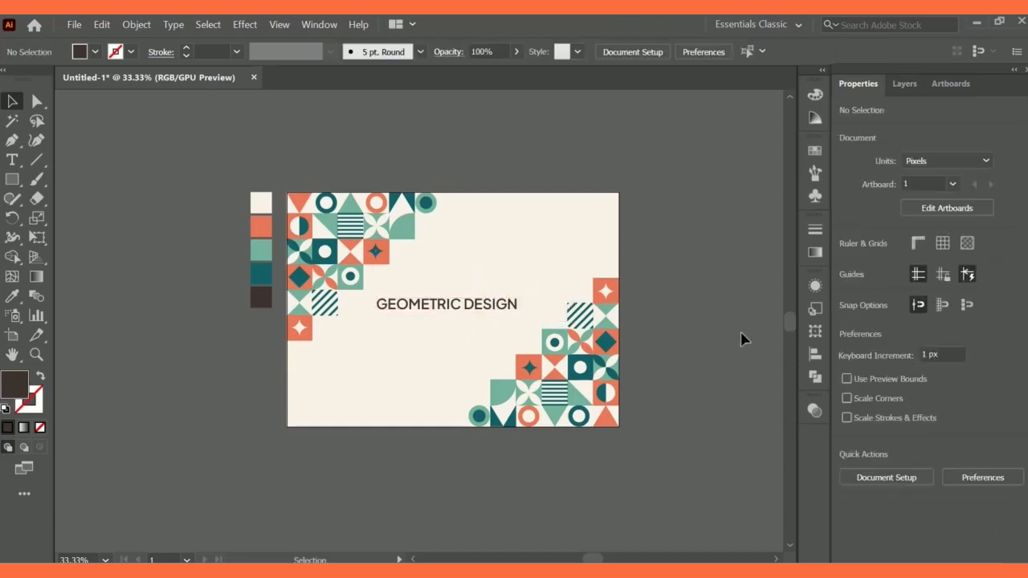
key(ctrl+plus)
key(ctrl+plus)
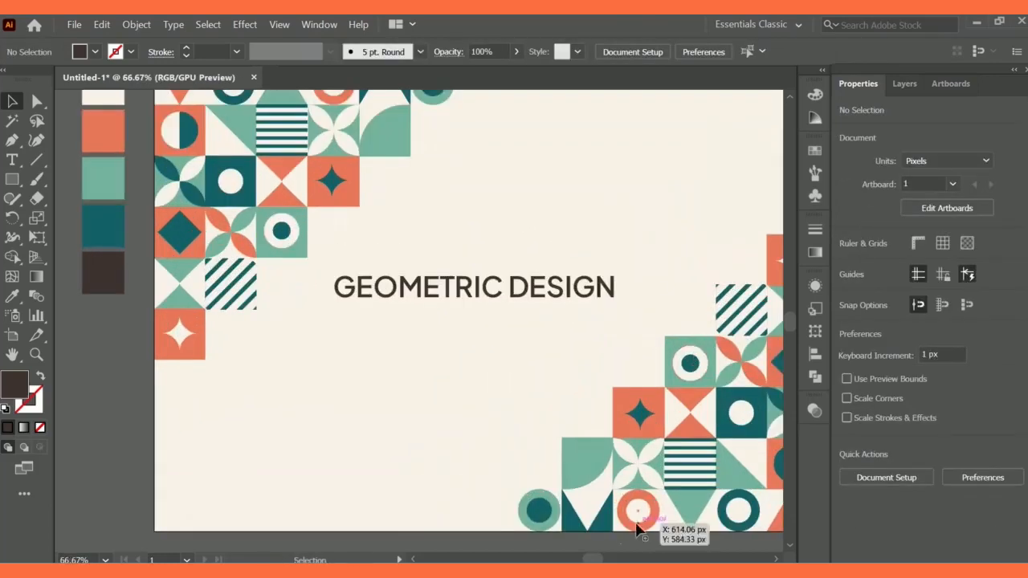
mouse_move(595, 560)
mouse_down()
mouse_move(609, 560)
mouse_move(598, 560)
mouse_up()
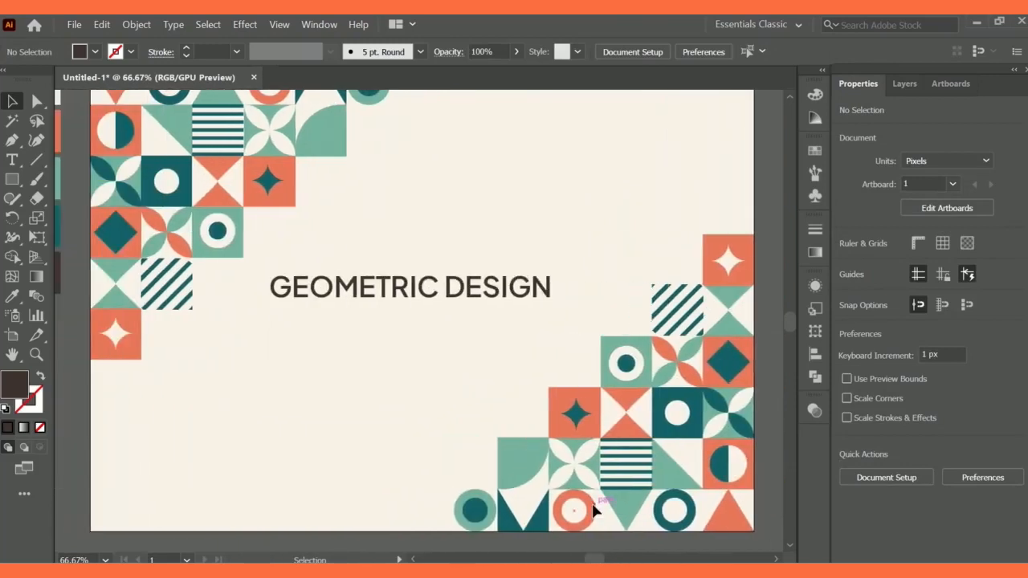
key(ctrl+minus)
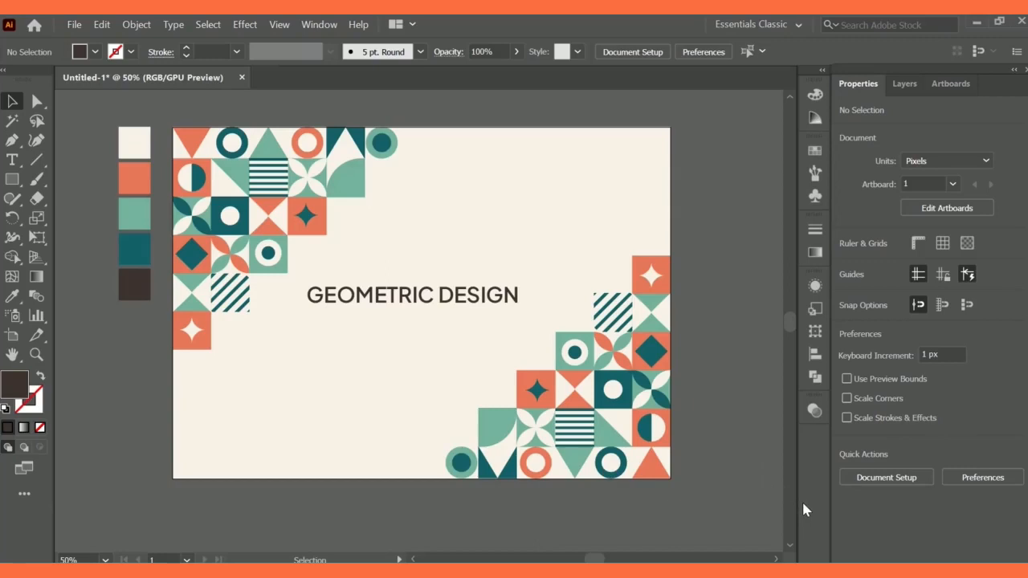
click(849, 570)
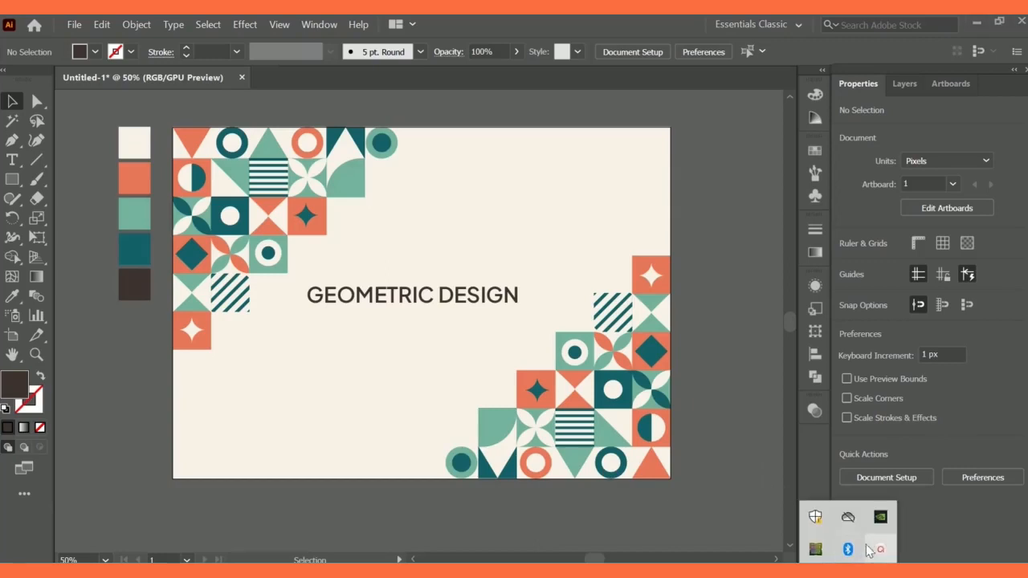